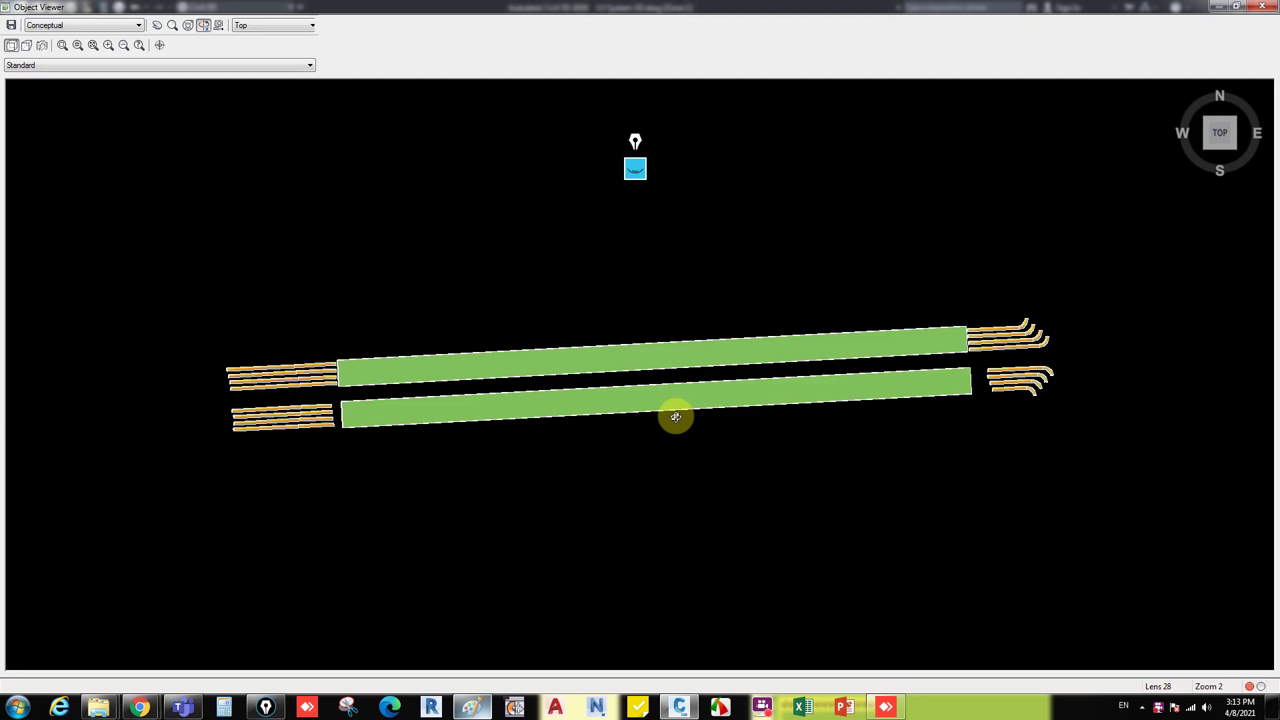
Inspect the selected crossing ducts and cable ends from different angles in the Object Viewer.
left_click_drag(674, 414, 634, 351)
scroll(634, 350, "down", 1)
middle_click_drag(627, 357, 698, 501)
scroll(580, 378, "up", 2)
middle_click_drag(535, 367, 558, 393)
left_click_drag(576, 402, 651, 480)
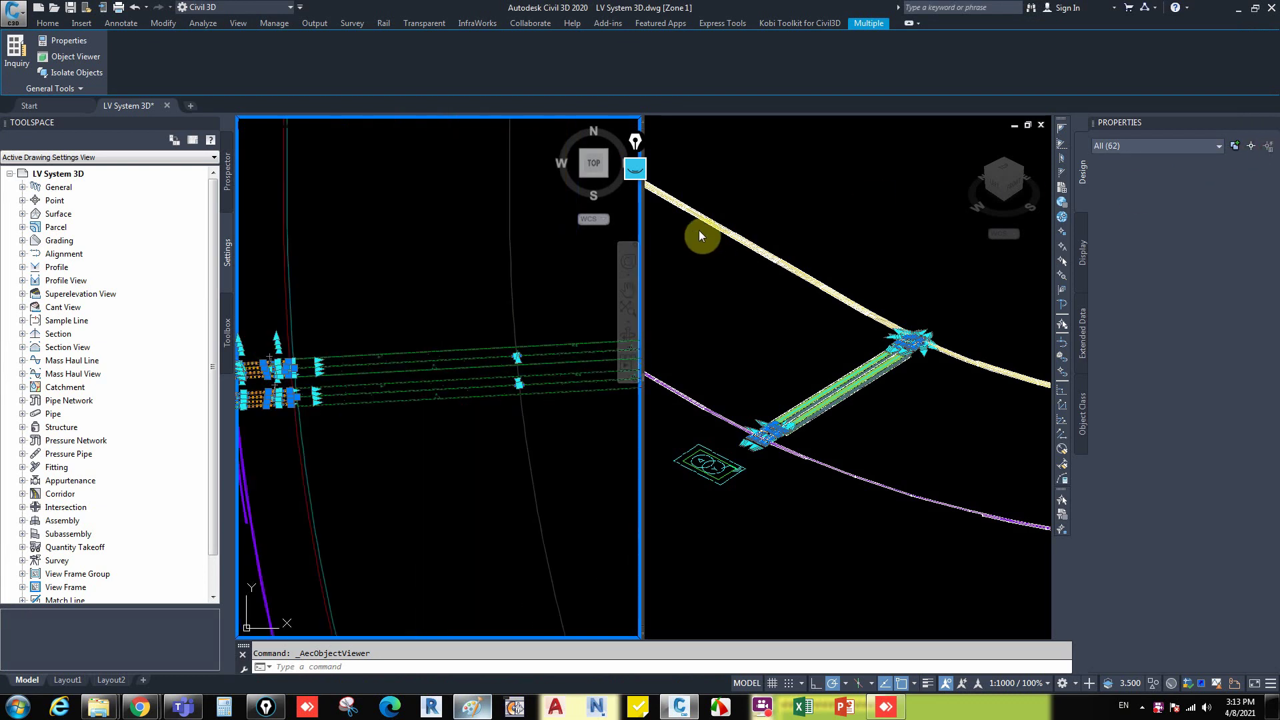
Filter the current selection with Quick Select to Pipe objects only, using the Select All operator.
left_click(1267, 146)
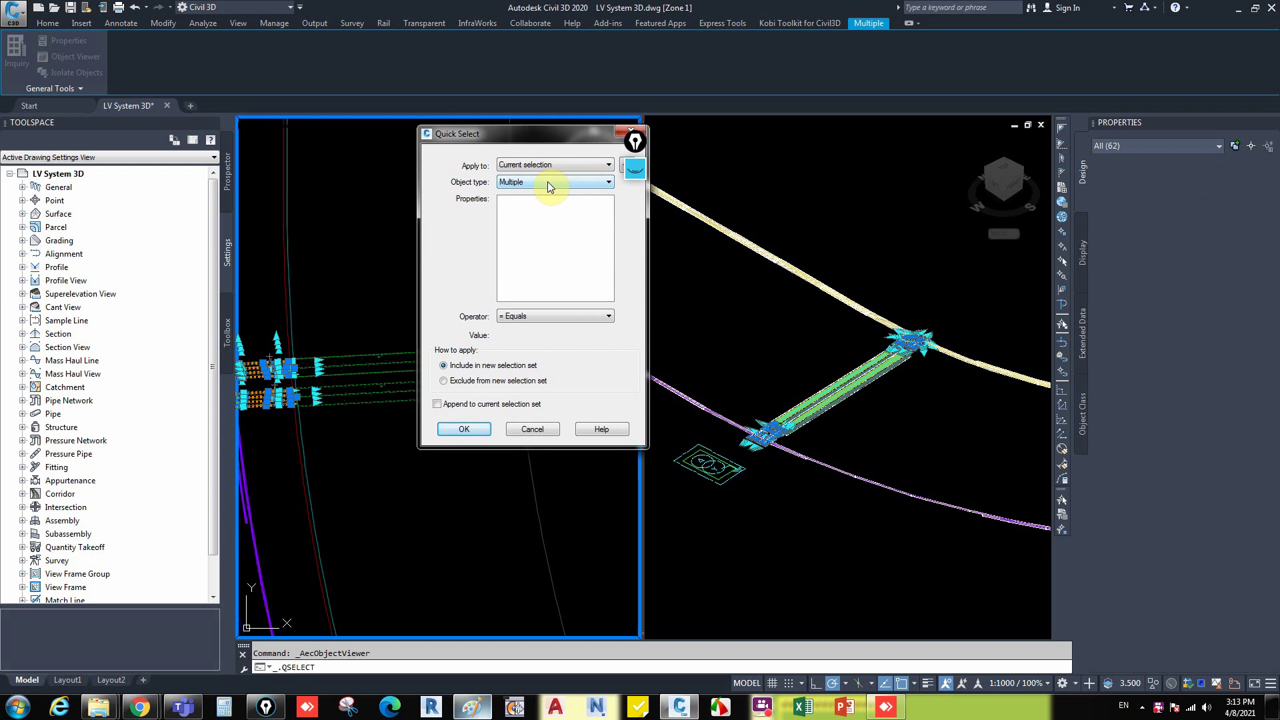
left_click(534, 315)
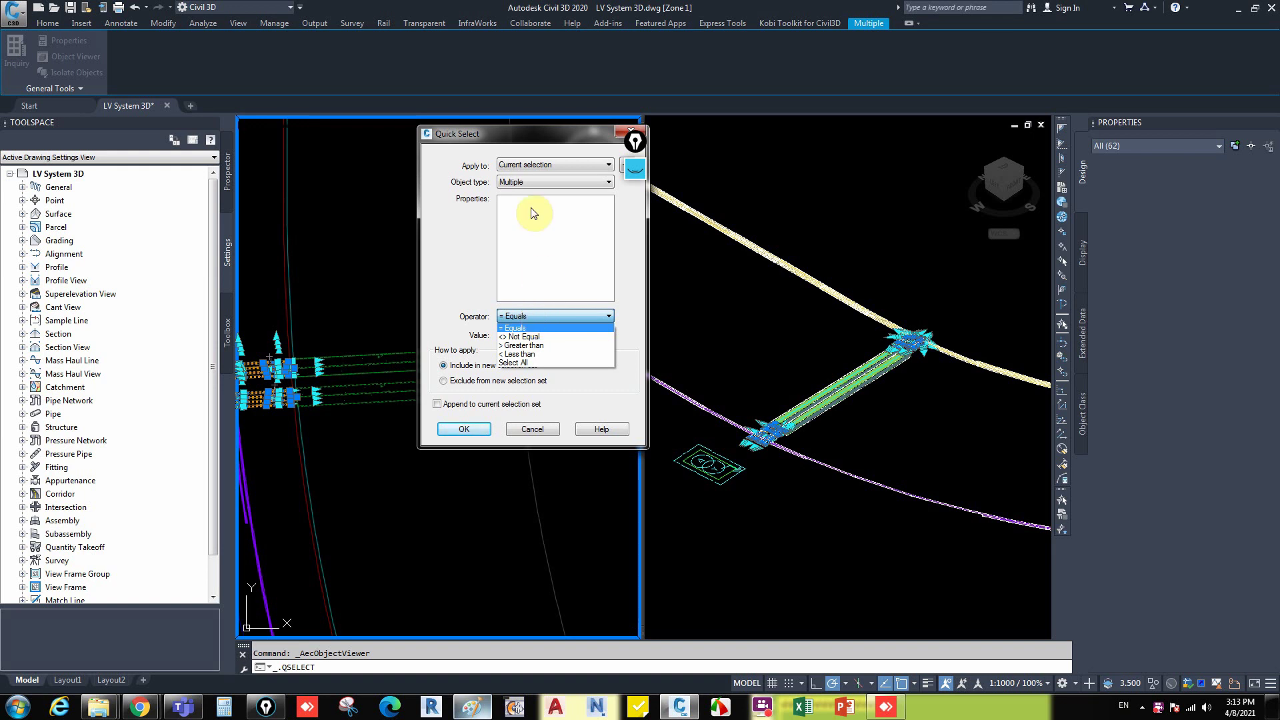
left_click(526, 182)
left_click(526, 182)
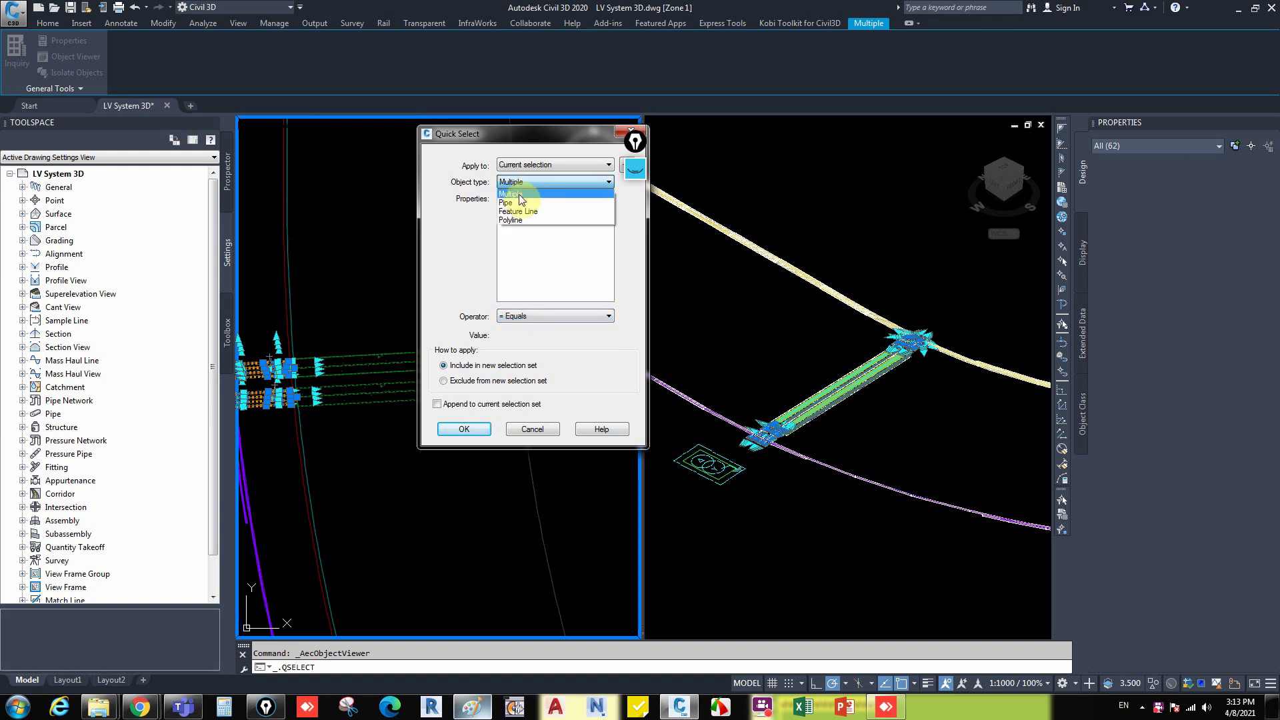
left_click(518, 201)
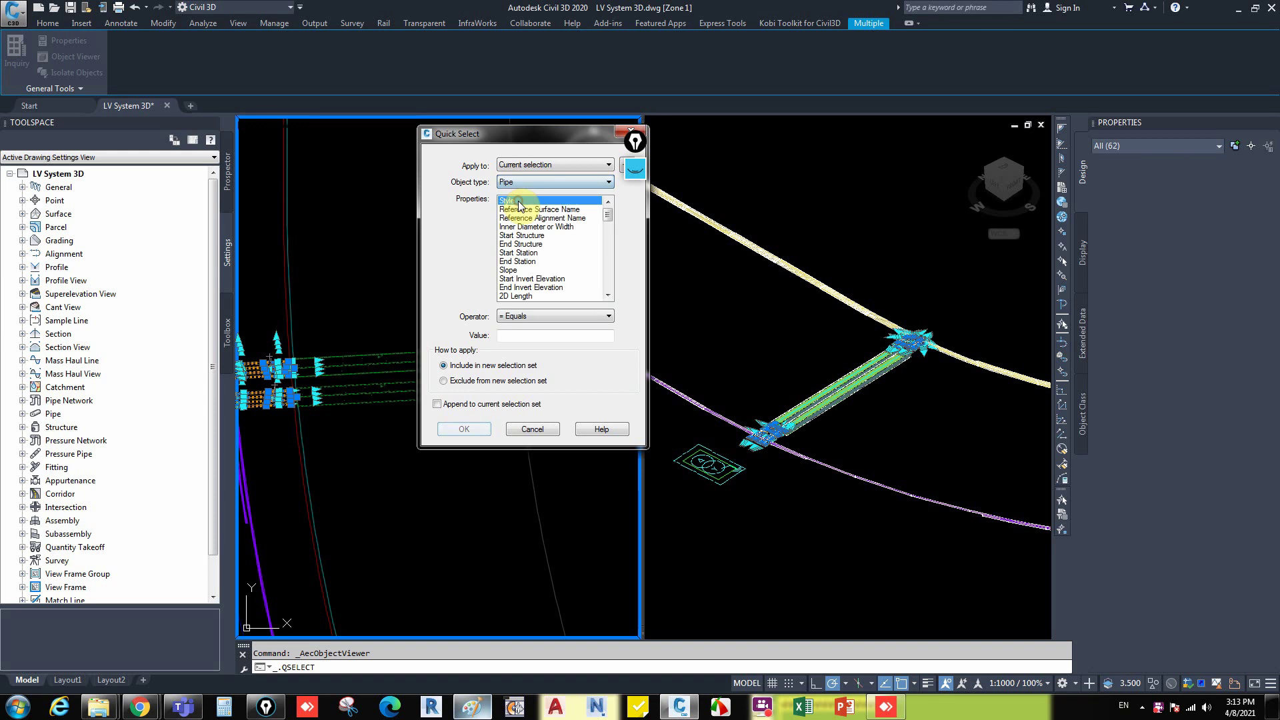
left_click(543, 316)
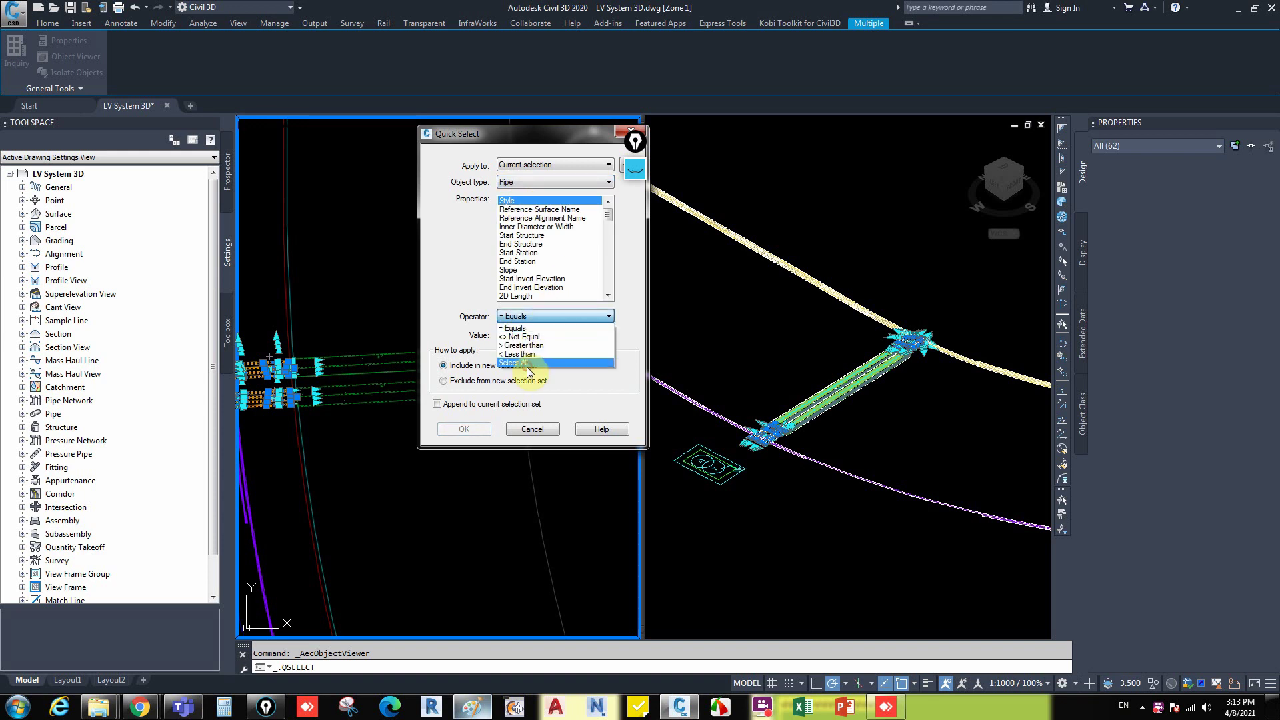
left_click(527, 363)
left_click(465, 428)
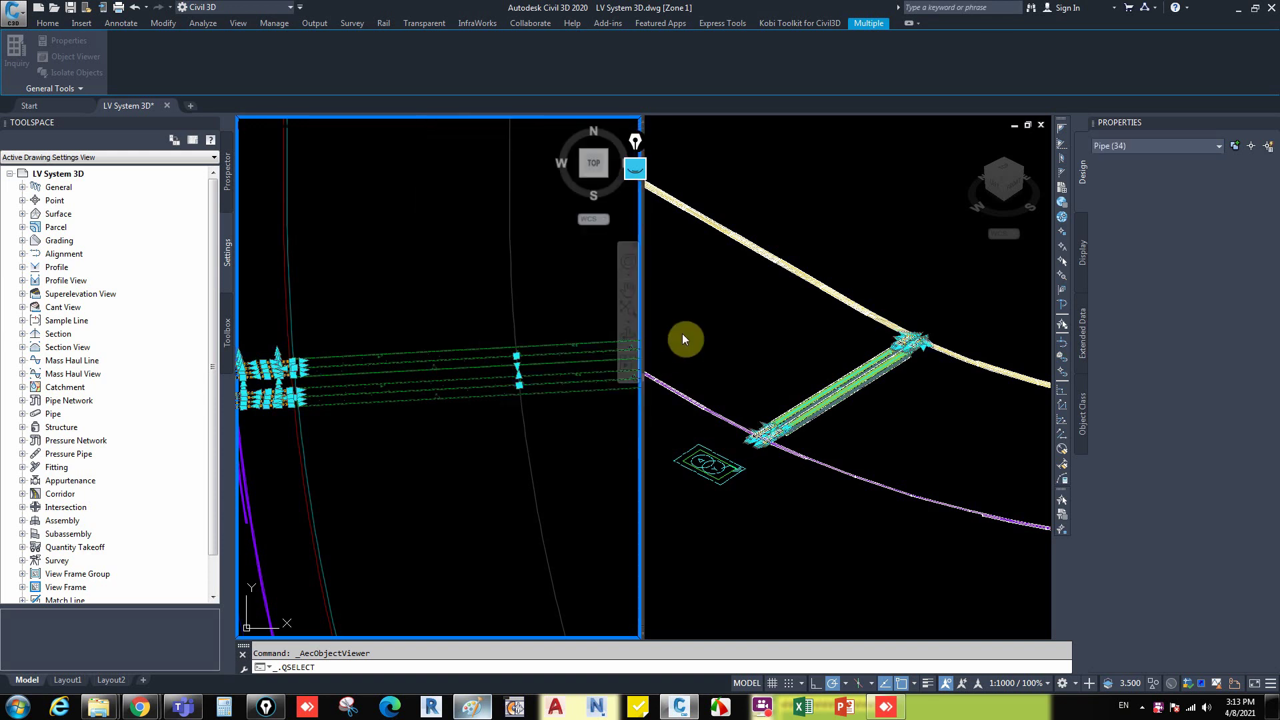
Inspect the selected pipes in the Object Viewer and clear the selection.
left_click(66, 57)
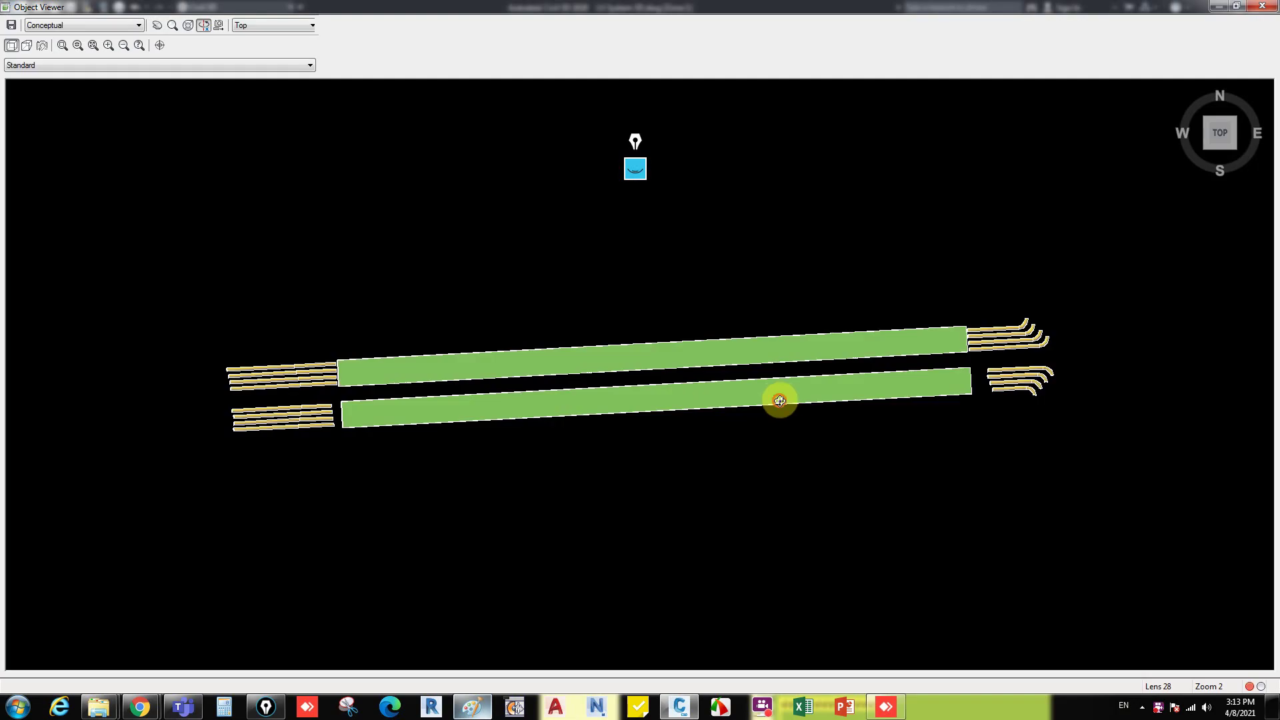
left_click_drag(780, 400, 571, 446)
key("Escape")
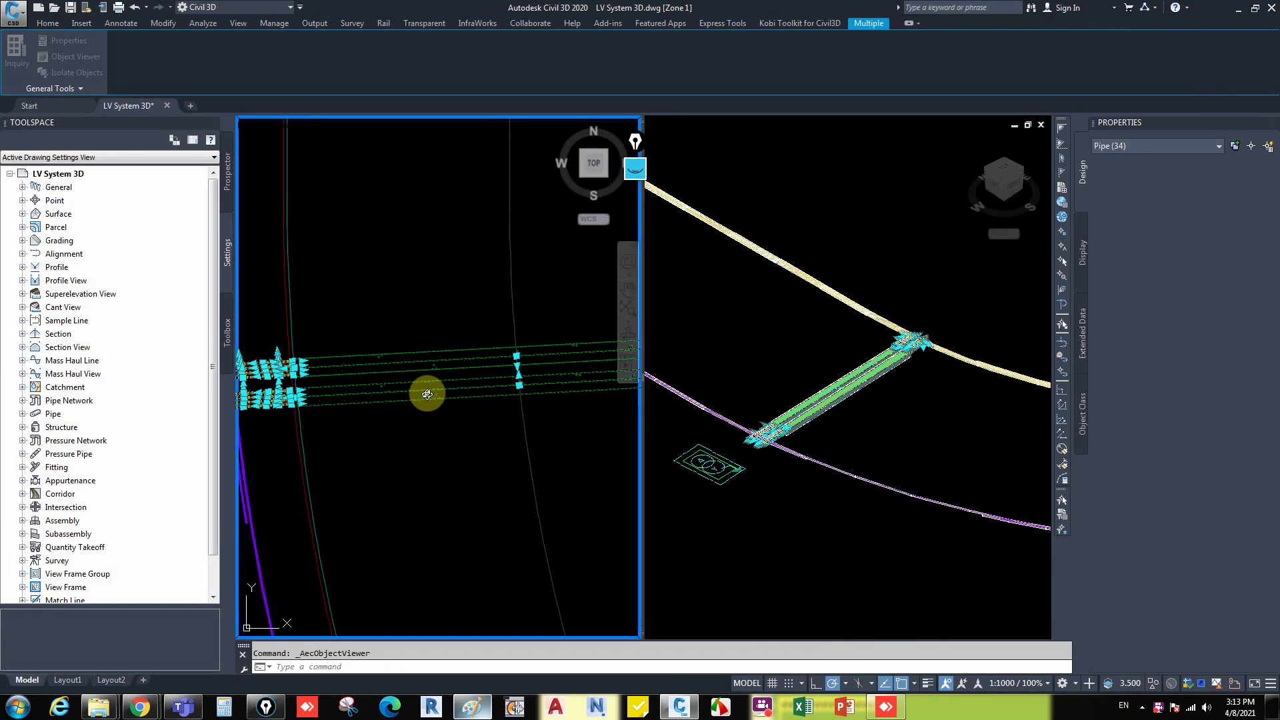
key("Escape")
left_click(385, 311)
key("Escape")
Examine the green duct crossing and the cable runs along both sides of the road in the plan view.
scroll(413, 387, "down", 4)
middle_click_drag(423, 389, 379, 388)
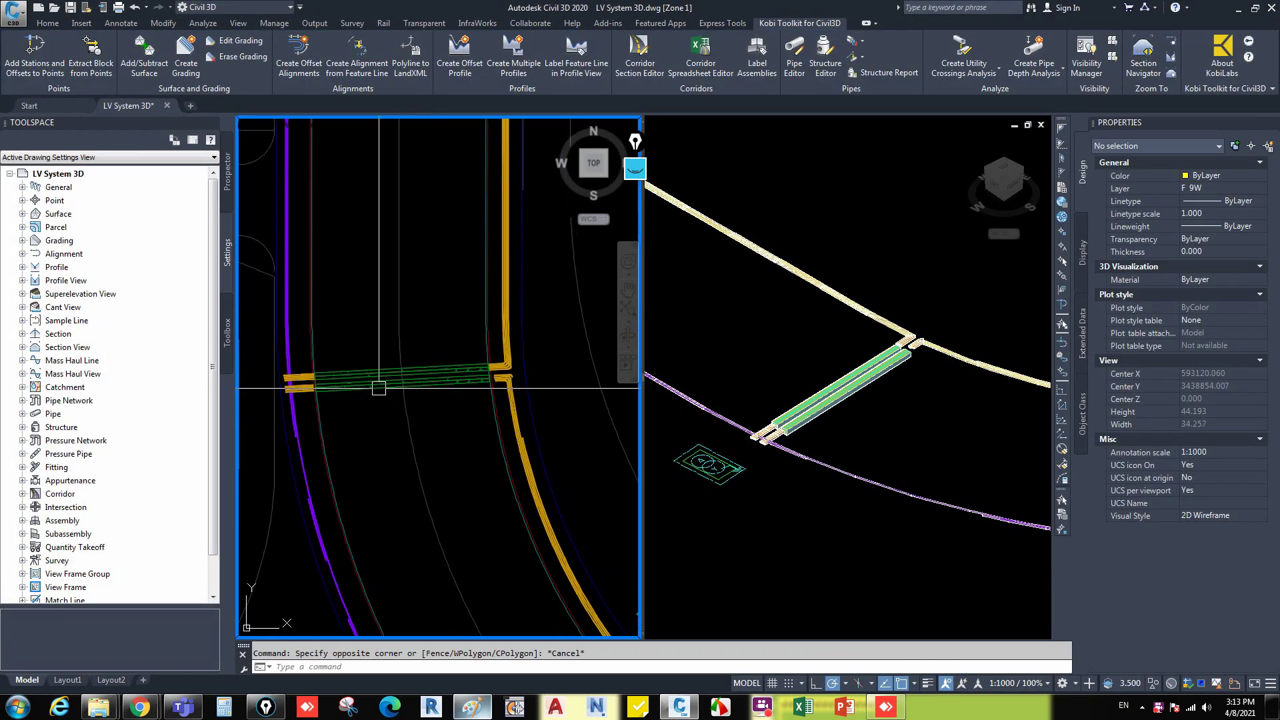
scroll(379, 388, "up", 3)
scroll(397, 380, "down", 3)
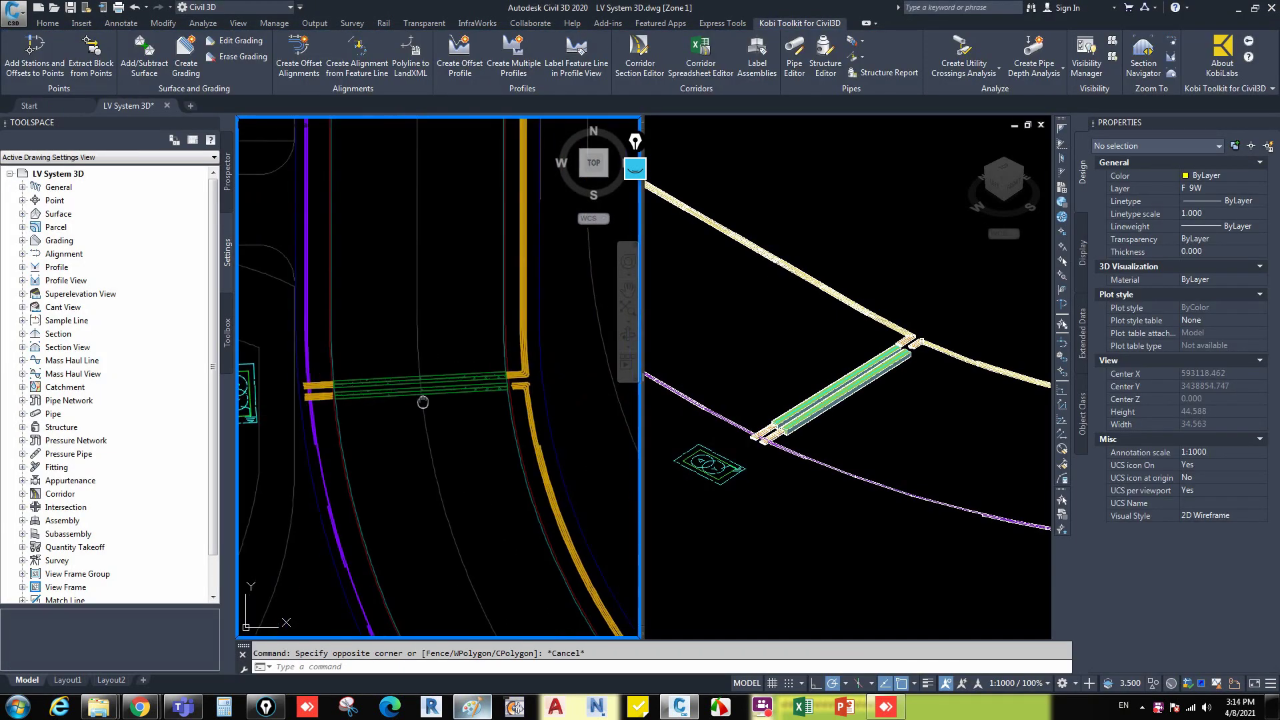
middle_click_drag(402, 400, 442, 421)
scroll(457, 394, "up", 3)
scroll(418, 432, "down", 2)
scroll(433, 395, "down", 2)
middle_click_drag(428, 301, 427, 418)
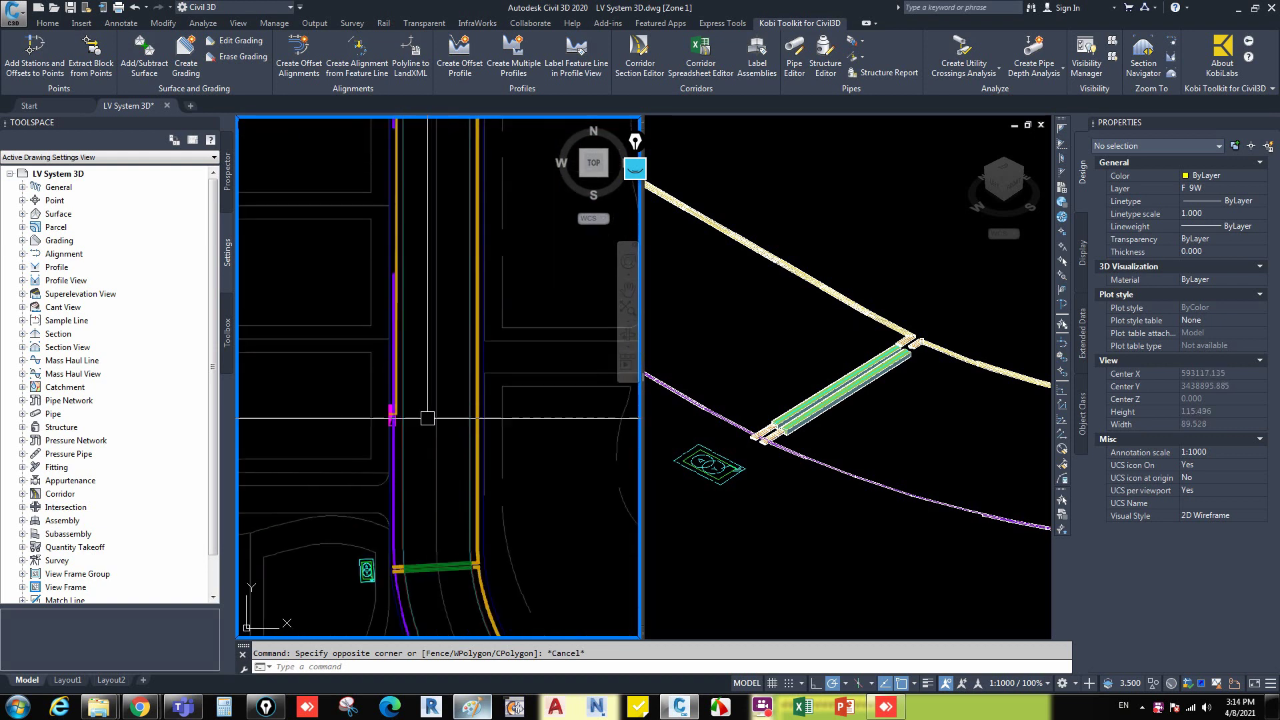
middle_click_drag(427, 355, 426, 380)
scroll(431, 331, "down", 2)
scroll(430, 334, "down", 3)
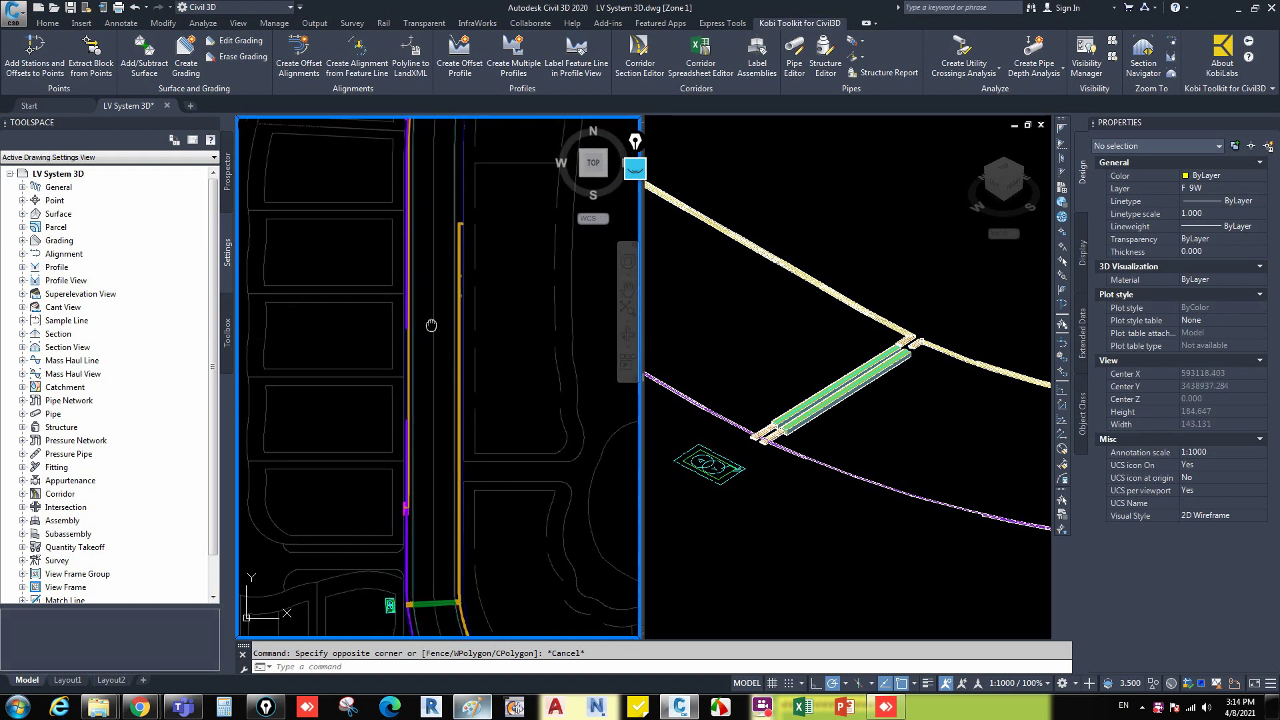
scroll(497, 448, "up", 12)
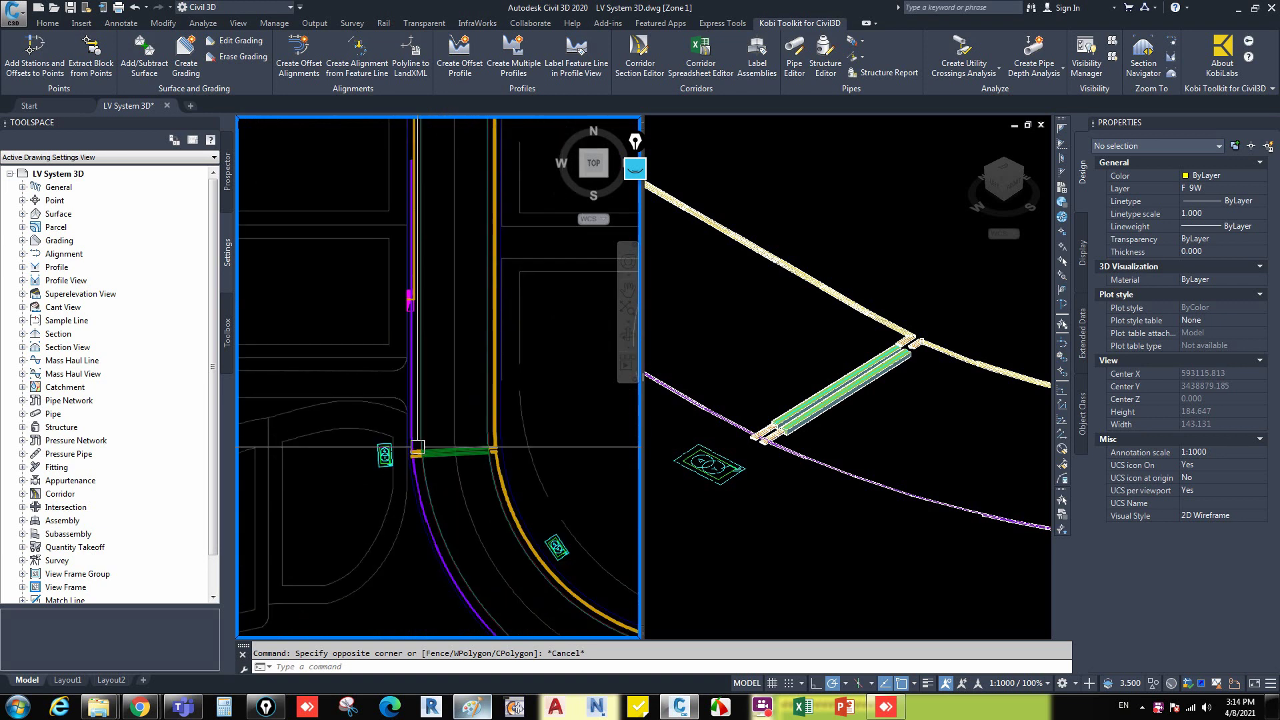
scroll(496, 448, "down", 6)
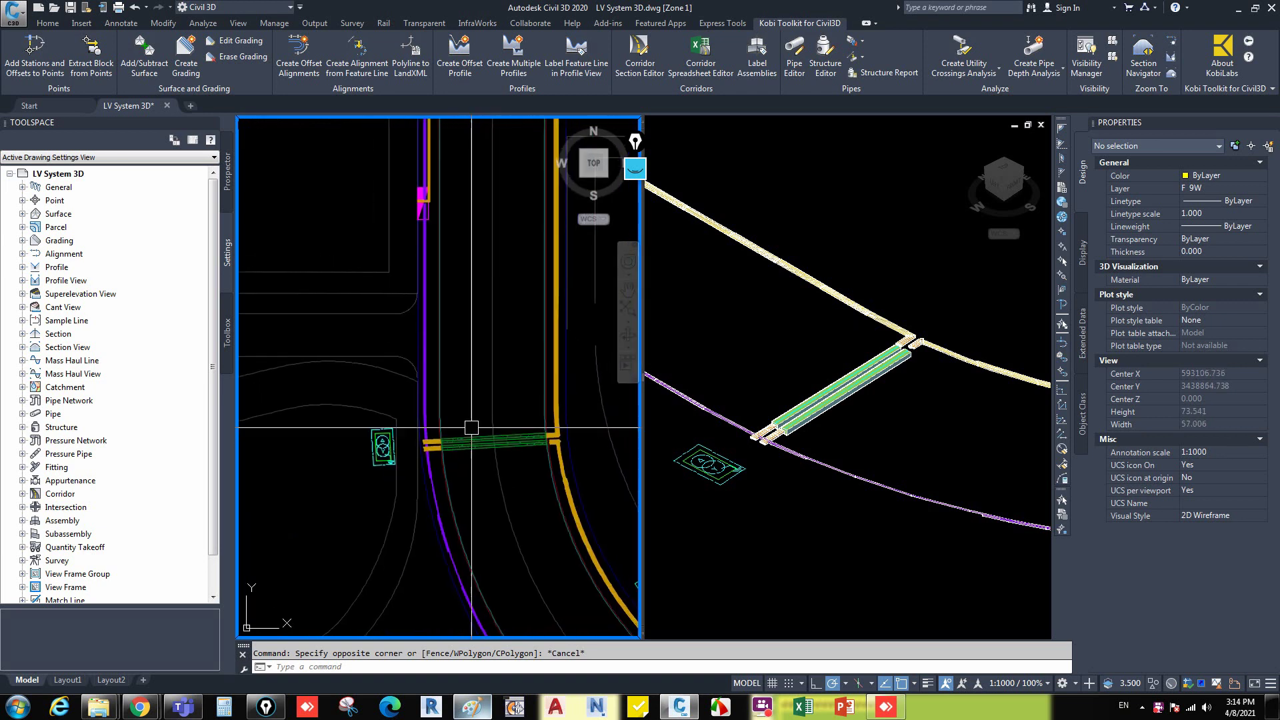
Save the drawing.
left_click(686, 366)
middle_click_drag(686, 366, 763, 362)
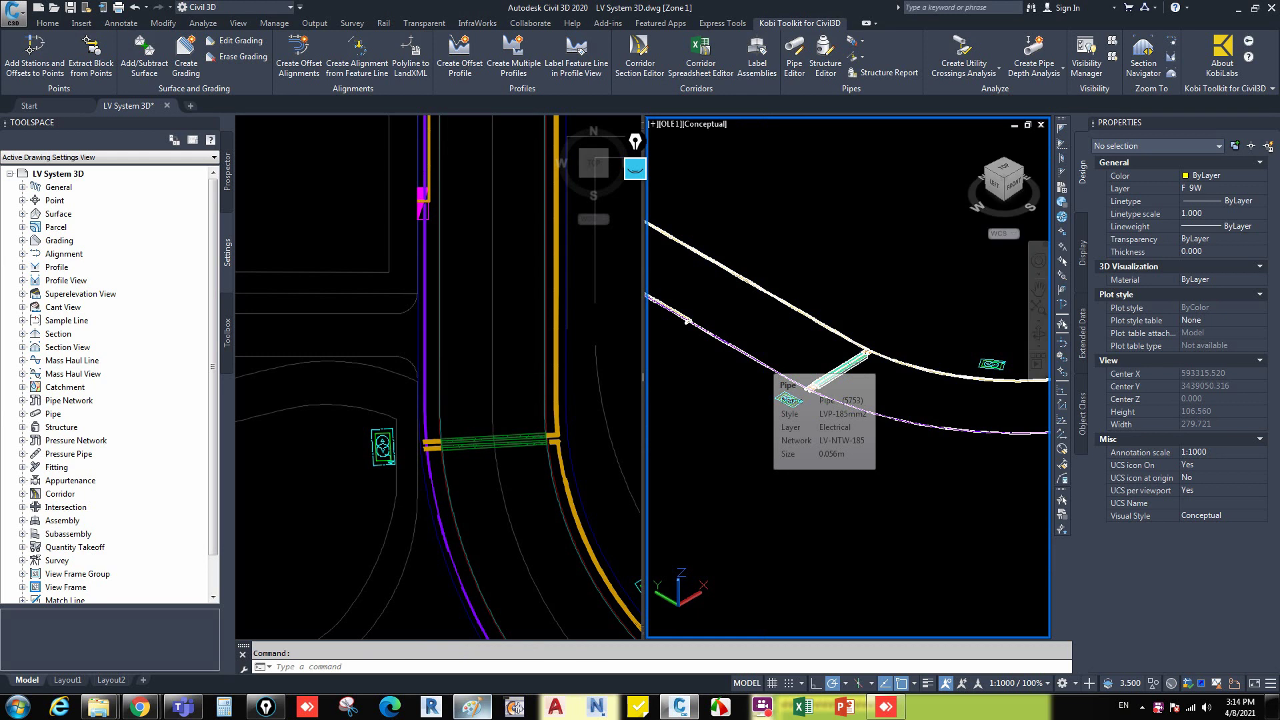
key("ctrl+s")
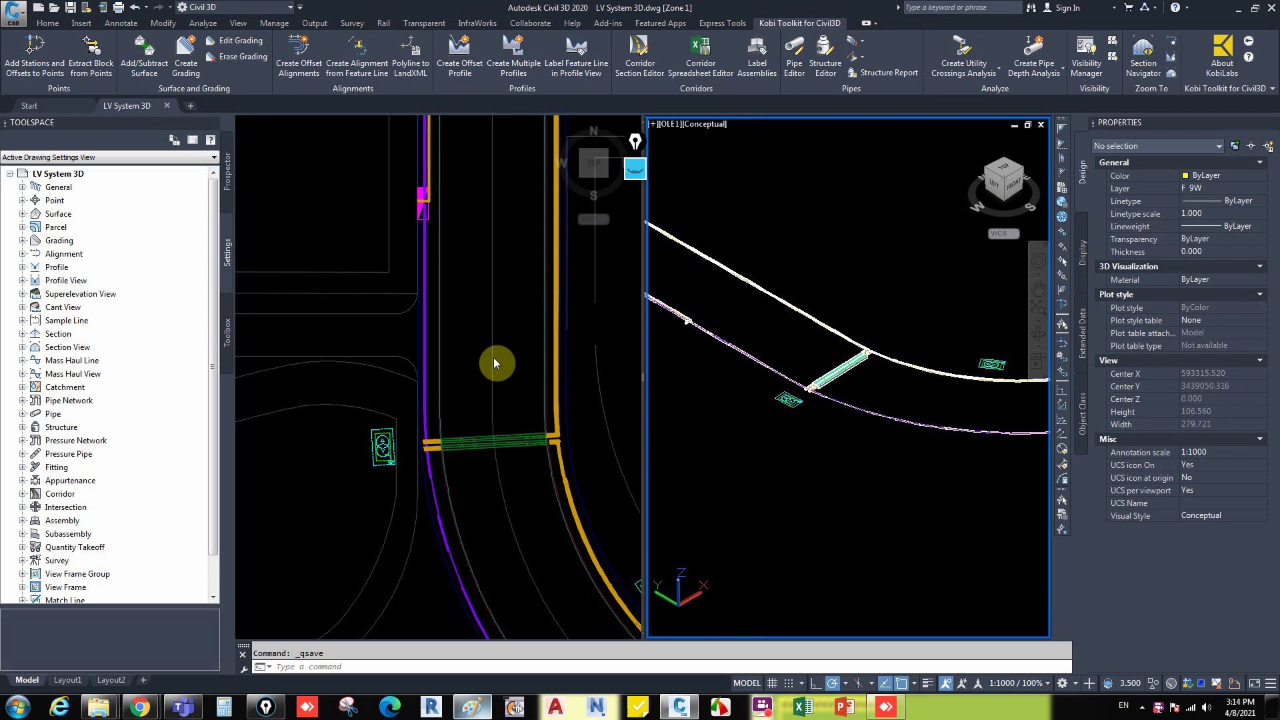
Examine the transformer symbols beside the duct crossing and near the northern end of the road in plan.
left_click(479, 368)
scroll(454, 392, "down", 2)
mouse_move(473, 390)
middle_mouse_down()
mouse_move(472, 372)
mouse_move(468, 389)
middle_mouse_up()
scroll(480, 384, "up", 4)
scroll(441, 386, "down", 2)
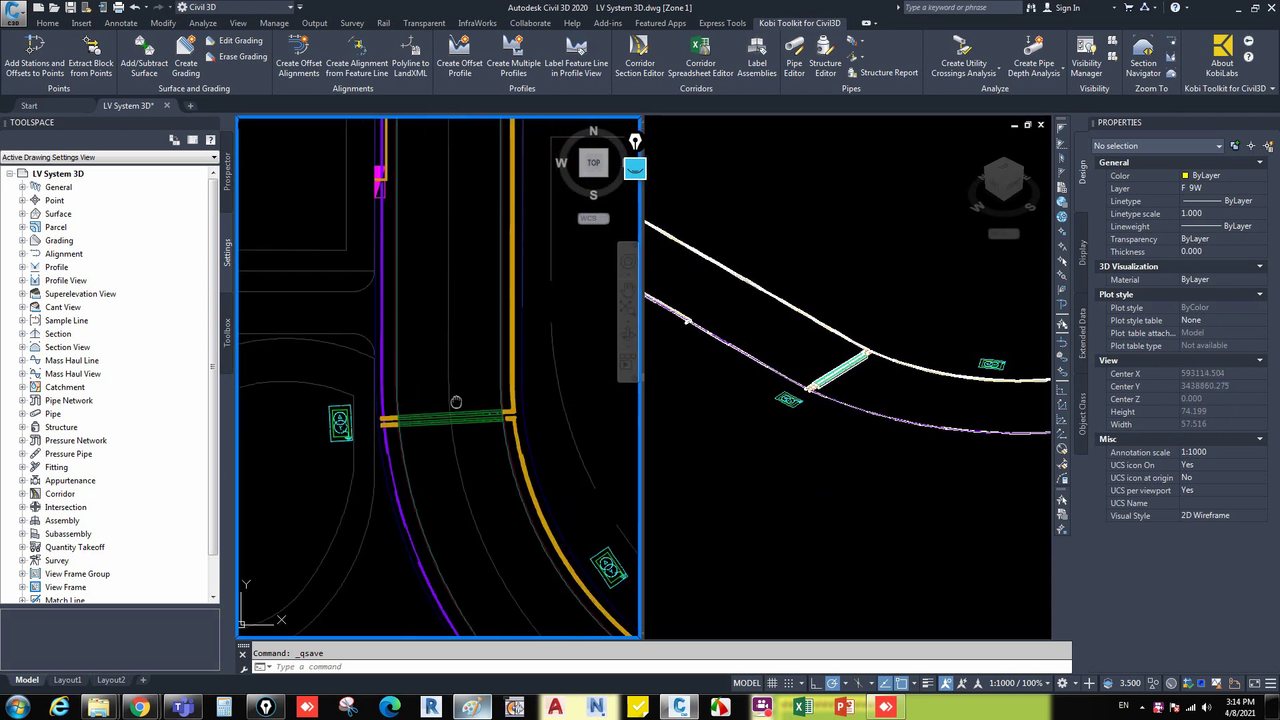
scroll(317, 392, "up", 4)
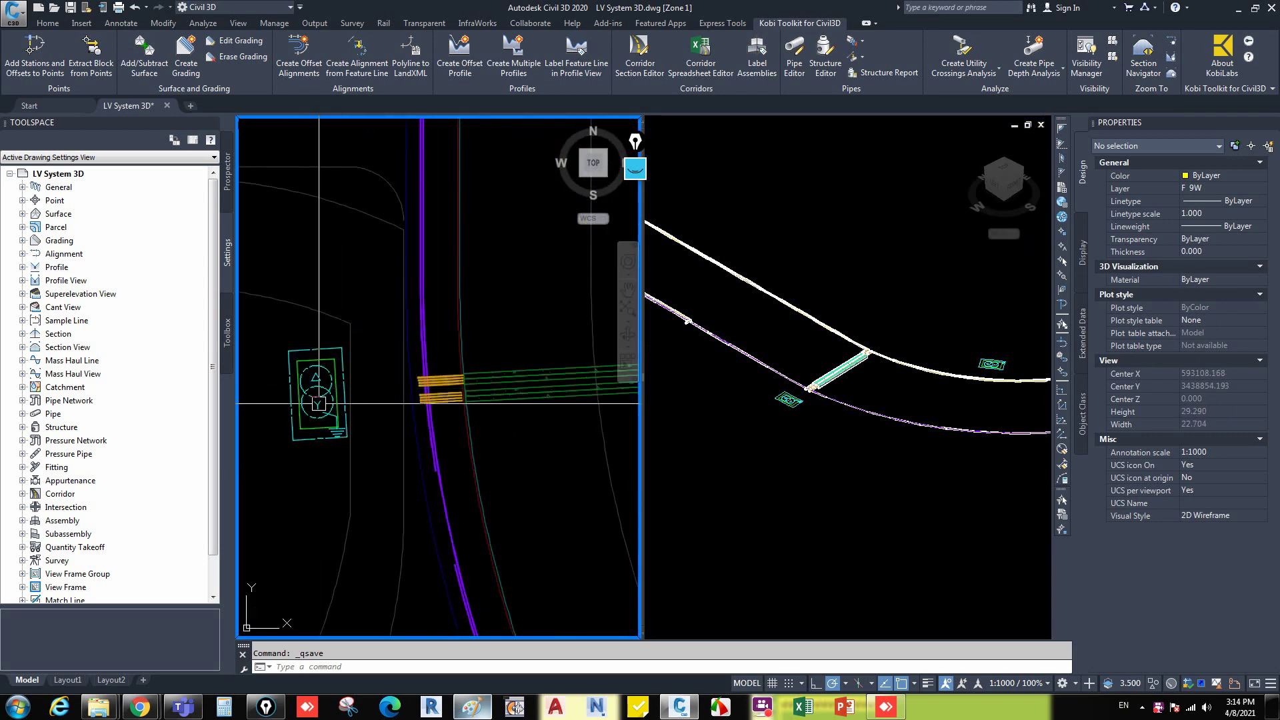
scroll(343, 398, "down", 4)
middle_click_drag(442, 425, 406, 368)
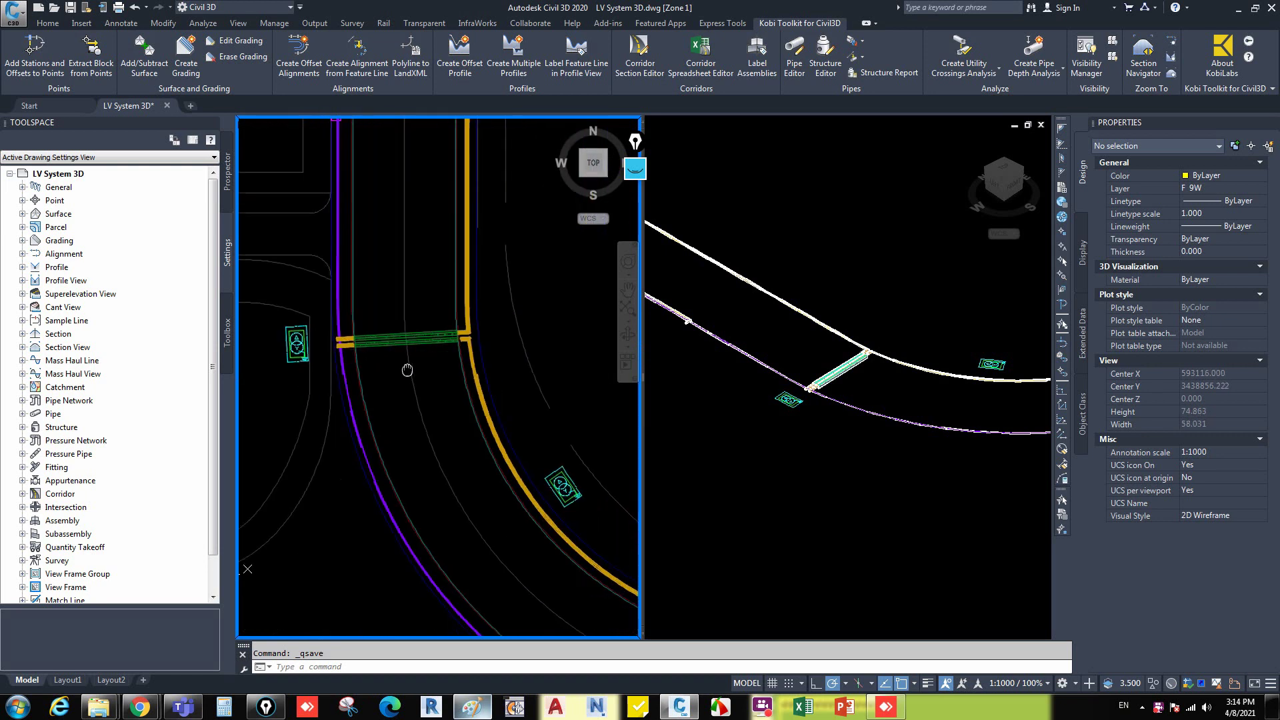
middle_click_drag(434, 309, 449, 455)
scroll(429, 309, "down", 4)
middle_click_drag(429, 309, 428, 420)
scroll(450, 316, "up", 5)
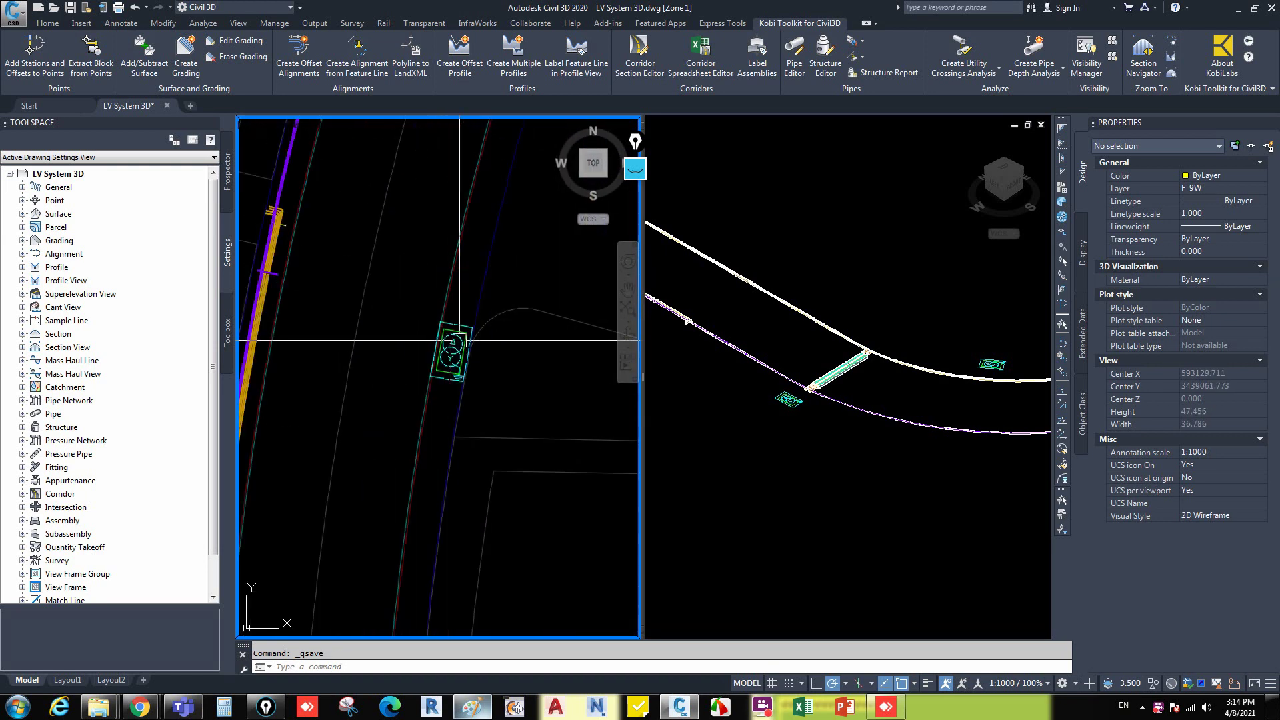
scroll(460, 338, "up", 5)
scroll(454, 403, "down", 3)
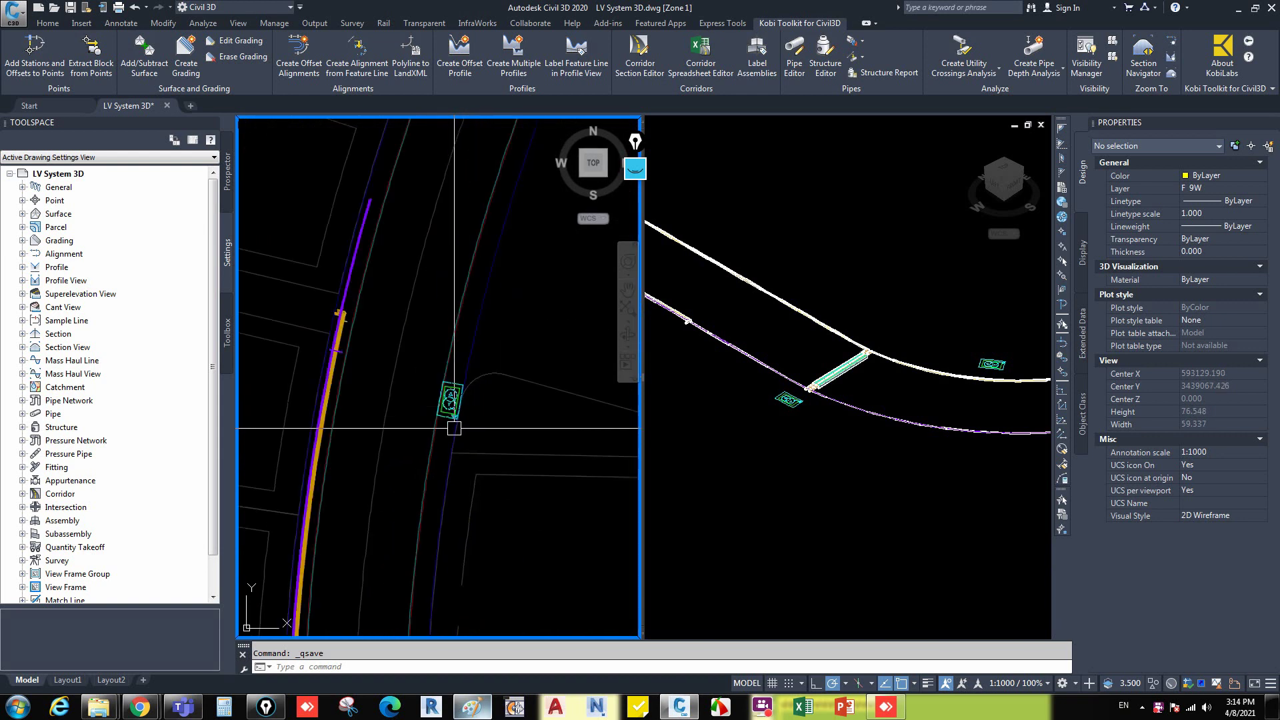
Examine the purple and orange cable run along the west side of the road, including the magenta cabinet symbol.
middle_click_drag(417, 454, 447, 357)
scroll(422, 440, "down", 2)
scroll(420, 387, "up", 3)
scroll(420, 388, "up", 2)
middle_click_drag(387, 396, 449, 362)
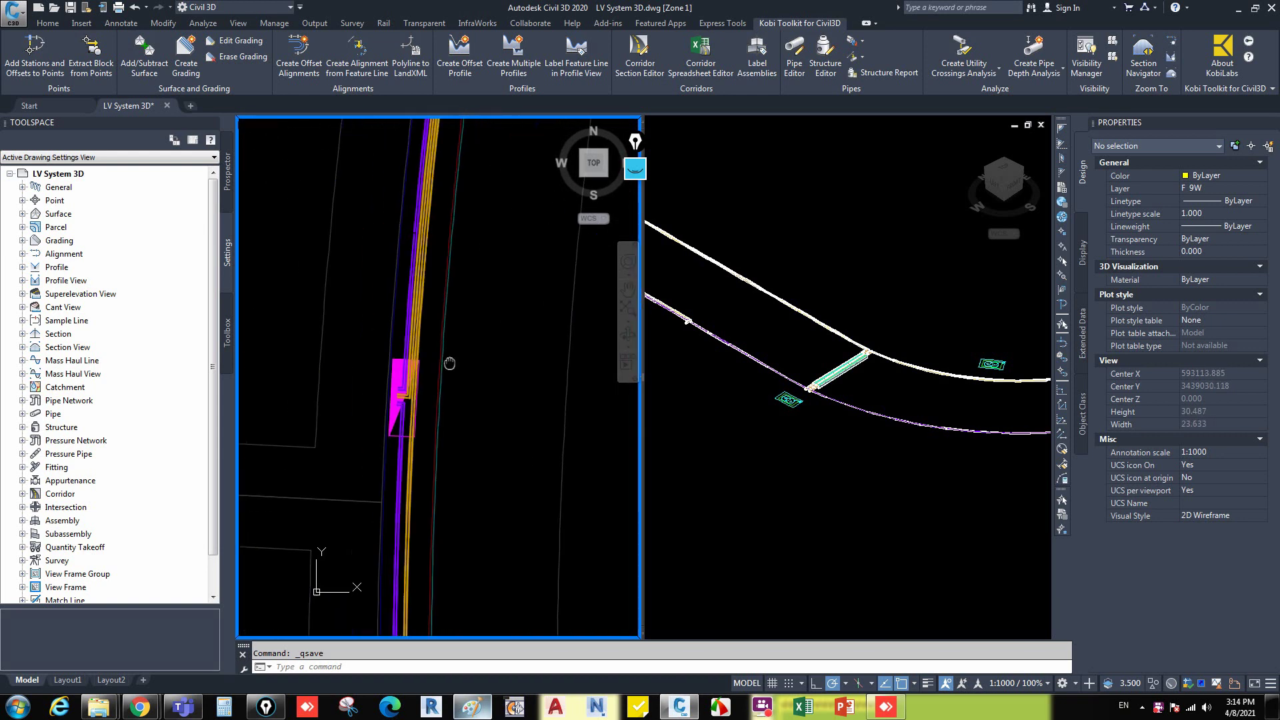
scroll(453, 454, "down", 6)
middle_click_drag(484, 494, 416, 445)
scroll(439, 253, "down", 4)
scroll(409, 494, "up", 6)
scroll(418, 489, "down", 2)
scroll(414, 421, "down", 2)
middle_click_drag(403, 254, 393, 347)
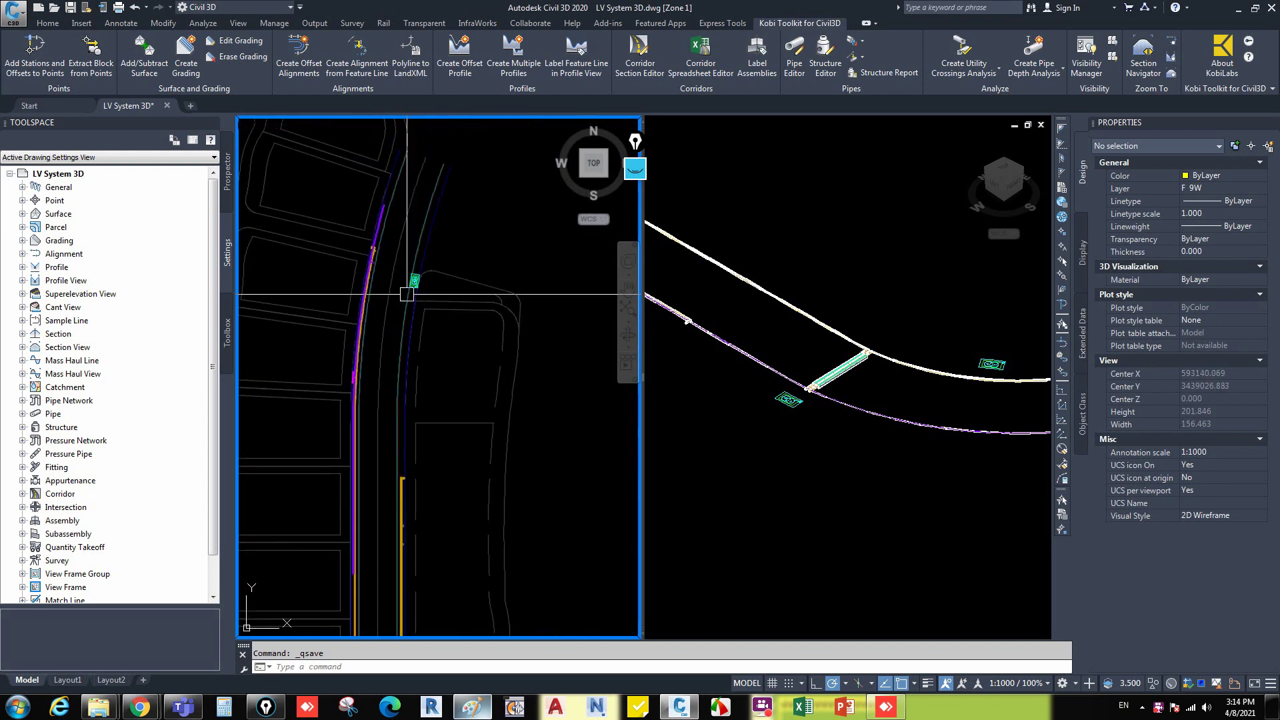
Check the northern transformer's location relative to the cable runs and the overall site layout.
scroll(405, 285, "up", 6)
middle_click_drag(390, 265, 403, 299)
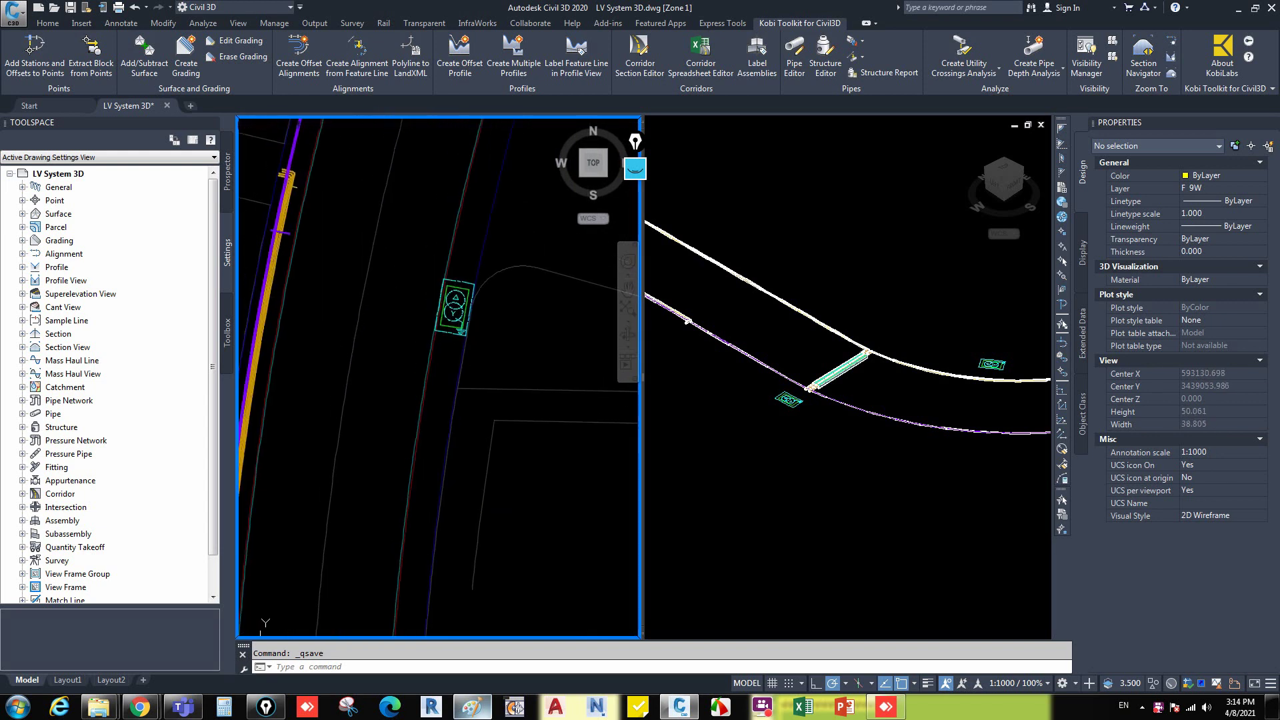
scroll(457, 289, "up", 4)
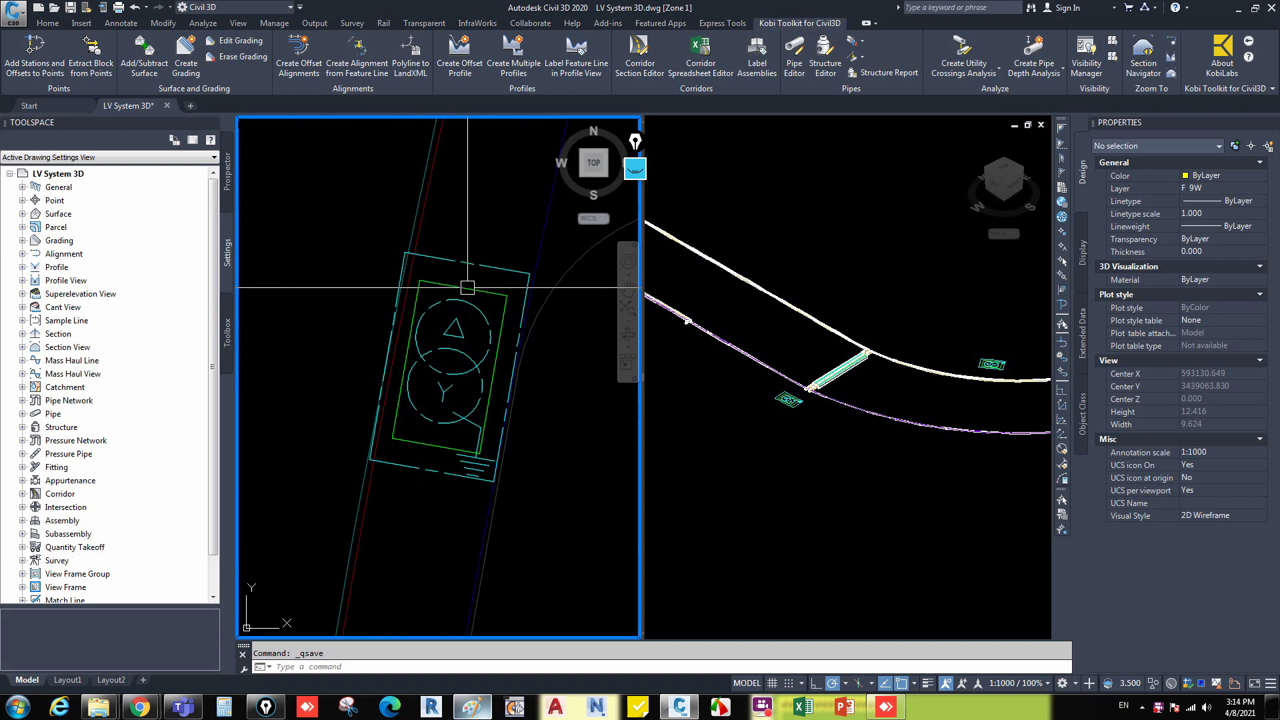
scroll(412, 319, "down", 15)
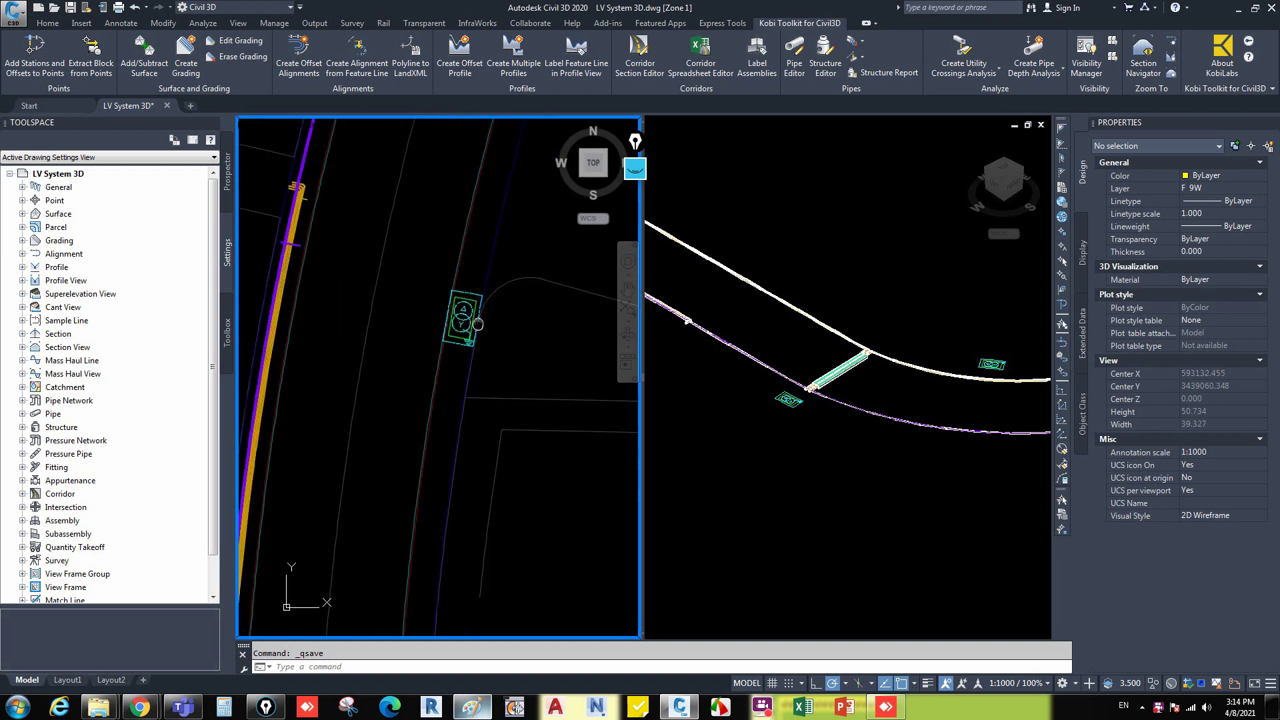
mouse_move(453, 280)
middle_mouse_down()
mouse_move(435, 355)
mouse_move(425, 307)
middle_mouse_up()
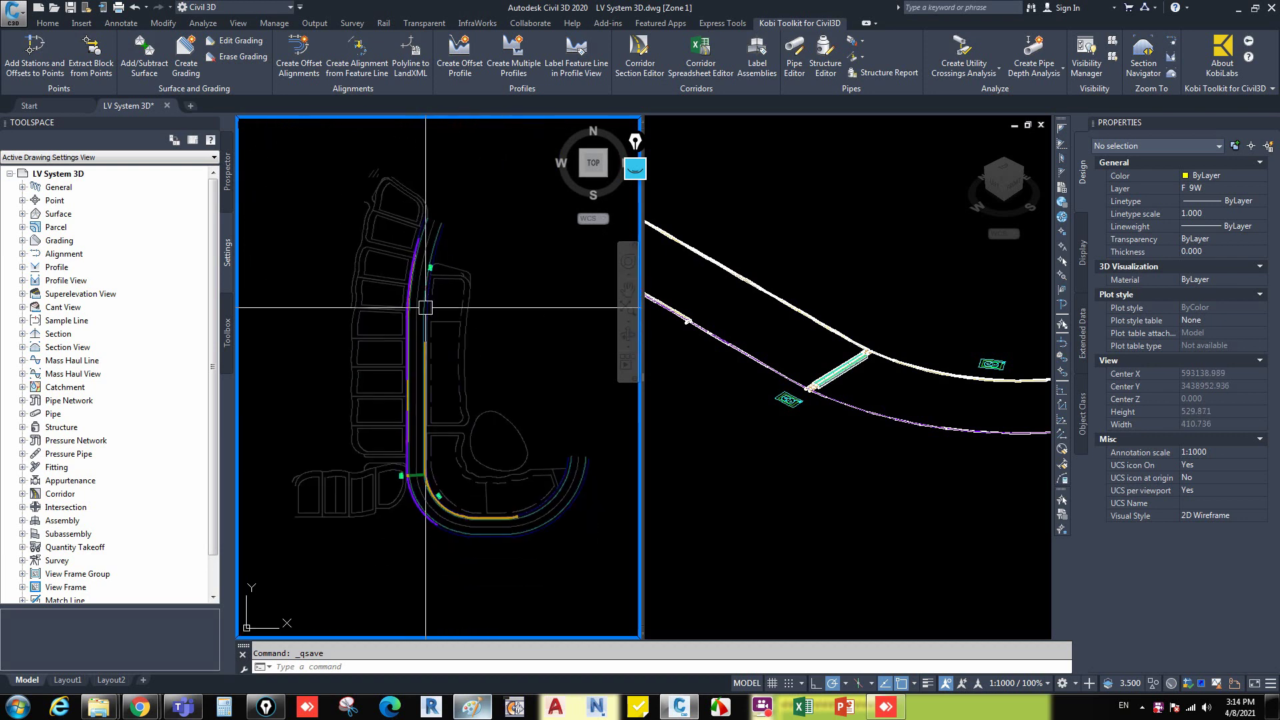
scroll(416, 306, "up", 4)
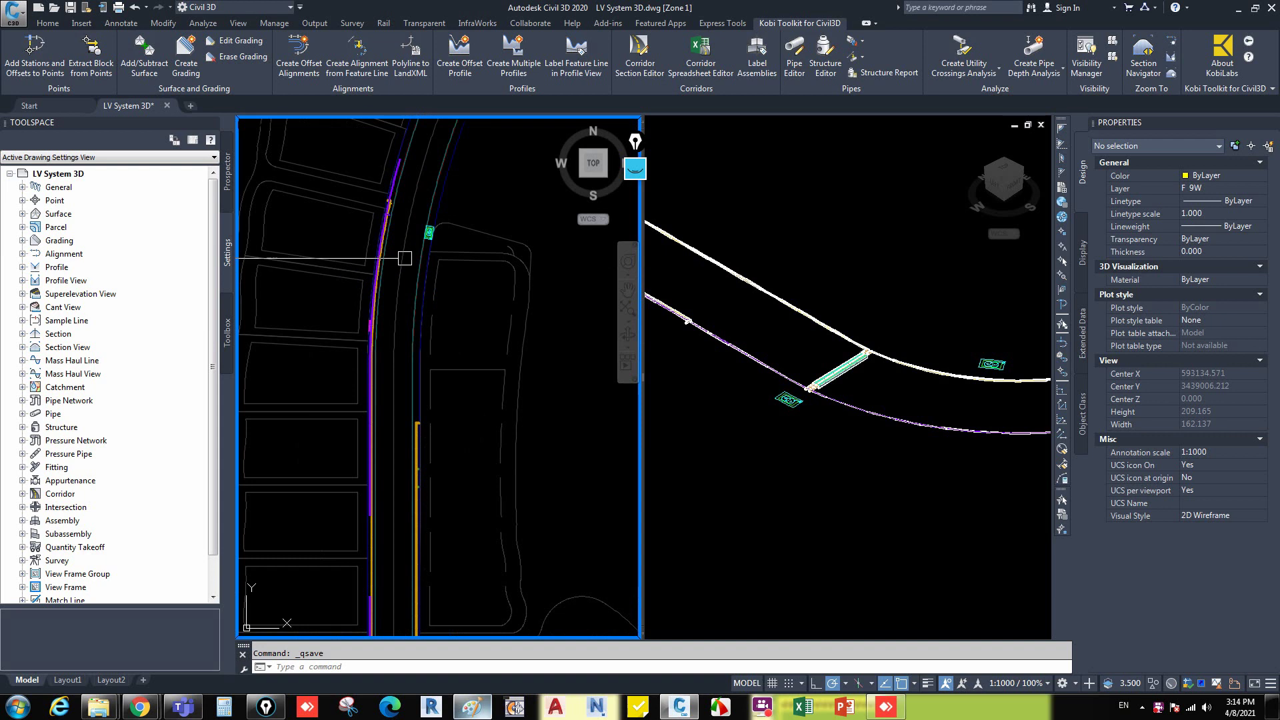
middle_click_drag(405, 258, 401, 275)
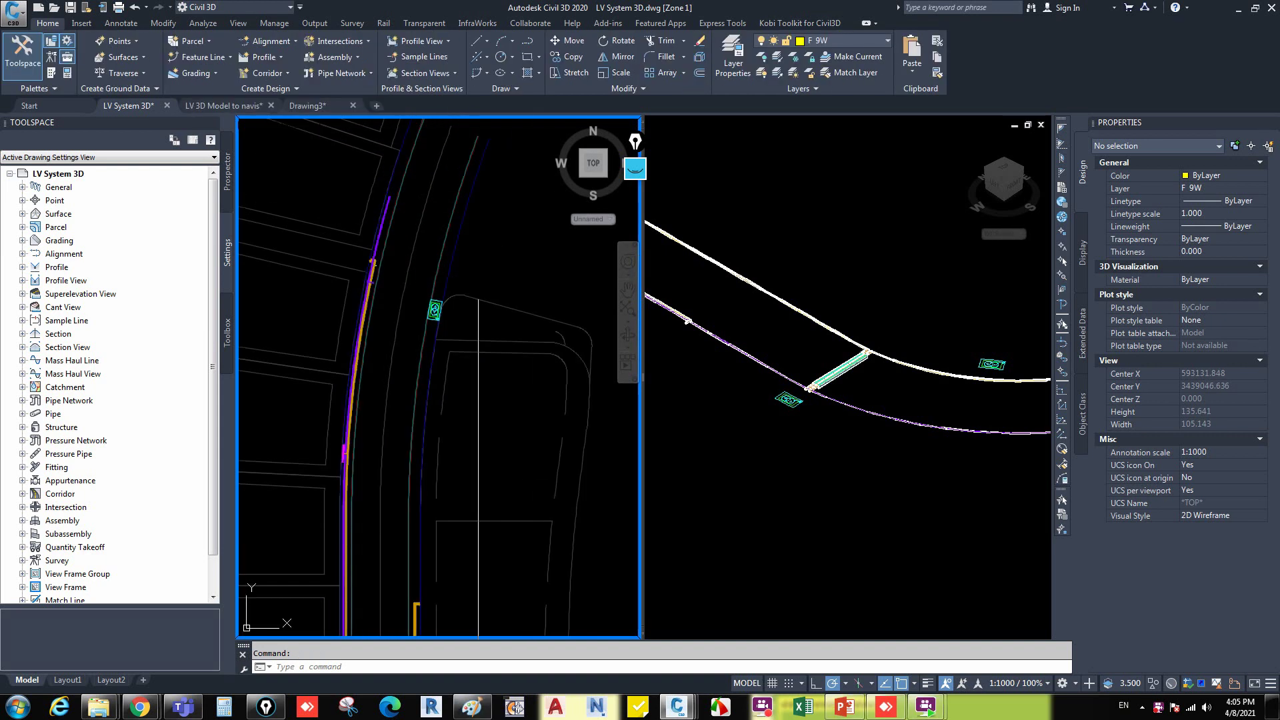
scroll(454, 427, "down", 2)
middle_click_drag(455, 443, 455, 403)
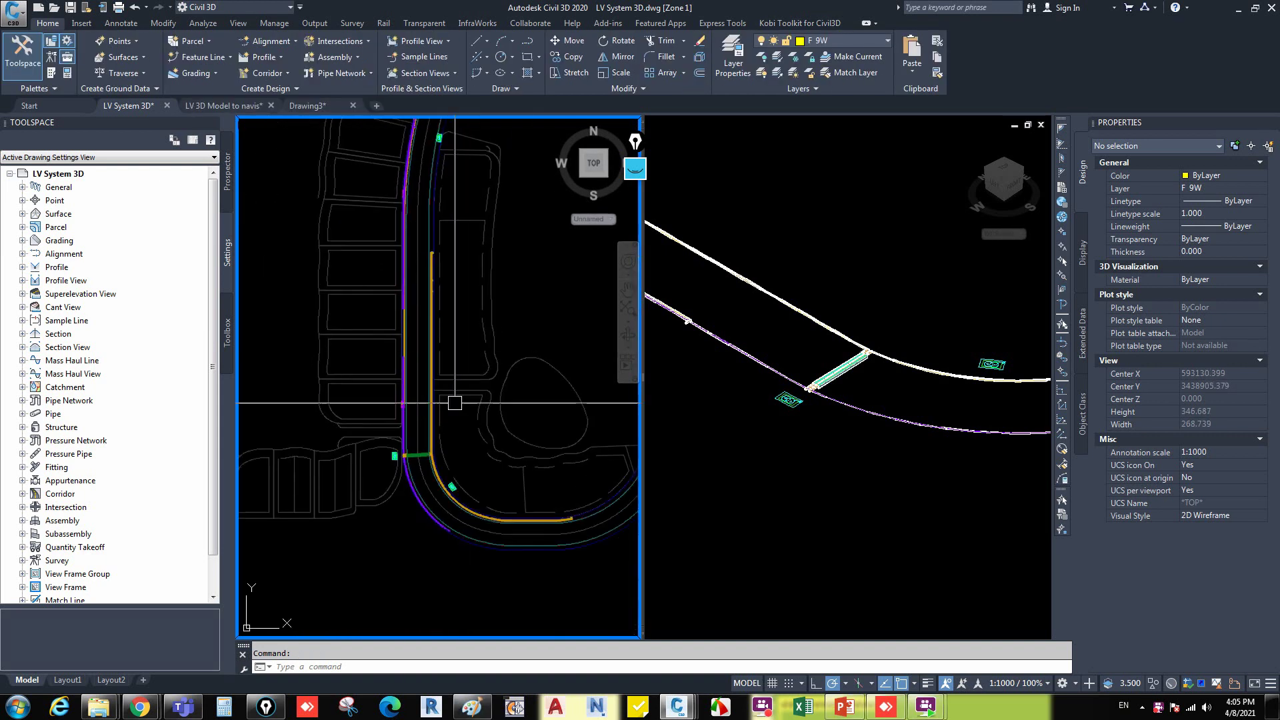
Review the route in plan from the duct crossing to the northern transformer symbol.
scroll(400, 456, "up", 6)
scroll(449, 386, "up", 4)
scroll(449, 368, "down", 4)
middle_click_drag(463, 358, 459, 389)
scroll(406, 290, "up", 6)
scroll(380, 320, "down", 10)
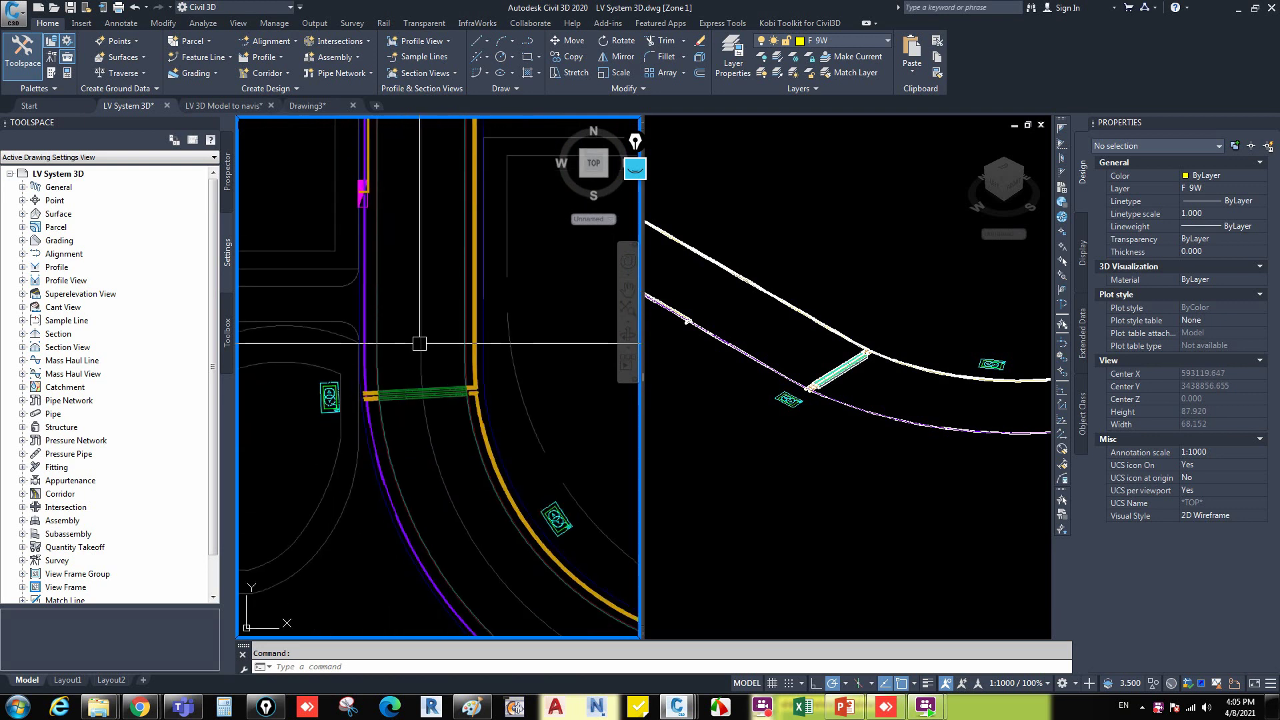
middle_click_drag(496, 414, 495, 430)
middle_click_drag(446, 270, 428, 381)
middle_click_drag(419, 160, 350, 330)
scroll(416, 273, "up", 6)
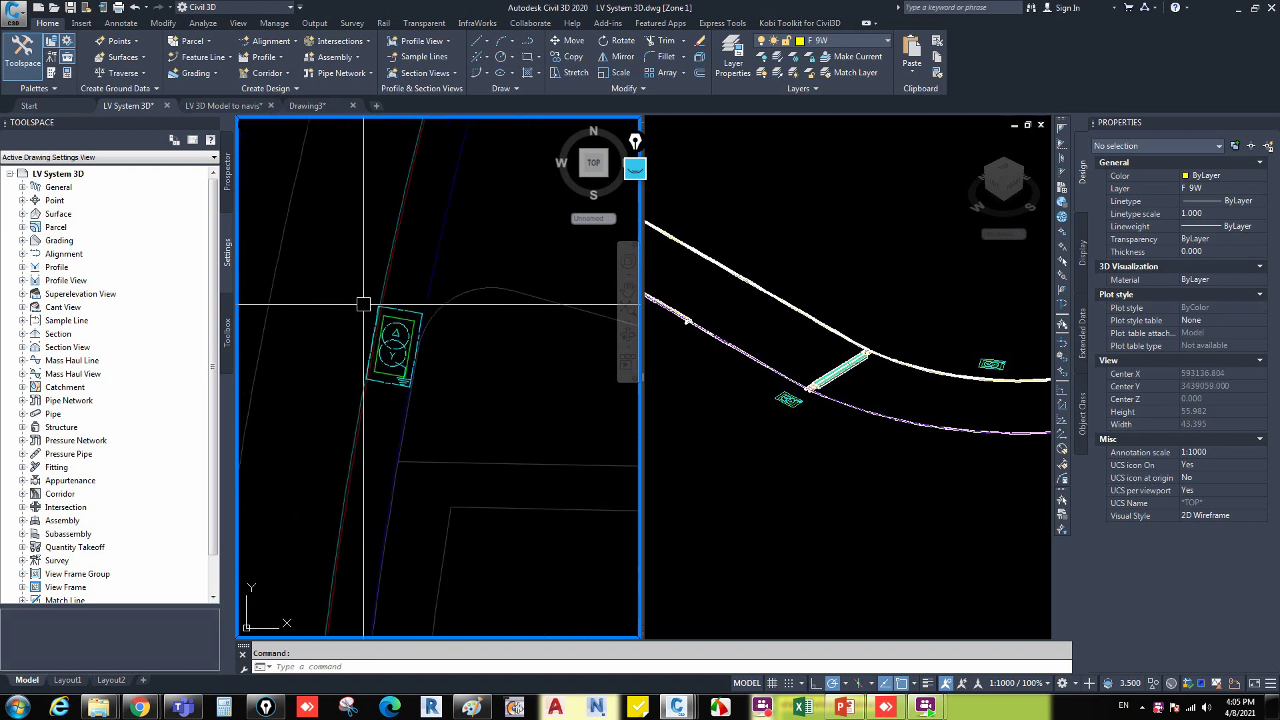
scroll(404, 323, "up", 2)
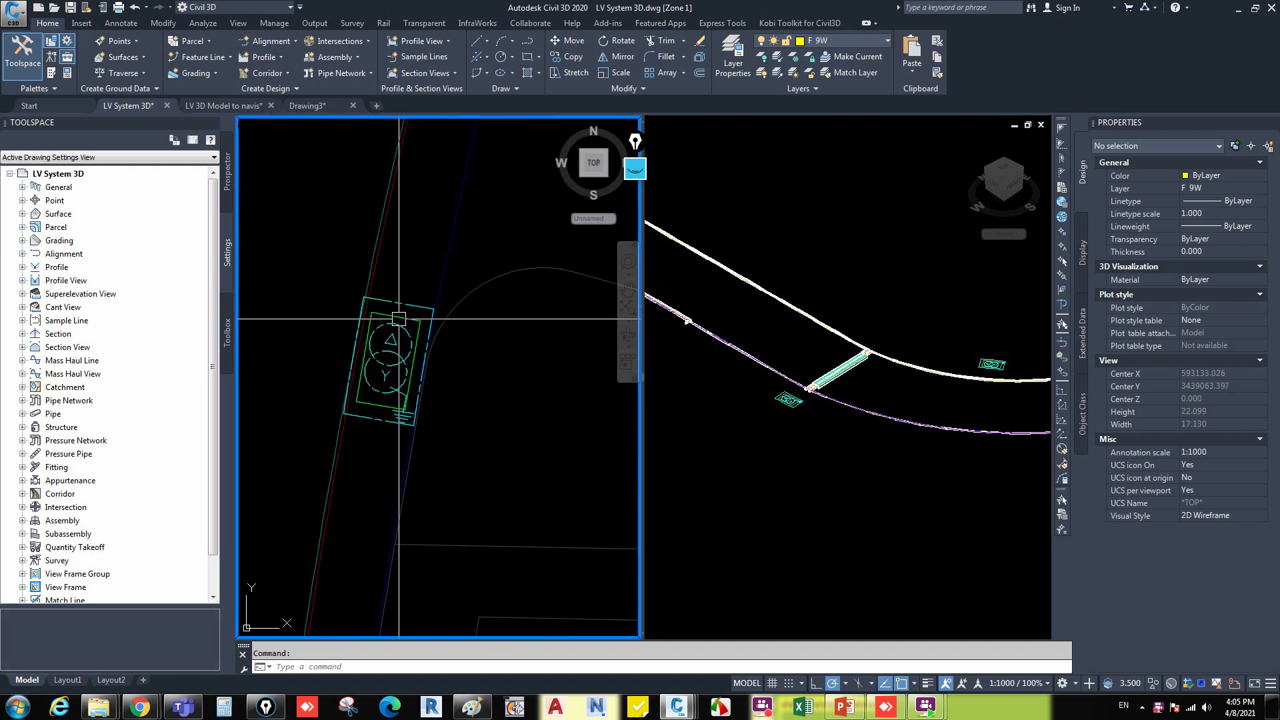
scroll(400, 343, "down", 2)
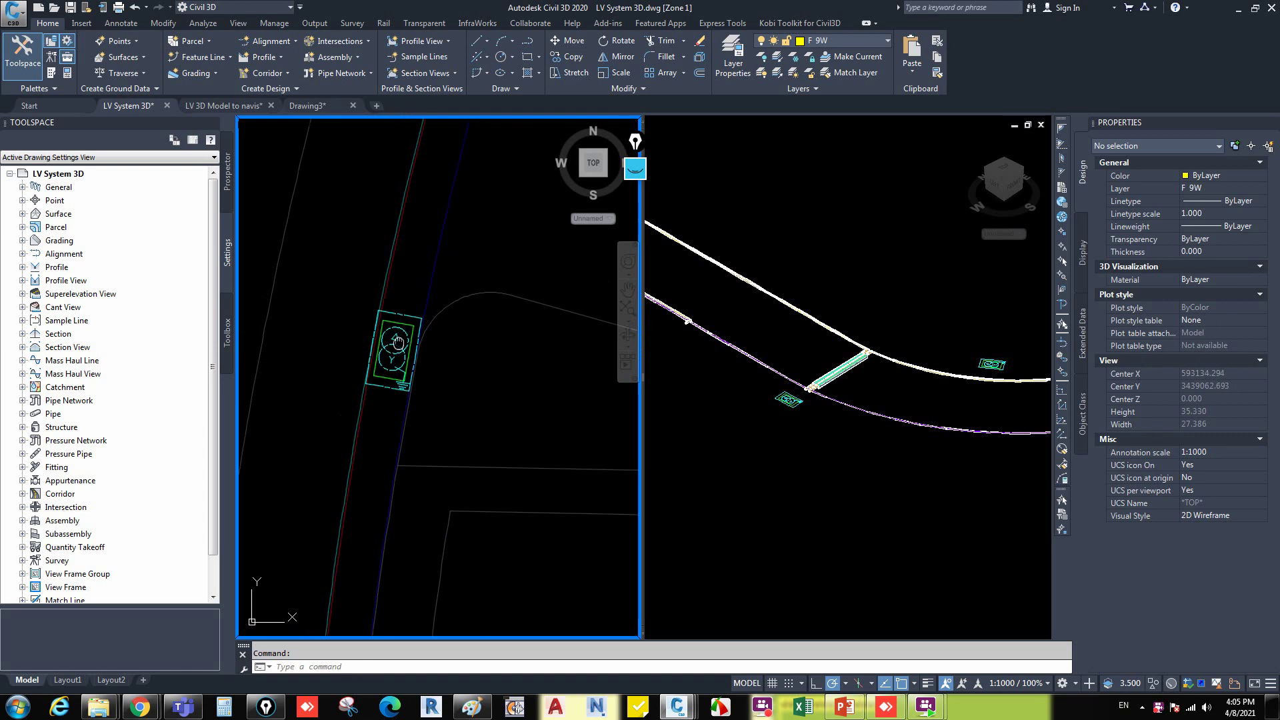
Check the northern transformer symbol's block properties in plan and locate the same symbol in the SW isometric view.
left_click(400, 331)
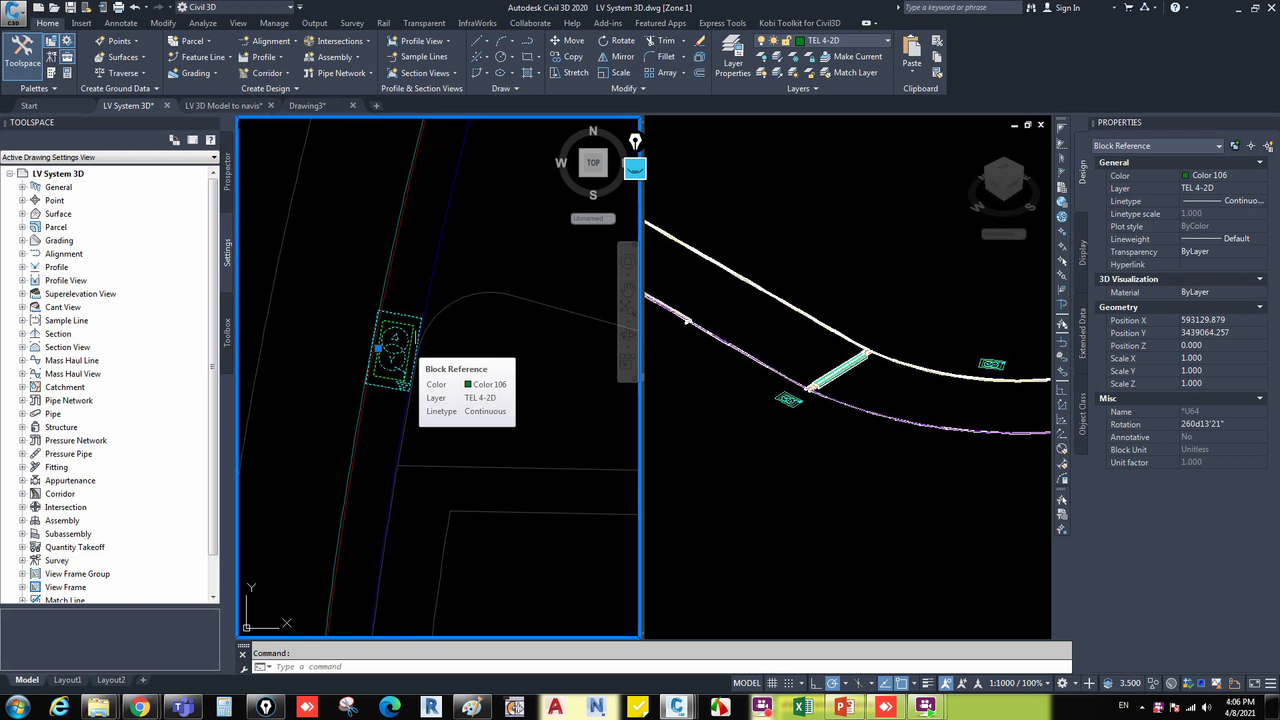
key("Escape")
left_click_drag(646, 206, 767, 237)
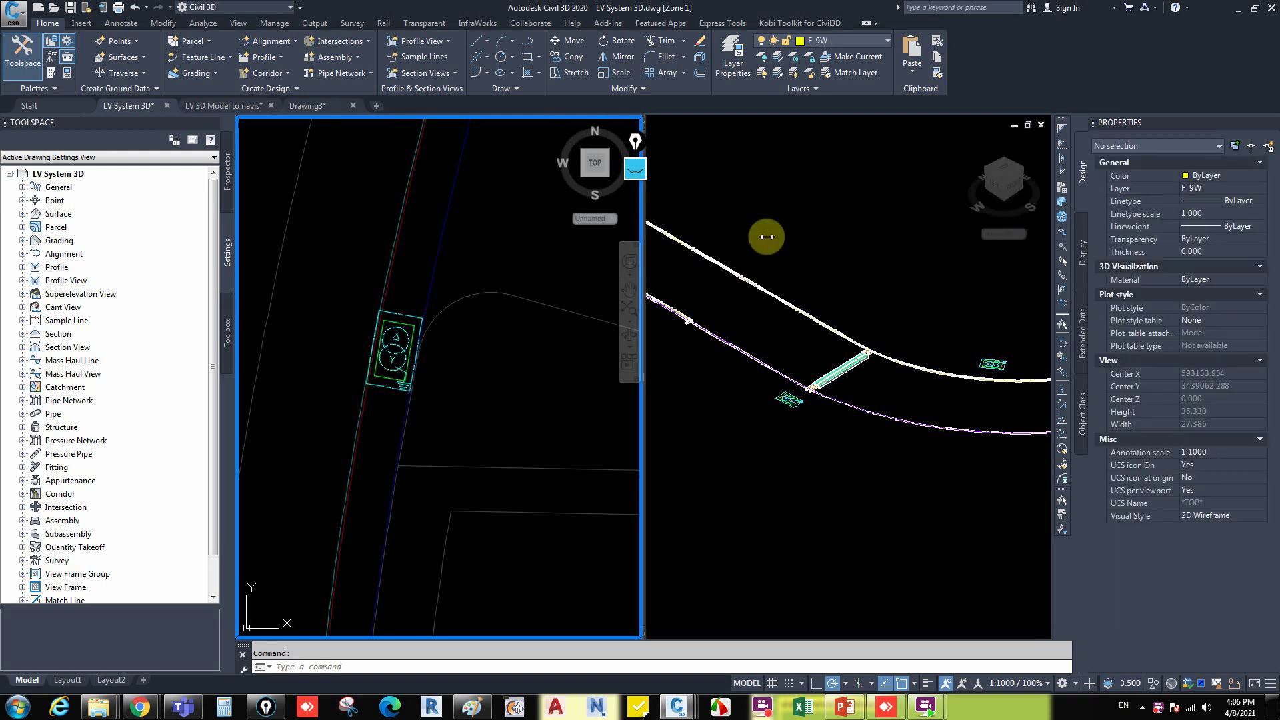
left_click(766, 236)
scroll(768, 241, "down", 4)
middle_click_drag(768, 241, 898, 392)
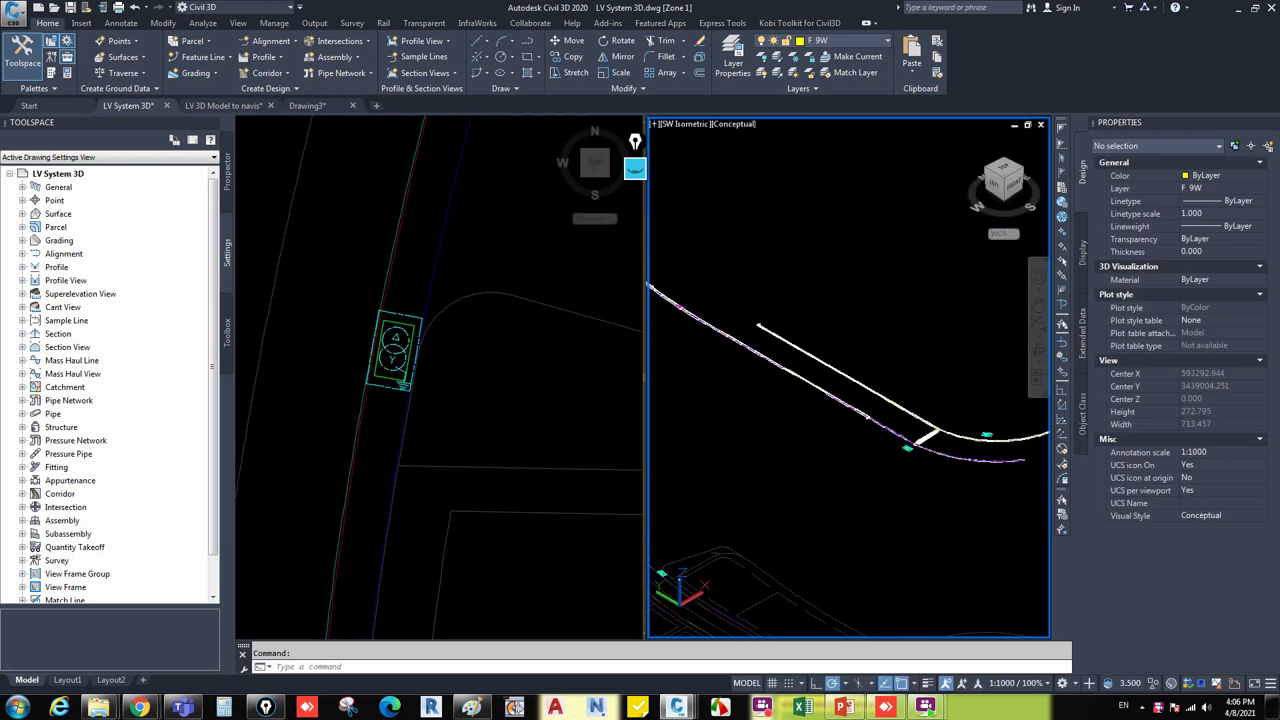
middle_click_drag(771, 480, 854, 500)
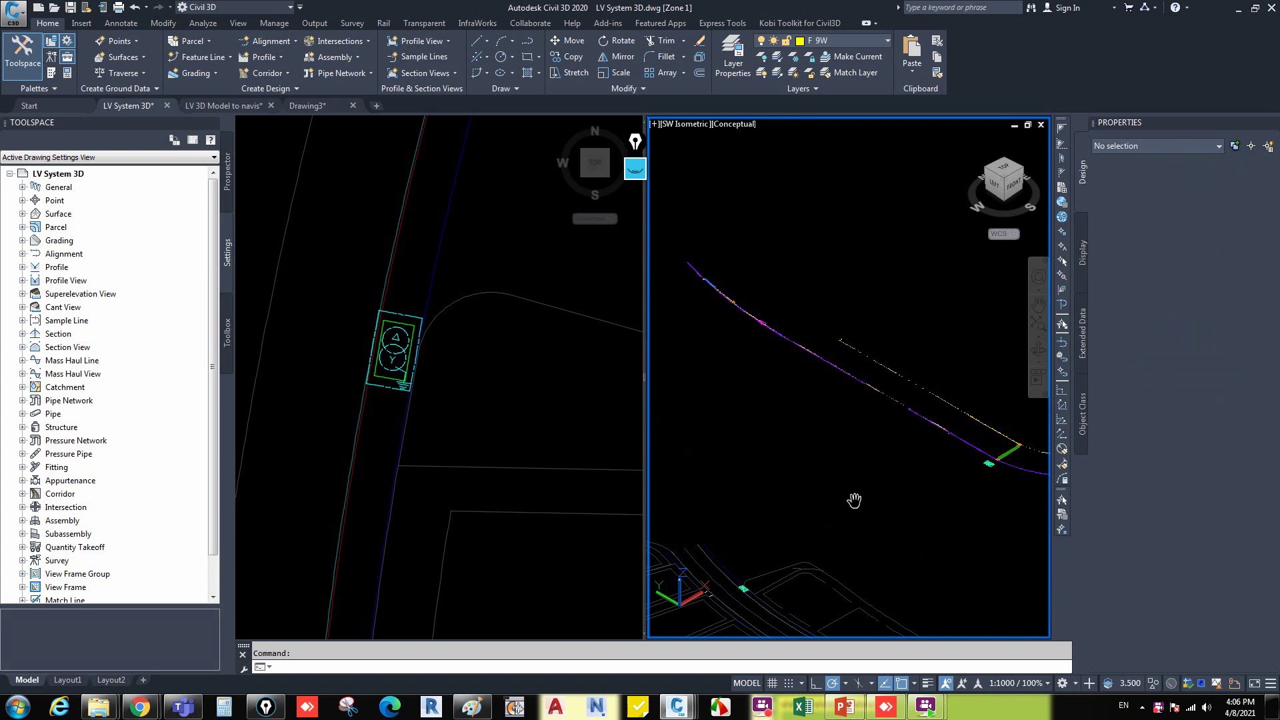
middle_click_drag(820, 382, 809, 395)
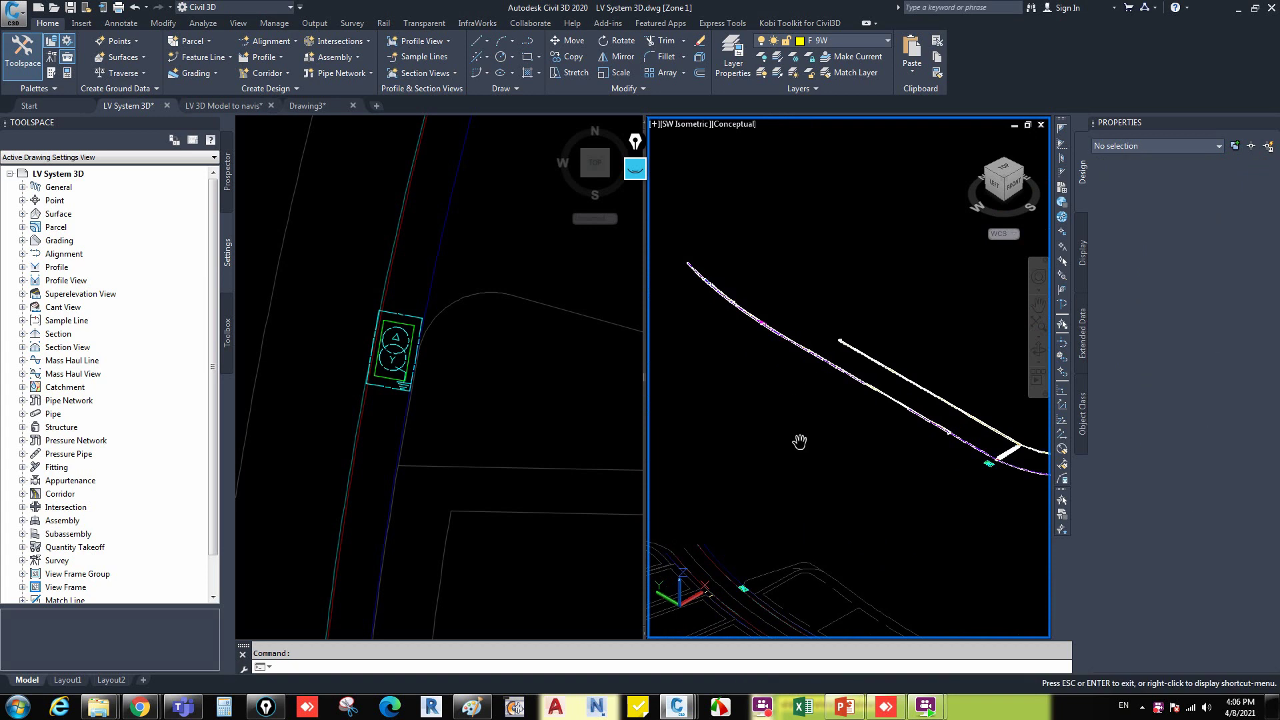
key("Escape")
middle_click_drag(771, 492, 776, 445)
scroll(755, 517, "up", 5)
middle_click_drag(754, 517, 821, 397)
scroll(822, 443, "up", 3)
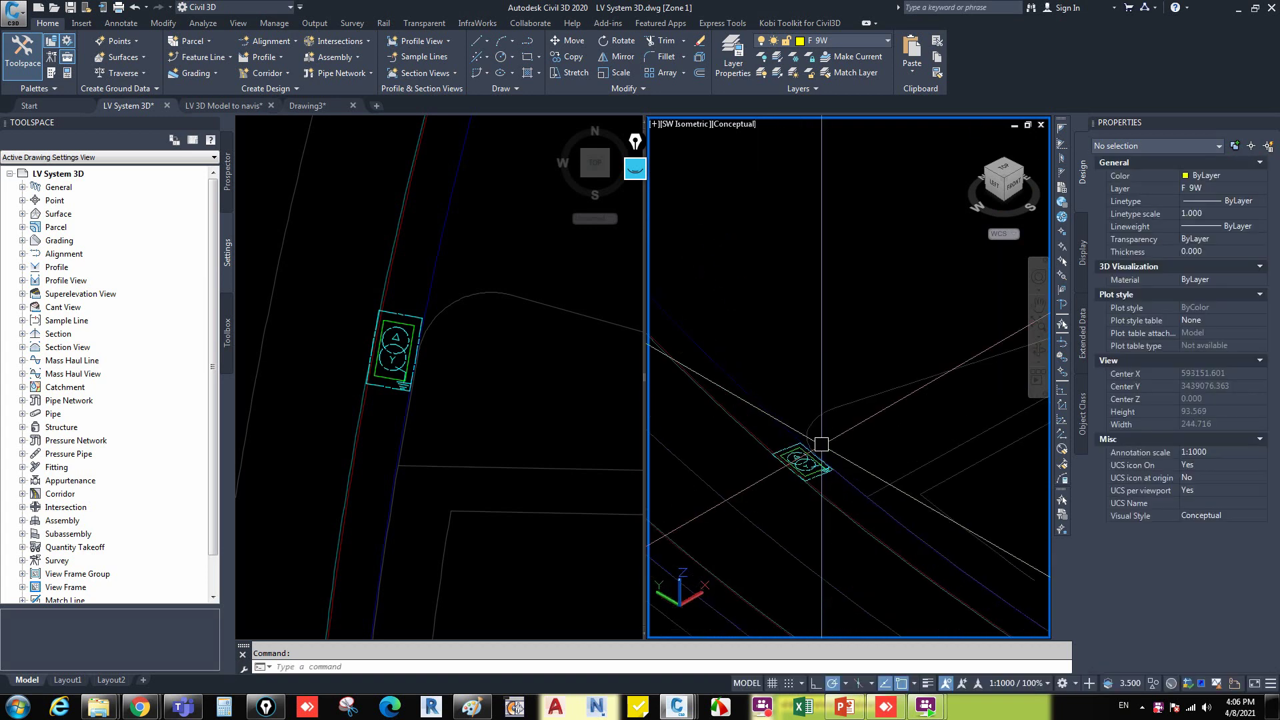
middle_click_drag(824, 445, 814, 374)
key("Escape")
Copy the northern transformer symbol from the plan view to the clipboard.
left_click(390, 326)
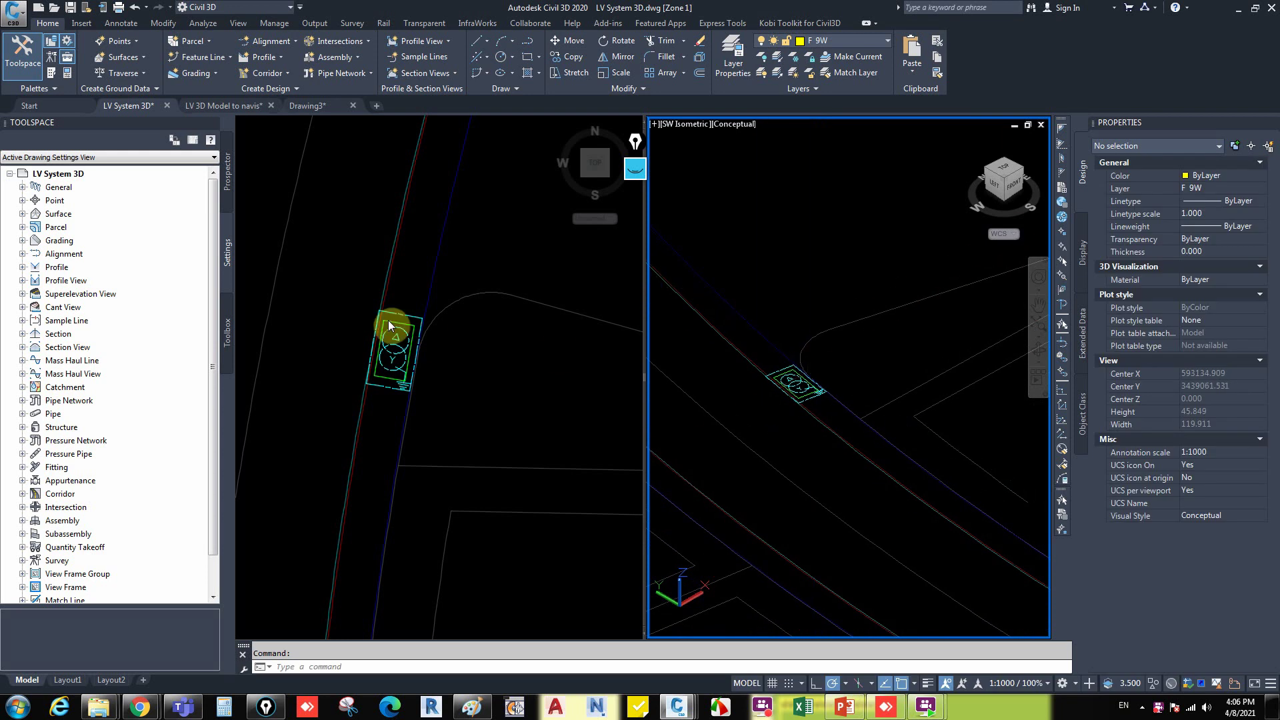
left_click(348, 306)
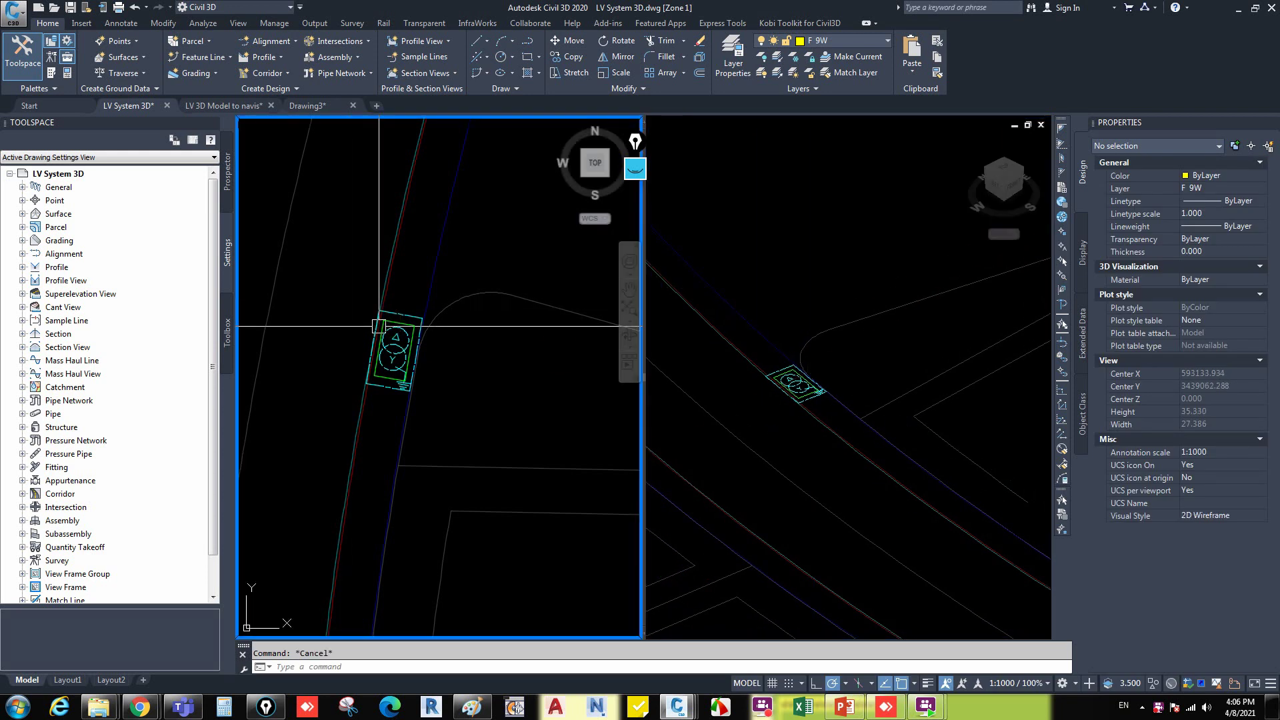
left_click(336, 294)
left_click(446, 416)
middle_click_drag(414, 366, 552, 368)
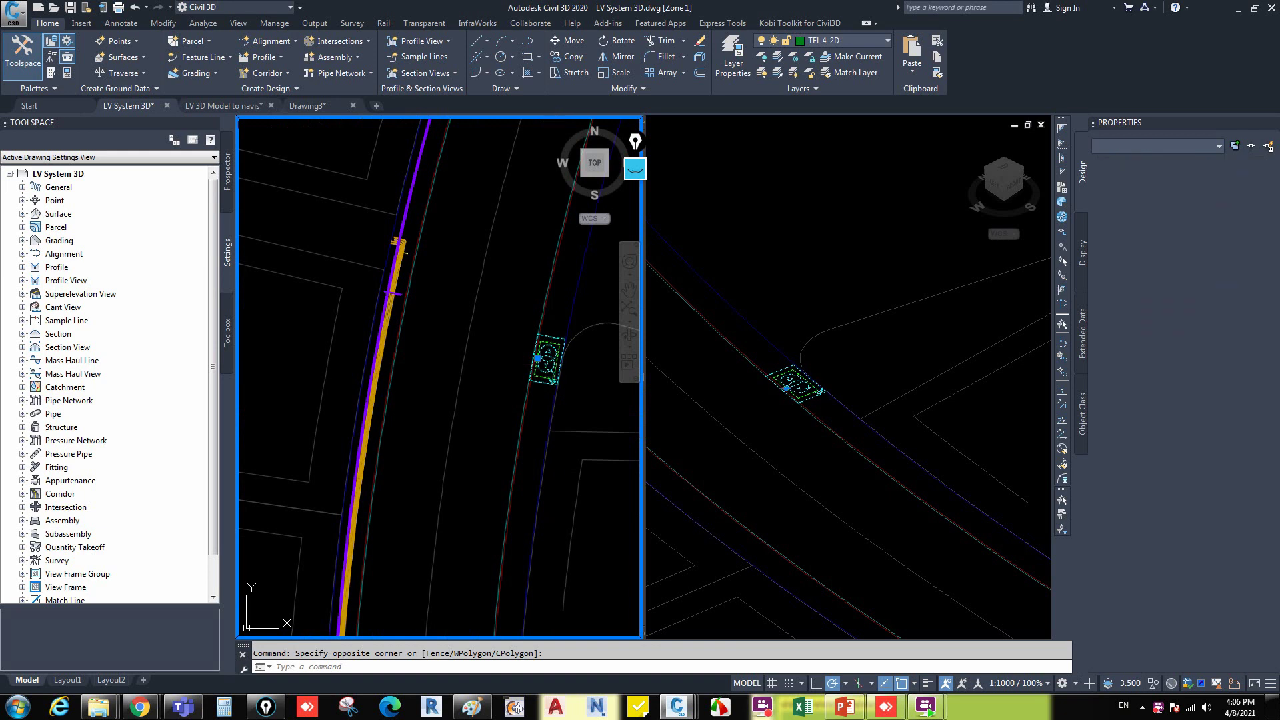
key("ctrl+c")
Create a new blank drawing and paste the copied transformer symbol into it.
left_click(377, 105)
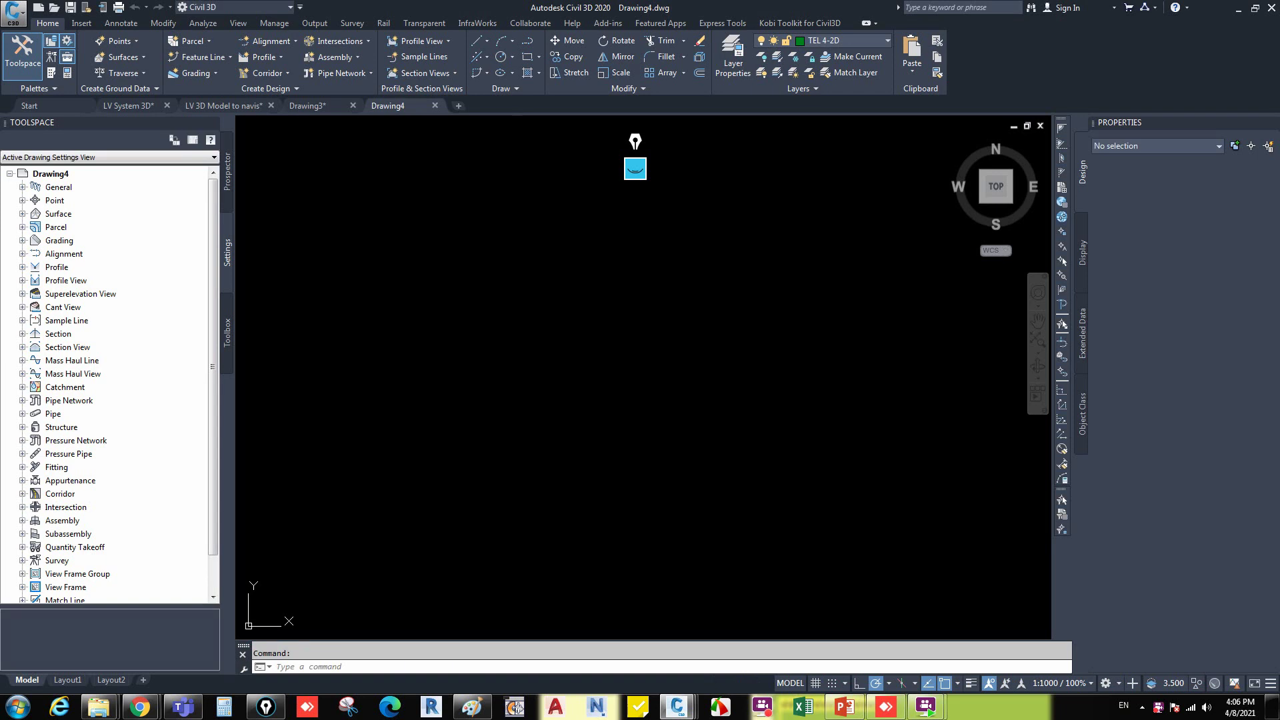
right_click(520, 342)
mouse_move(557, 390)
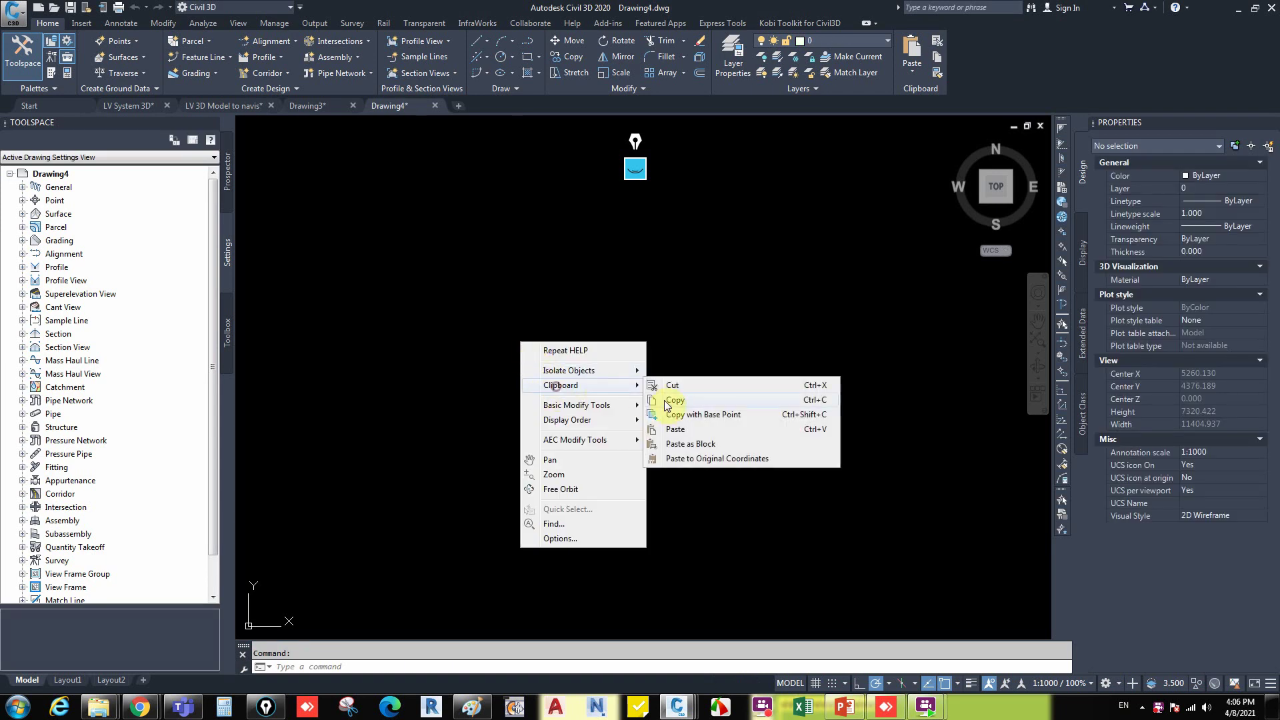
left_click(686, 430)
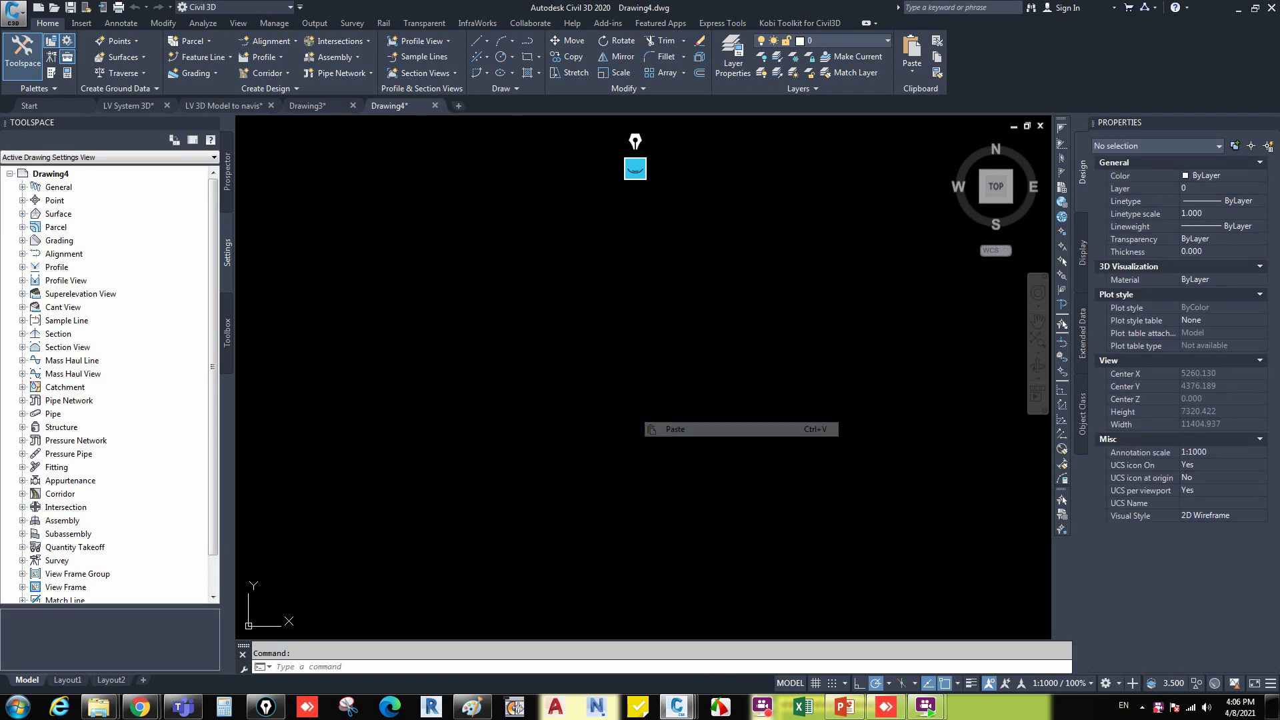
middle_click(683, 422)
scroll(670, 420, "down", 5)
key("Escape")
middle_click_drag(724, 439, 703, 420)
Draw a horizontal reference polyline about 5.76 m long just below the tilted transformer symbol.
type("p")
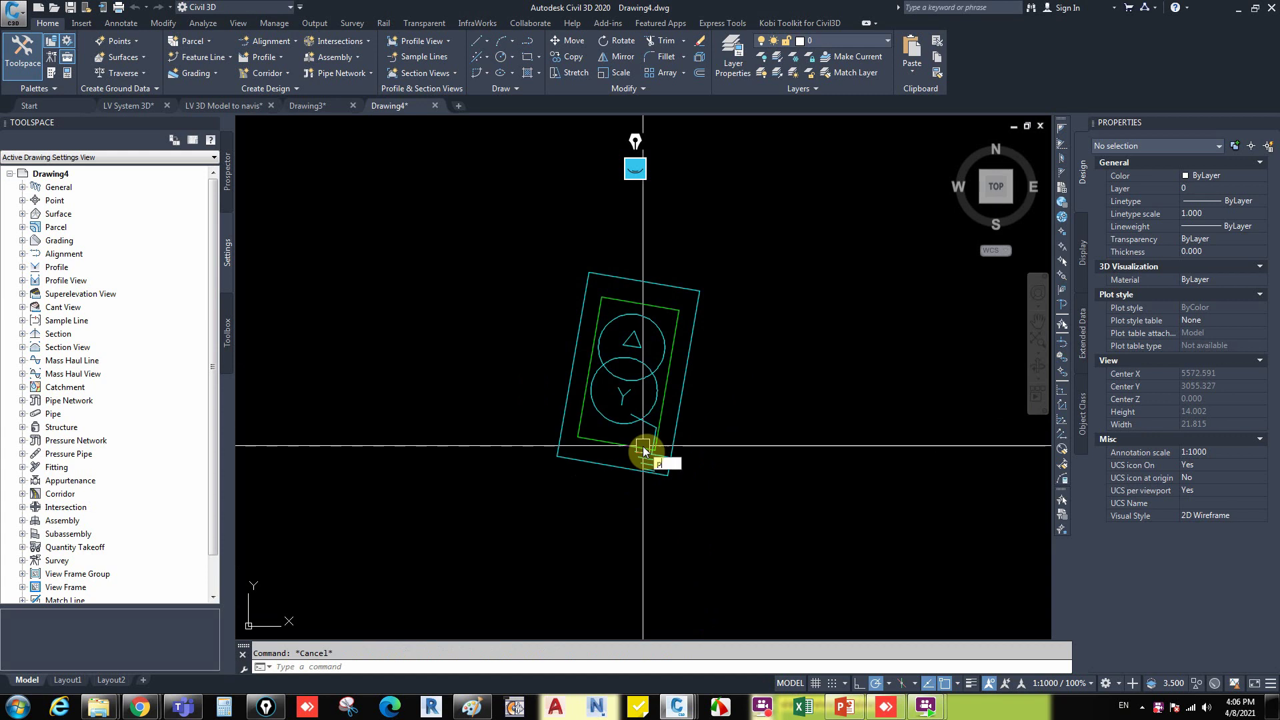
type("l")
key("Return")
left_click(554, 517)
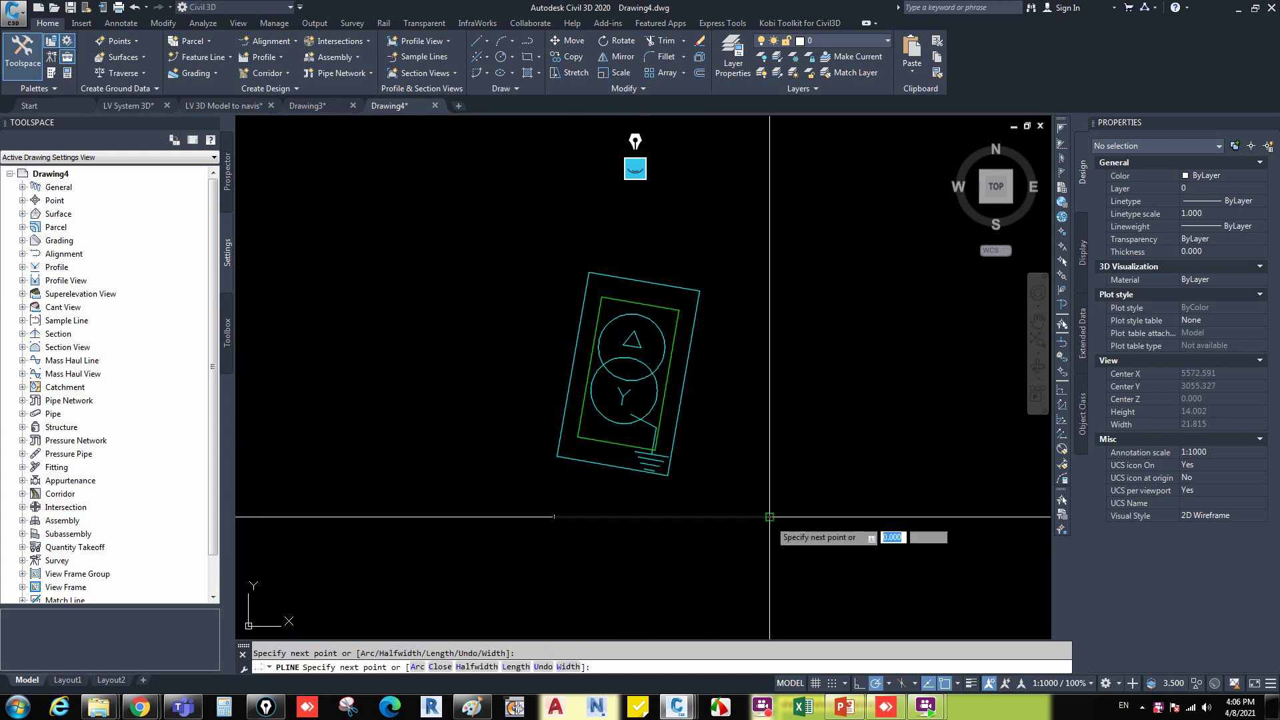
key("Escape")
Align the transformer symbol's long east edge to the horizontal reference polyline, without scaling.
left_click(718, 474)
left_click(638, 414)
middle_click_drag(658, 417, 652, 418)
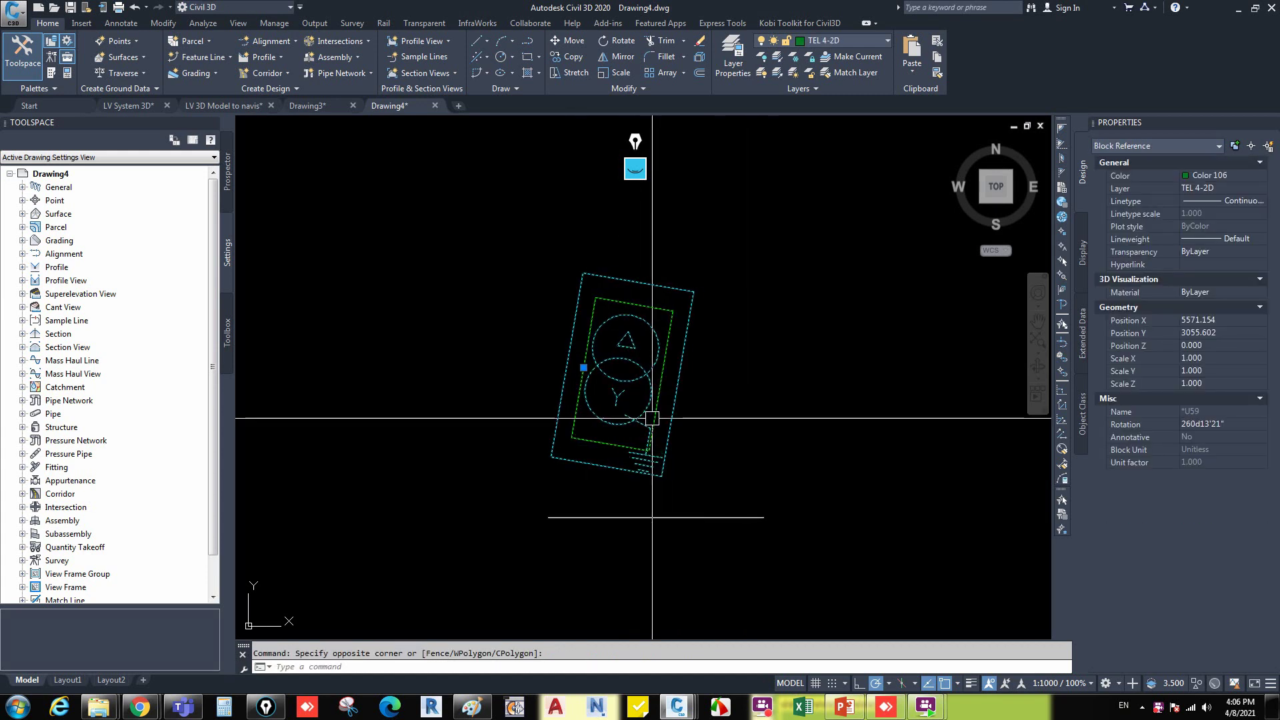
type("al")
key("Return")
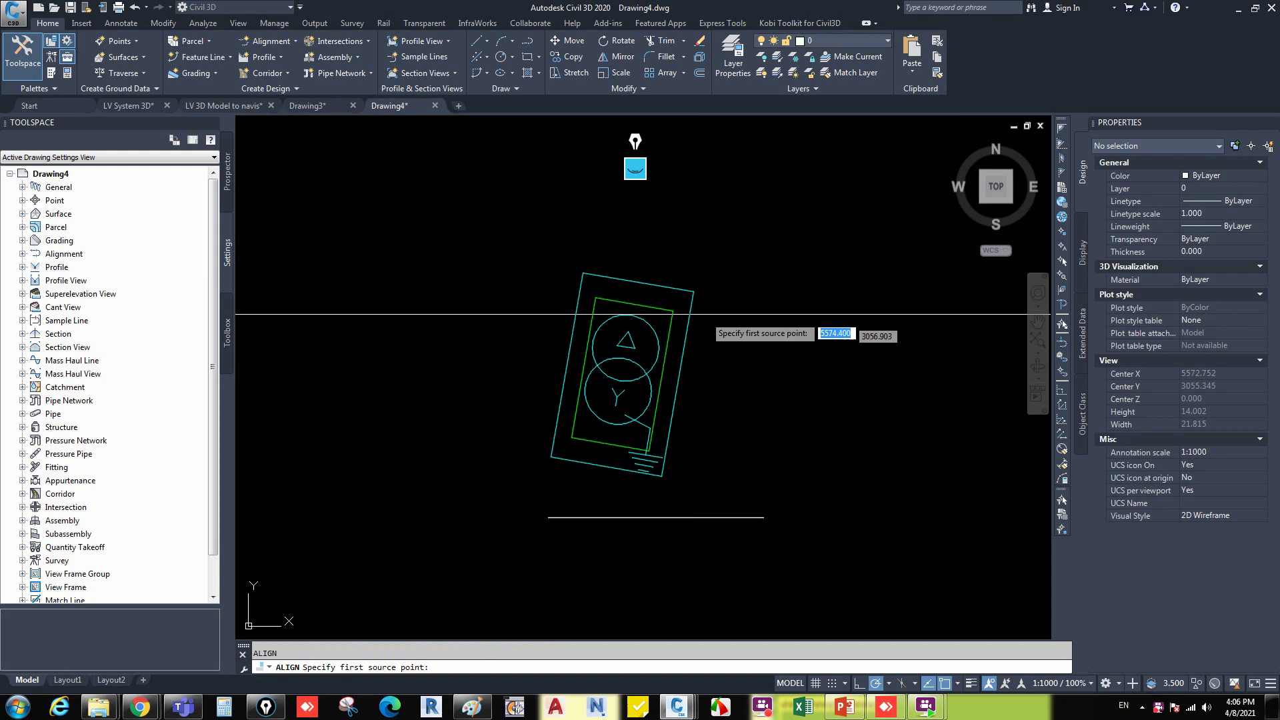
left_click(693, 291)
left_click(734, 517)
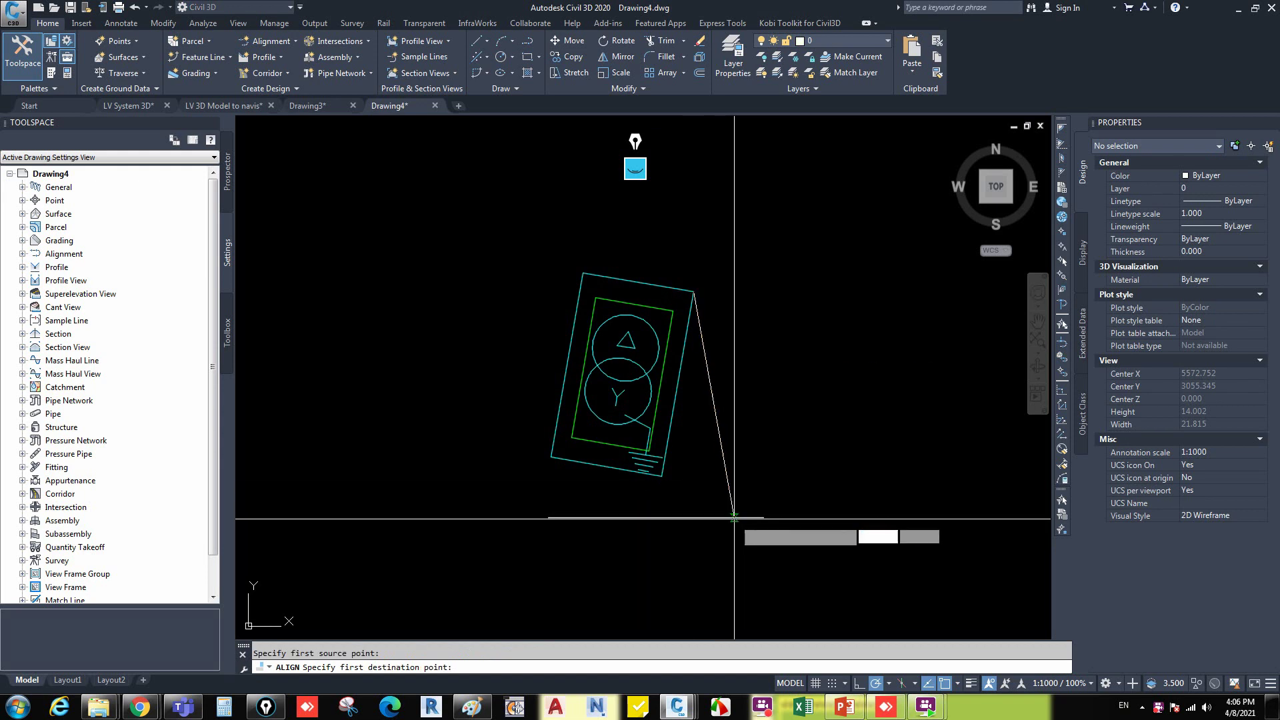
left_click(662, 476)
left_click(548, 517)
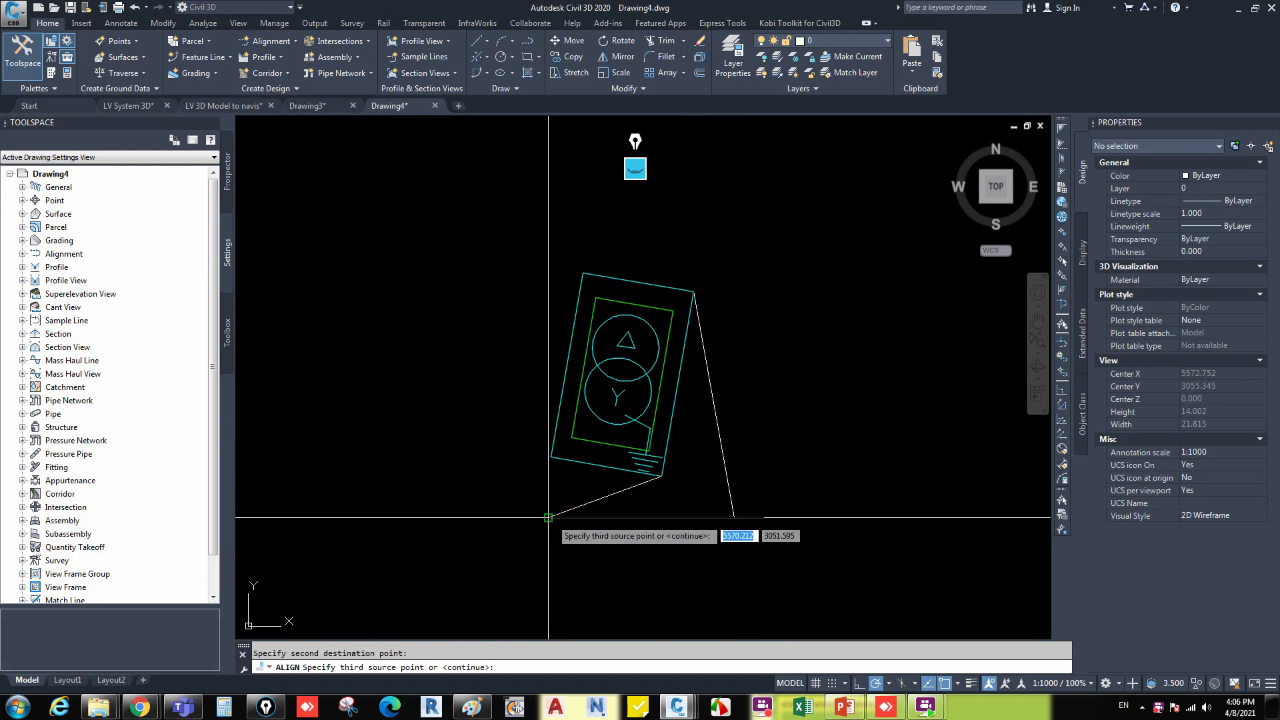
key("Return")
Erase the horizontal reference polyline beneath the aligned transformer symbol.
key("Return")
left_click(752, 514)
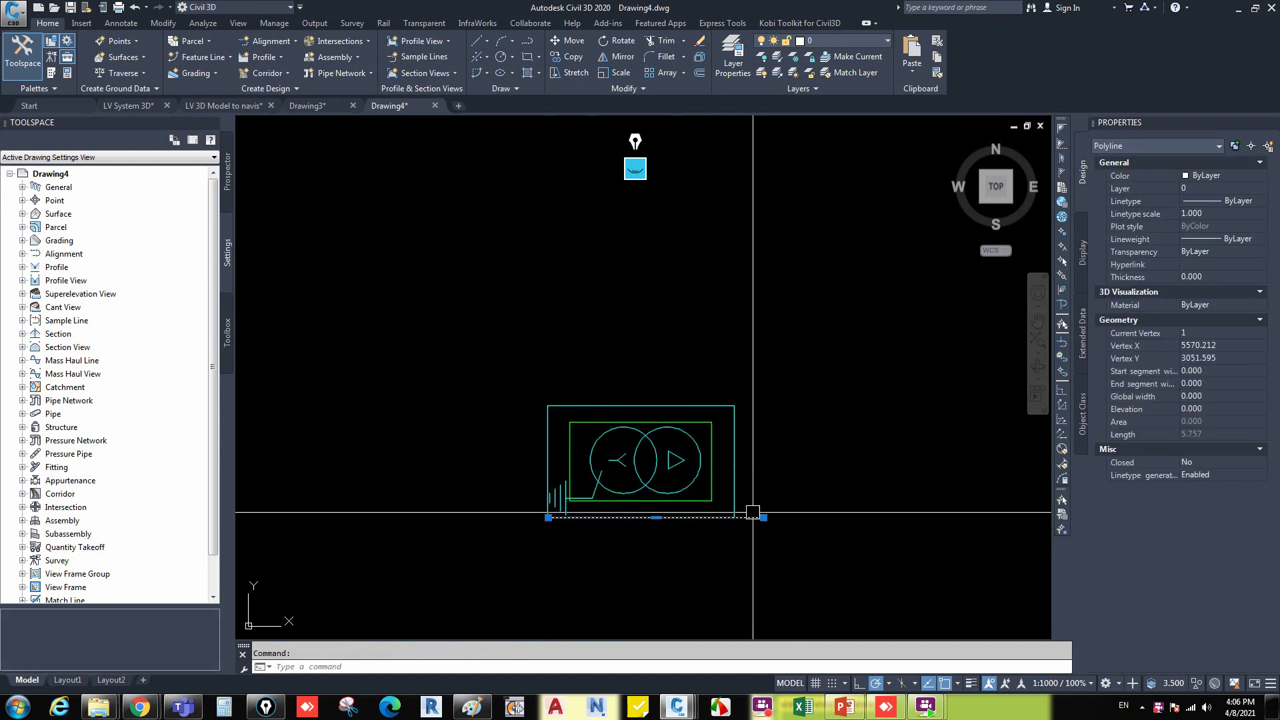
type("e")
key("Return")
left_click(499, 368)
left_click(786, 563)
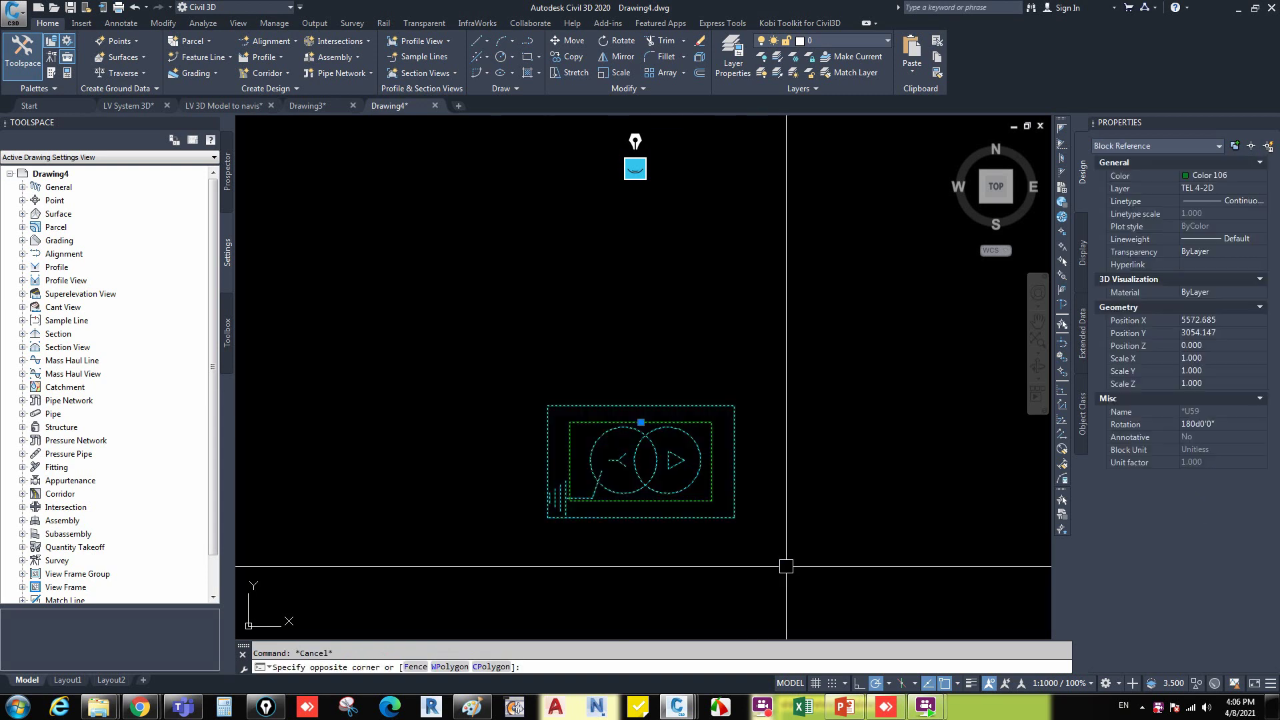
left_click(747, 536)
key("Escape")
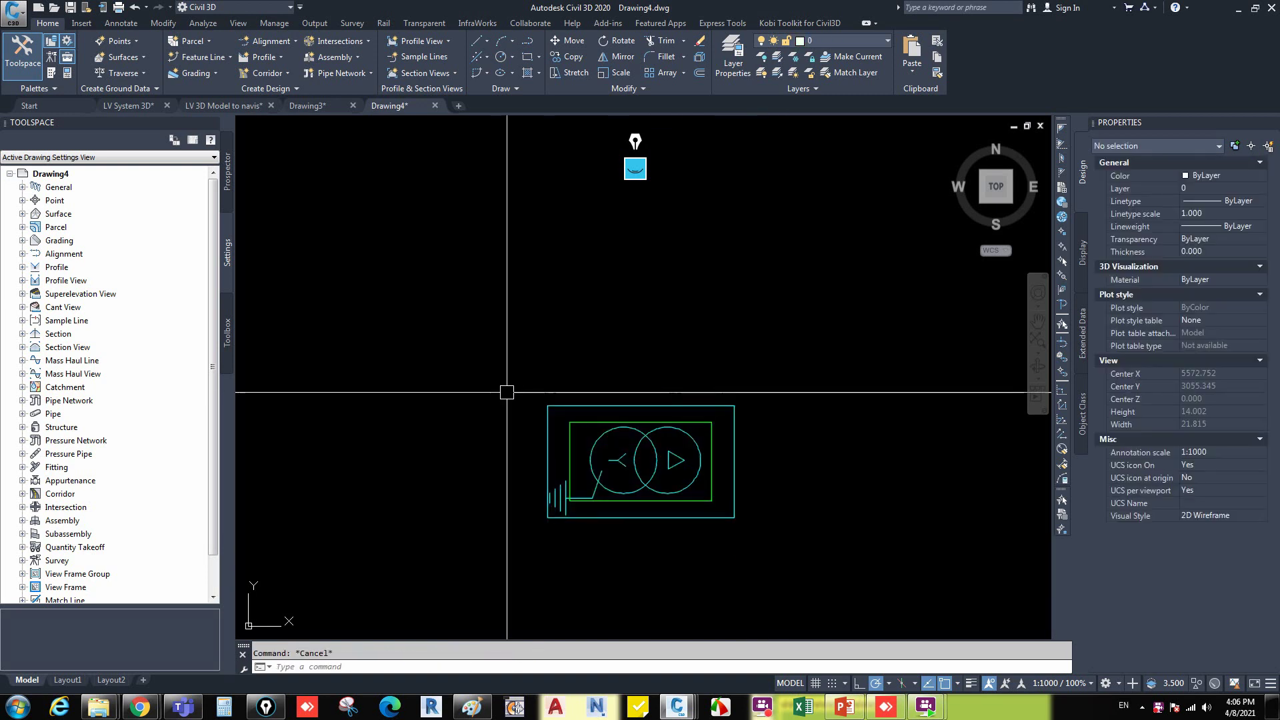
mouse_move(506, 389)
middle_mouse_down()
mouse_move(464, 340)
mouse_move(468, 351)
middle_mouse_up()
left_click(459, 325)
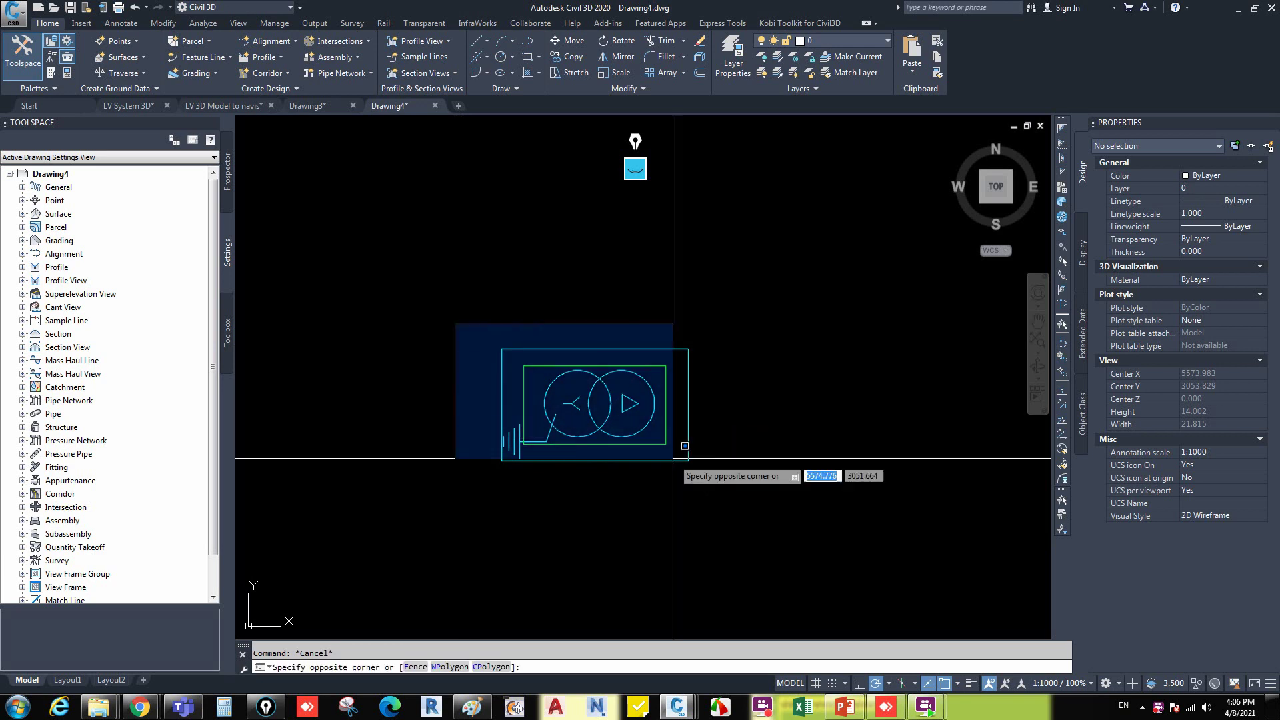
left_click(700, 470)
key("Escape")
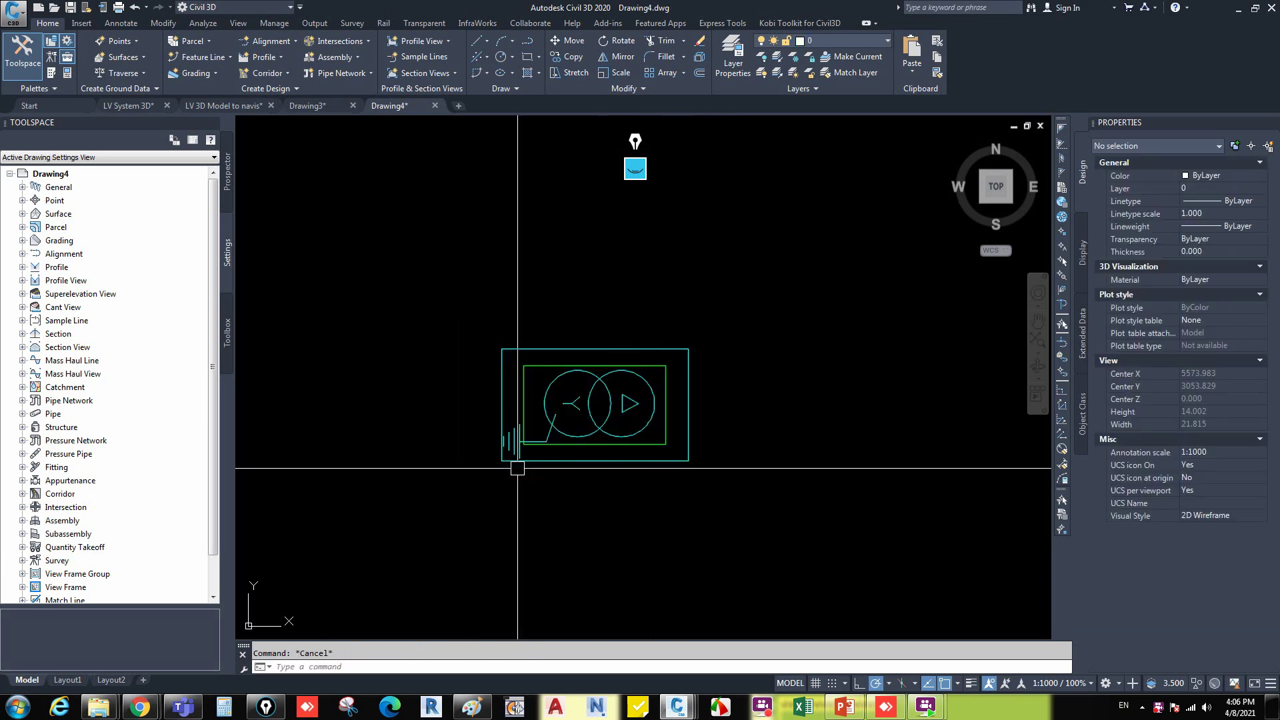
Draw a diagonal polyline from the lower-left to the upper-right corner of the symbol's outer rectangle.
type("l")
key("Return")
left_click(501, 460)
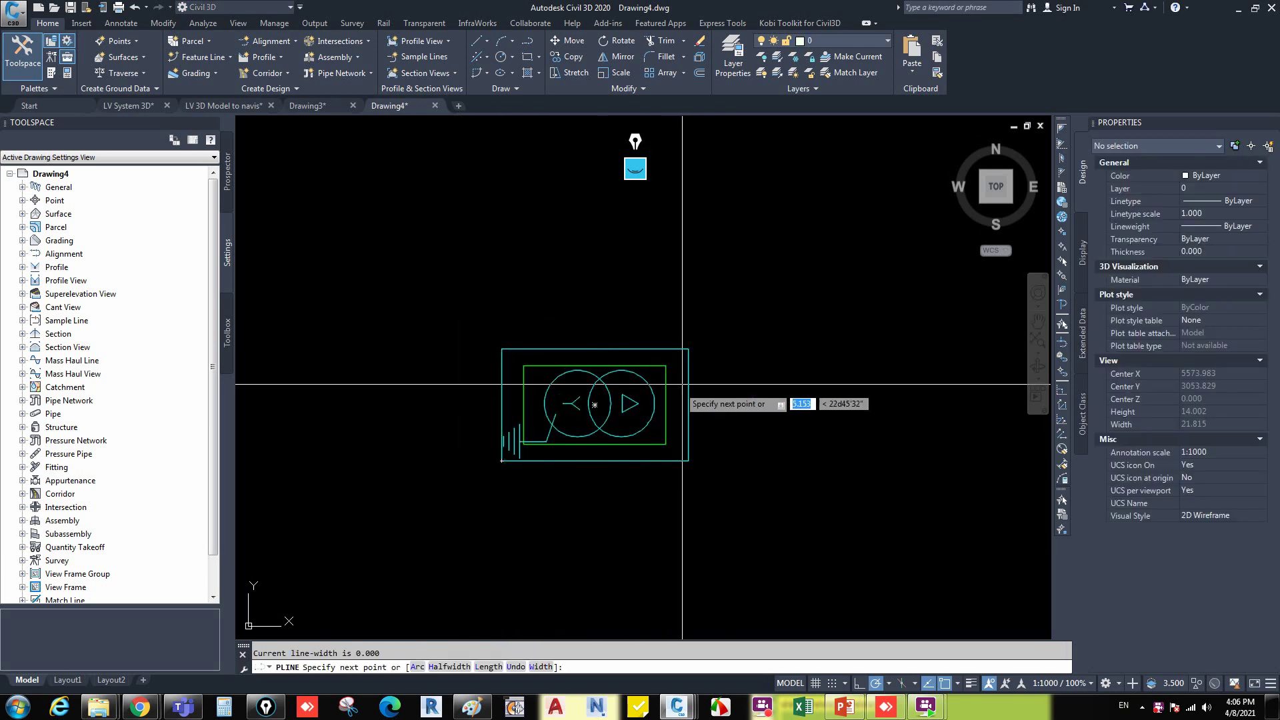
left_click(689, 348)
key("Escape")
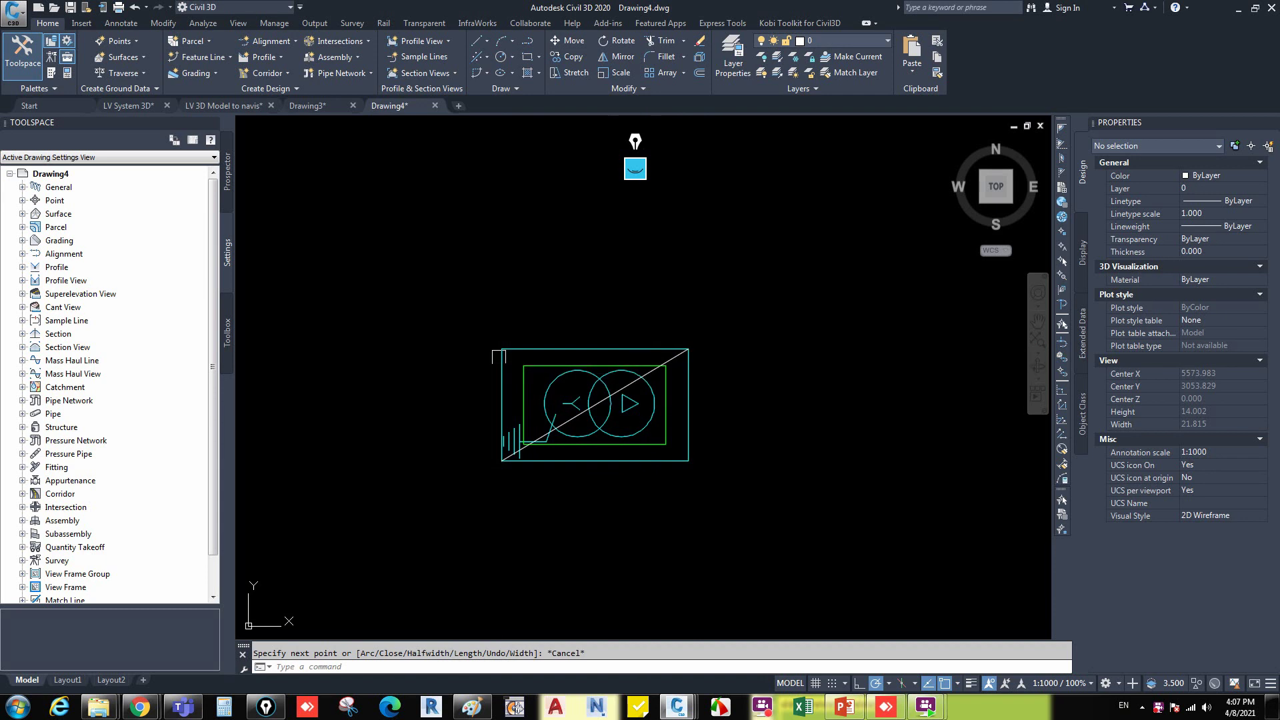
Define the symbol and its diagonal as a block named TR-2D with the base point at the diagonal's midpoint.
left_click(441, 321)
left_click(729, 482)
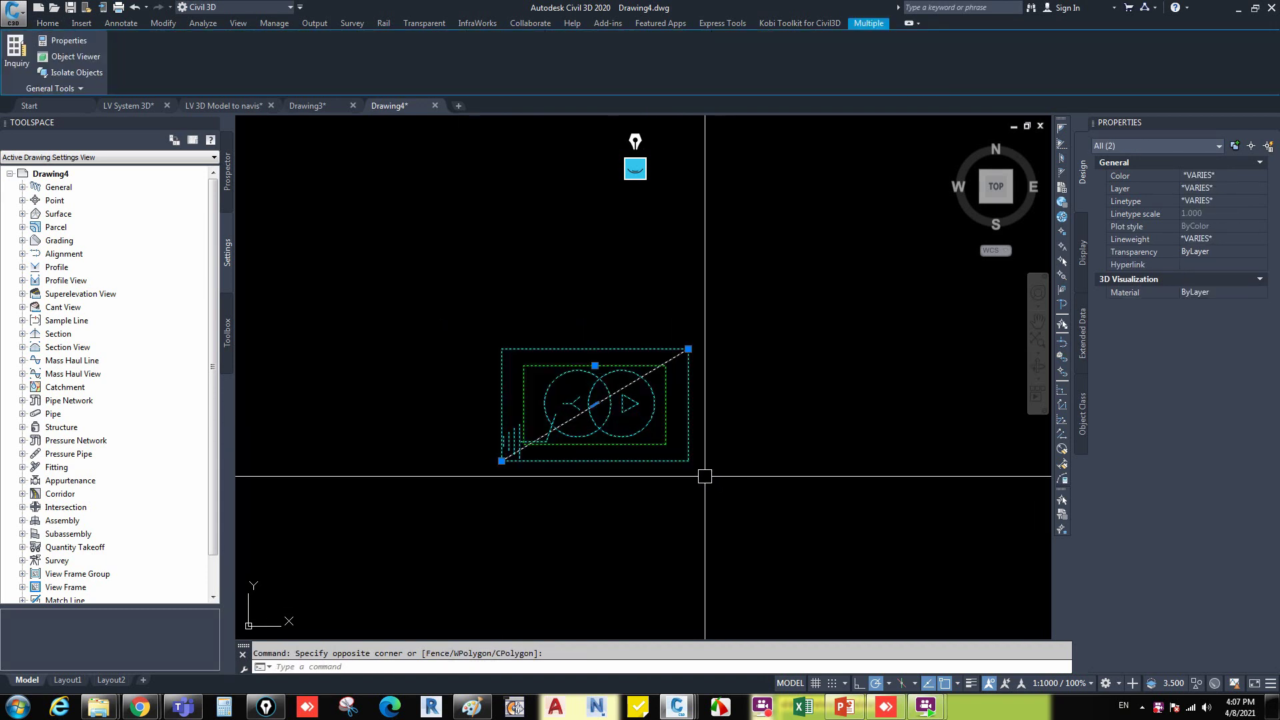
type("b")
key("Return")
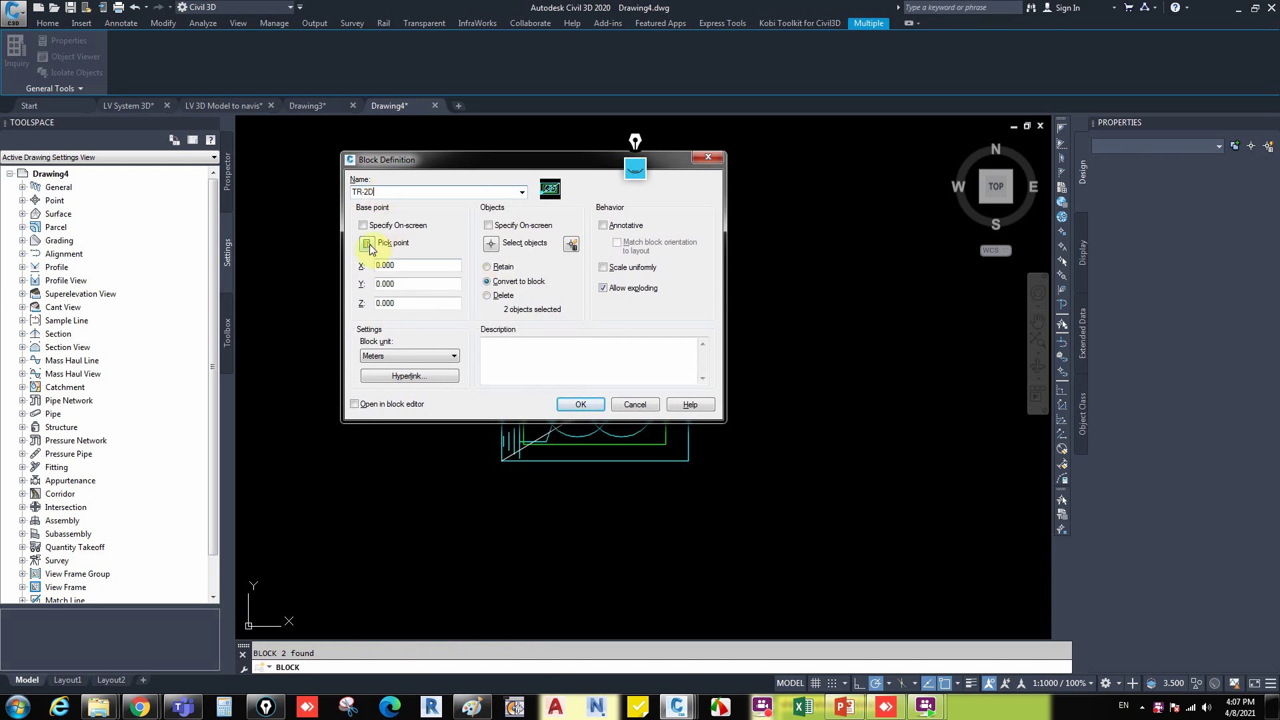
left_click(366, 244)
scroll(600, 407, "up", 3)
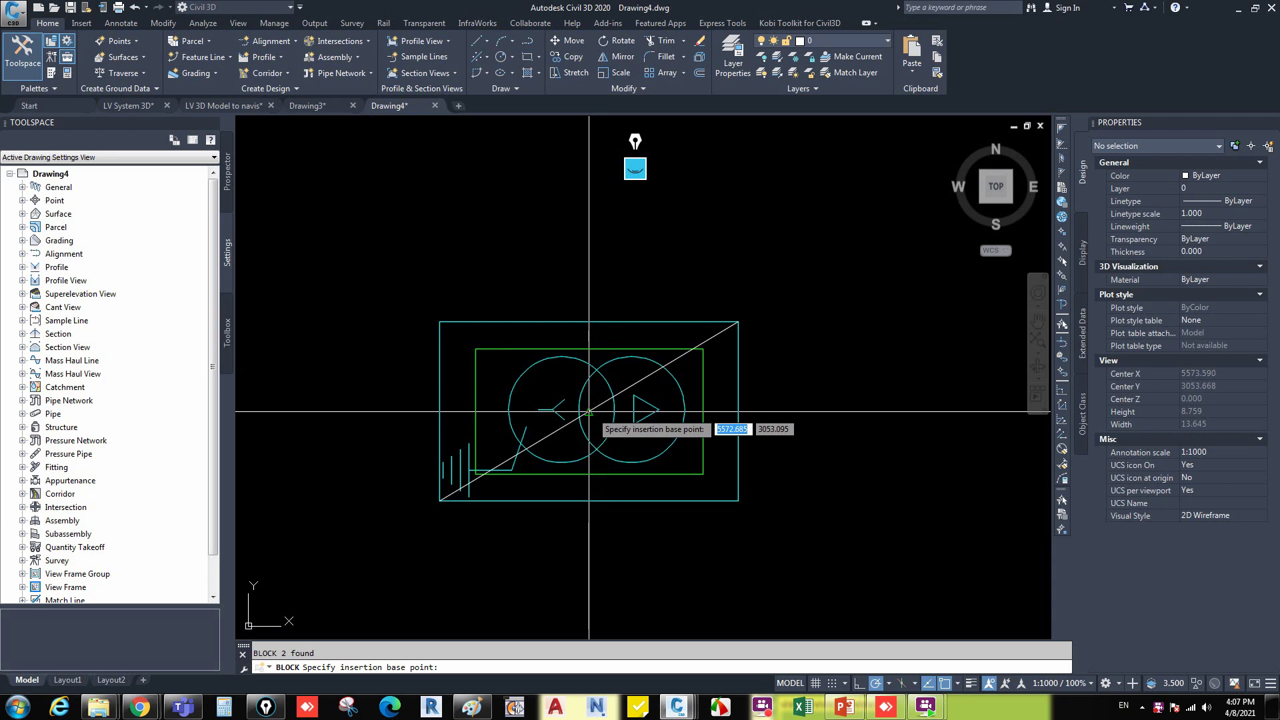
left_click(590, 412)
left_click(580, 405)
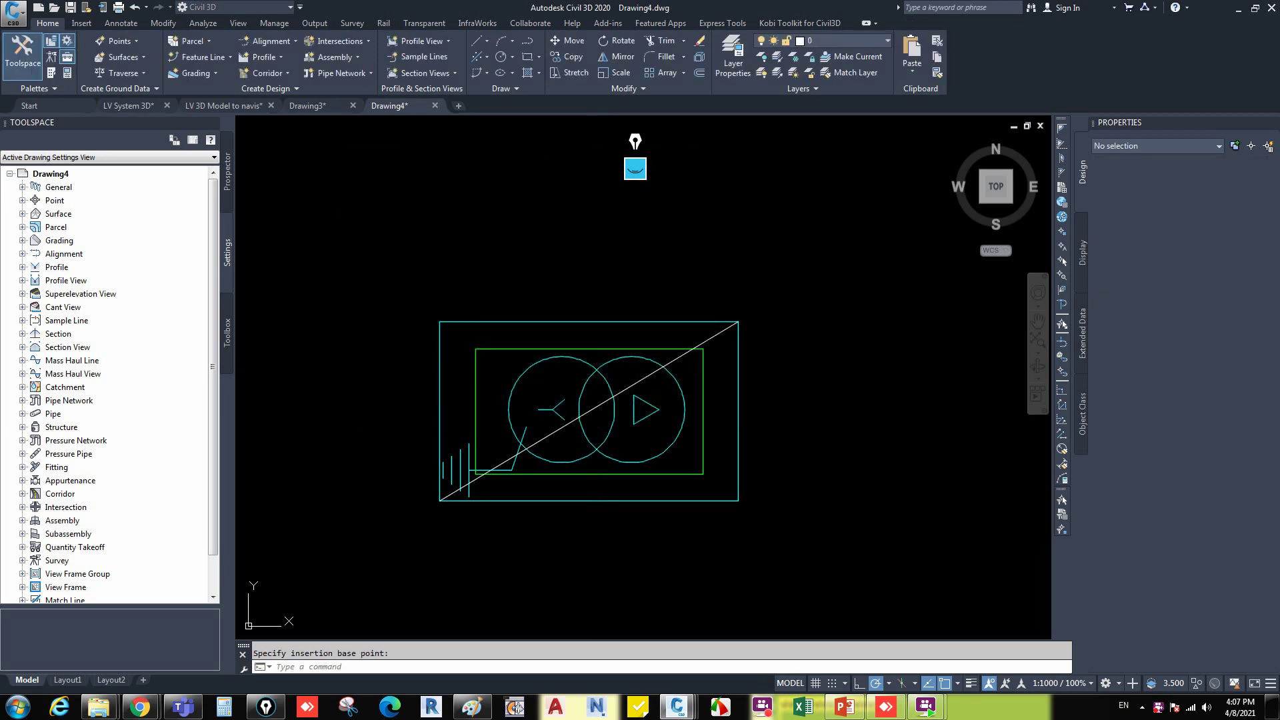
Check the new transformer block's insertion point and properties.
scroll(600, 390, "down", 5)
scroll(600, 390, "up", 4)
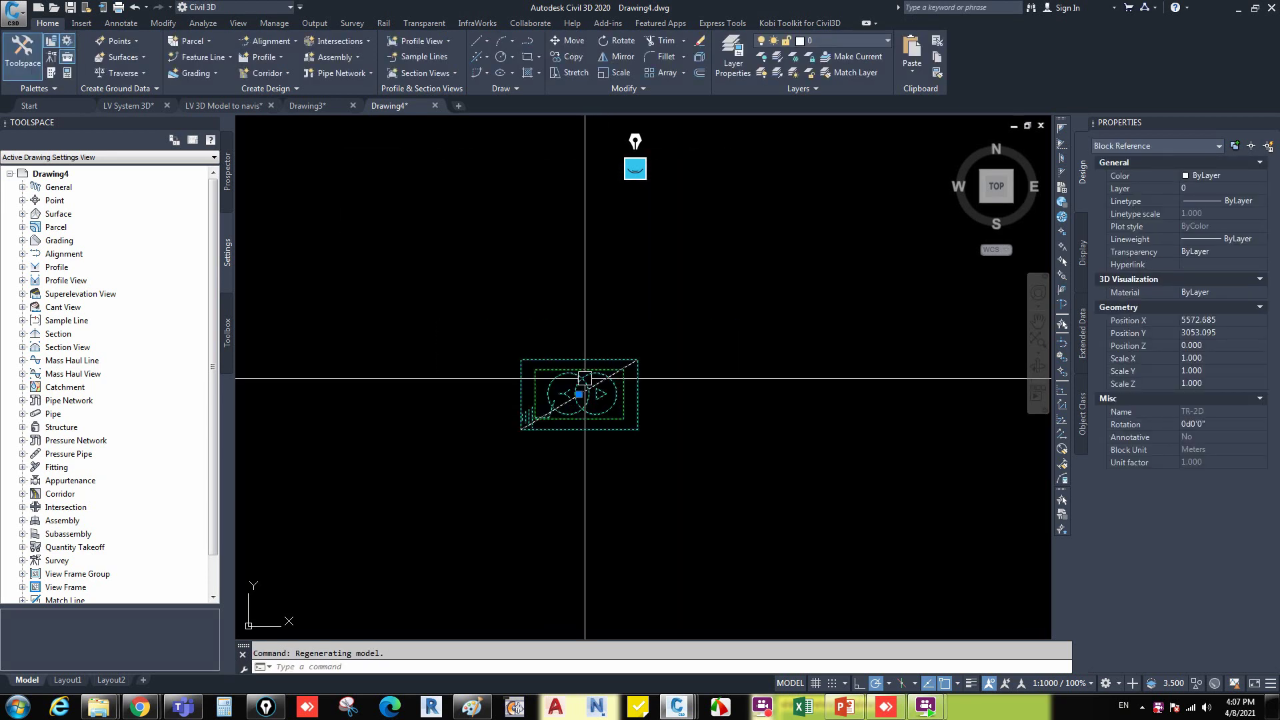
key("Escape")
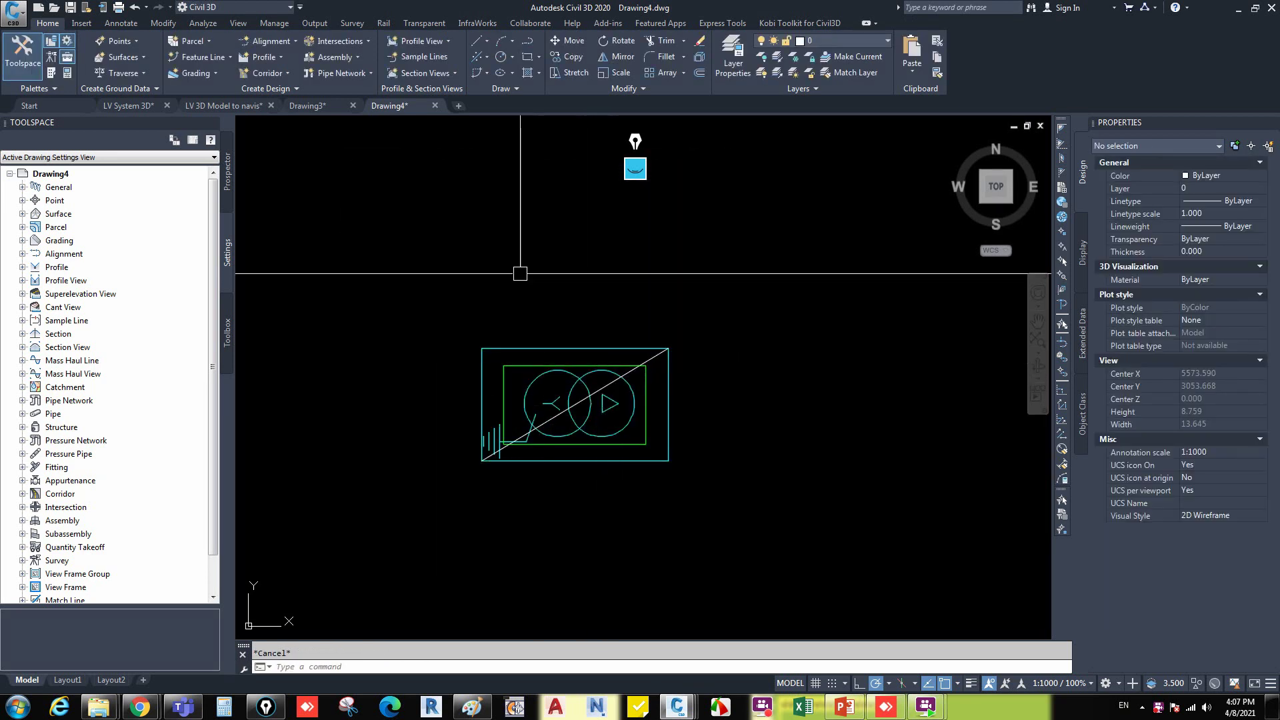
left_click(584, 349)
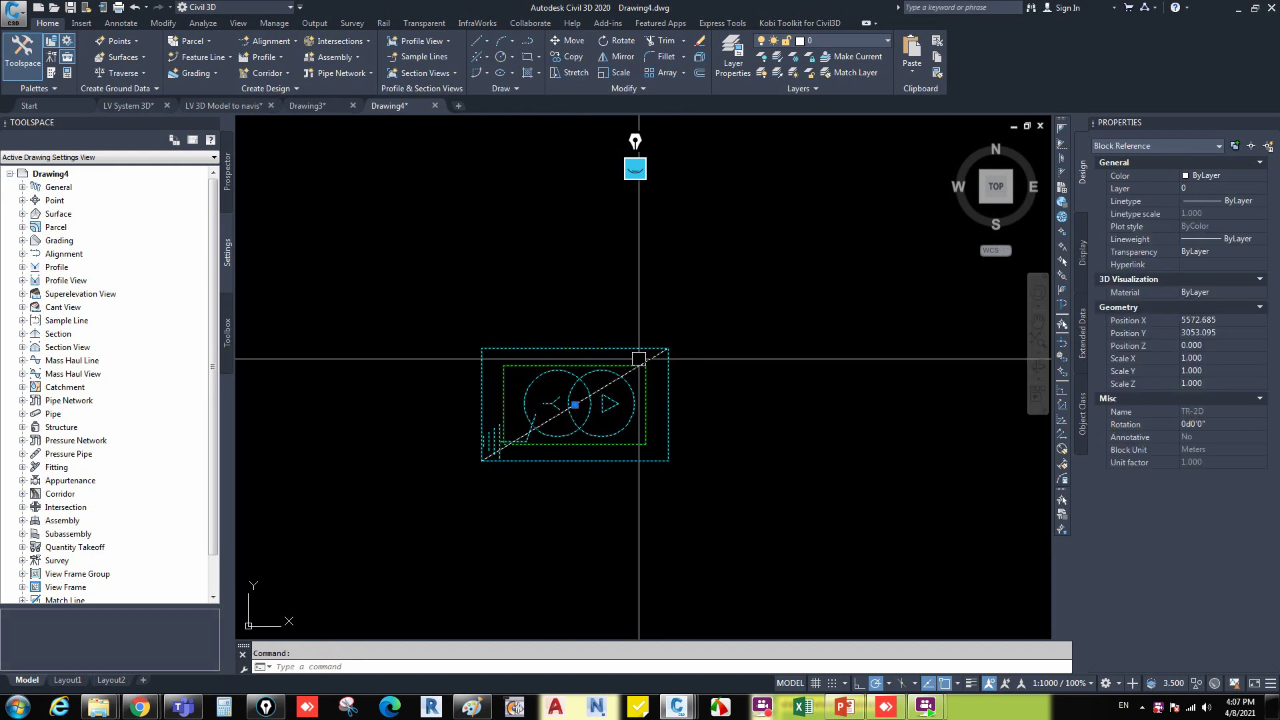
key("Escape")
Switch to Drawing3 and inspect the 3D transformer block's geometry, base point and properties.
left_click(324, 104)
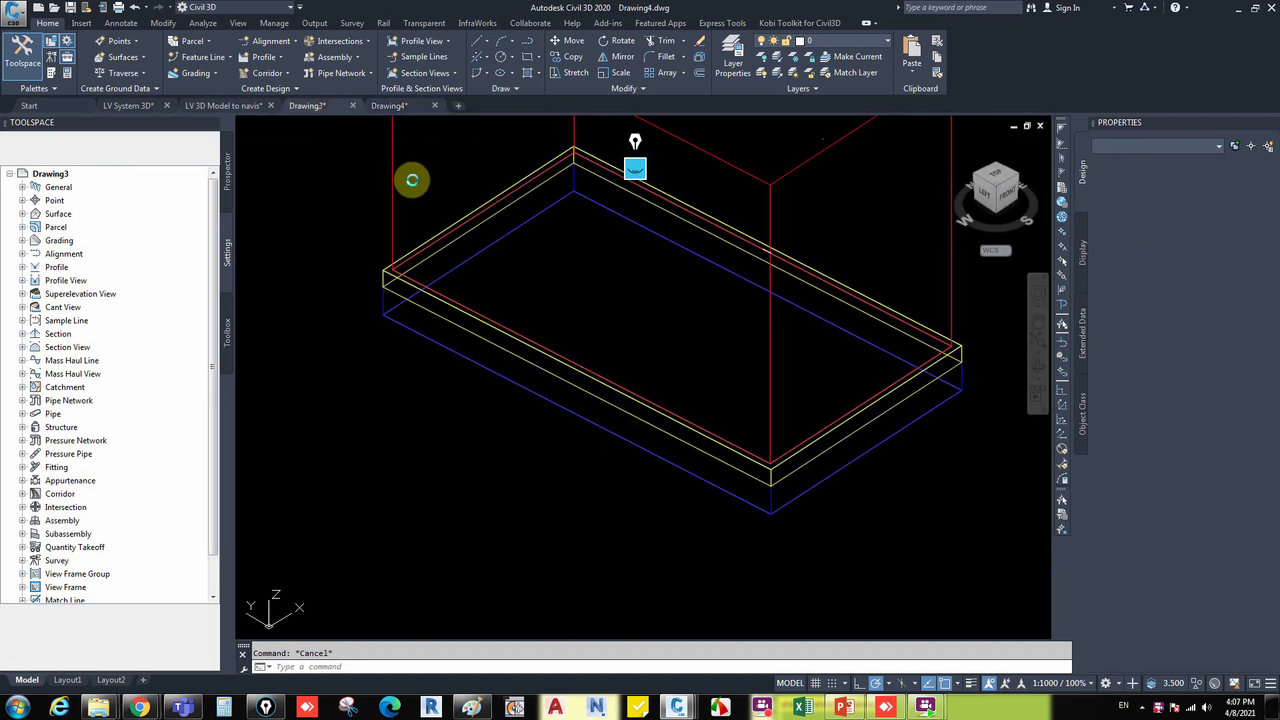
scroll(556, 318, "down", 2)
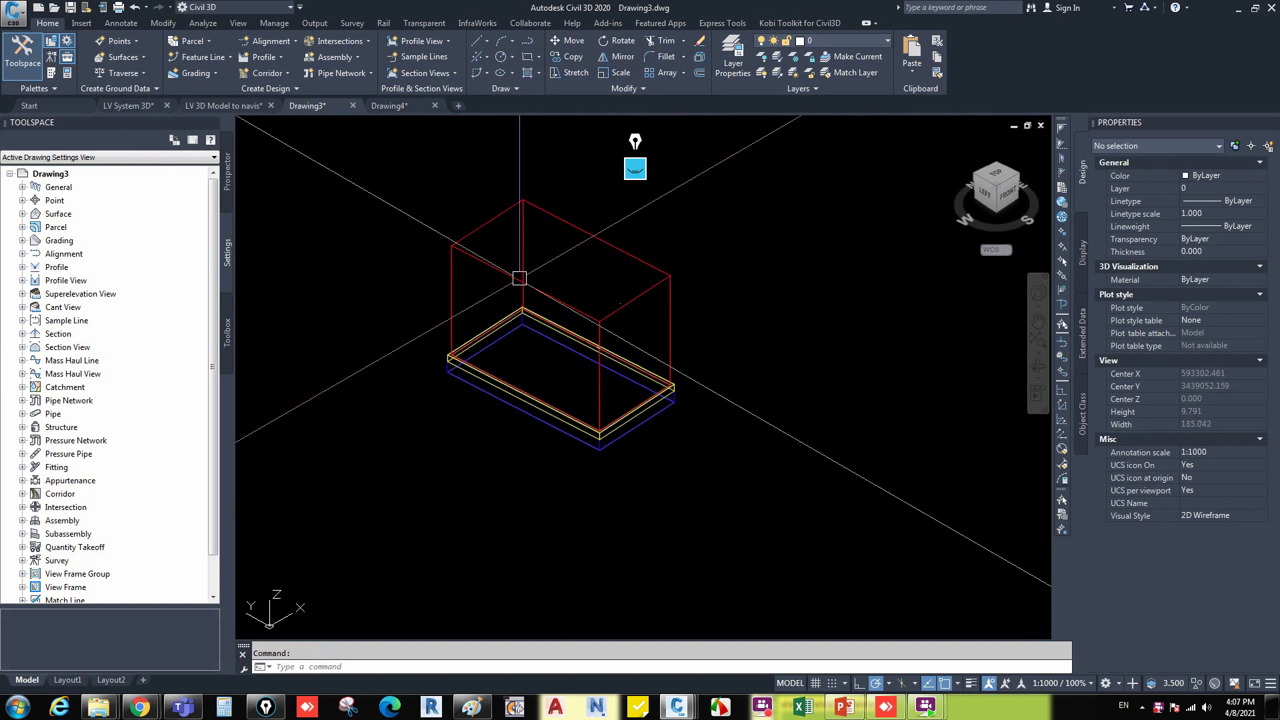
left_click(480, 258)
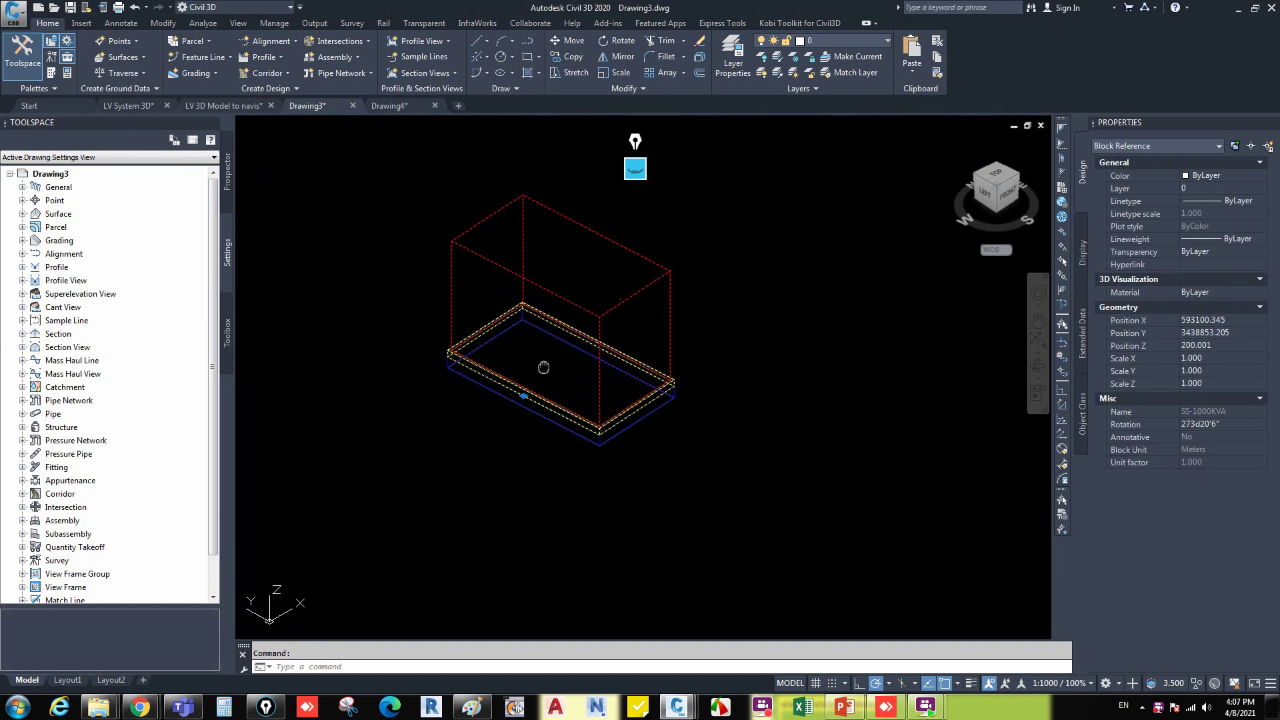
key("Escape")
scroll(587, 400, "up", 3)
scroll(595, 414, "up", 5)
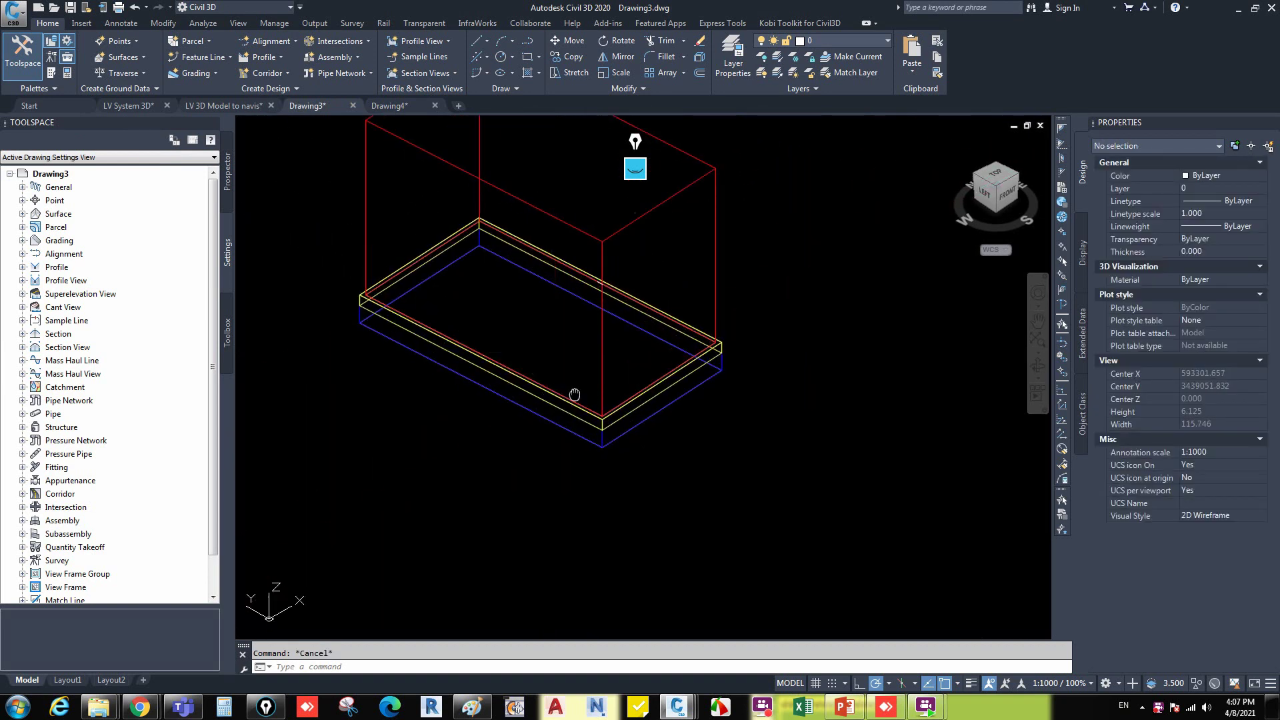
mouse_move(580, 431)
middle_mouse_down()
mouse_move(555, 410)
mouse_move(596, 410)
middle_mouse_up()
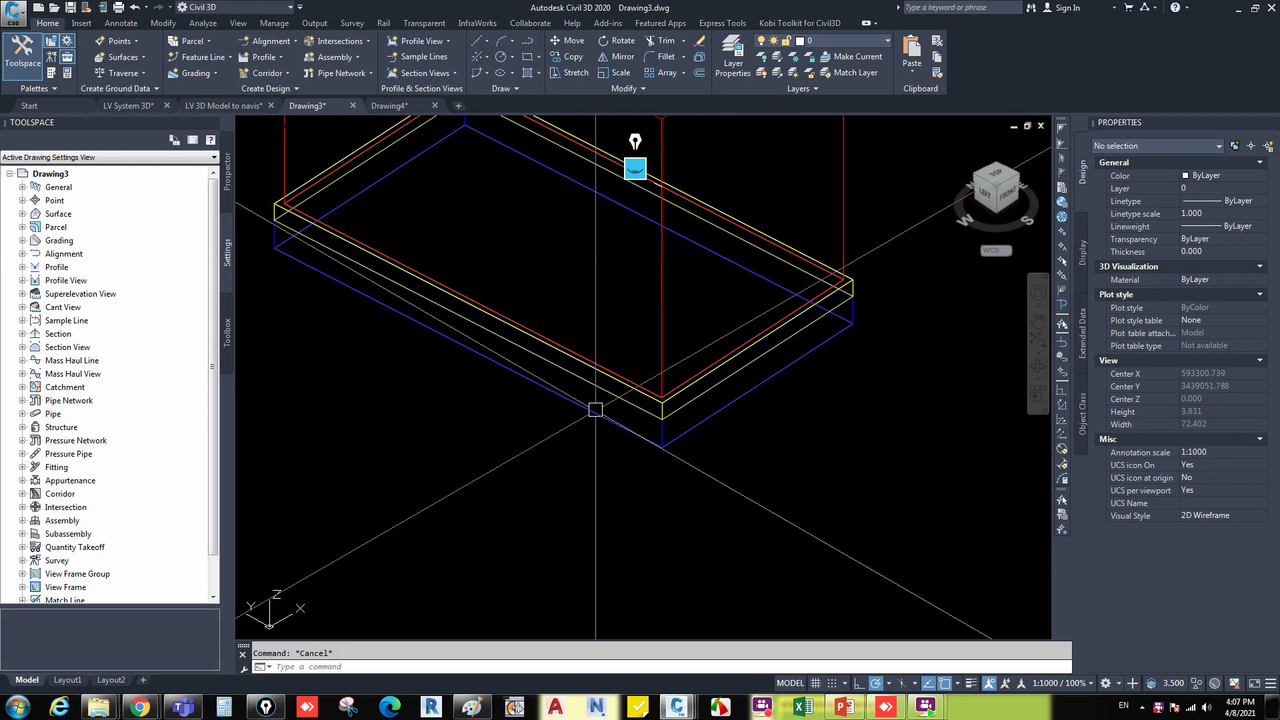
type("ist")
key("Return")
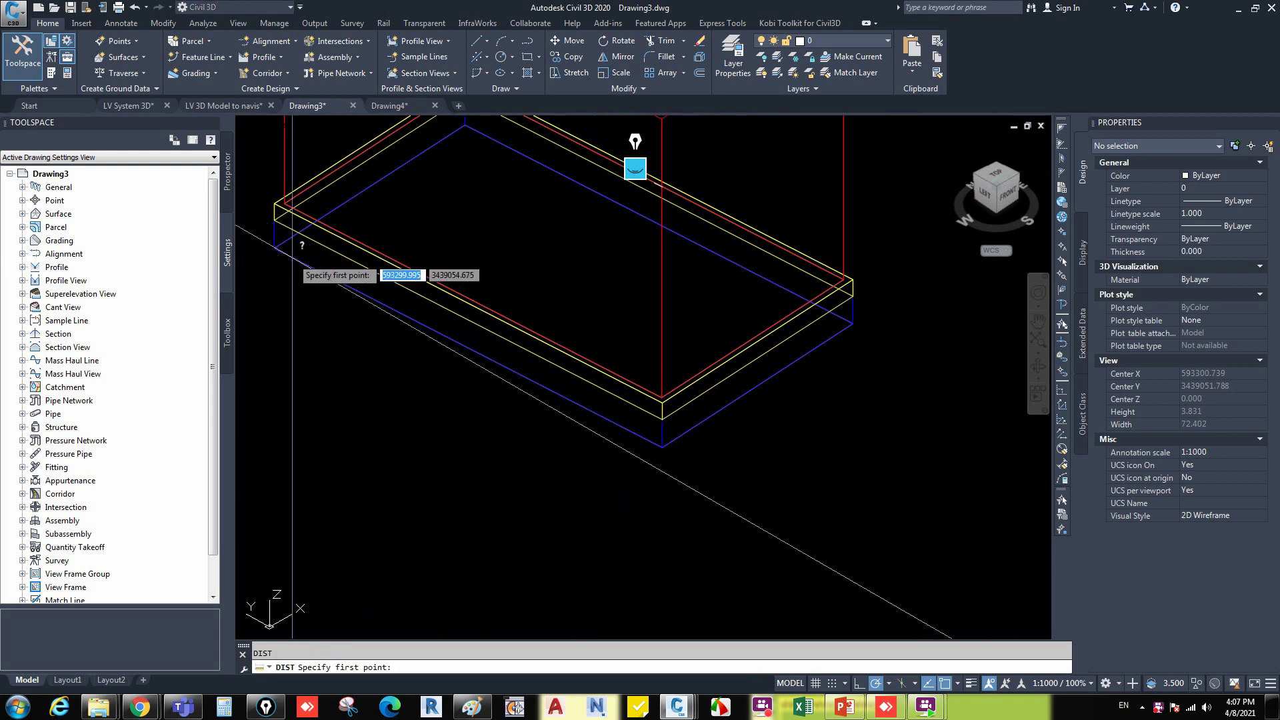
key("Escape")
middle_click_drag(294, 260, 339, 358)
key("Escape")
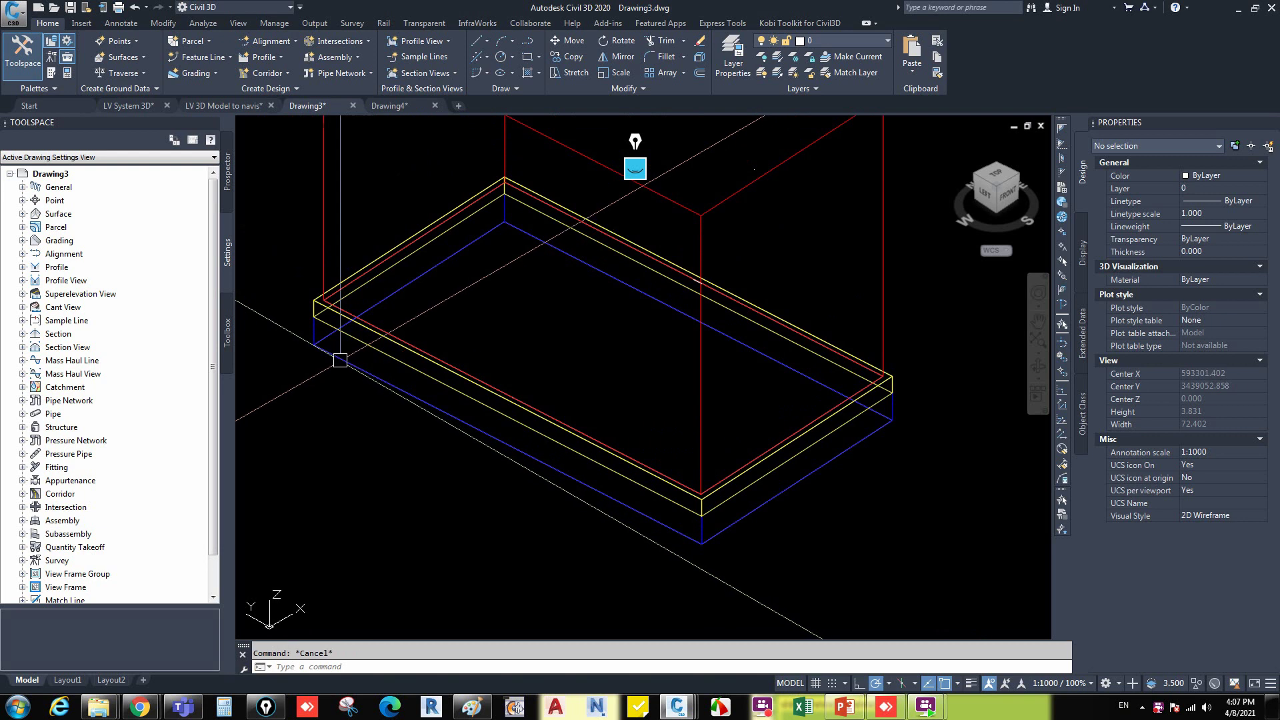
Measure the length and width of the blue base at the underside of the 3D transformer block.
middle_click_drag(428, 446, 427, 439)
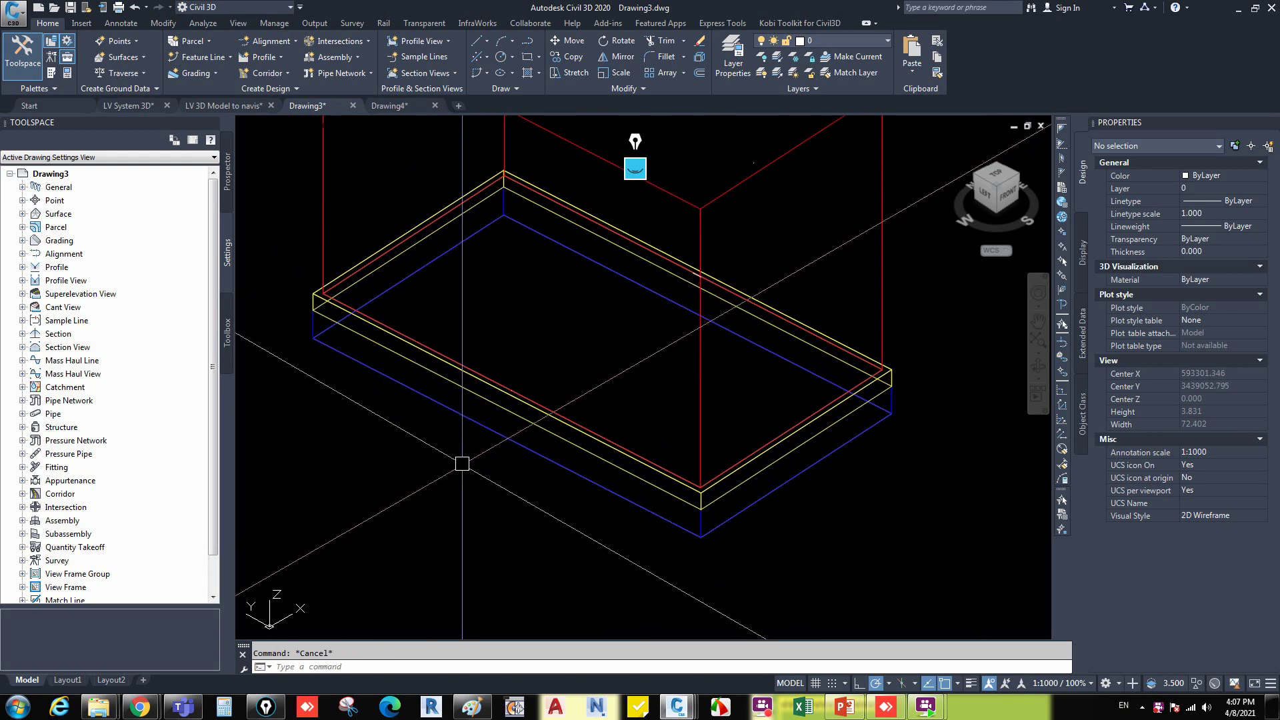
type("d poi")
key("Return")
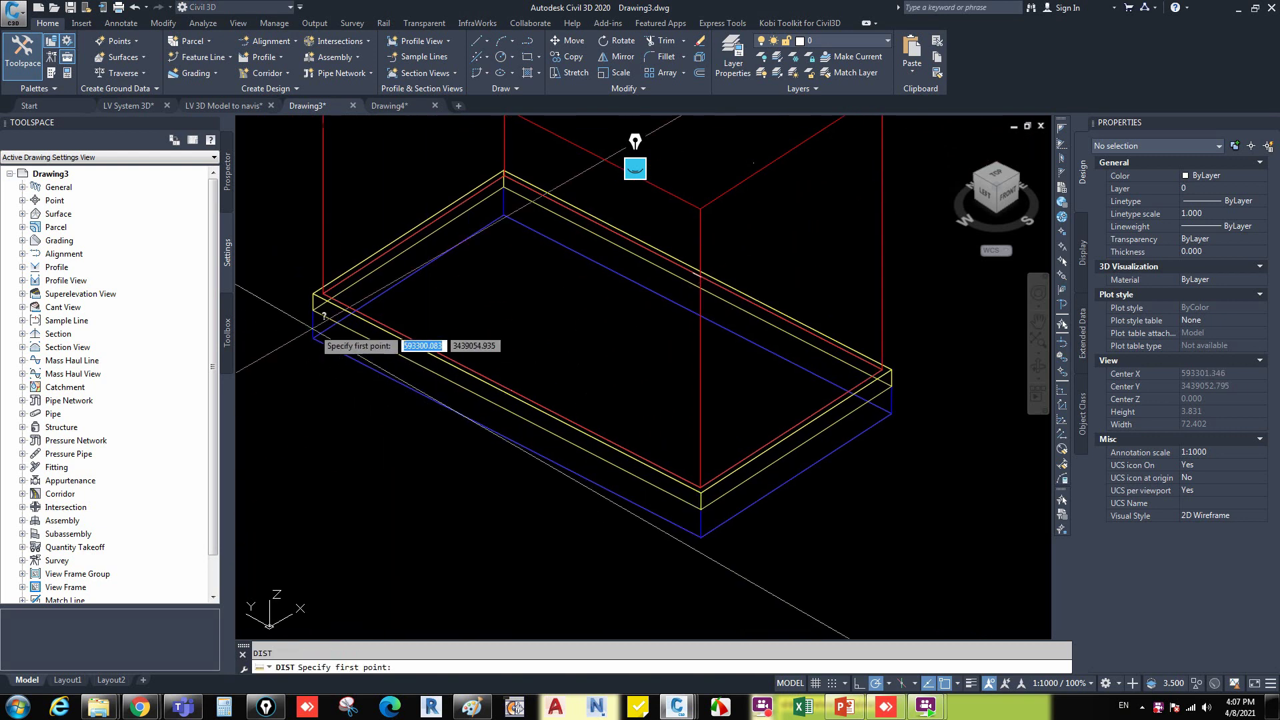
left_click(313, 338)
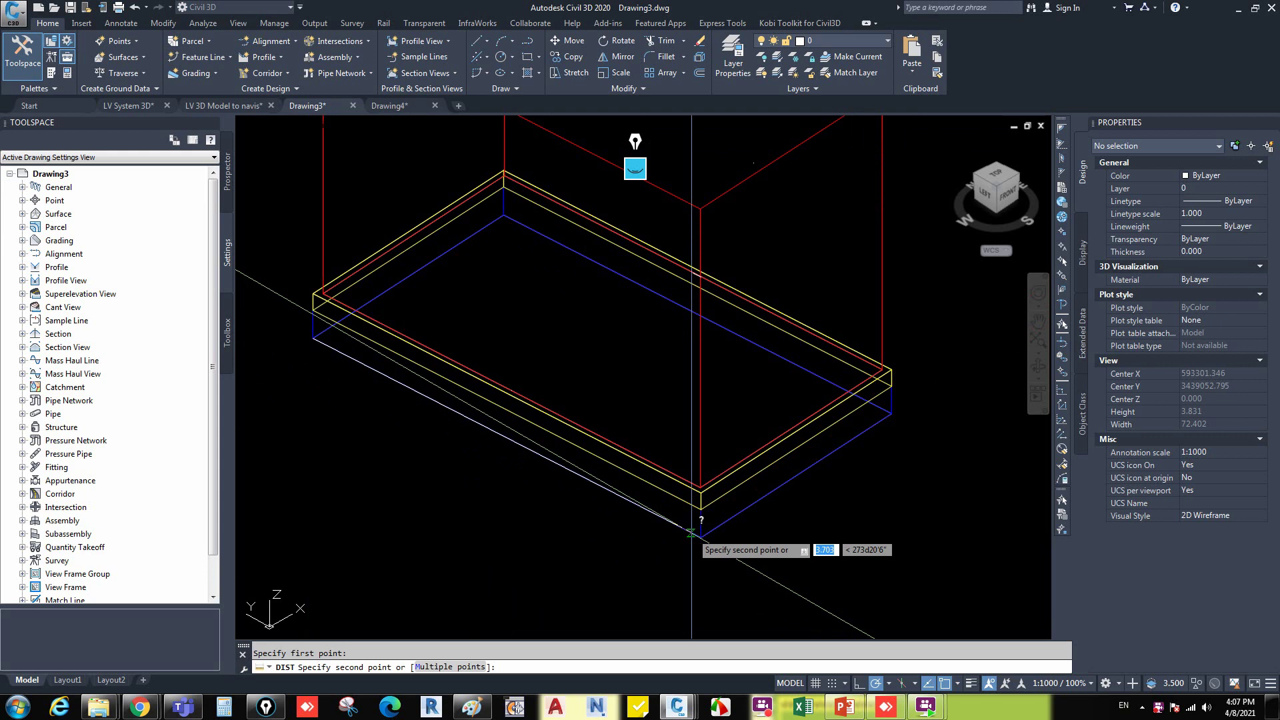
left_click(703, 536)
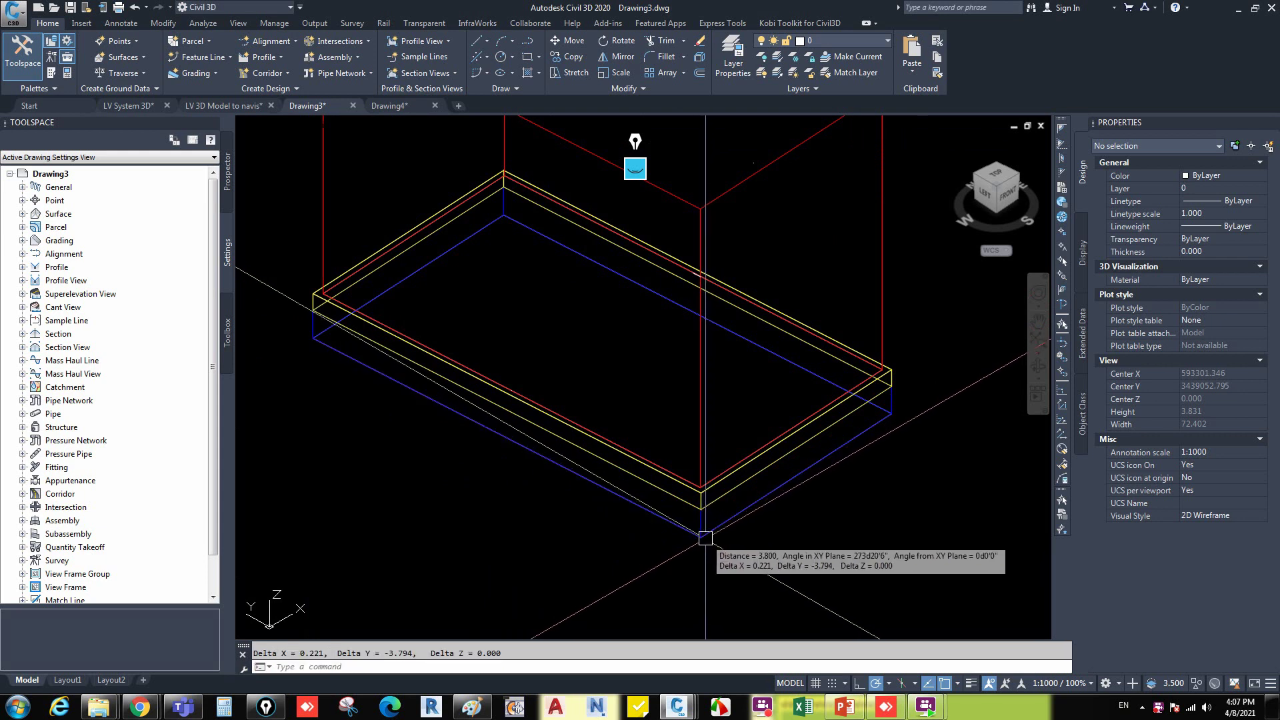
key("Return")
left_click(701, 537)
left_click(892, 414)
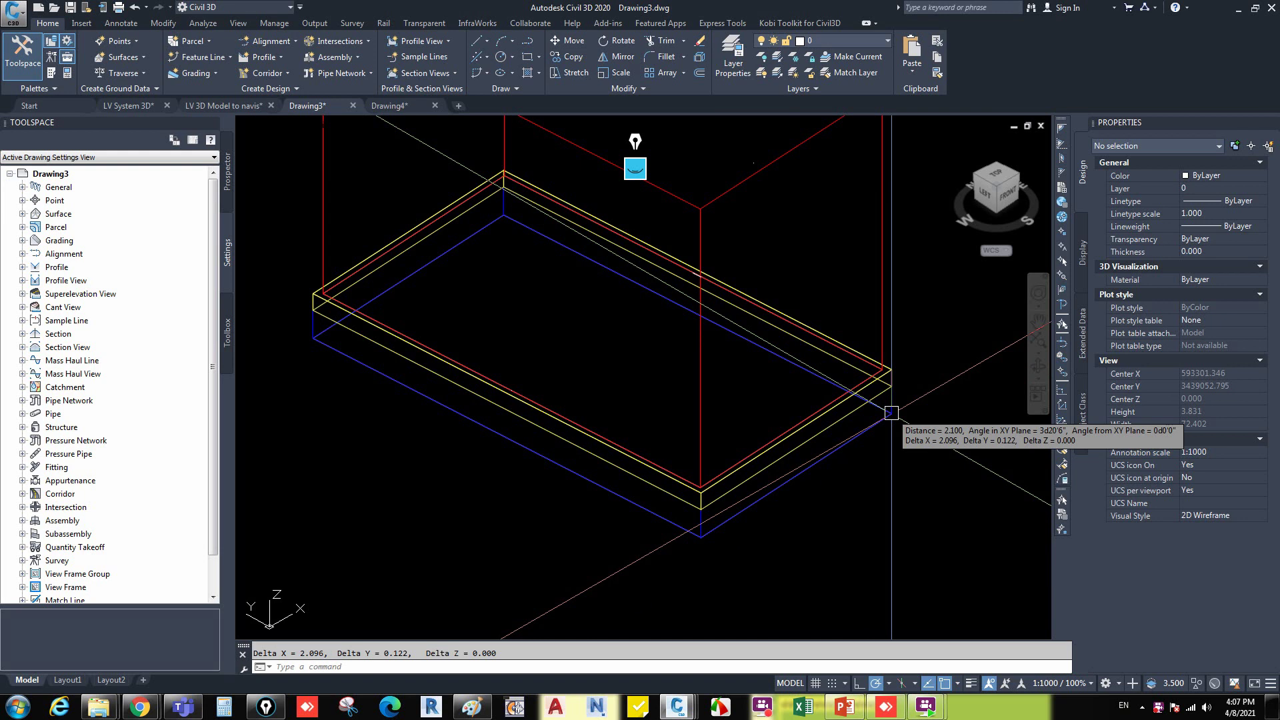
key("Escape")
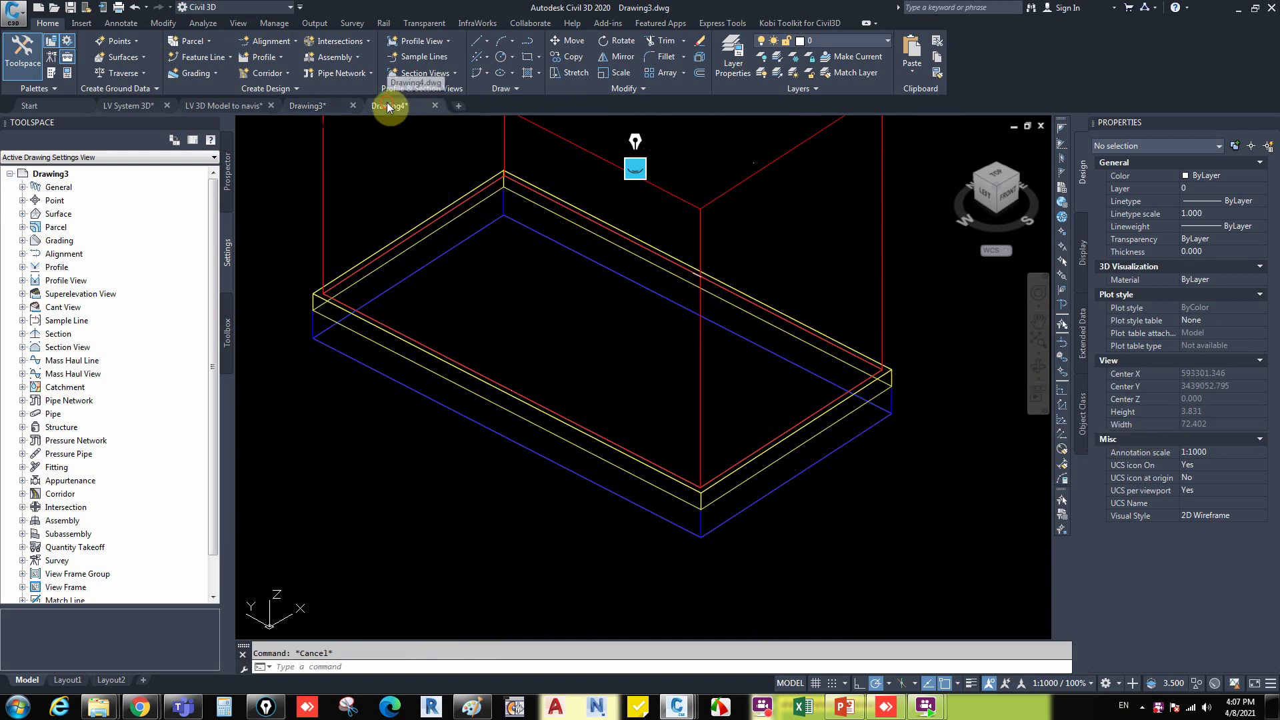
Switch to Drawing4, set an isometric view, and draw a rectangle of length 3.7 and width 2 beside the 2D transformer symbol.
left_click(387, 105)
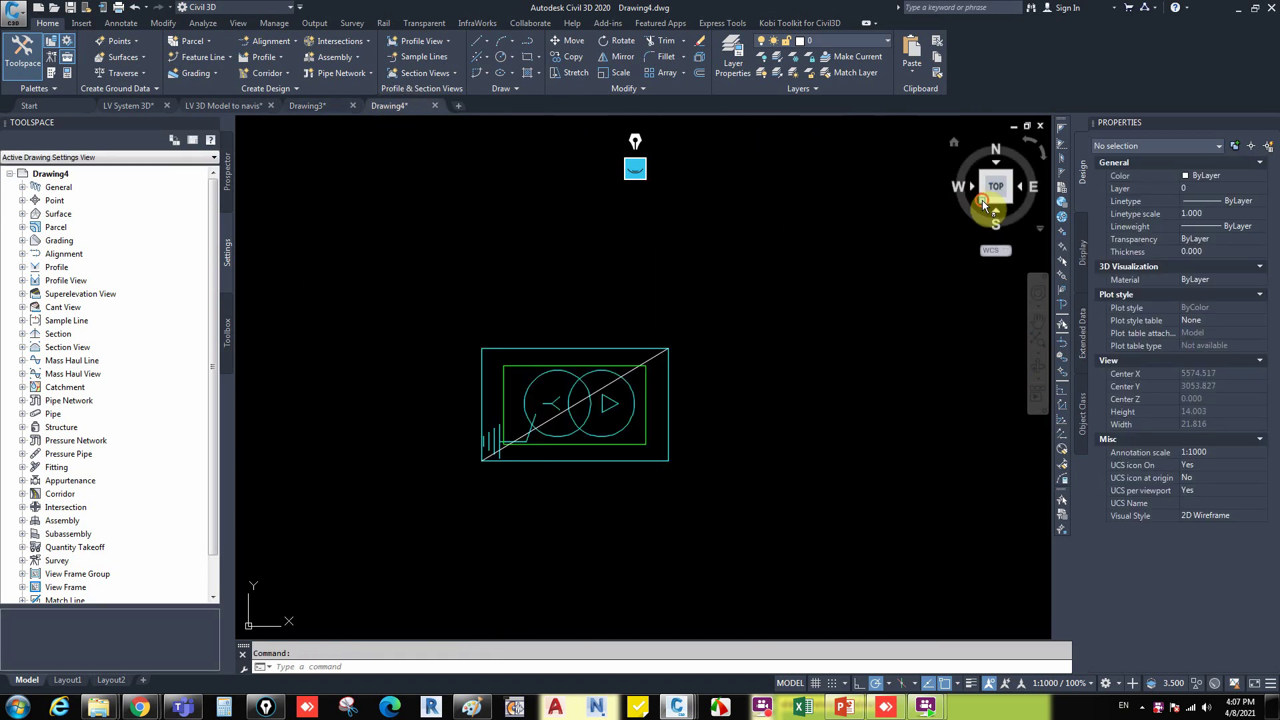
left_click(982, 200)
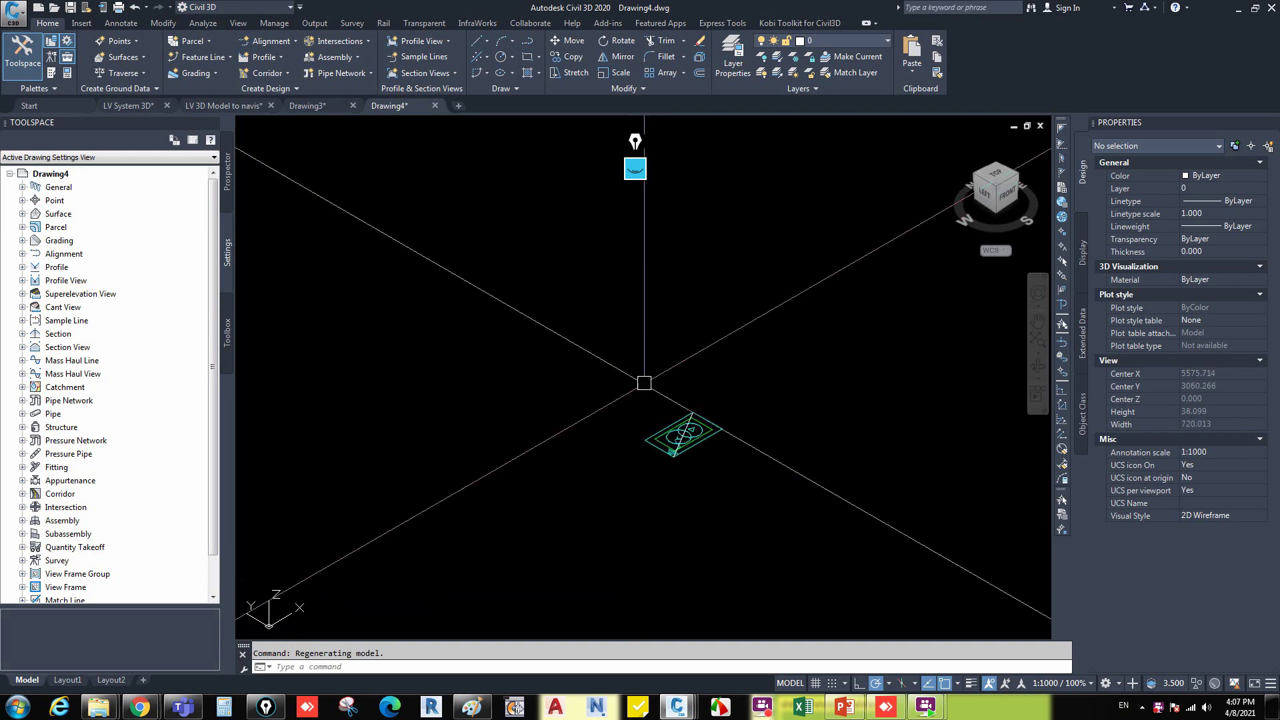
left_click(524, 60)
scroll(644, 376, "up", 4)
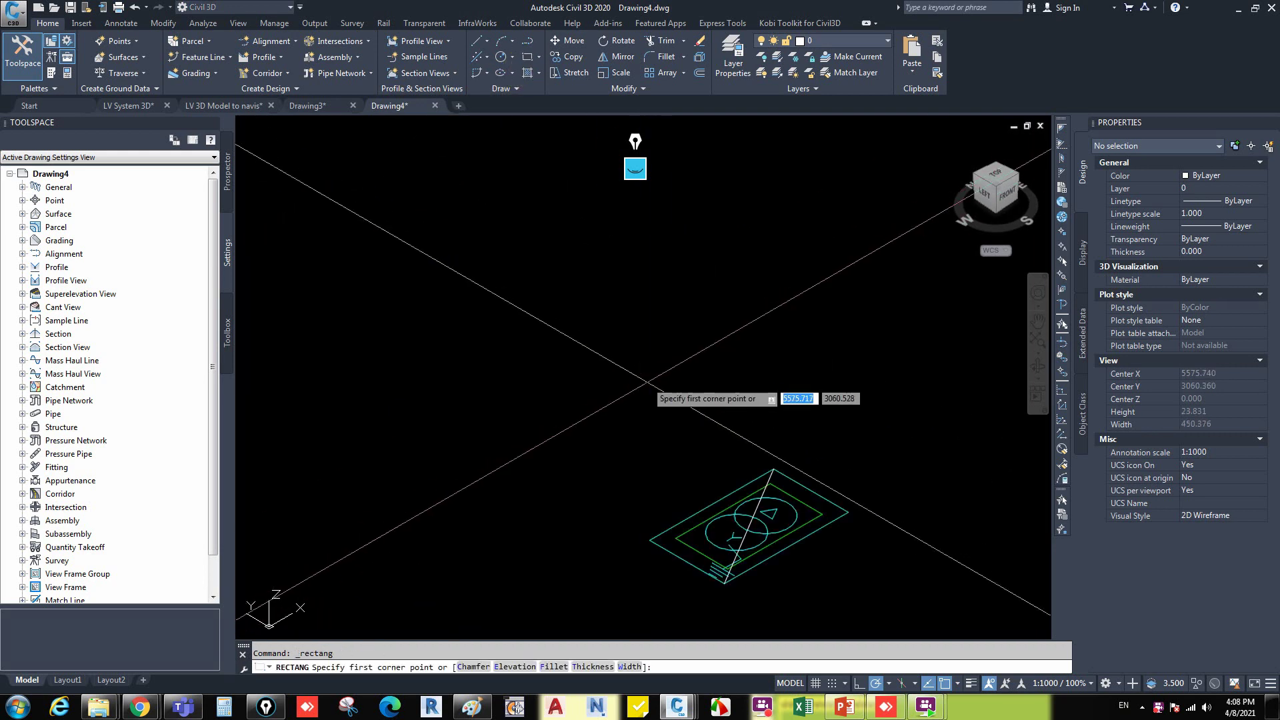
left_click(680, 385)
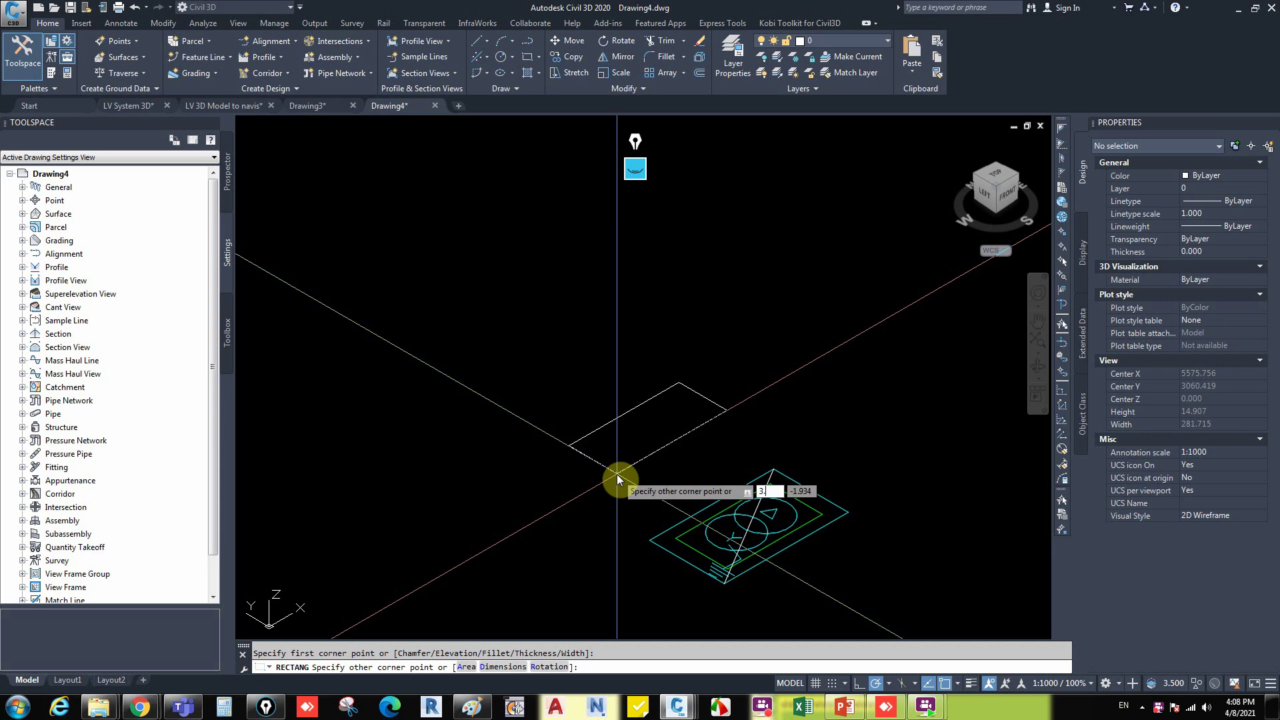
type("d")
key("Return")
type("3")
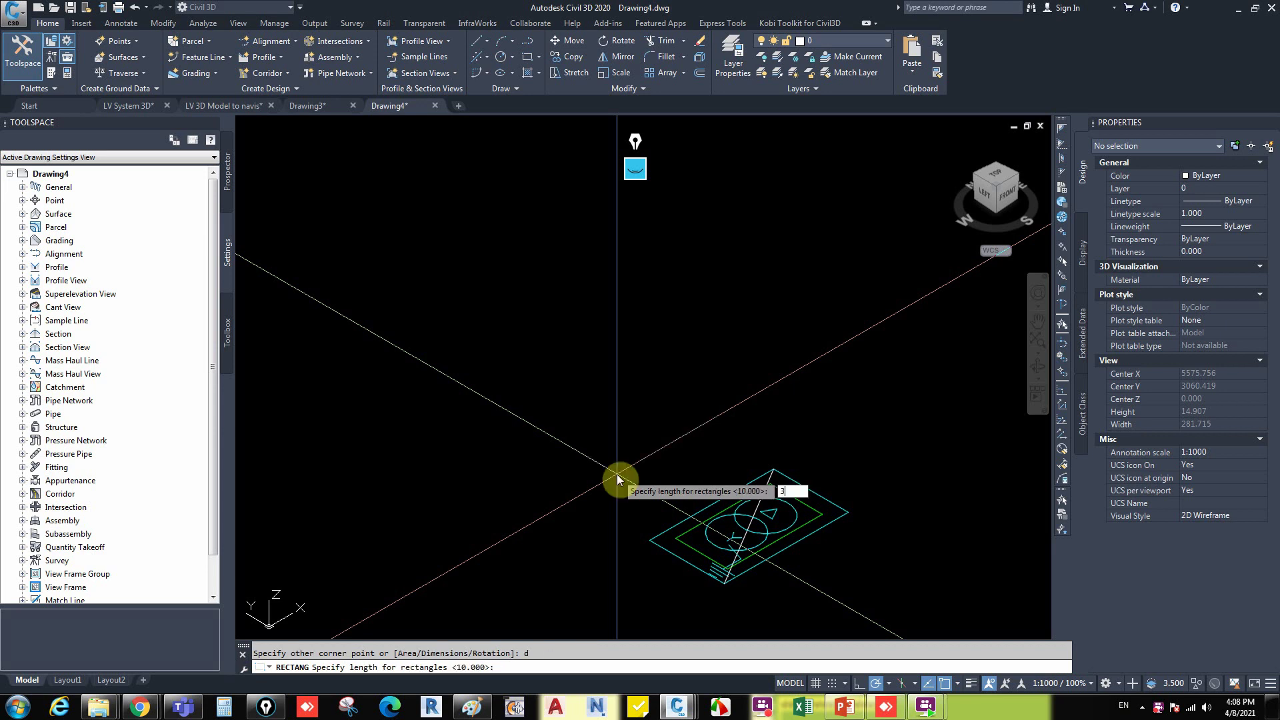
type(".7")
key("Return")
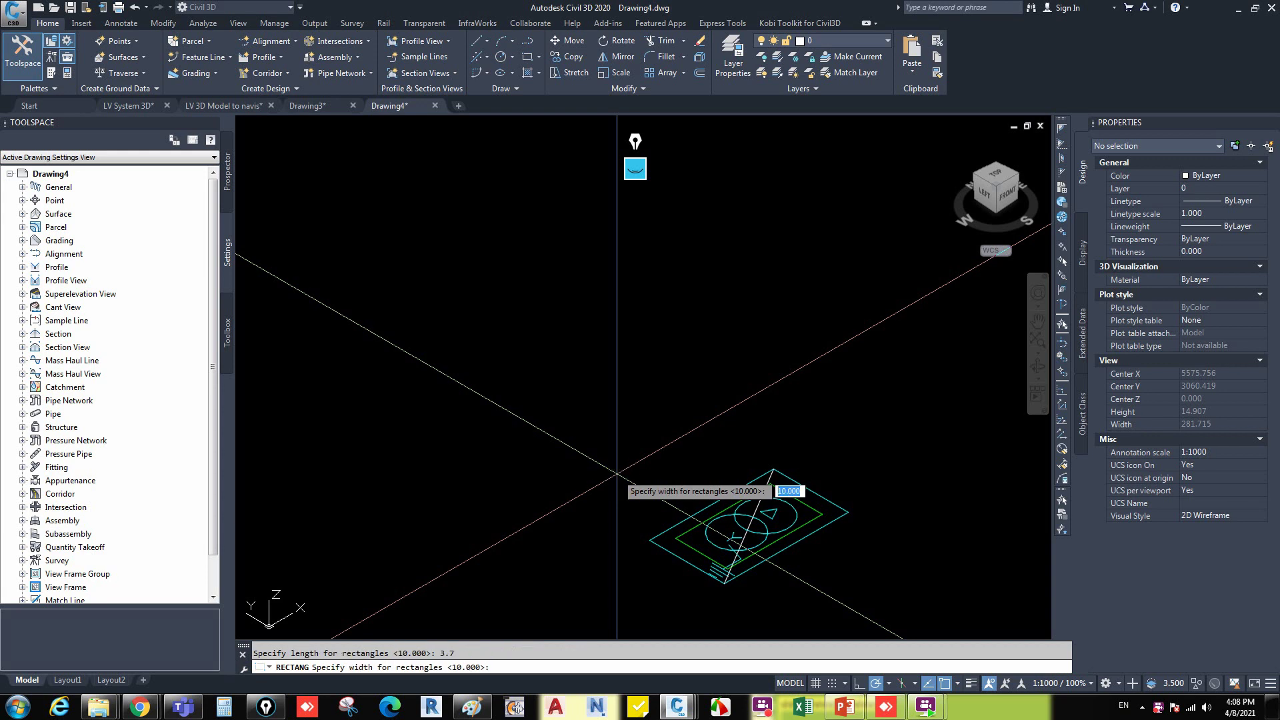
type("2")
key("Return")
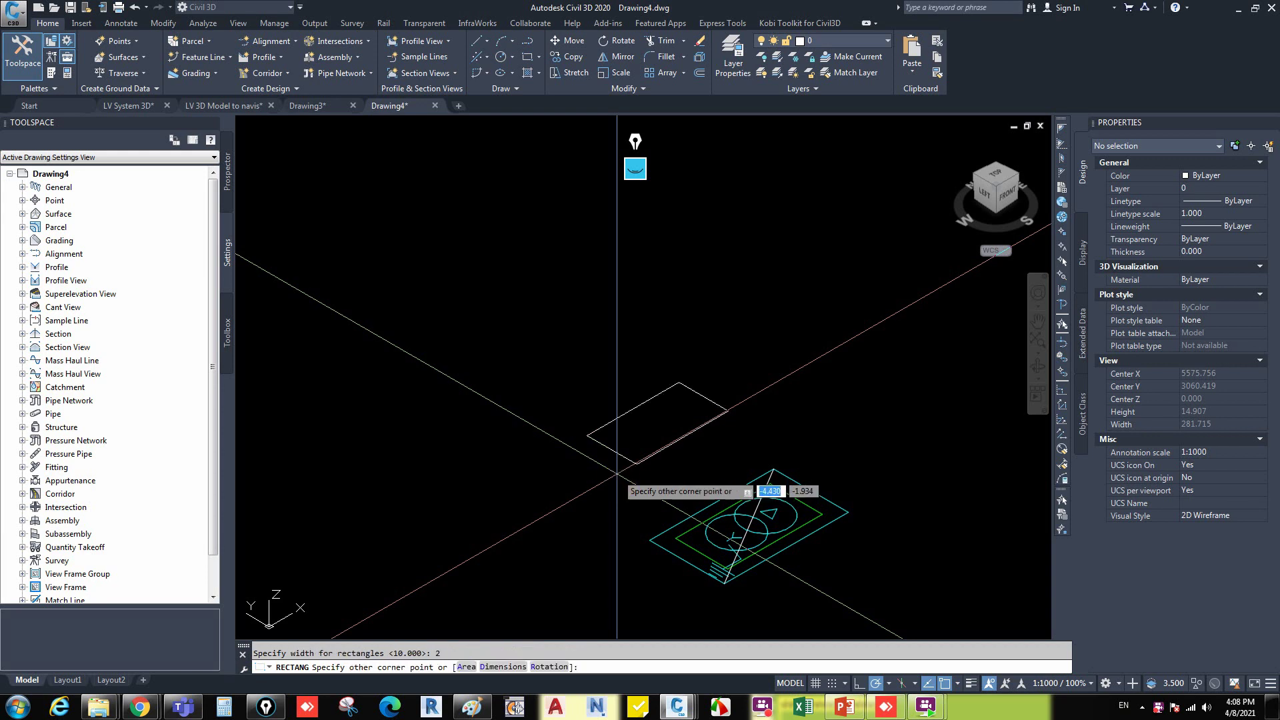
key("Return")
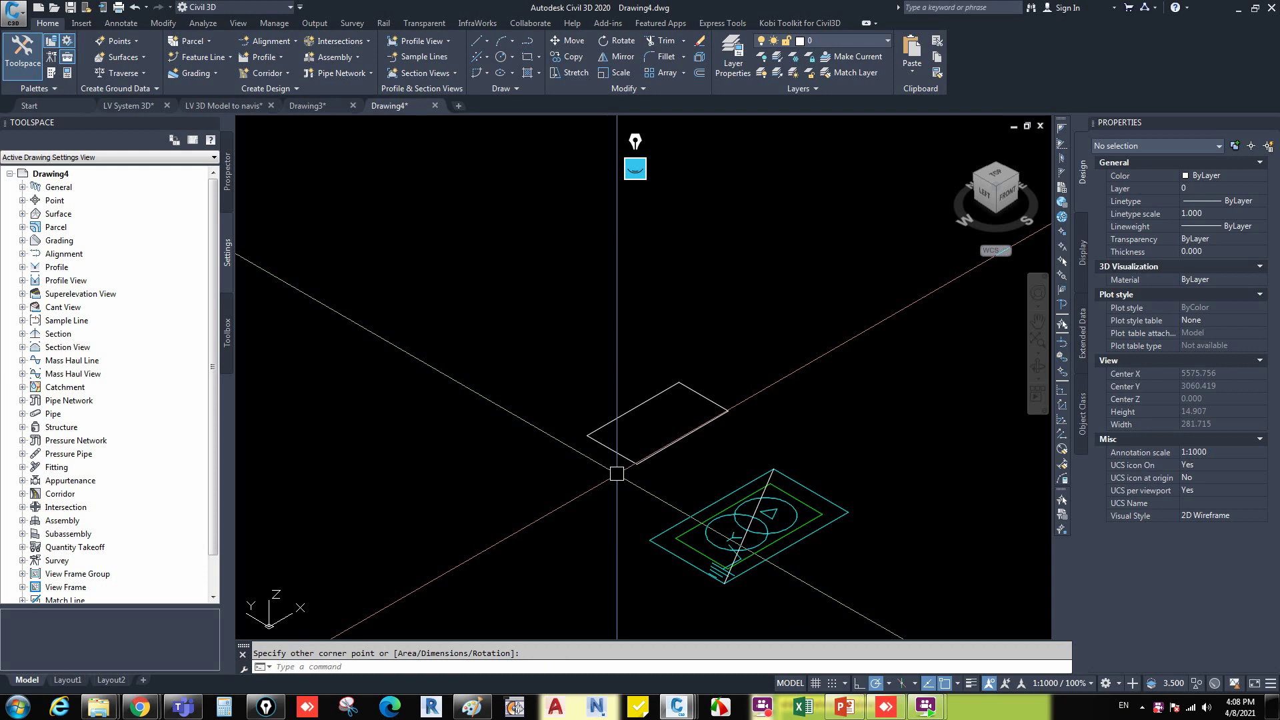
key("Escape")
scroll(669, 437, "up", 2)
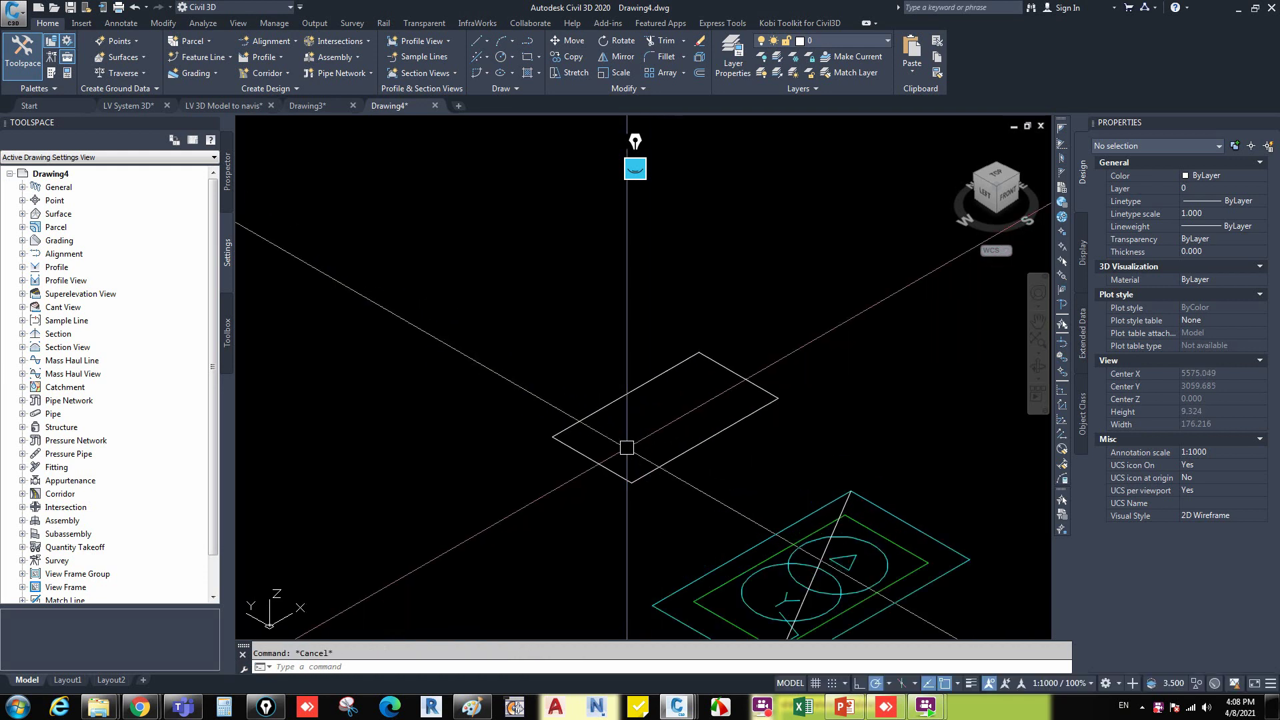
middle_click_drag(581, 460, 567, 451)
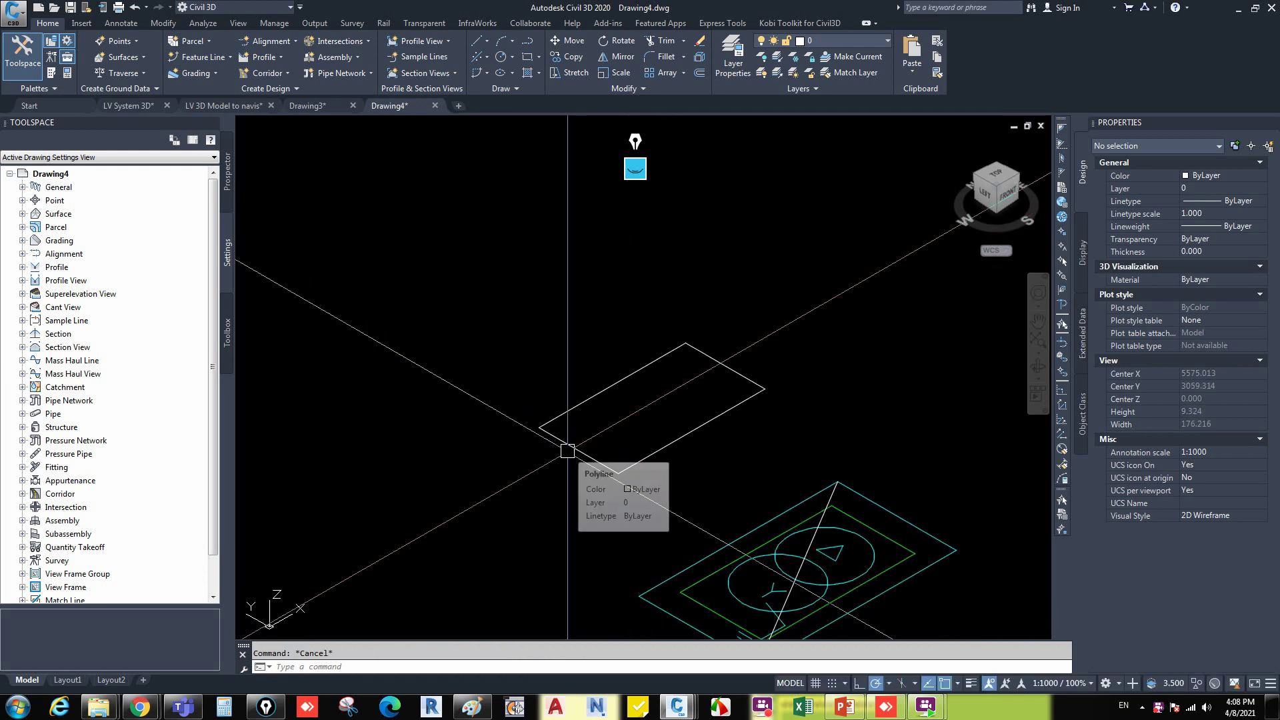
type("PREs")
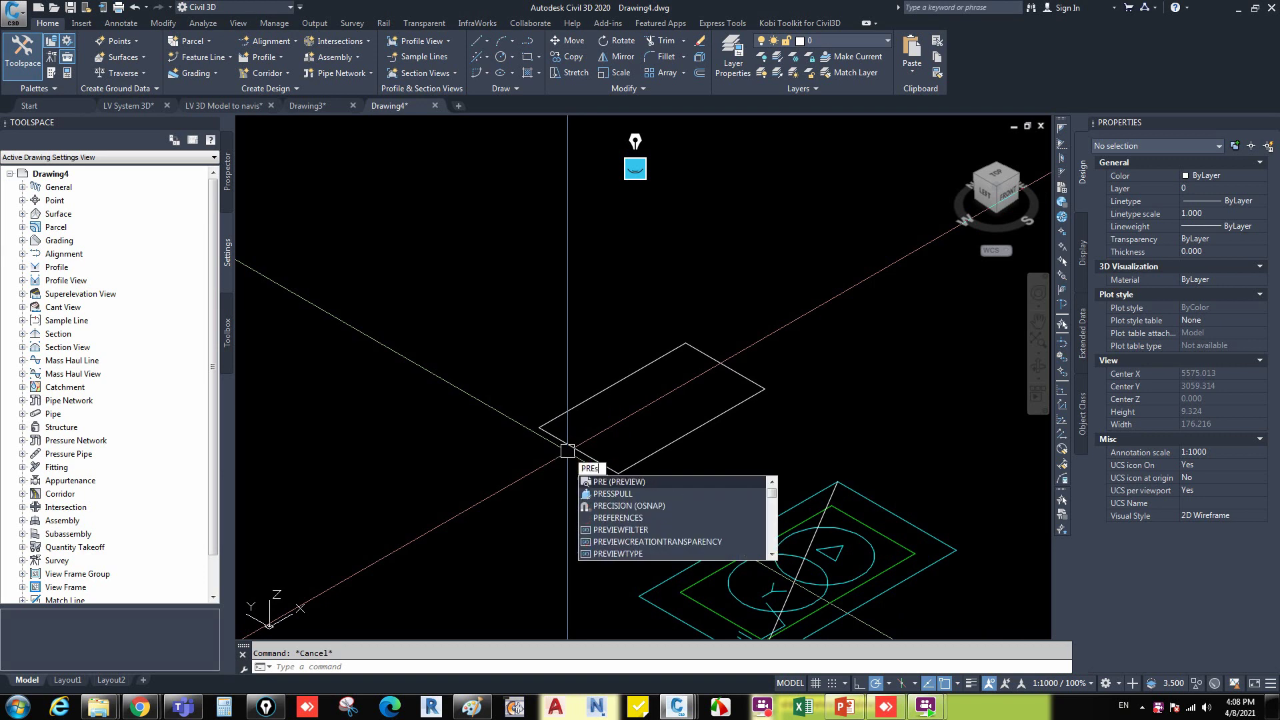
key("Return")
left_click(571, 443)
scroll(571, 442, "up", 2)
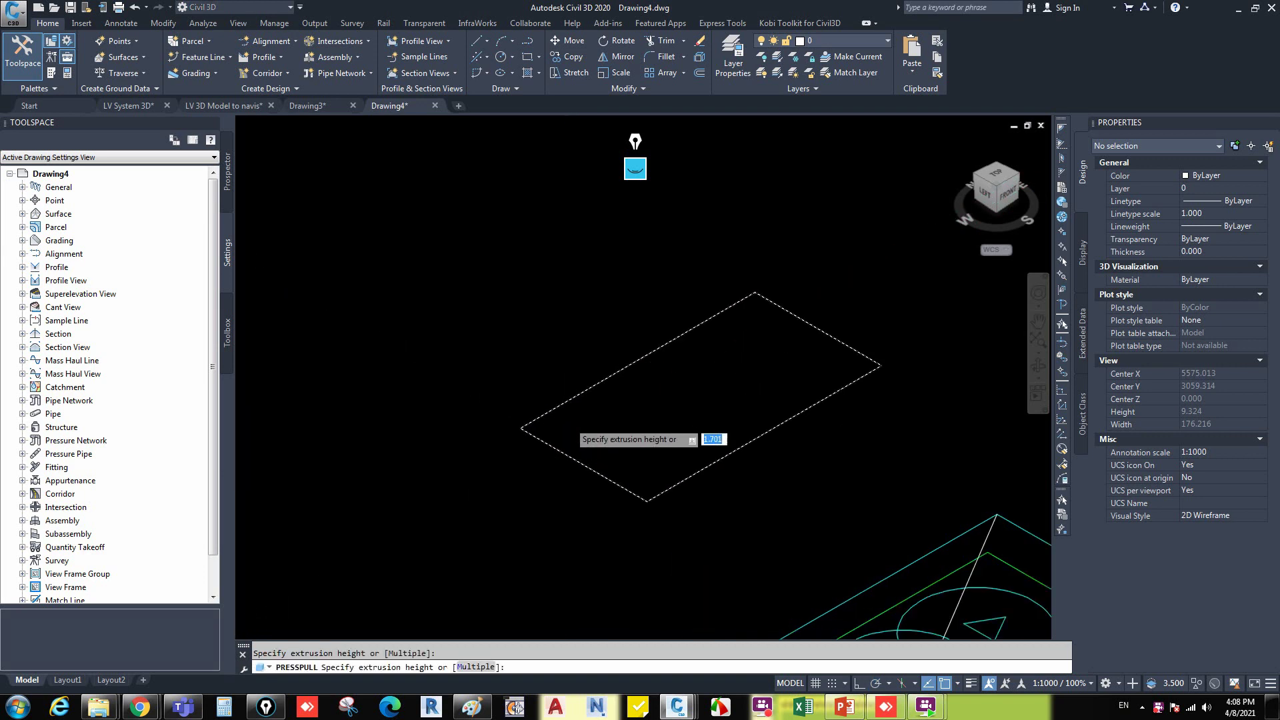
scroll(572, 427, "up", 2)
key("Escape")
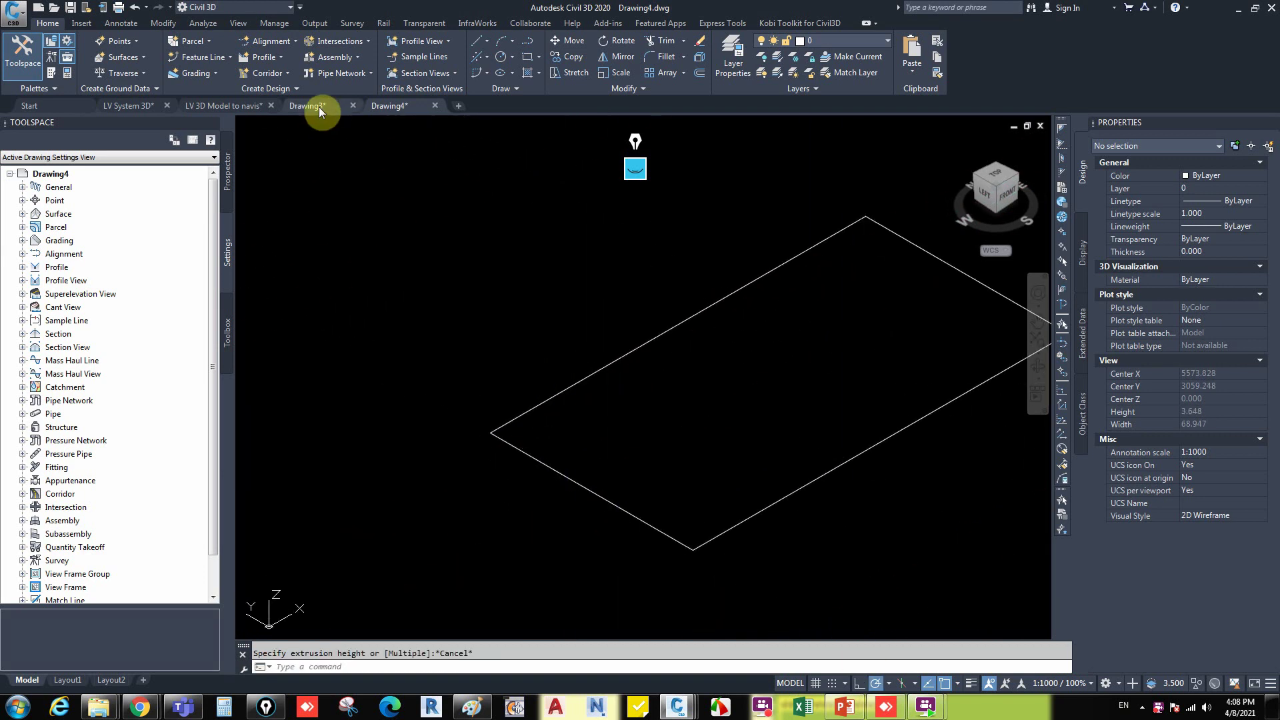
Measure the height of the blue base at its front corner on the 3D block in Drawing3.
key("Escape")
middle_click_drag(738, 520, 730, 497)
type("i")
key("Return")
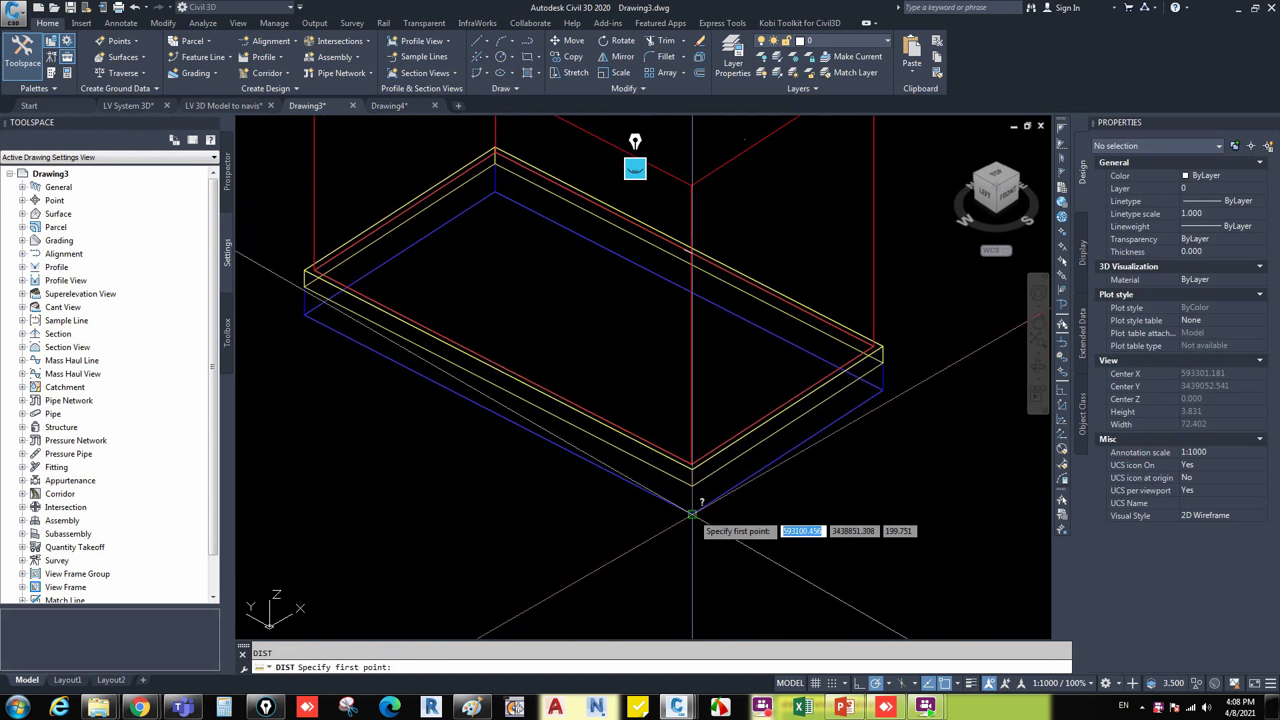
left_click(692, 481)
left_click(692, 490)
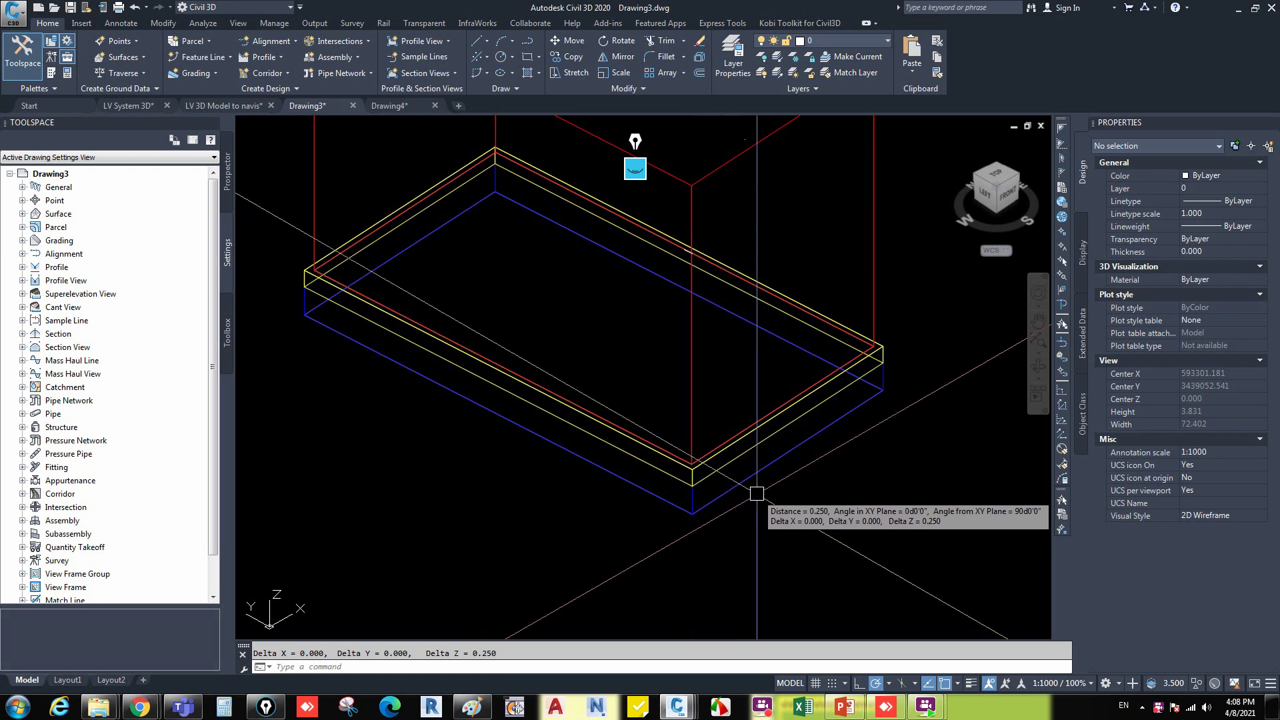
Return to Drawing4 and presspull the rectangle upward by the height measured on the blue base.
left_click(398, 109)
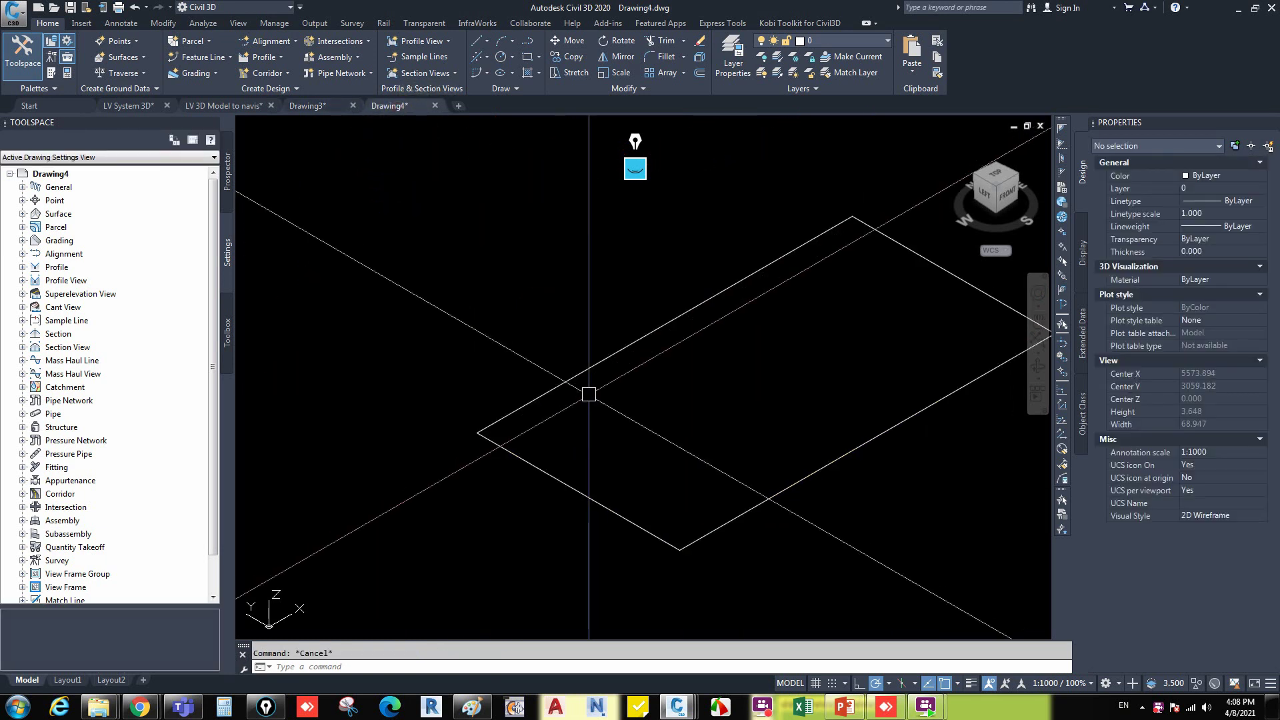
type("presspull")
key("Return")
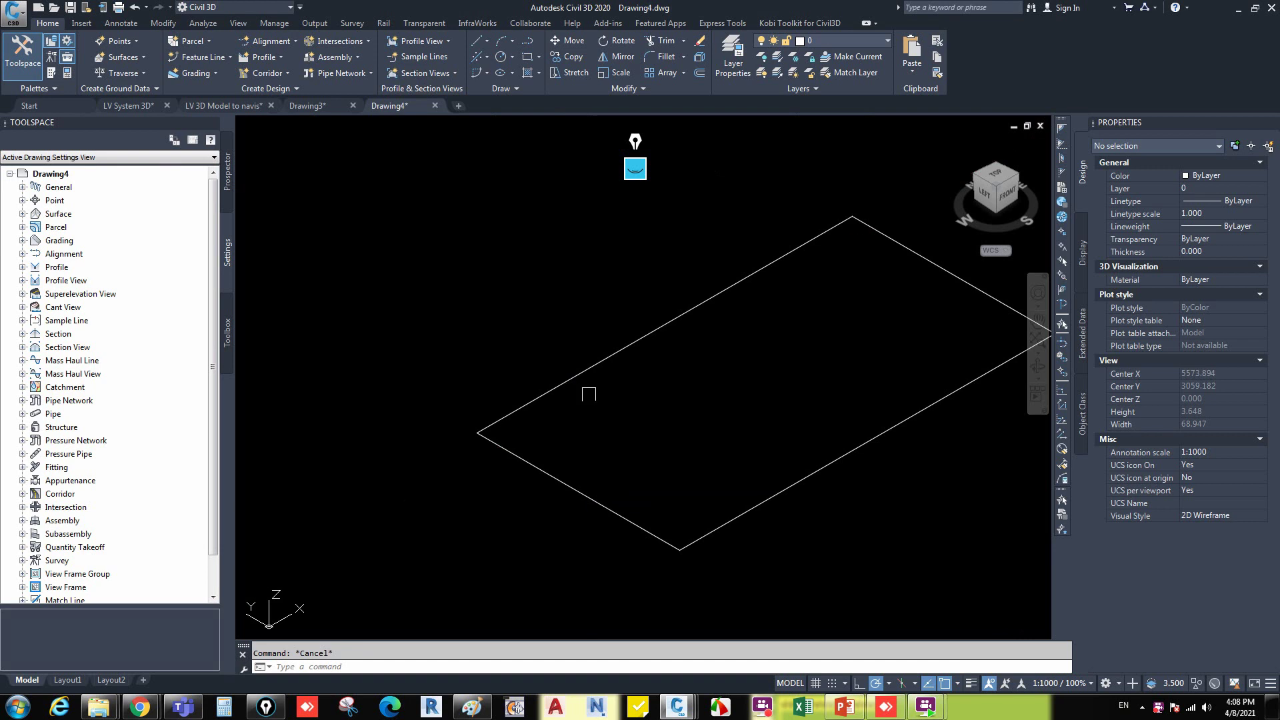
left_click(519, 451)
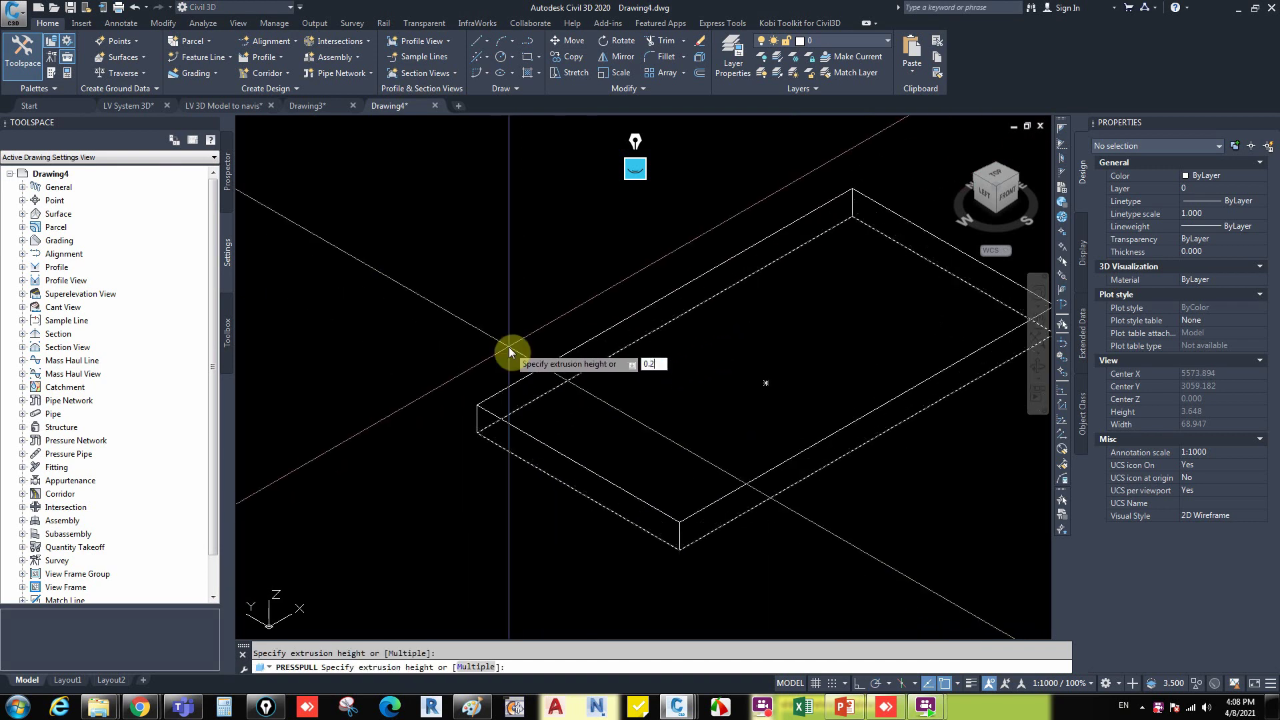
key("Return")
scroll(640, 373, "down", 3)
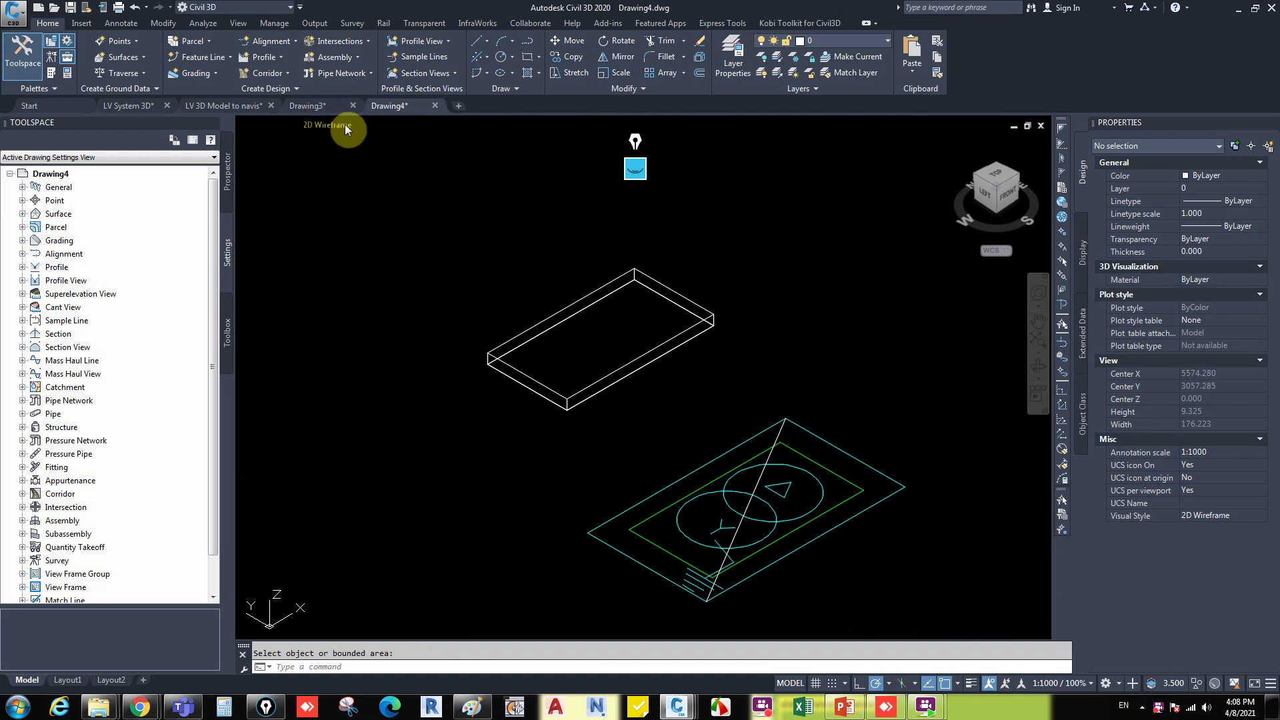
key("Escape")
Set the colour of the extruded base and its rectangle outline to blue.
left_click(701, 371)
left_click(648, 347)
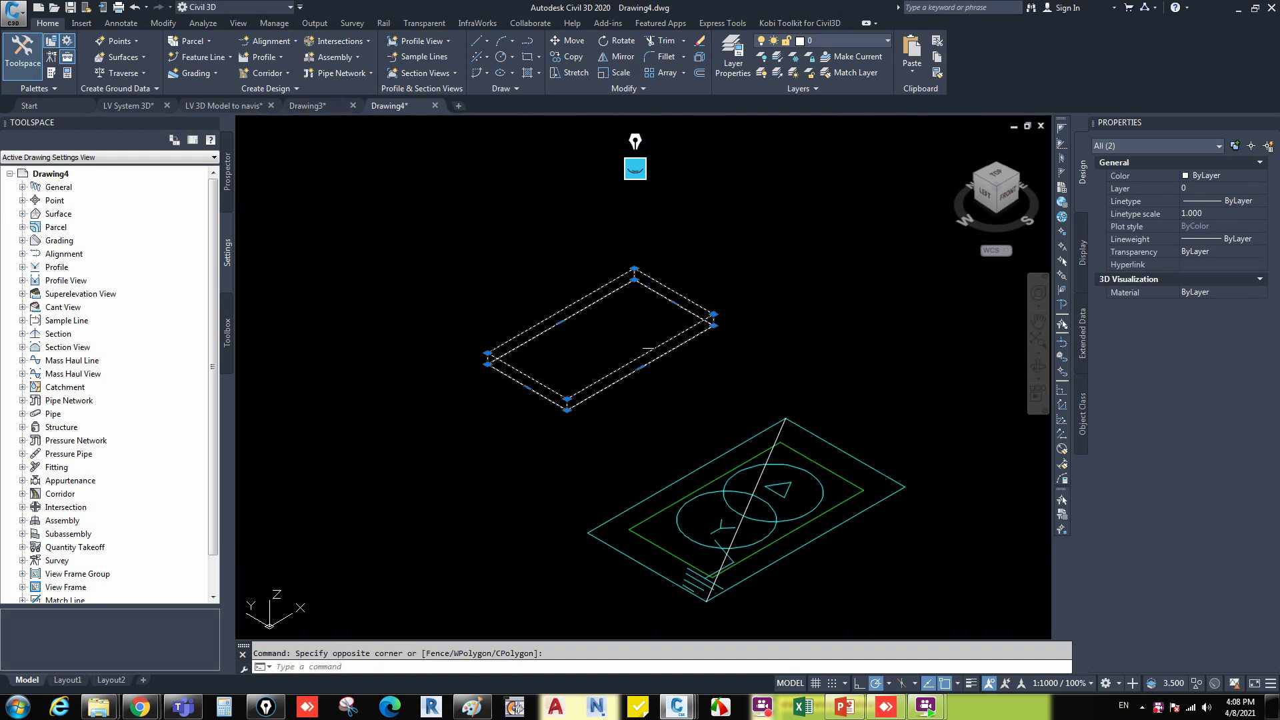
left_click(1213, 178)
left_click(1205, 264)
key("Escape")
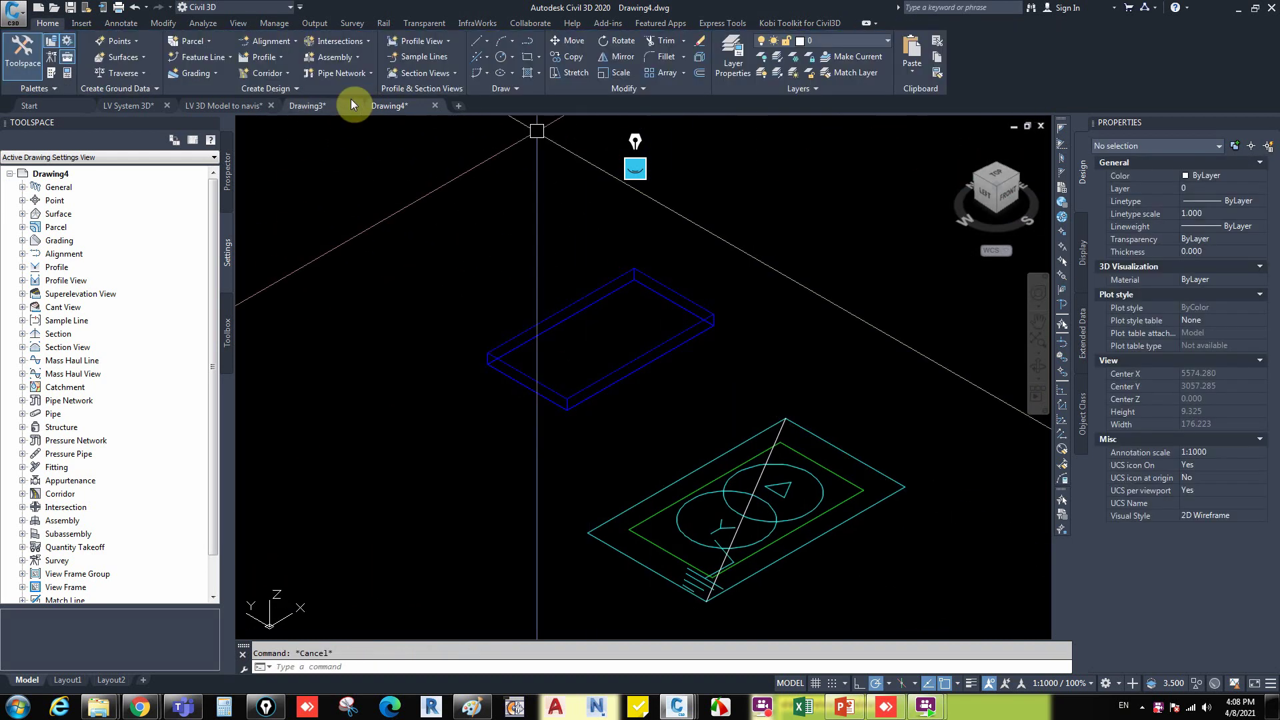
Measure the height of the yellow slab at its front corner on the 3D block in Drawing3.
left_click(313, 105)
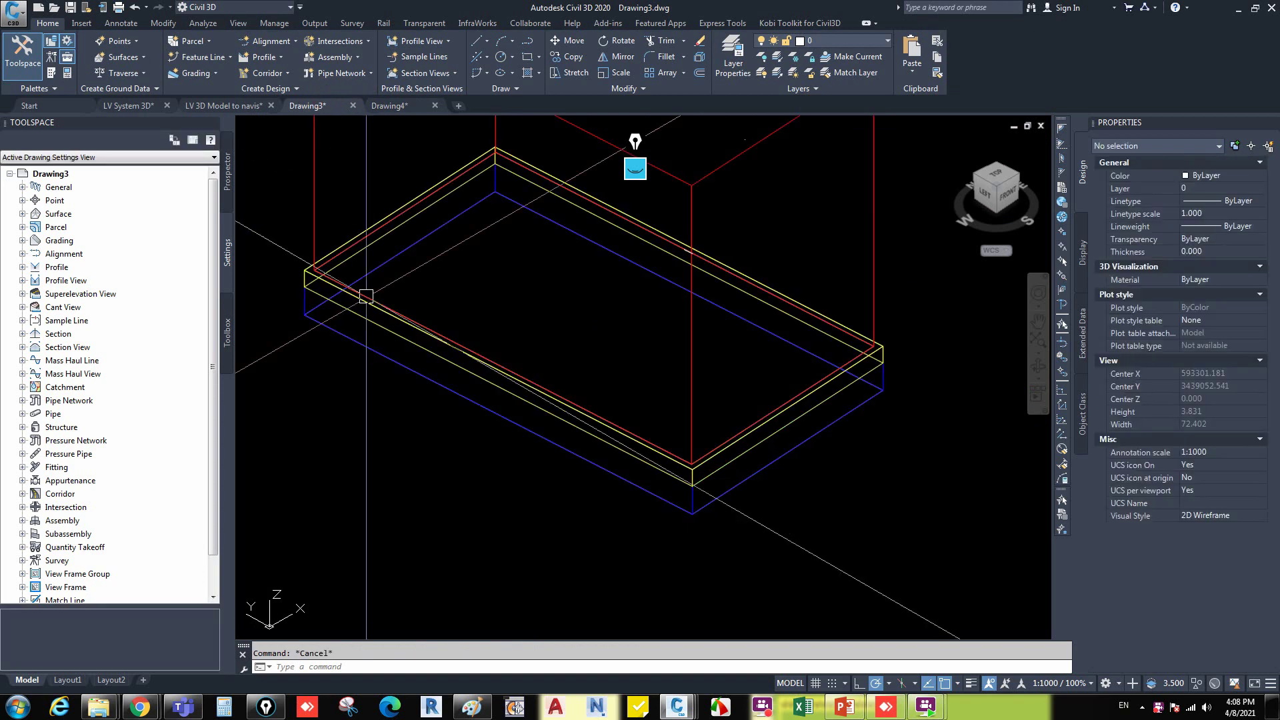
scroll(366, 296, "up", 3)
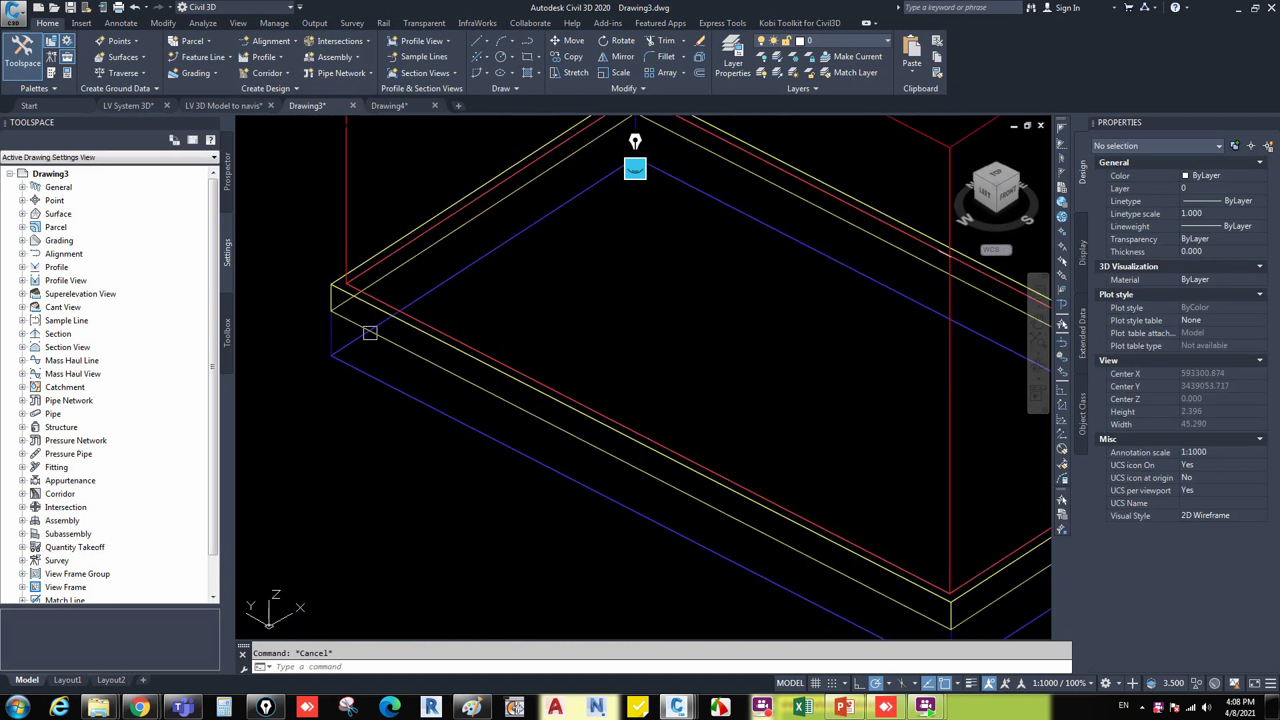
scroll(370, 332, "down", 3)
type("D")
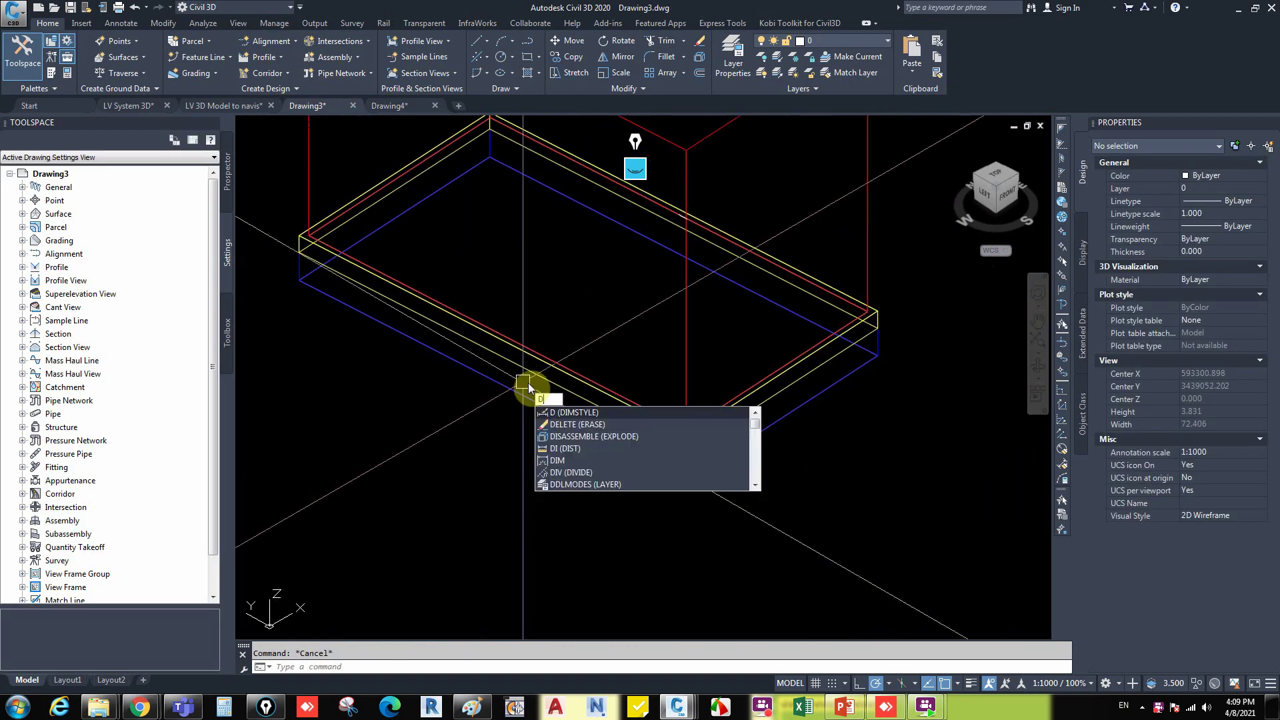
type("IST")
key("Return")
scroll(567, 434, "up", 8)
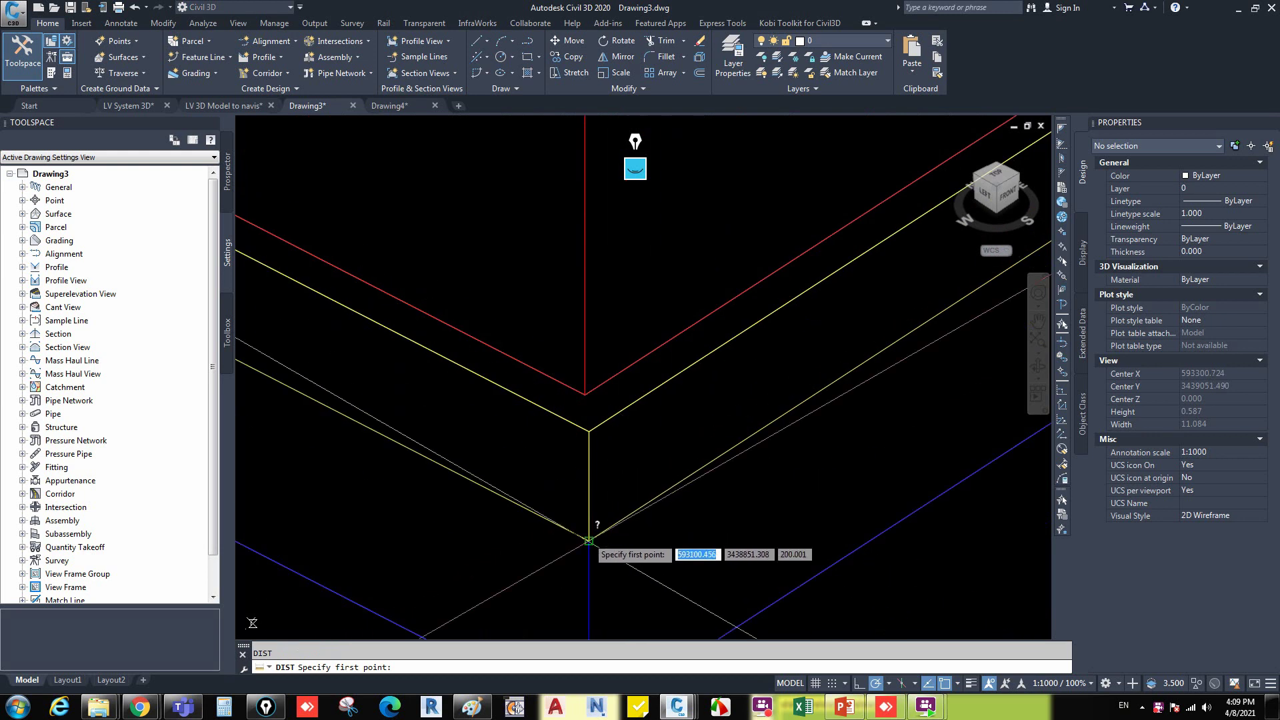
left_click(589, 541)
left_click(588, 428)
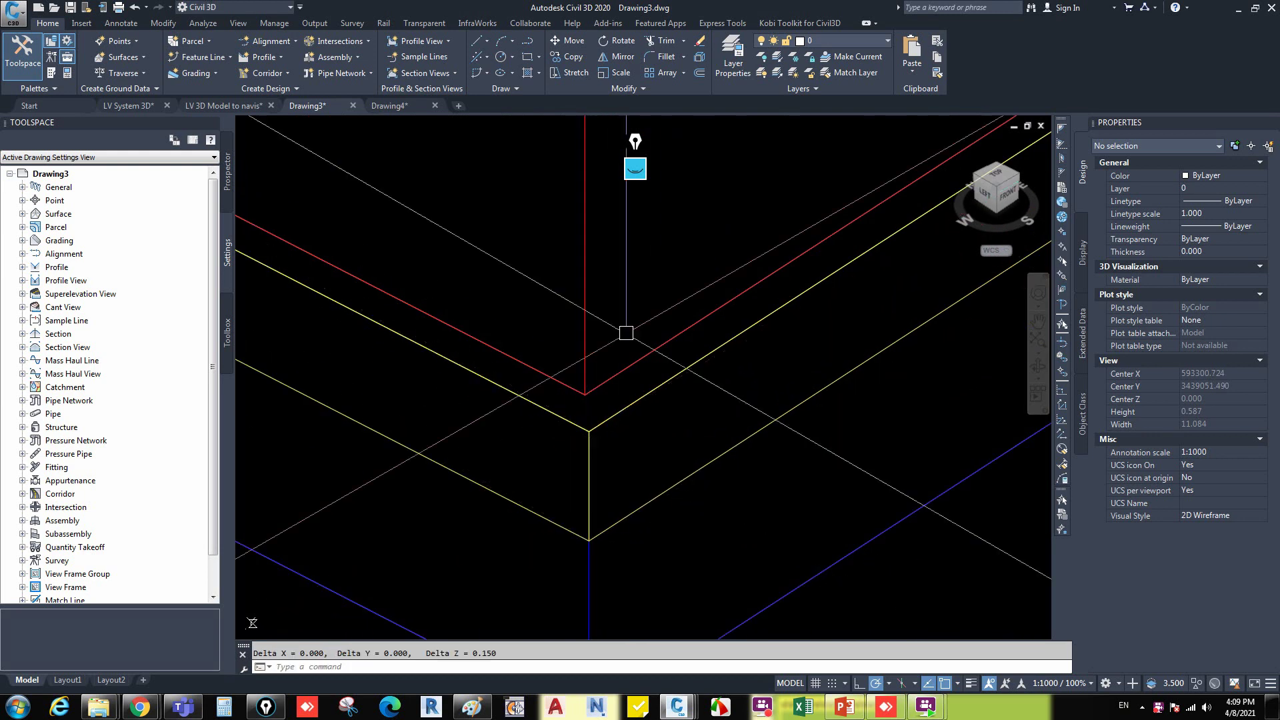
key("Escape")
Return to Drawing4 and move the blue extruded base away from its rectangle outline.
left_click(390, 106)
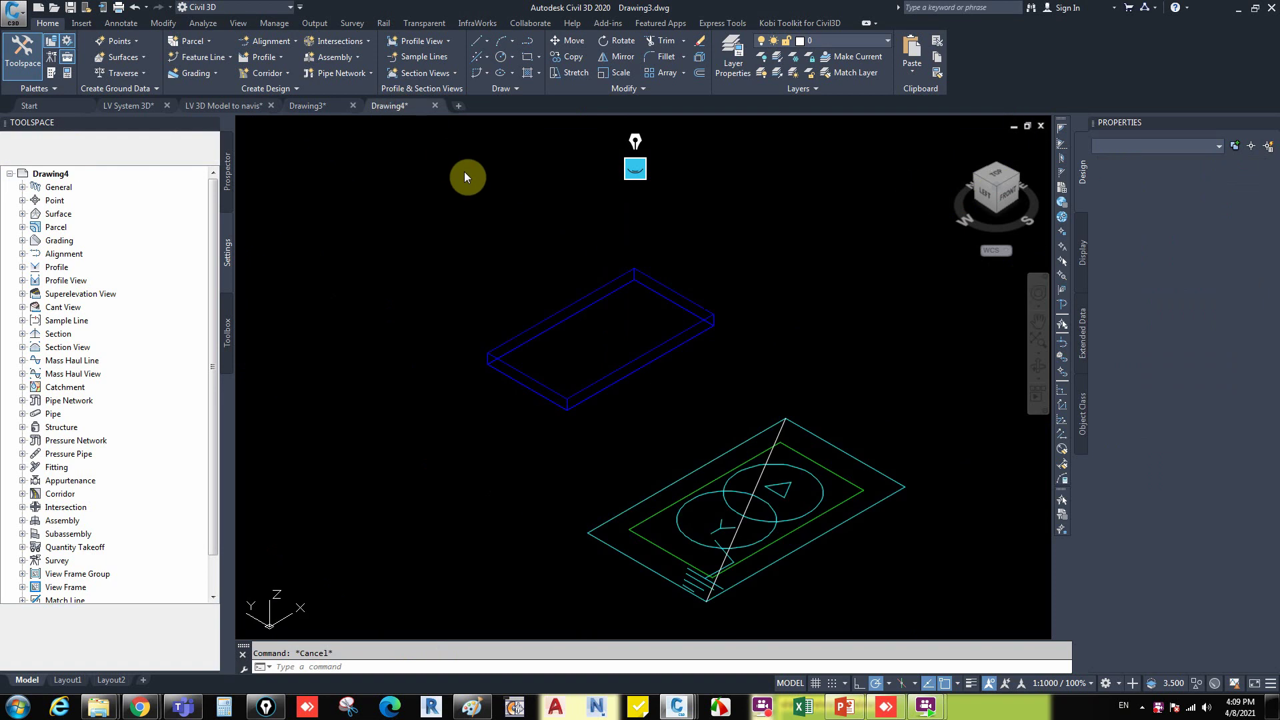
left_click(534, 307)
middle_click_drag(552, 319, 559, 321)
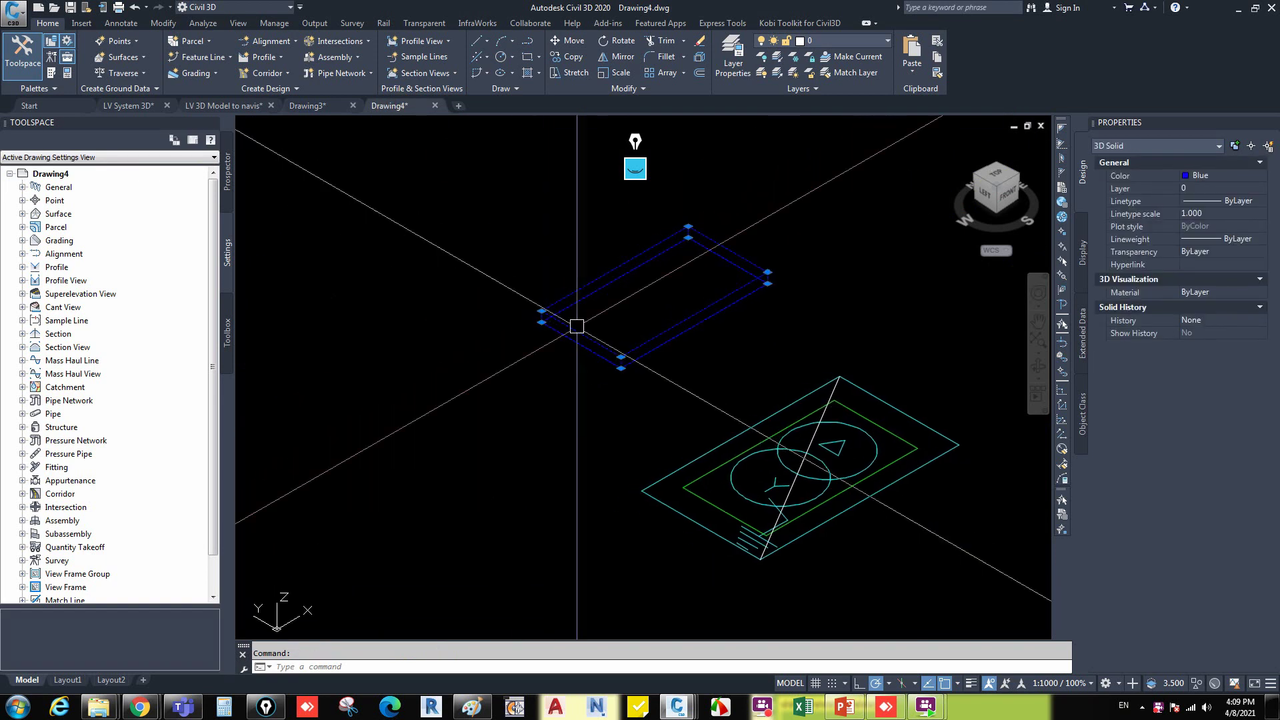
type("m")
key("space")
left_click(629, 306)
left_click(469, 272)
key("Escape")
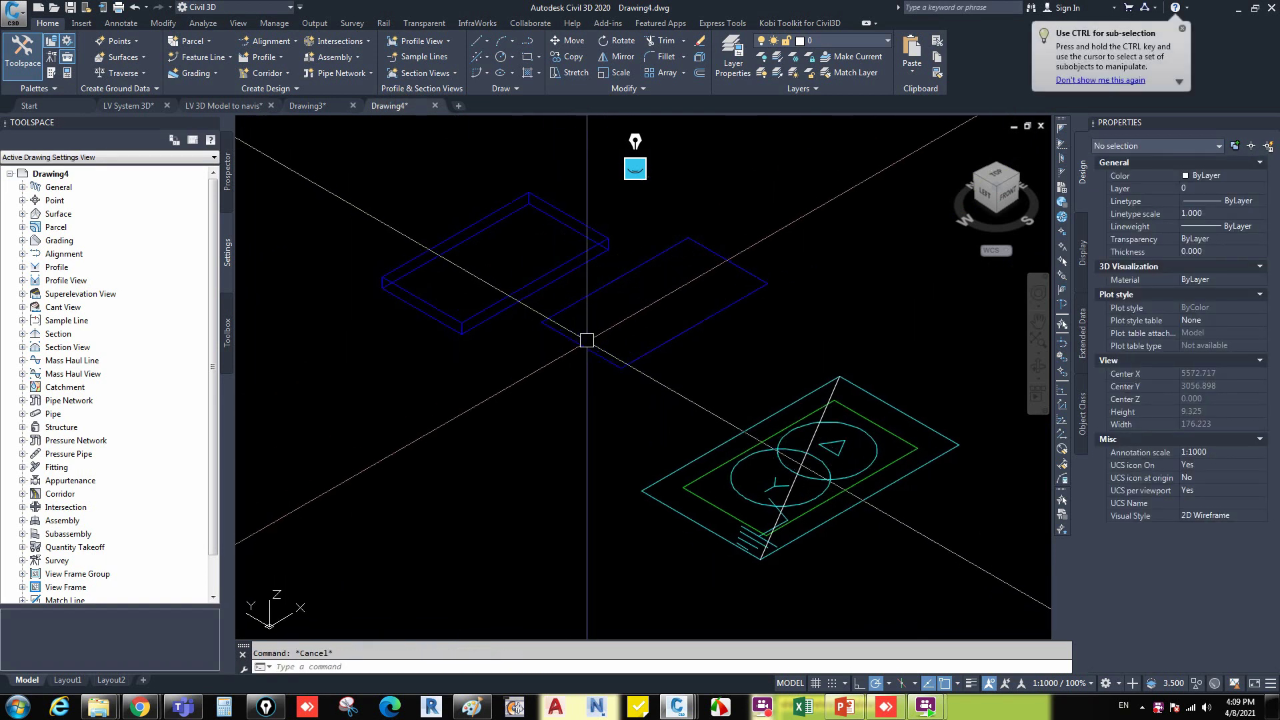
Presspull the remaining blue rectangle outline by 0.15 to form the second slab.
type("b")
key("BackSpace")
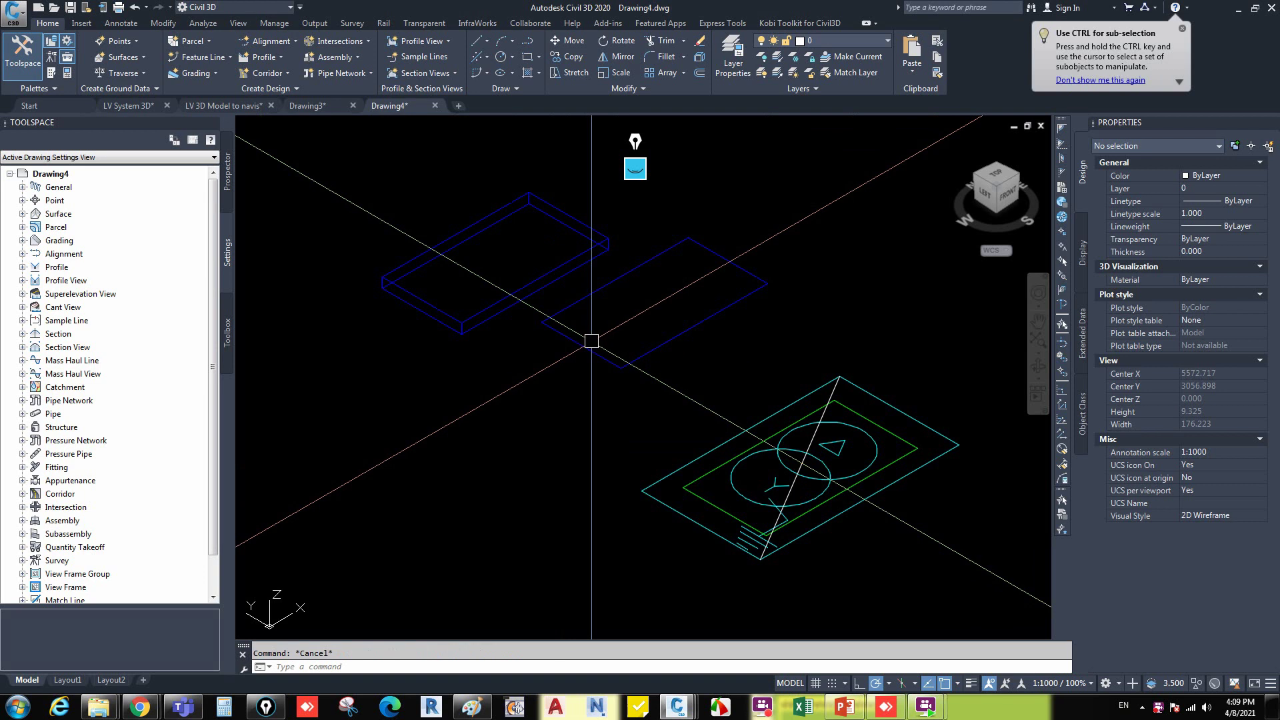
type("ext")
key("space")
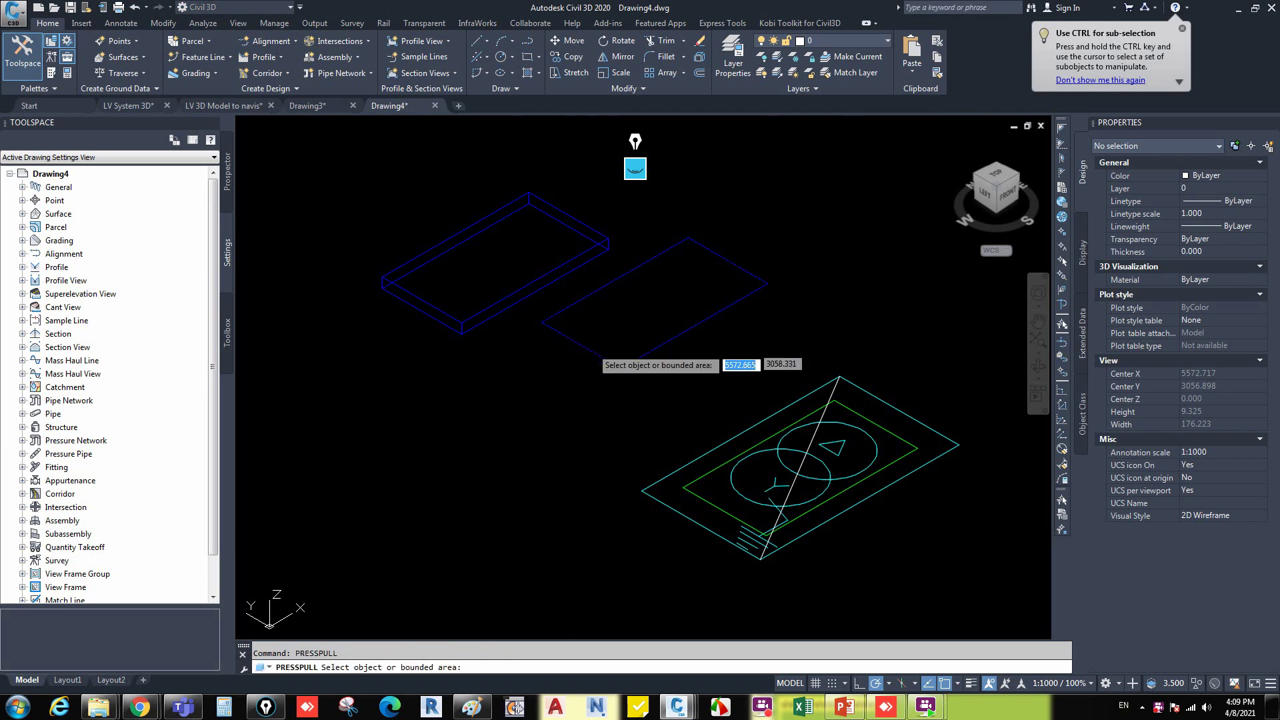
left_click(591, 342)
type("0.1")
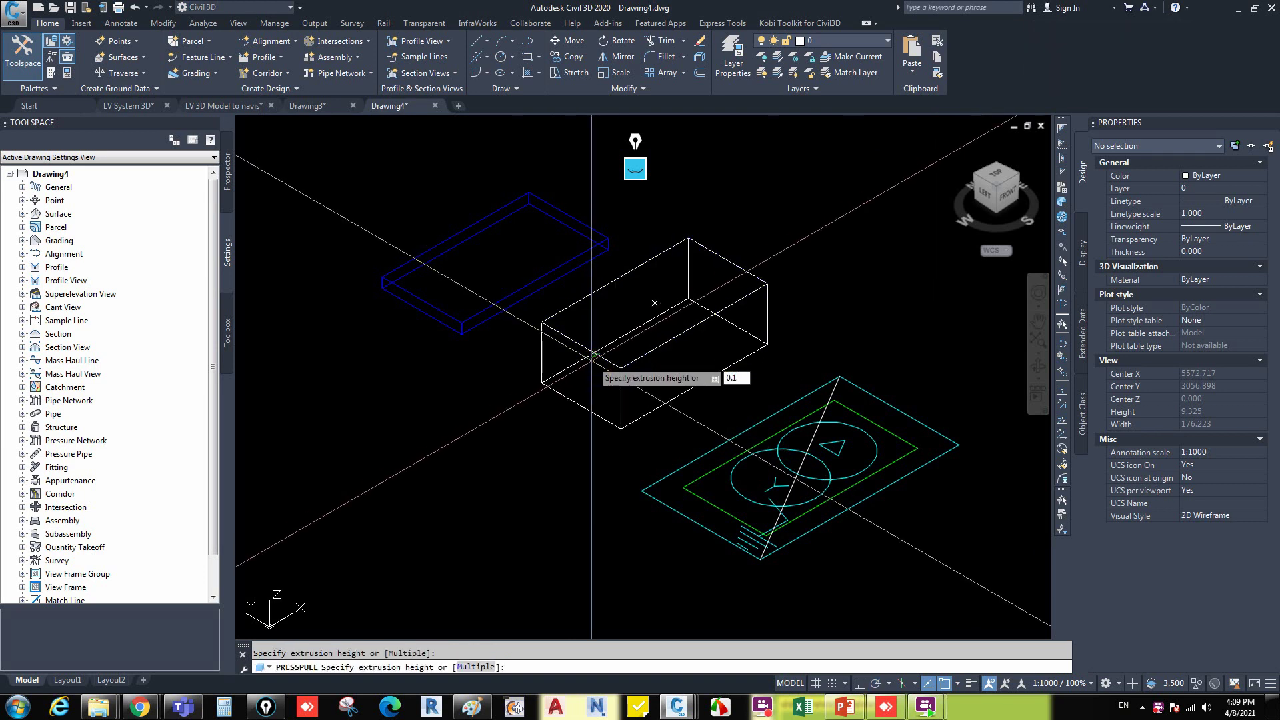
type("5")
key("Return")
key("Escape")
Move the thin second slab off the rectangle outline to the empty area in front of the blue base.
left_click(587, 344)
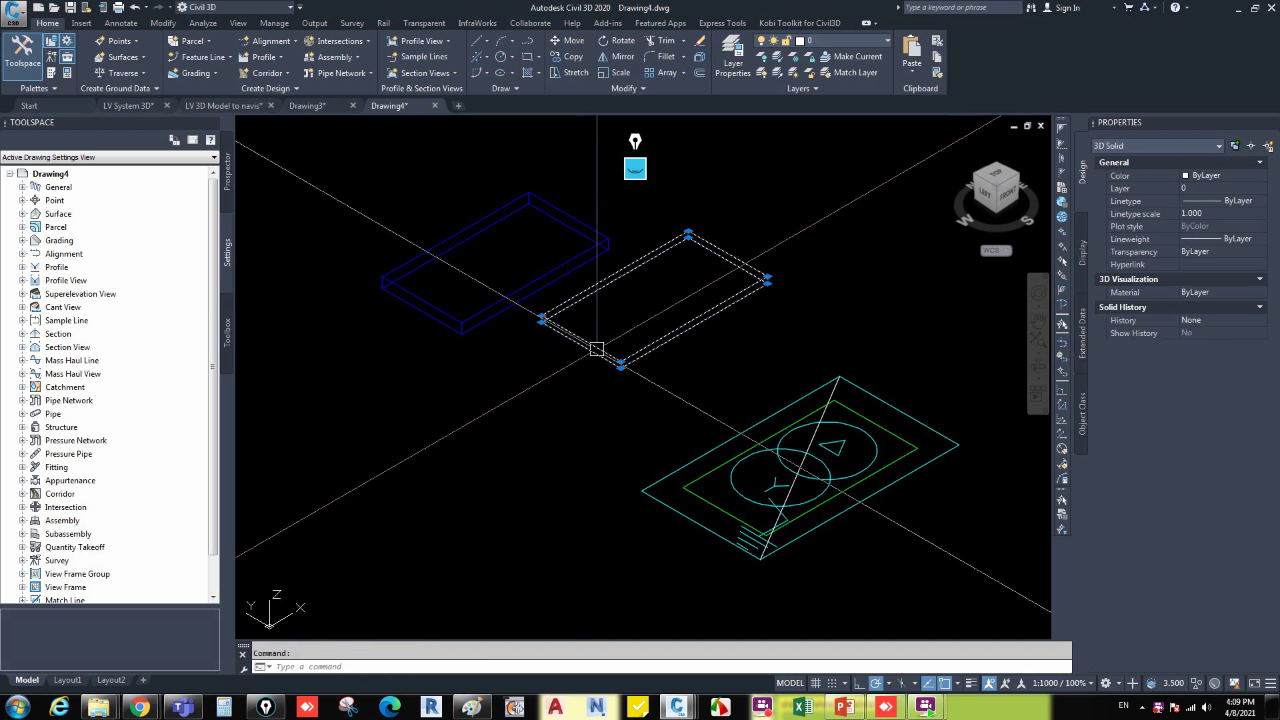
middle_click_drag(599, 357, 612, 359)
type("m")
key("space")
left_click(613, 355)
left_click(405, 465)
left_click(405, 464)
Set the colour of the thin second slab to red.
left_click(471, 450)
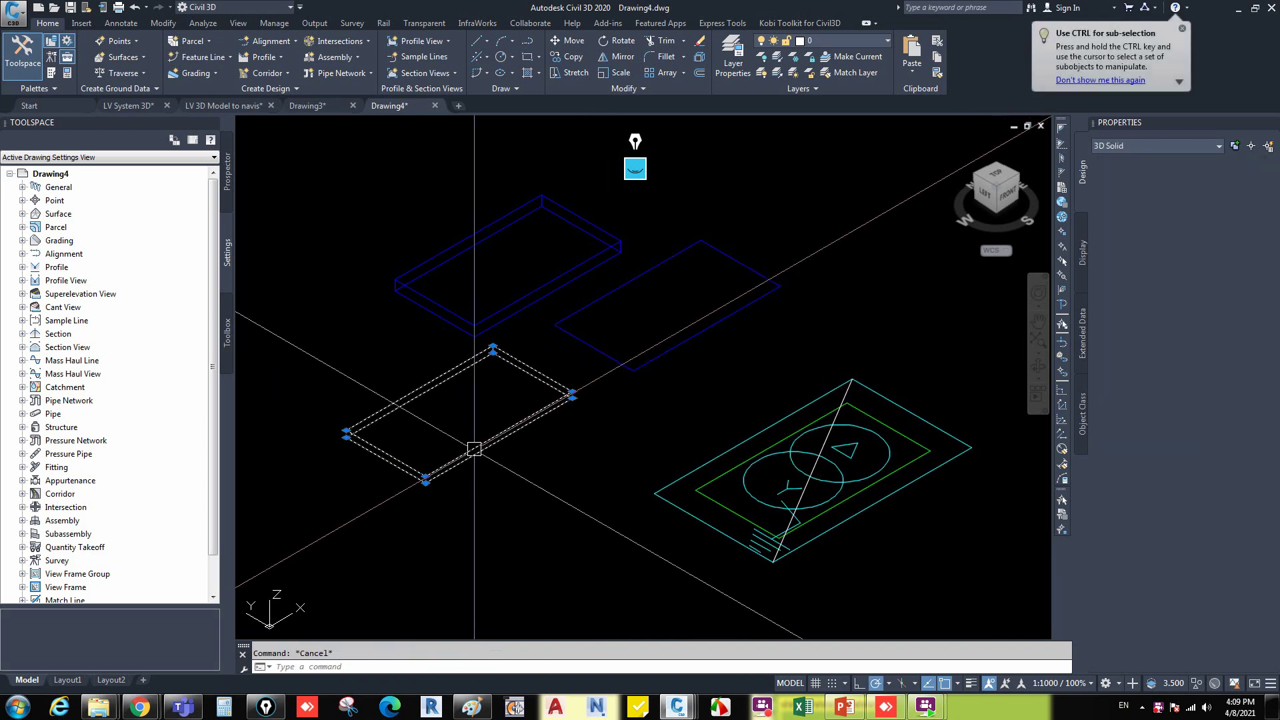
left_click(1204, 176)
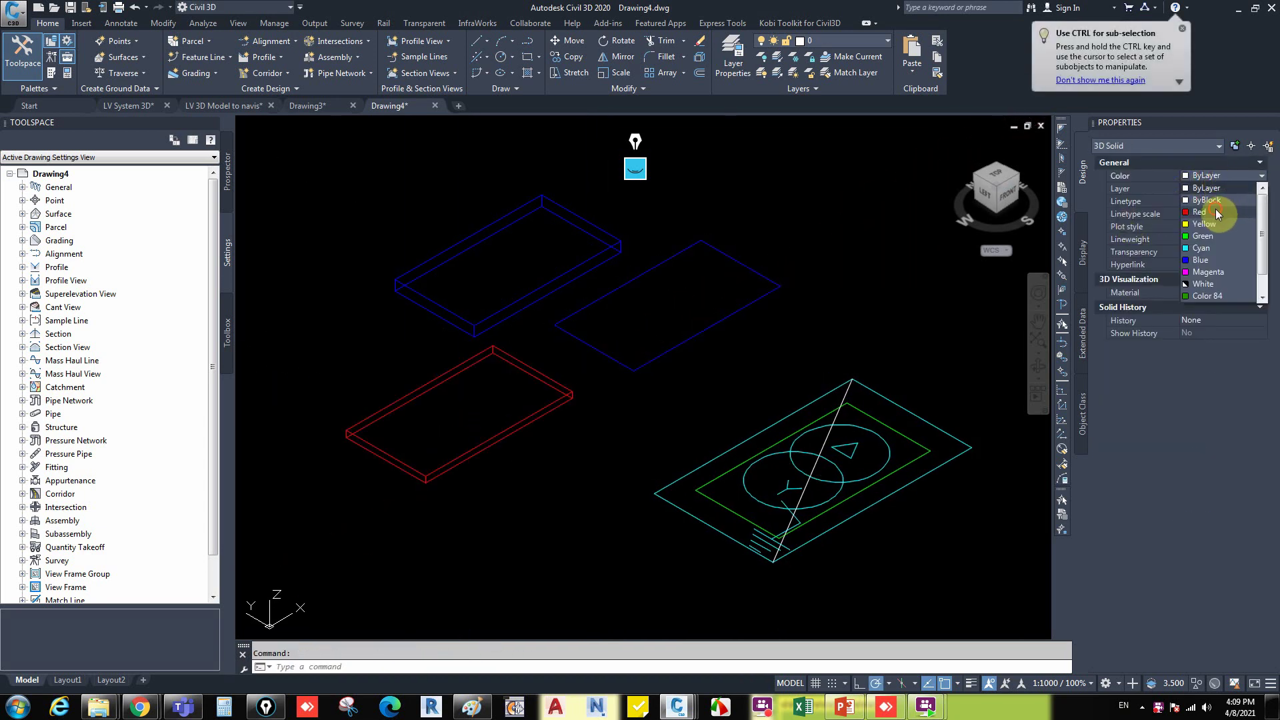
left_click(1215, 211)
key("Escape")
Check the slab's colour on the block in Drawing3, and set the thin slab in Drawing4 to yellow.
left_click(311, 106)
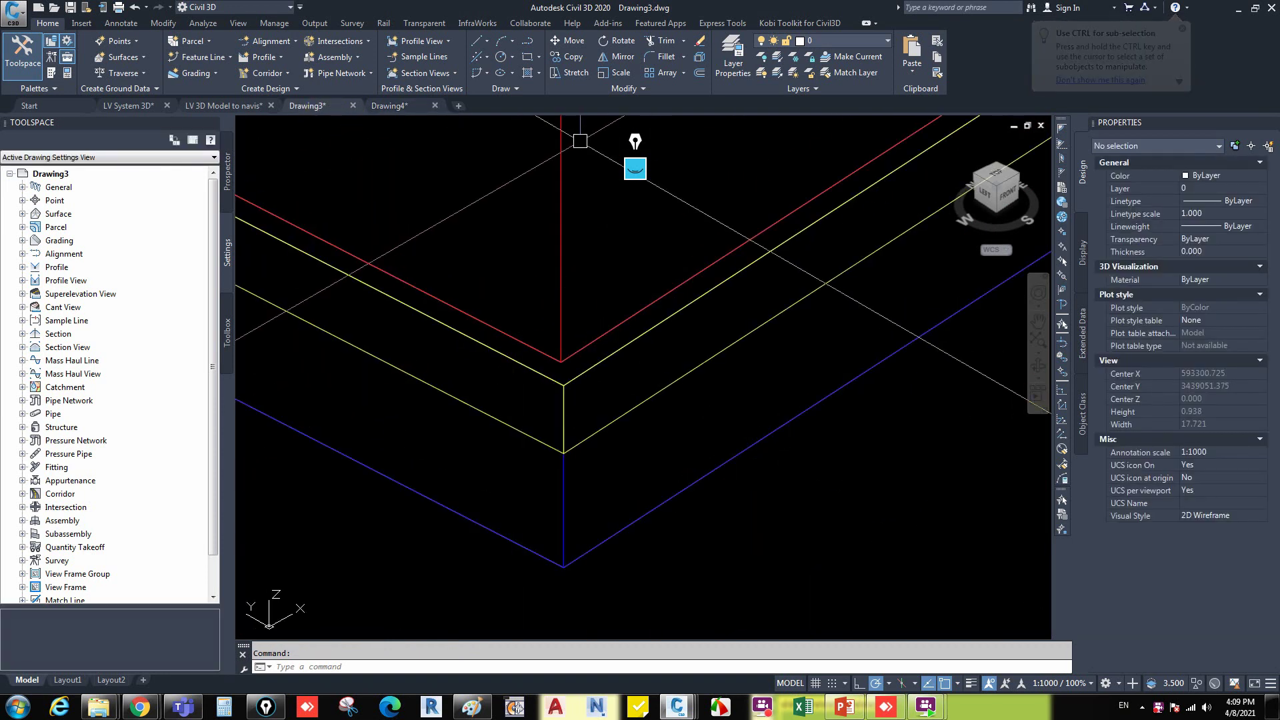
left_click(389, 106)
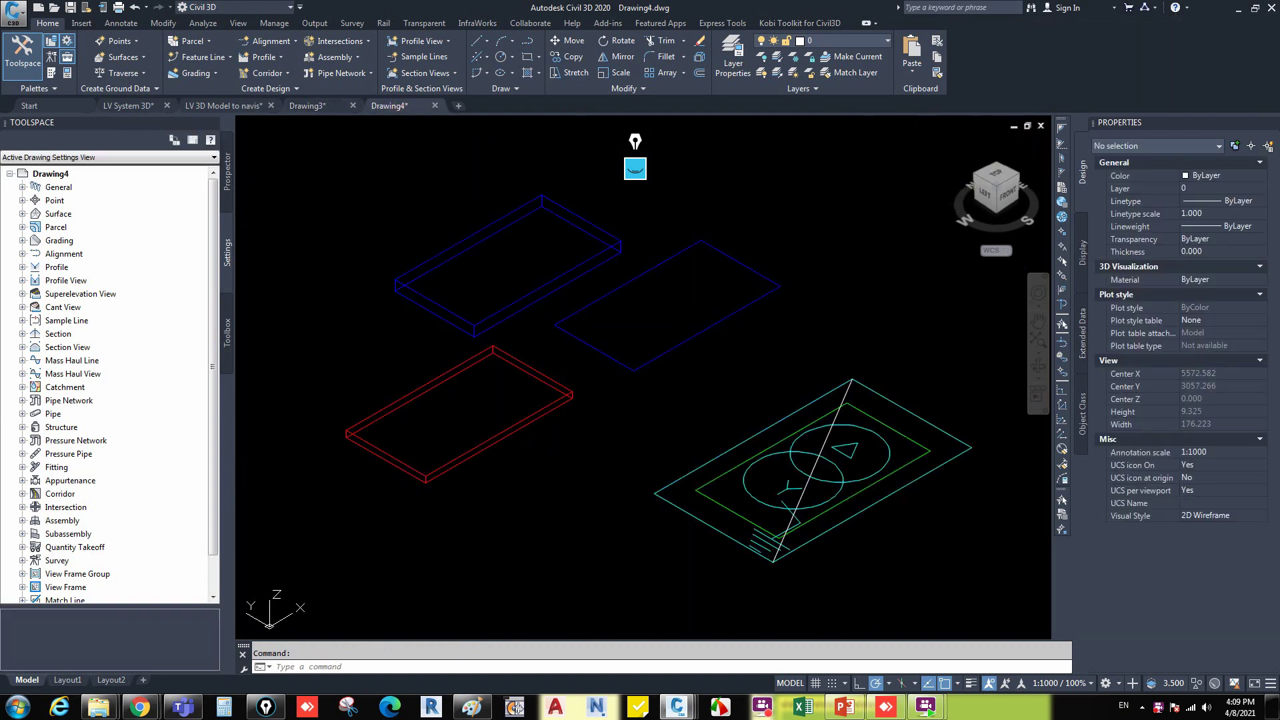
left_click(508, 358)
left_click(1227, 177)
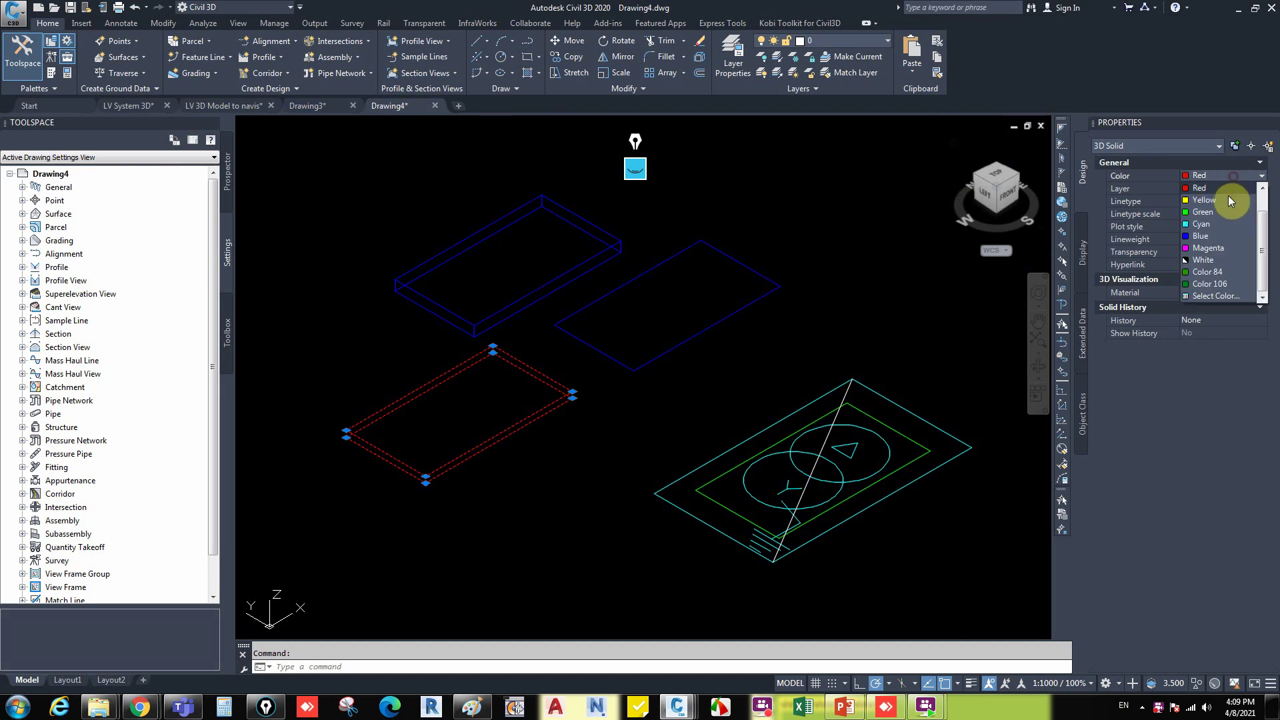
left_click(1223, 202)
key("Escape")
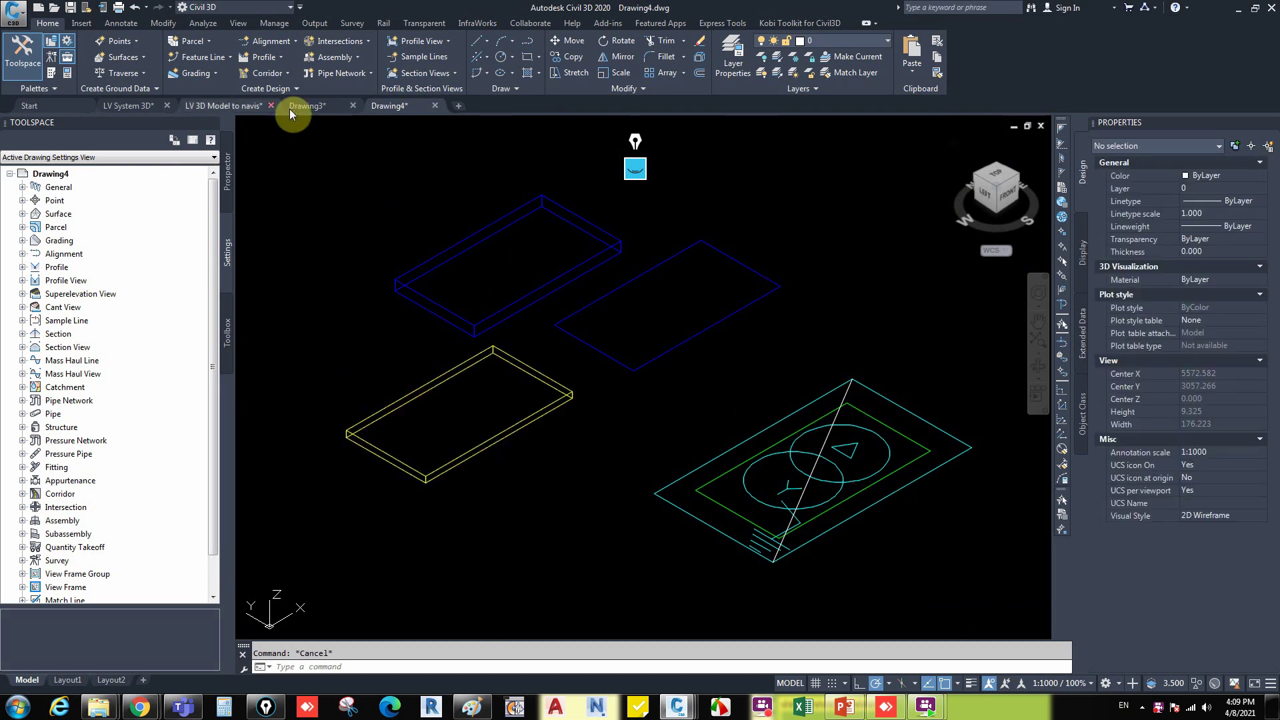
Measure the height of the red box along its front vertical edge on the 3D block in Drawing3.
left_click(243, 108)
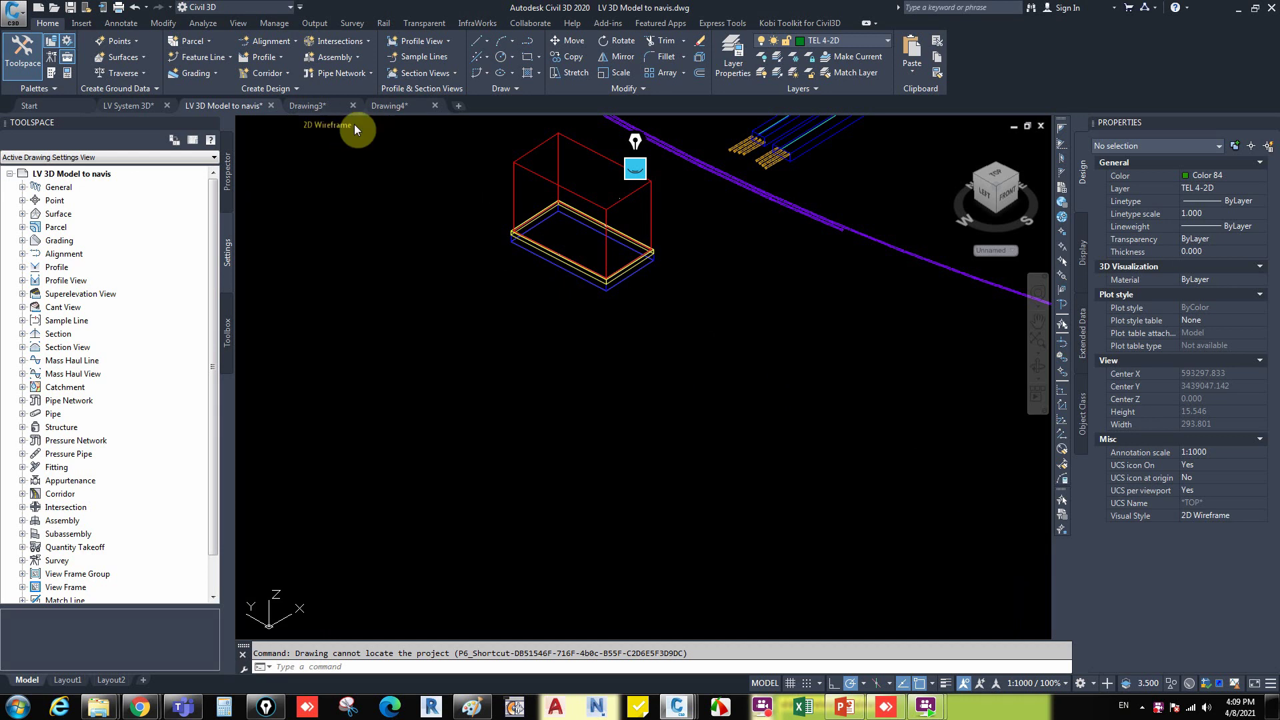
mouse_move(389, 110)
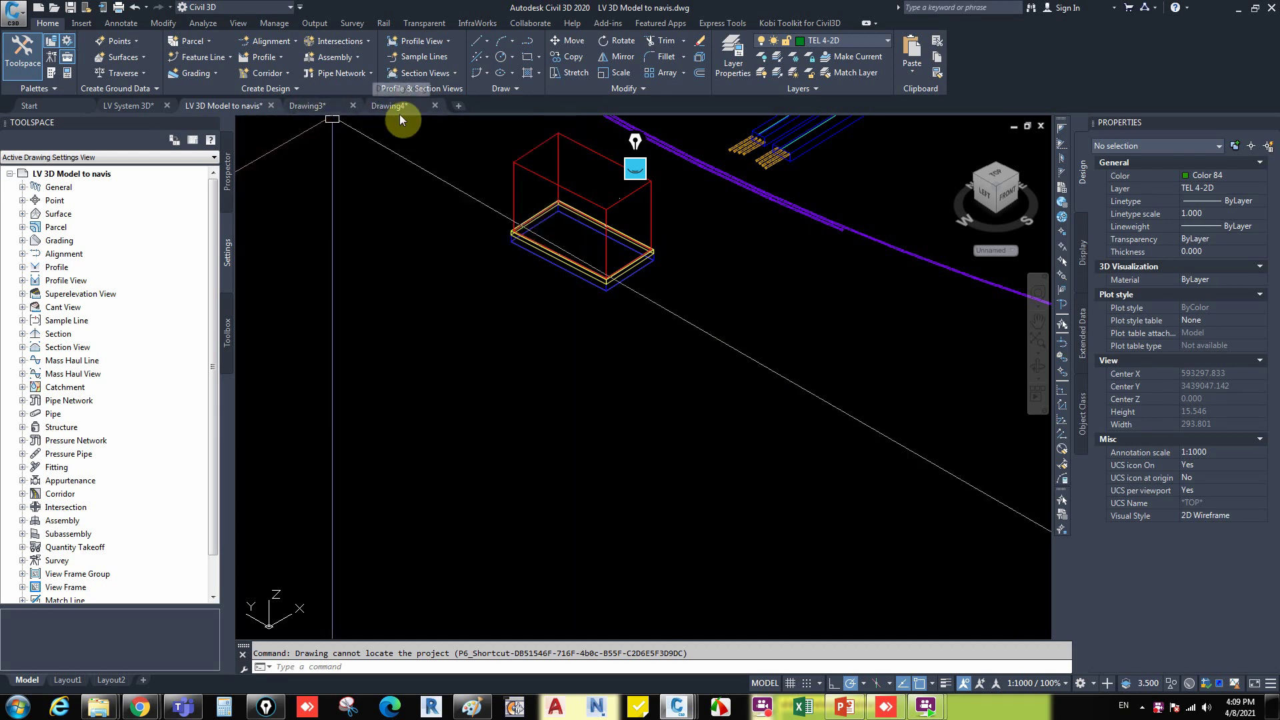
left_click(328, 105)
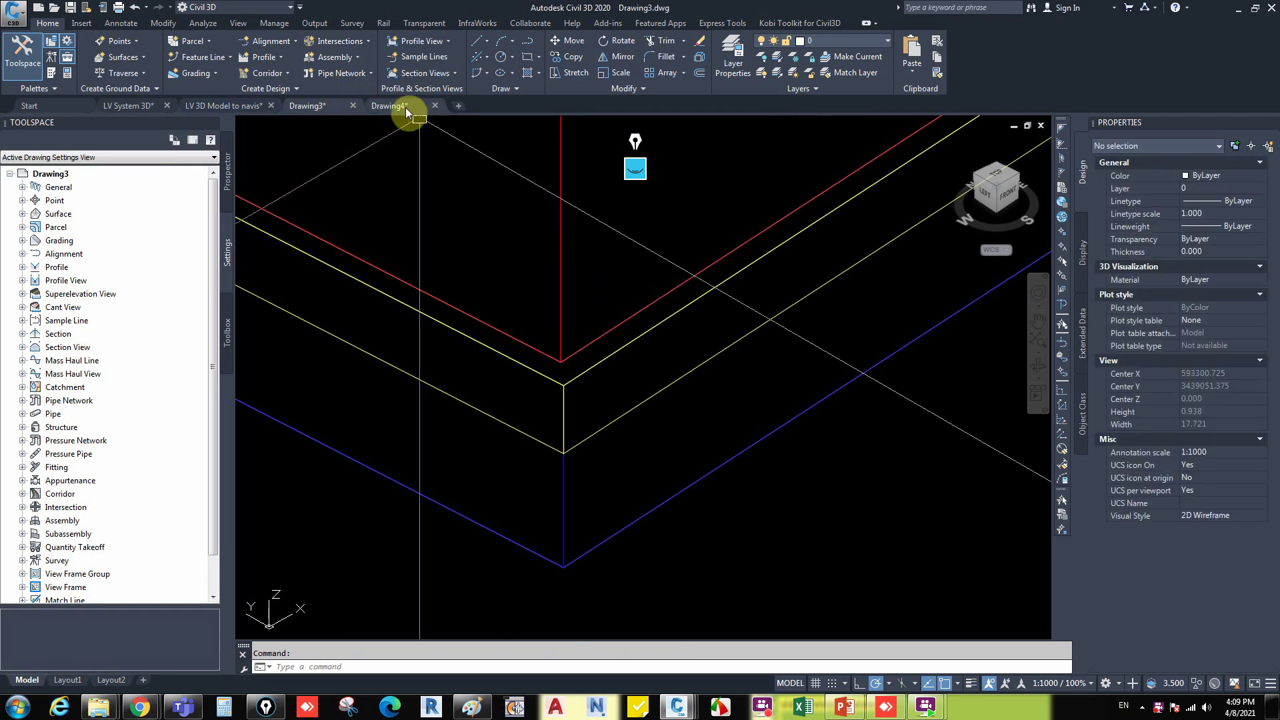
scroll(576, 416, "down", 4)
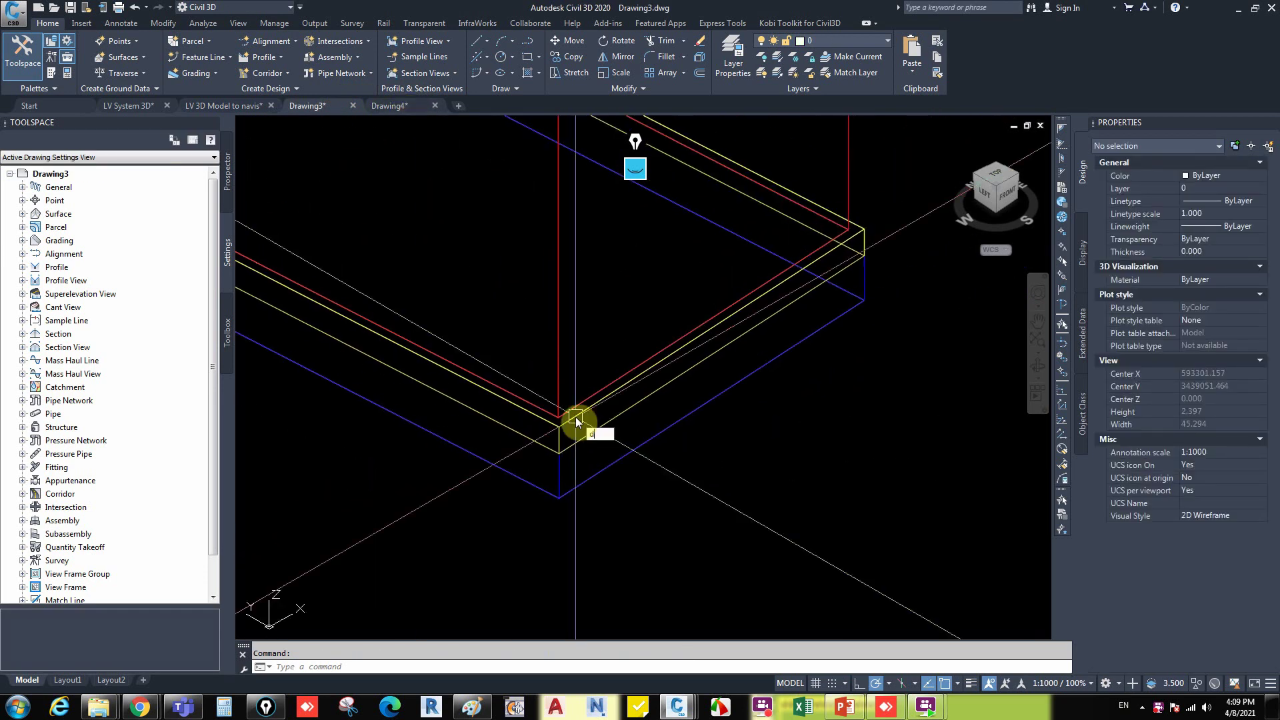
key("Return")
scroll(556, 419, "up", 4)
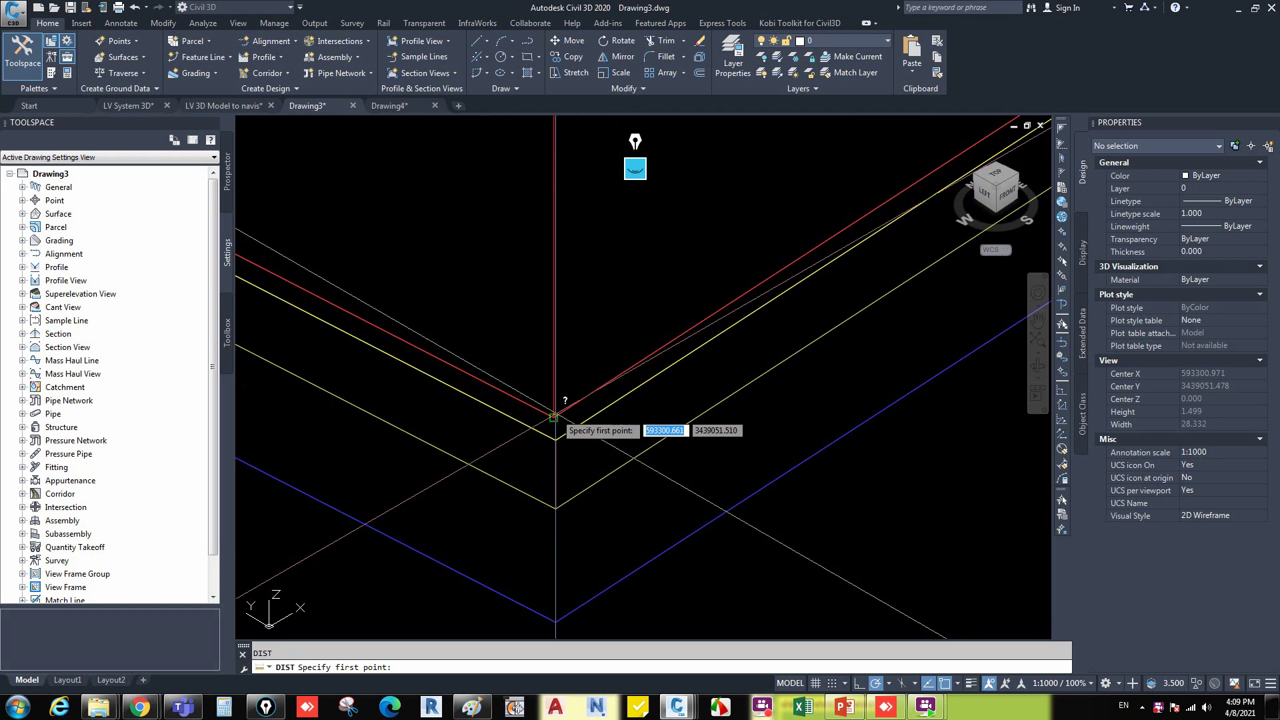
scroll(704, 336, "down", 6)
middle_click_drag(756, 307, 697, 370)
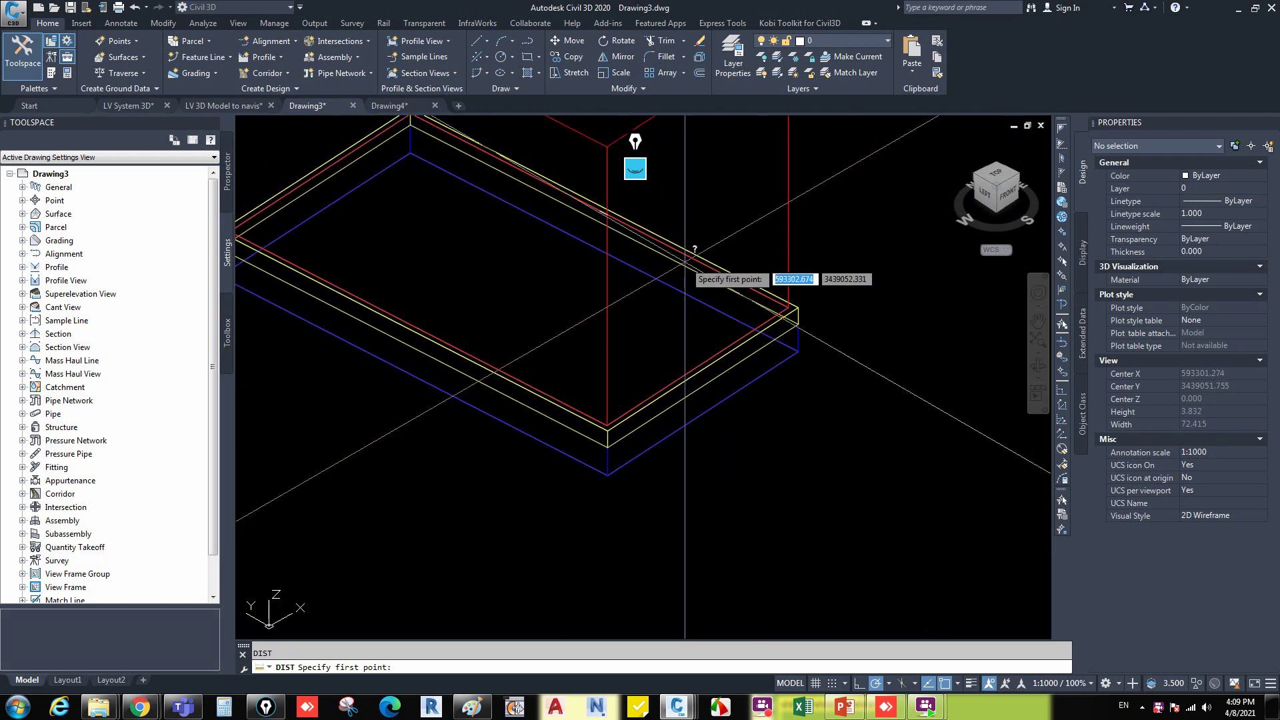
left_click(606, 425)
middle_click_drag(607, 425, 602, 453)
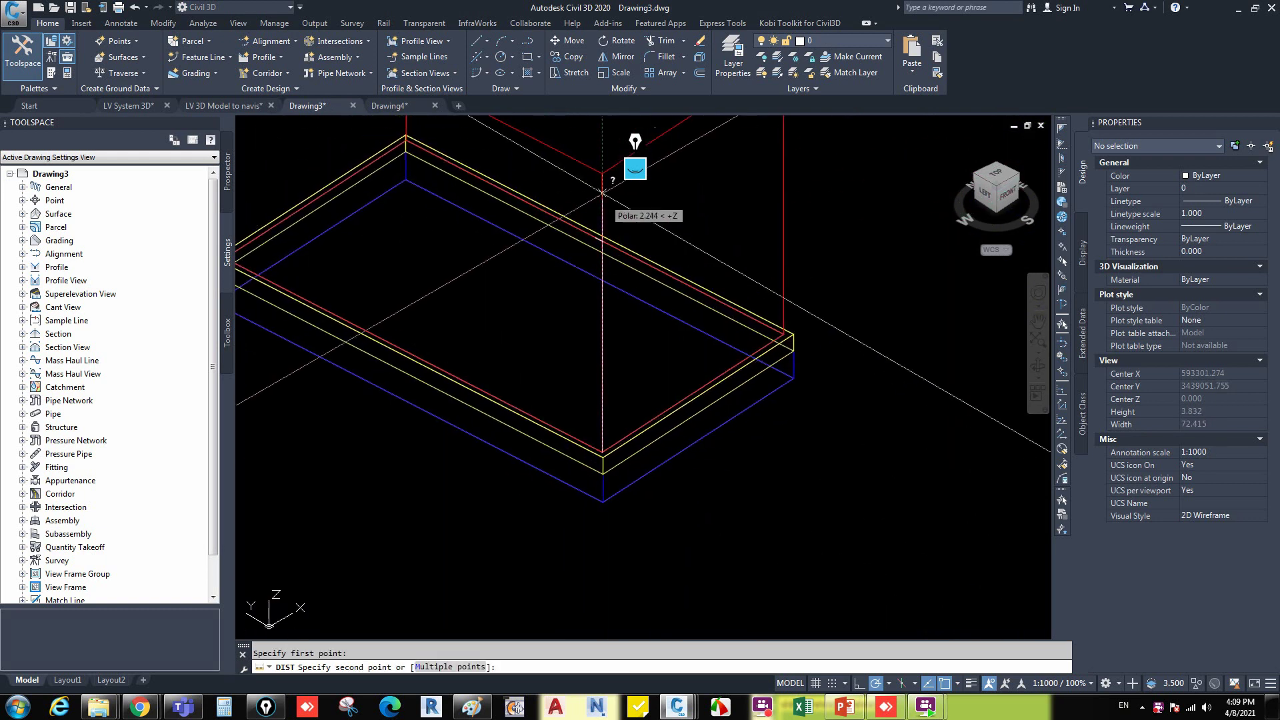
left_click(602, 172)
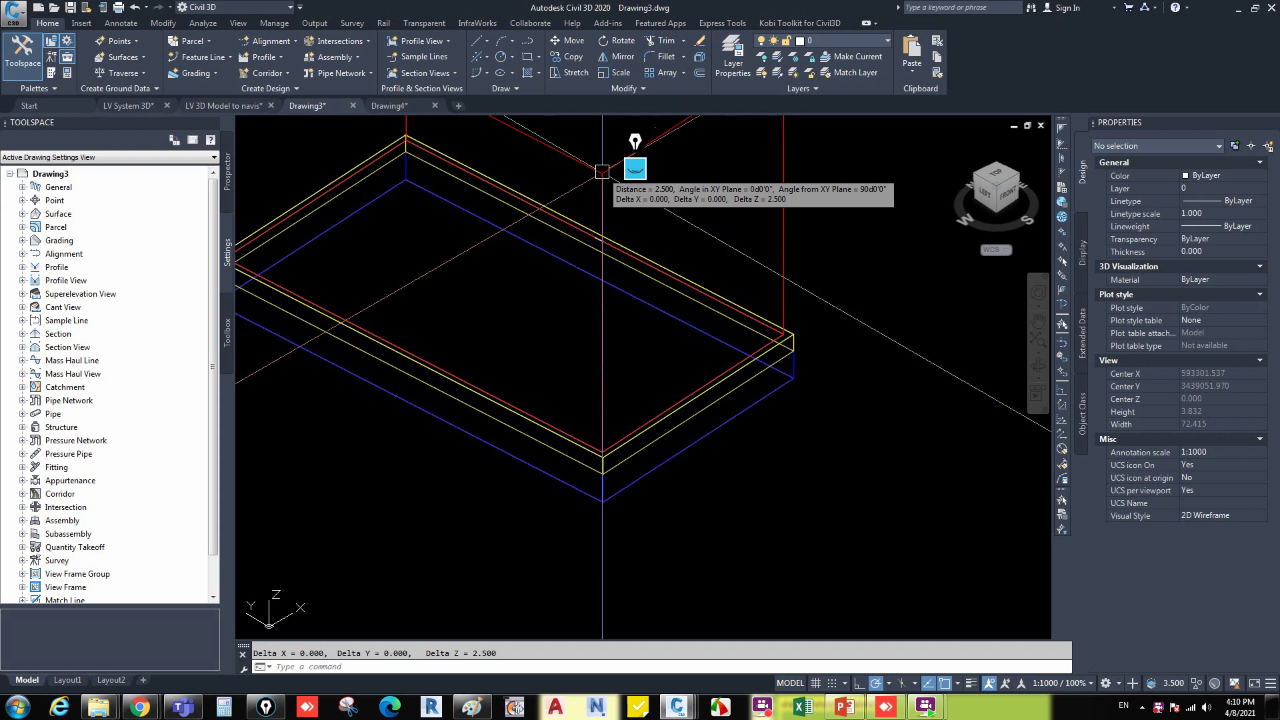
key("Escape")
Examine how the blue base, yellow slab and red box stack at the block's corner from a lower side view.
scroll(600, 422, "up", 4)
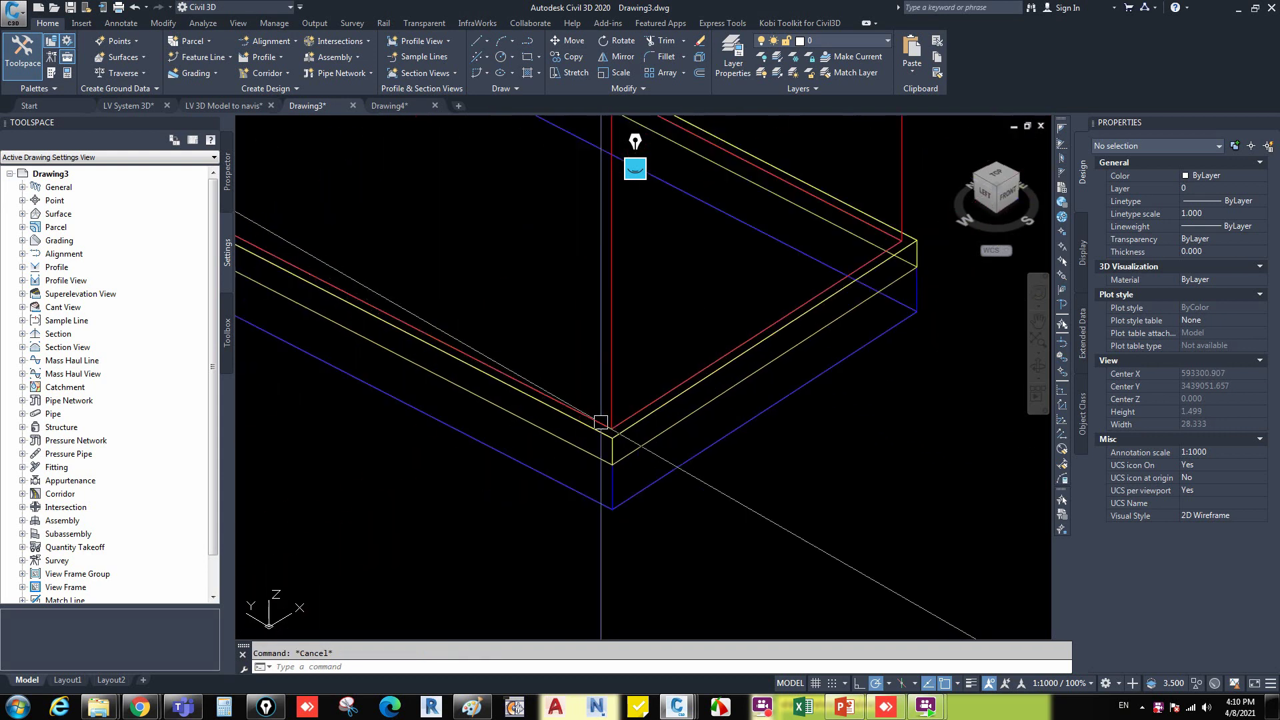
scroll(601, 422, "down", 4)
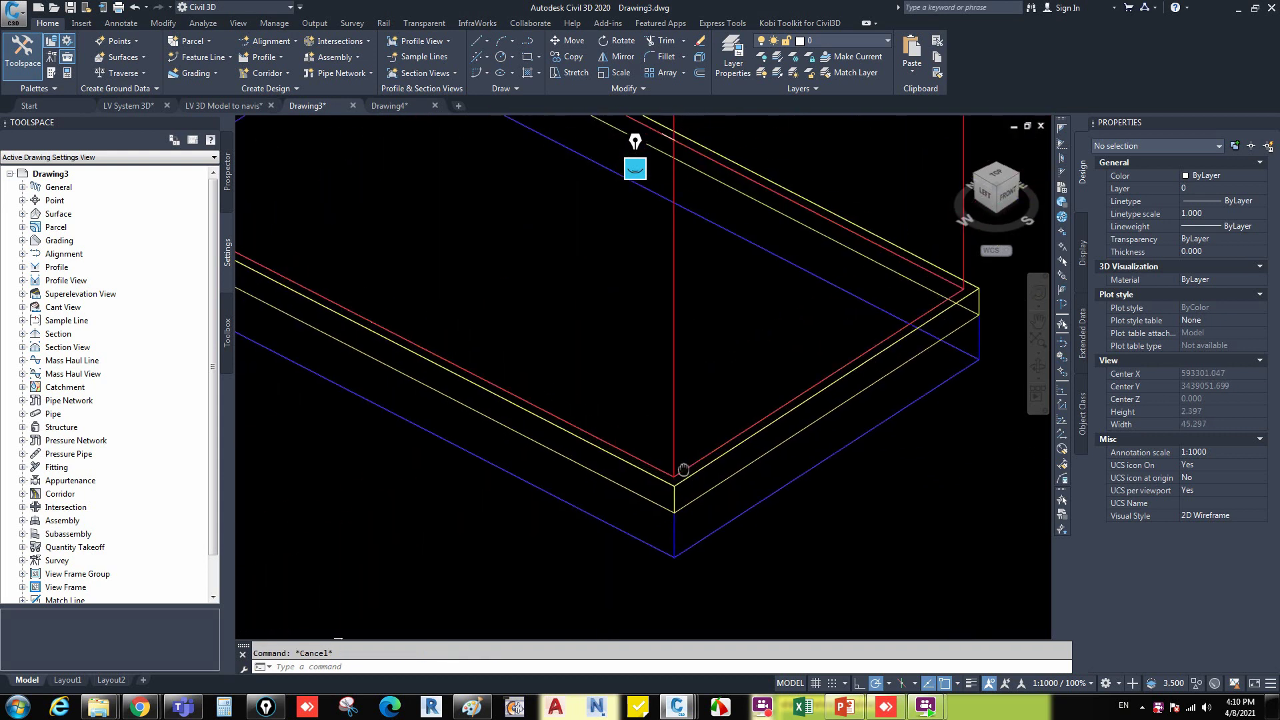
mouse_move(665, 383)
middle_mouse_down("shift")
mouse_move(755, 345)
mouse_move(707, 307)
middle_mouse_up("shift")
left_click(636, 169)
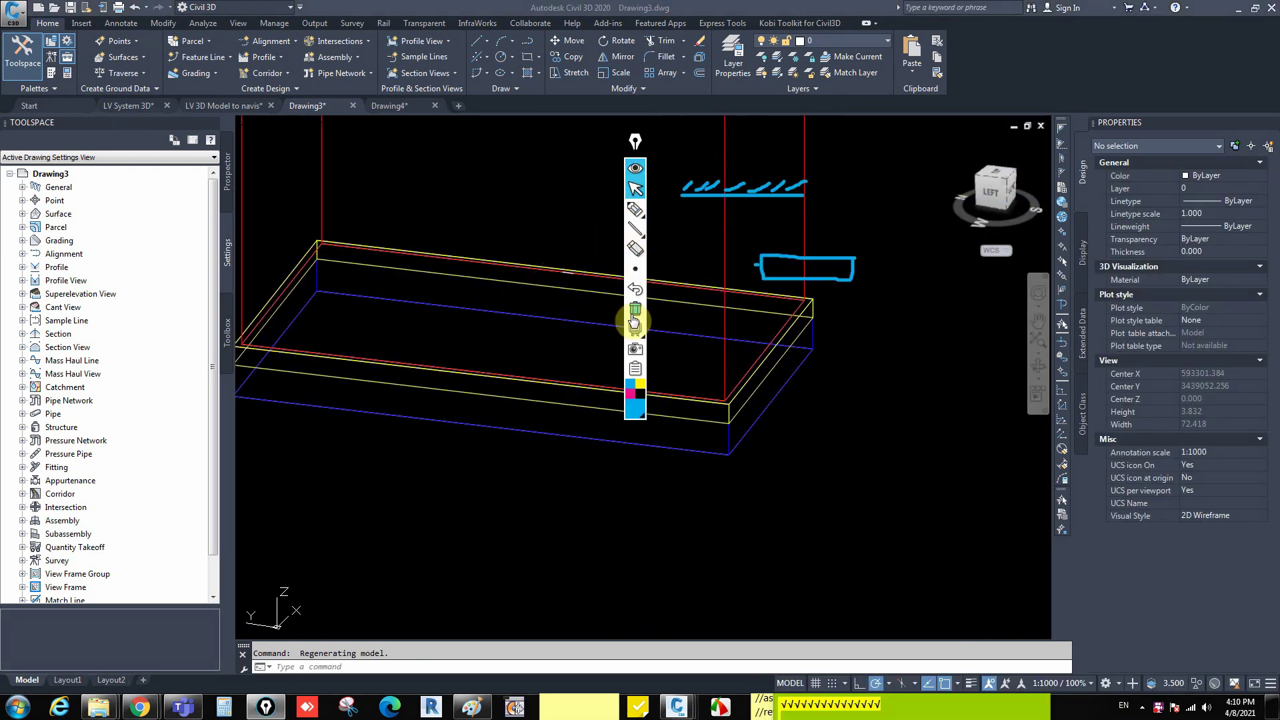
left_click(636, 208)
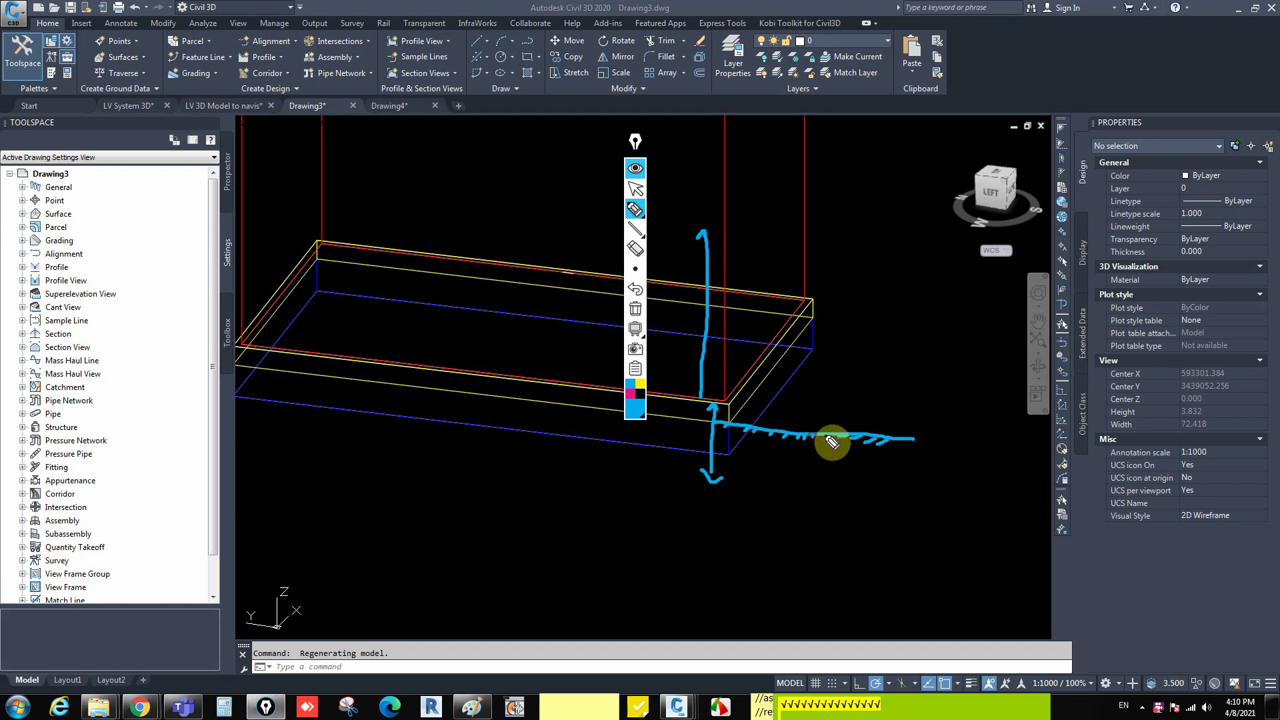
left_click(635, 172)
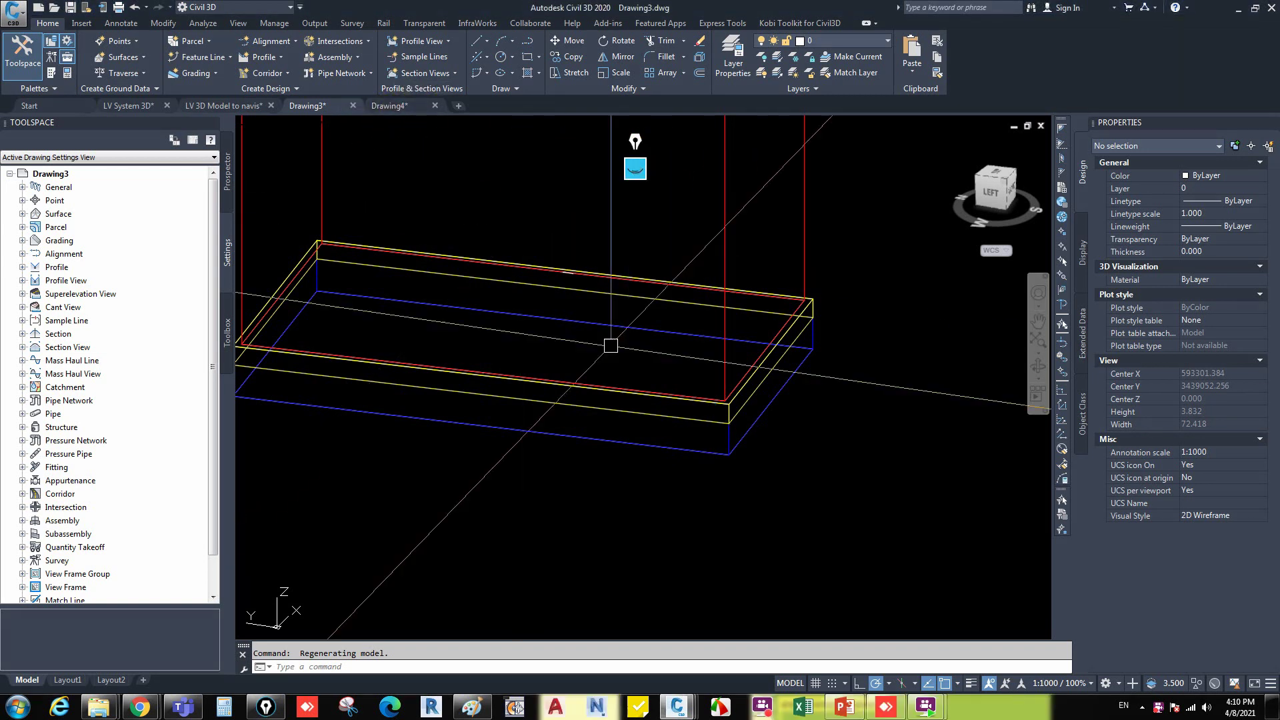
scroll(600, 347, "down", 4)
Return to Drawing4 and presspull the blue rectangle outline upward by 2.5 to form the transformer body.
left_click(403, 107)
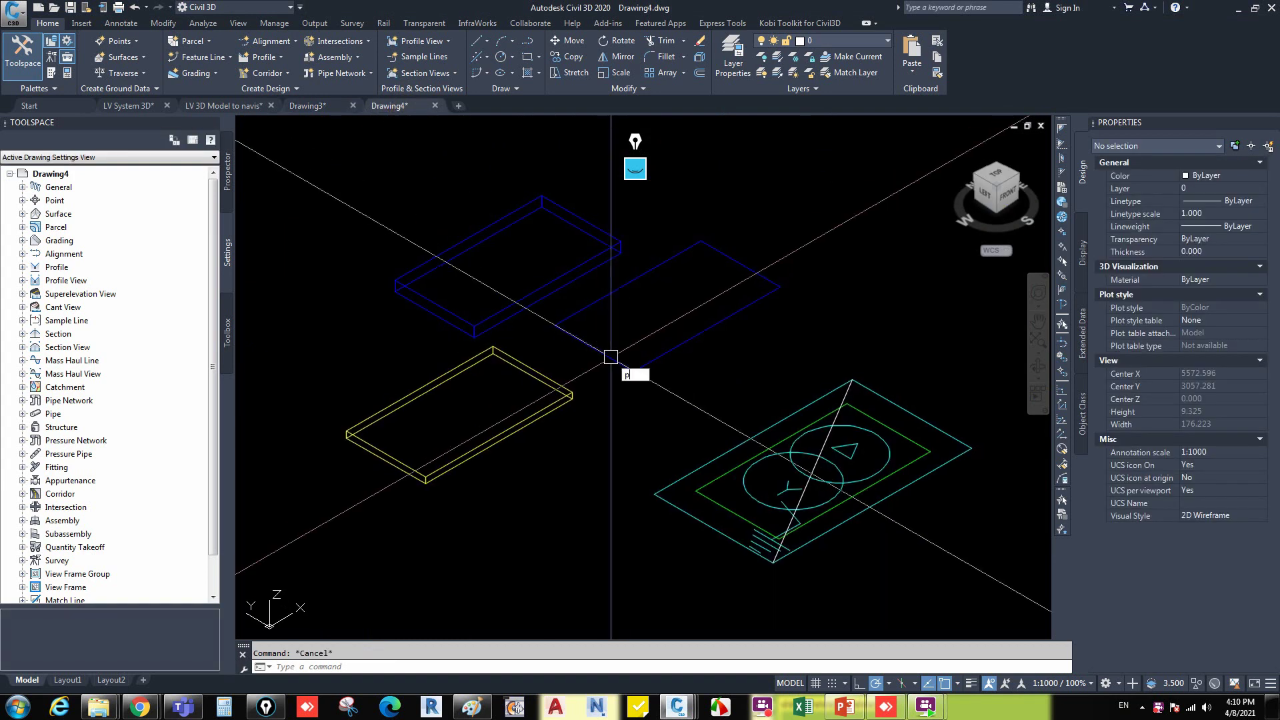
type("presspull")
key("Return")
left_click(667, 306)
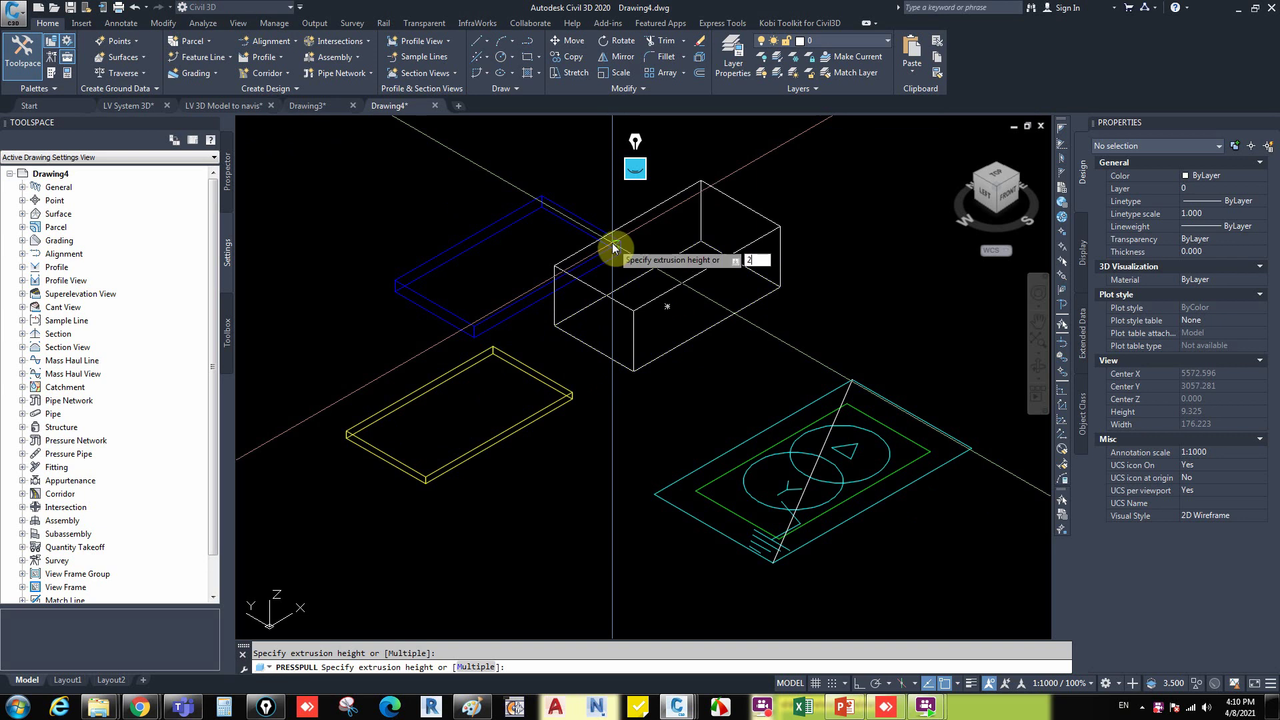
type("2.5")
key("Return")
key("Escape")
key("Escape")
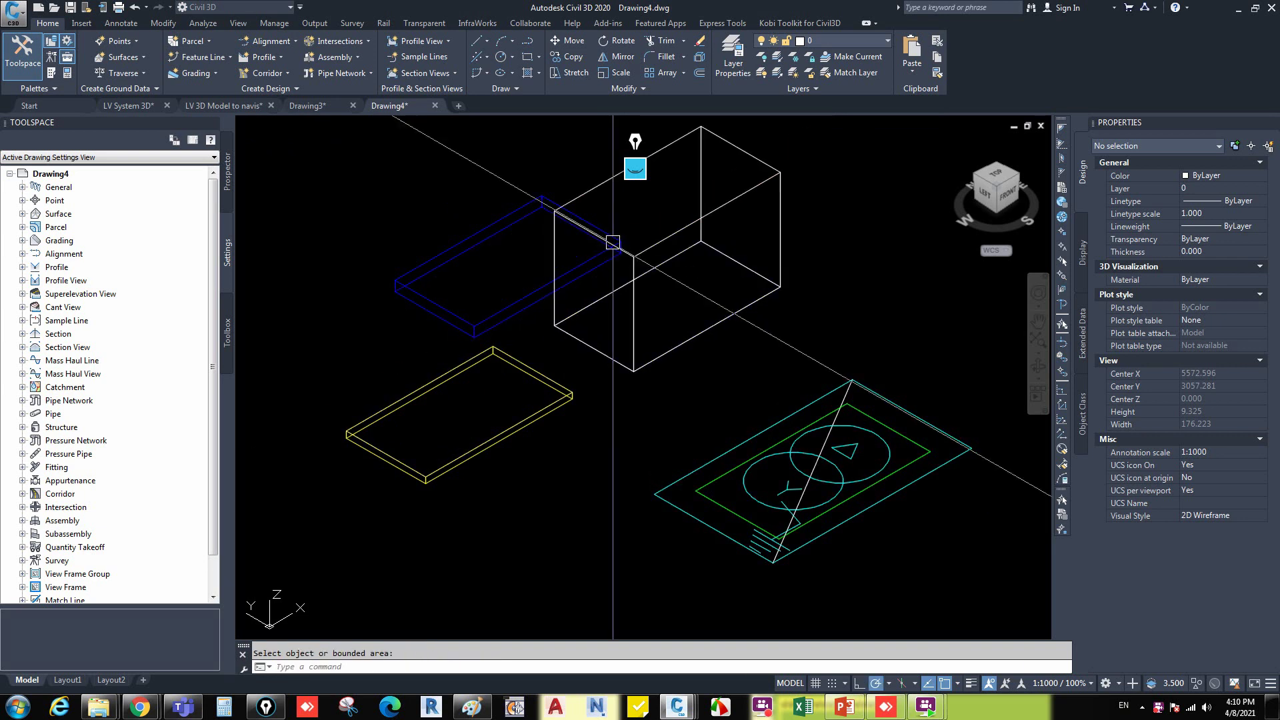
Set the colour of the extruded transformer body solid to red.
left_click(673, 297)
left_click(622, 311)
left_click(1200, 188)
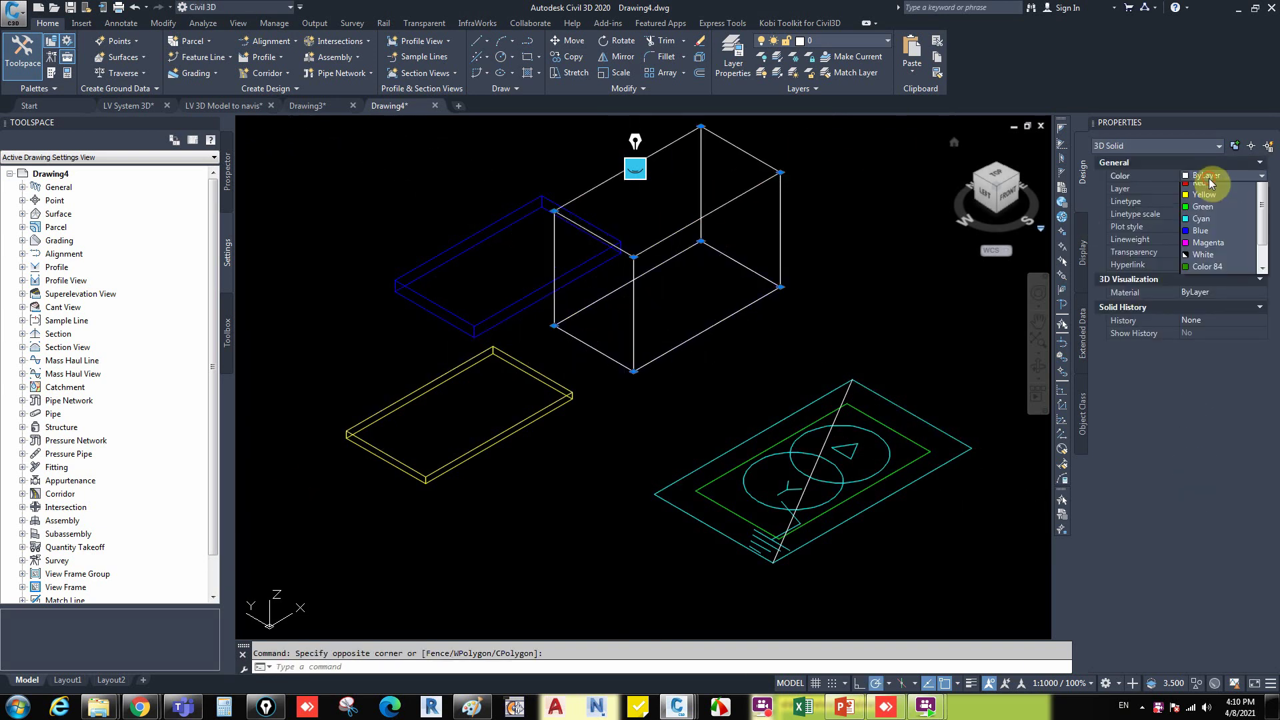
left_click(1207, 200)
key("Escape")
middle_click_drag(527, 330, 542, 329)
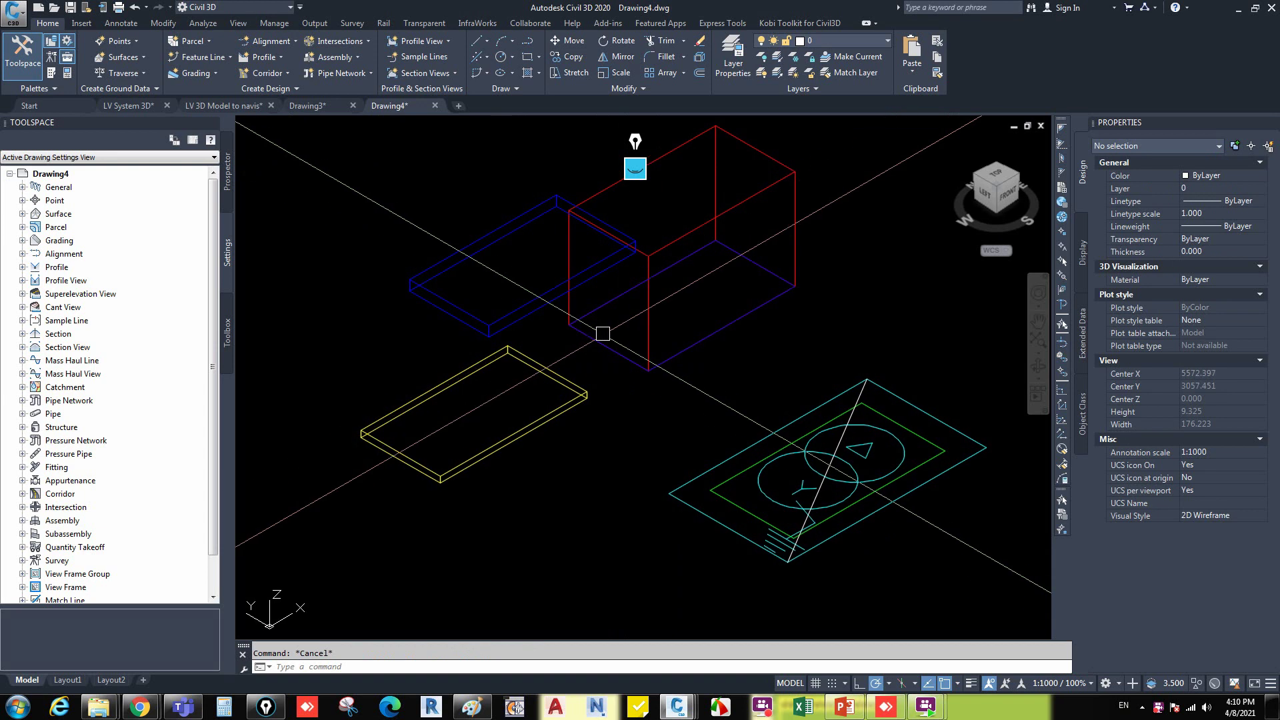
left_click(492, 359)
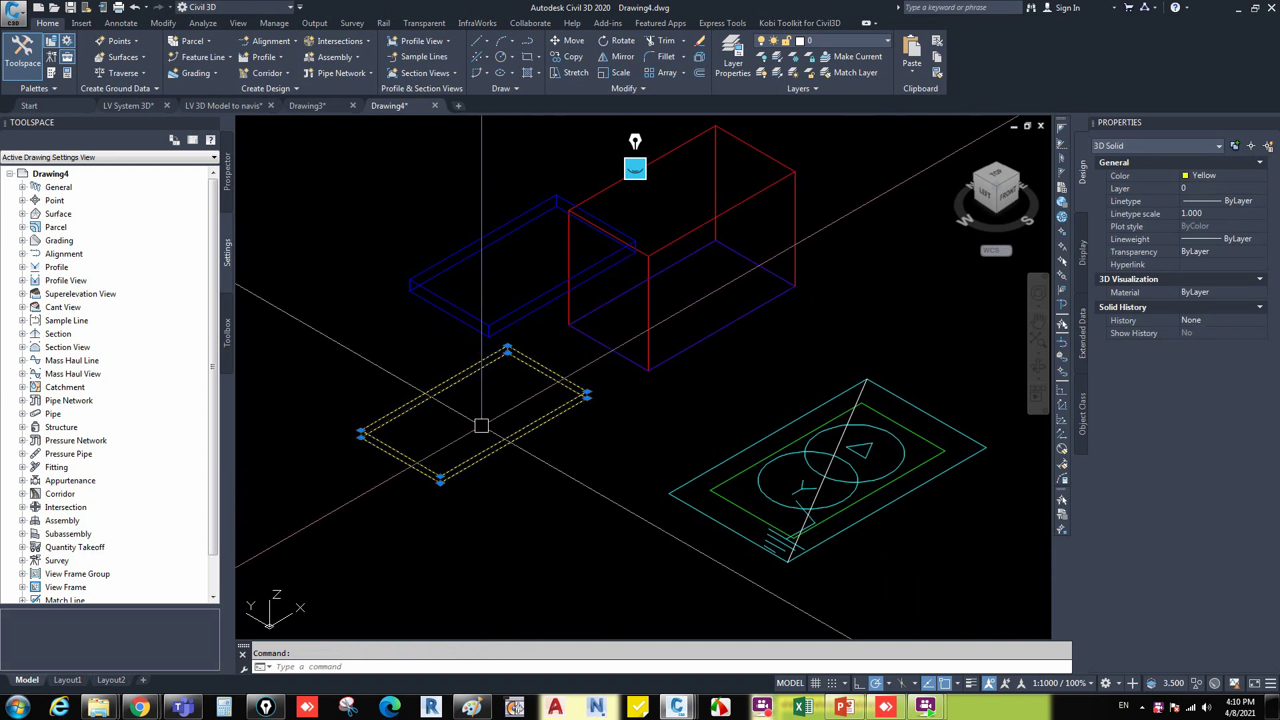
type("m")
key("Return")
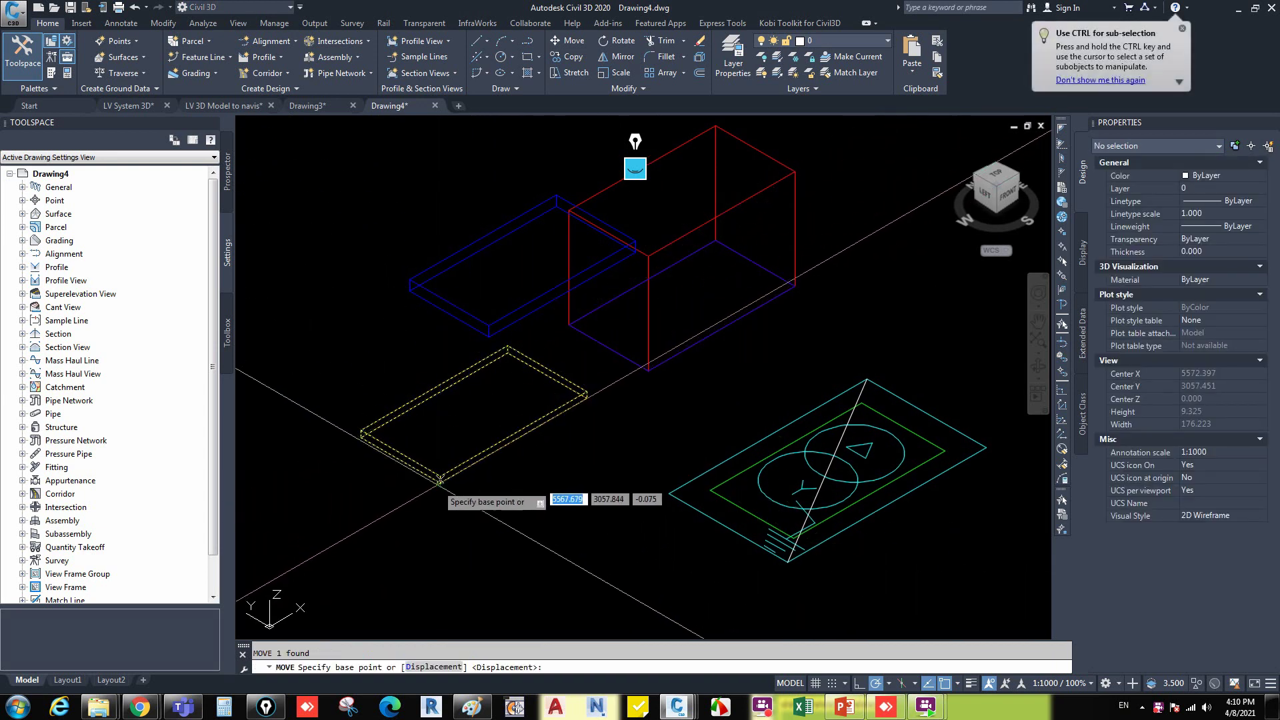
key("Escape")
Draw a diagonal polyline across the top face of the blue base, from its front corner to the opposite corner.
middle_click_drag(477, 331, 478, 359)
type("pl")
key("Return")
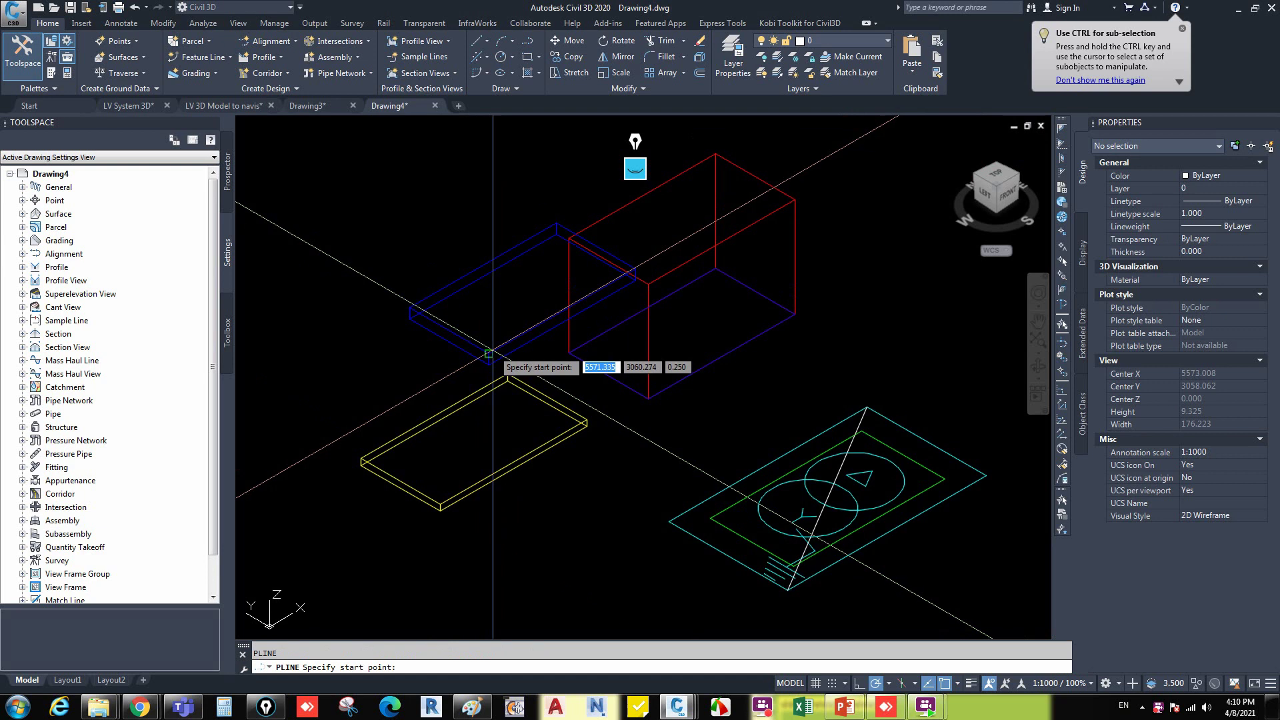
left_click(484, 349)
scroll(536, 210, "up", 4)
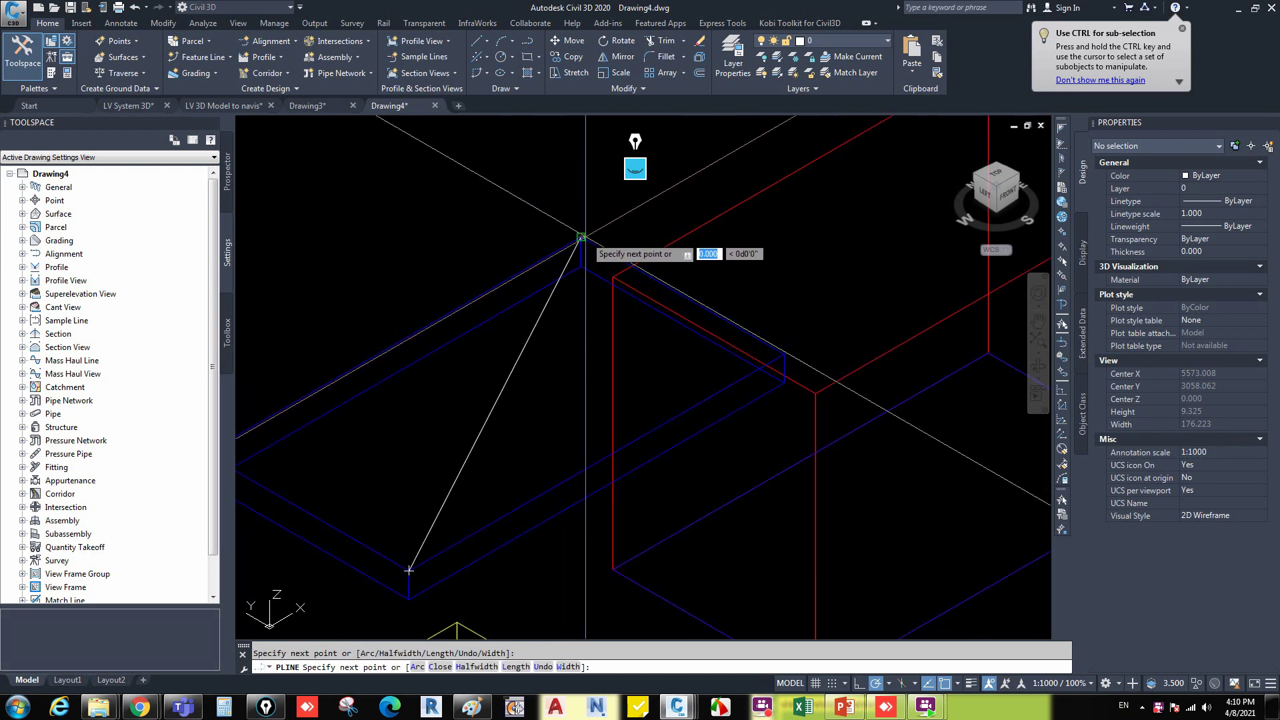
scroll(580, 237, "up", 6)
key("Escape")
scroll(593, 245, "down", 6)
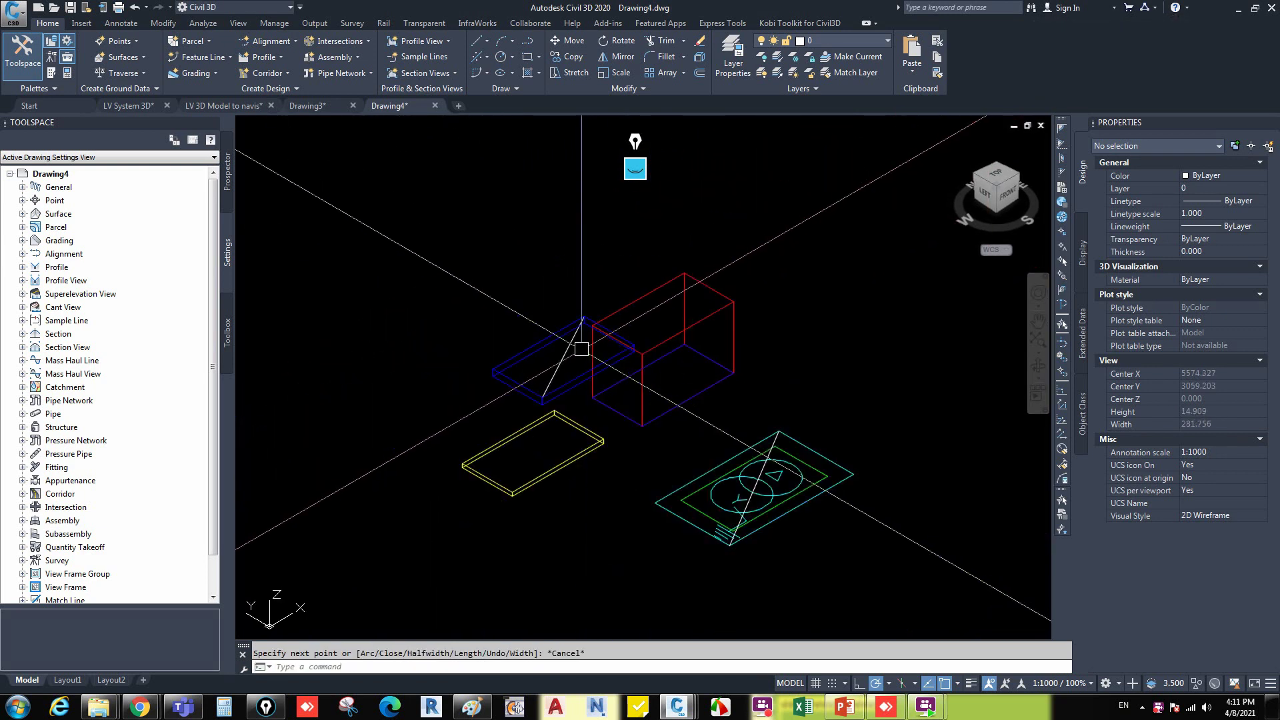
Move the yellow slab by its lower front corner onto the top front corner of the blue base.
left_click(534, 419)
scroll(525, 481, "up", 4)
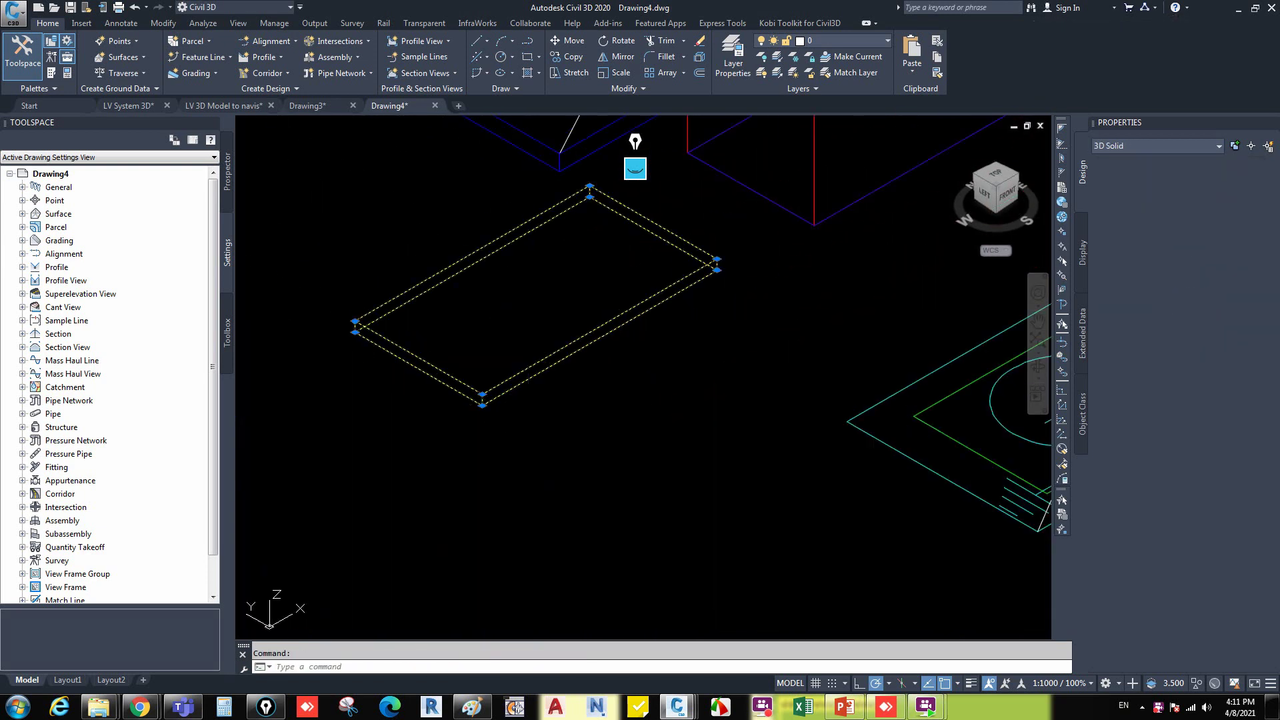
type("m")
key("Return")
left_click(484, 406)
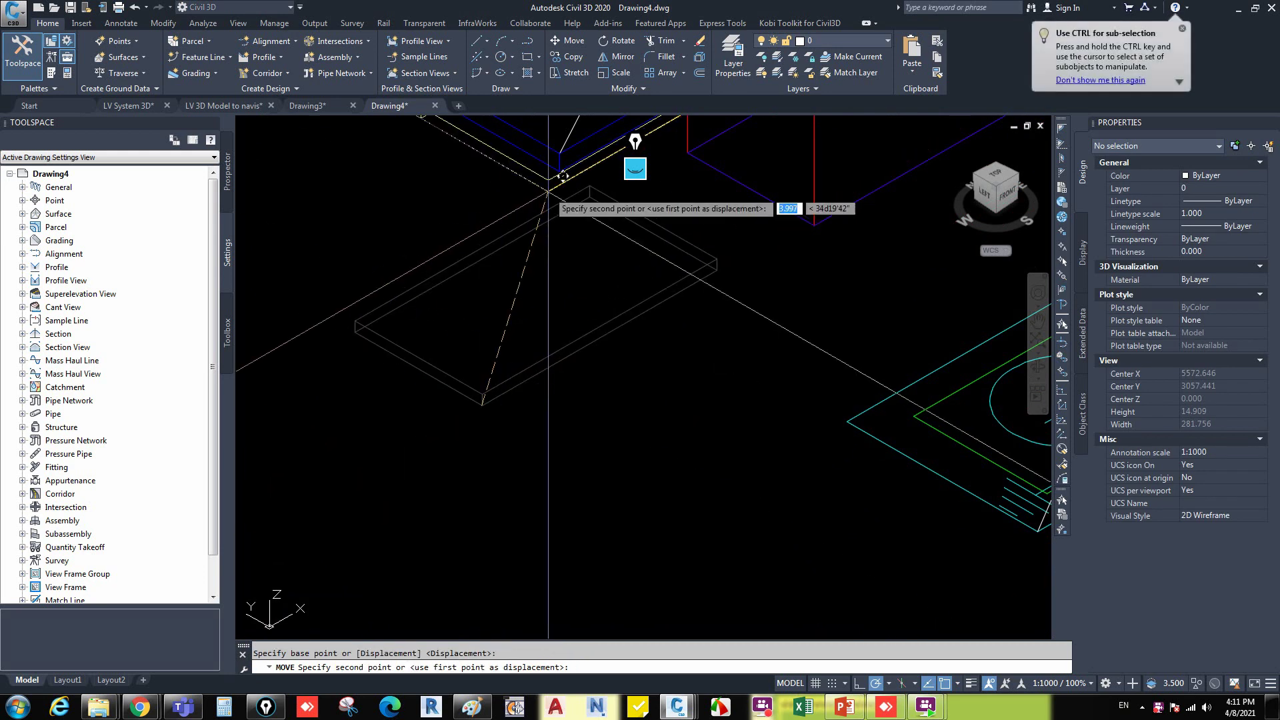
middle_click_drag(551, 189, 544, 325)
left_click(568, 274)
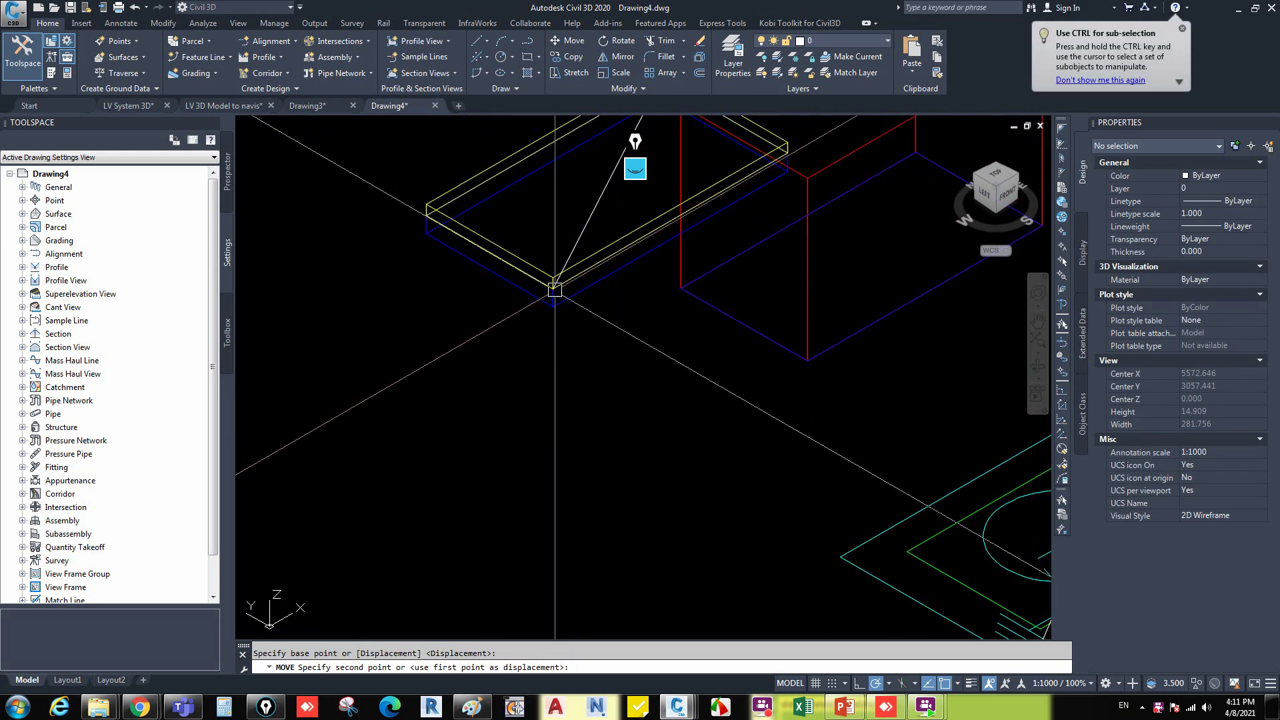
Move the red body by its lower front corner onto the top front corner of the yellow slab.
left_click(732, 318)
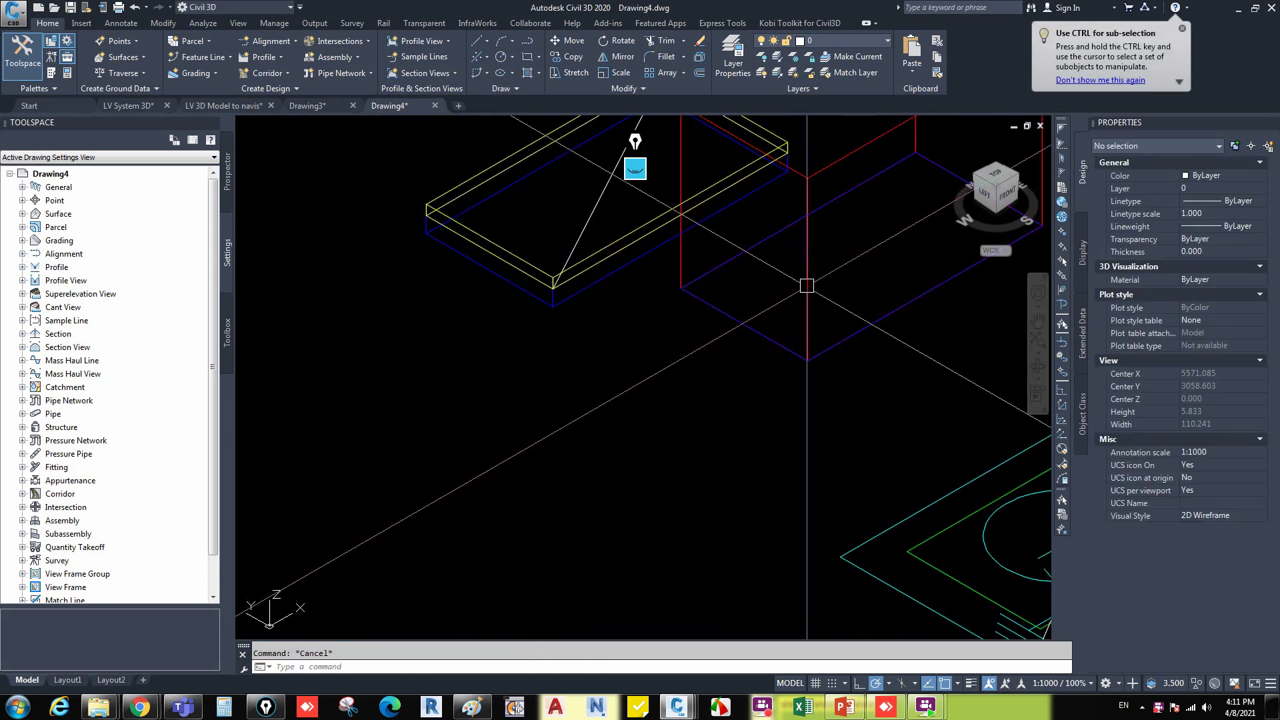
key("Escape")
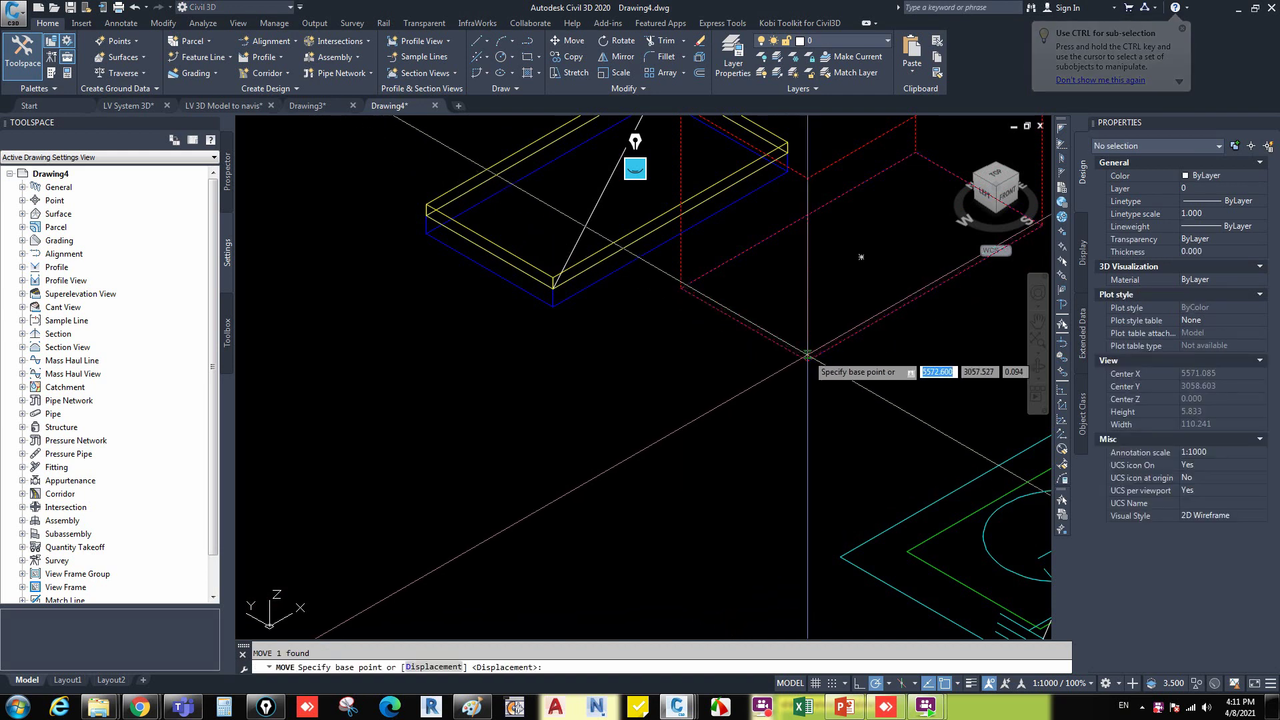
left_click(807, 361)
scroll(546, 262, "up", 3)
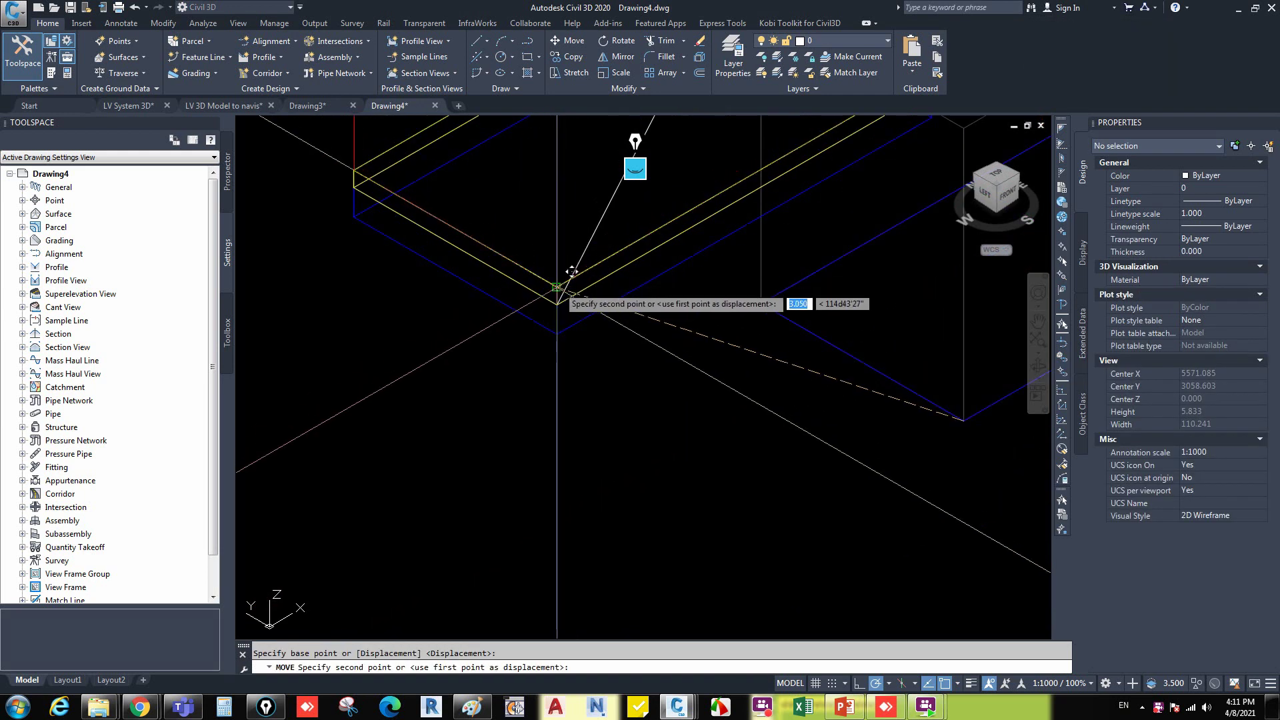
left_click(557, 287)
scroll(569, 341, "down", 5)
key("Escape")
Erase the leftover blue rectangle outline beside the stacked model.
left_click(673, 355)
left_click(656, 339)
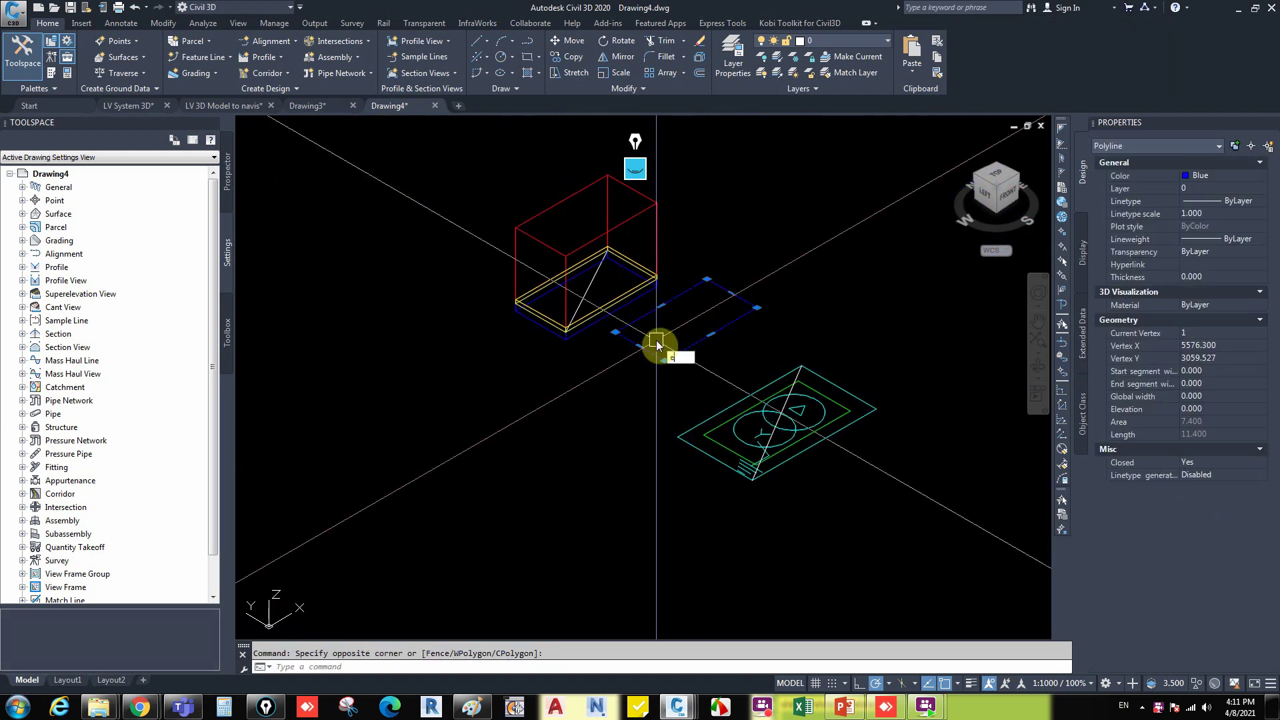
key("Escape")
middle_click_drag(622, 321, 604, 364)
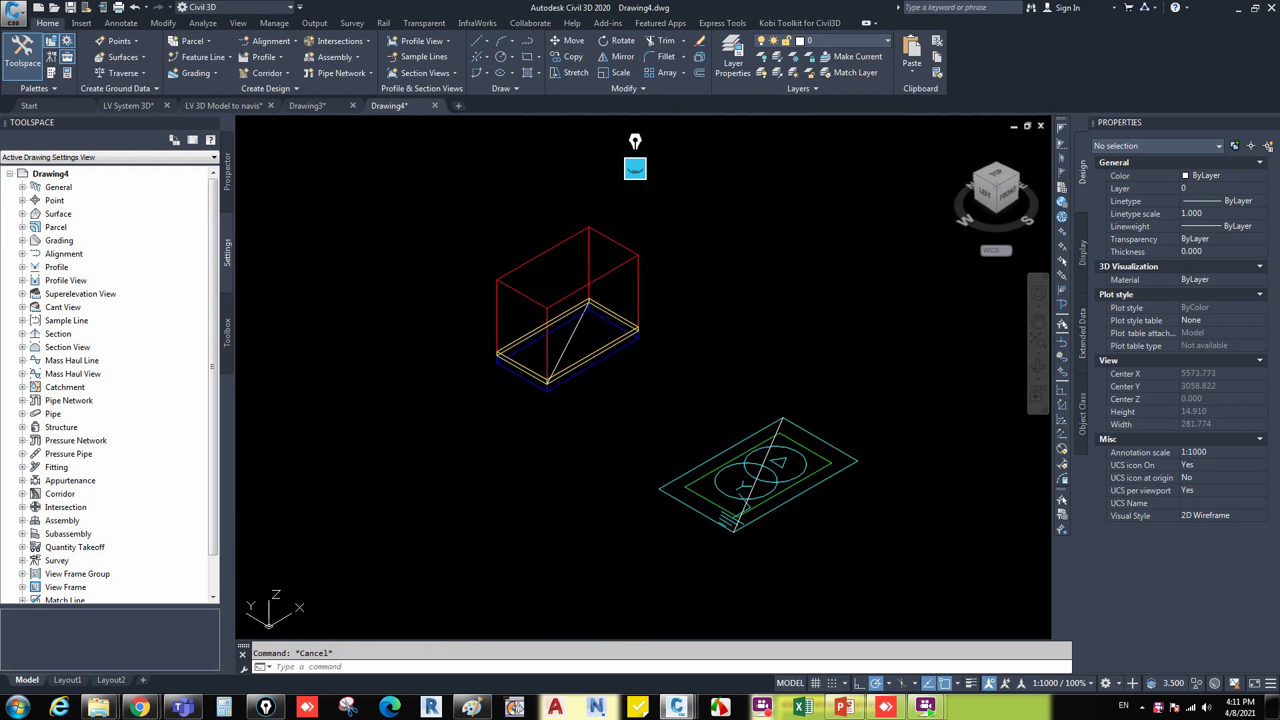
Define the stacked solids and diagonal line as block TR-3D, with the base point at the diagonal's midpoint and objects converted to block.
type("b")
key("Return")
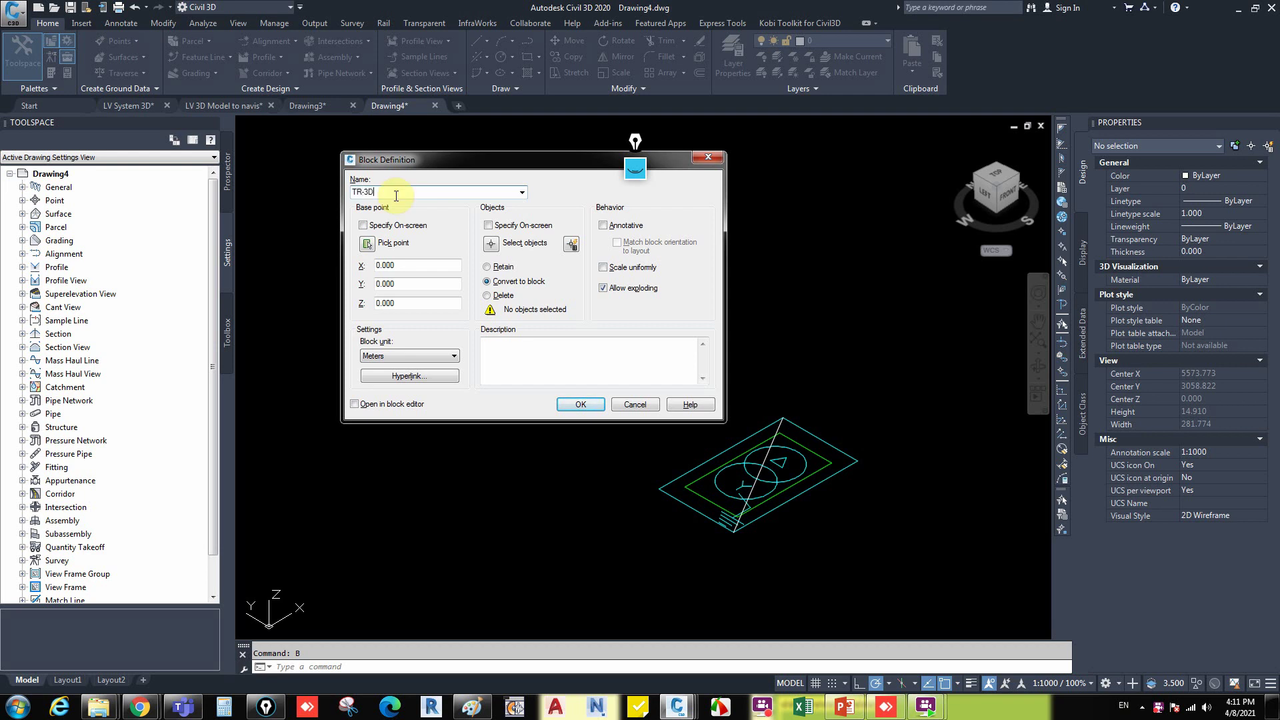
left_click(368, 241)
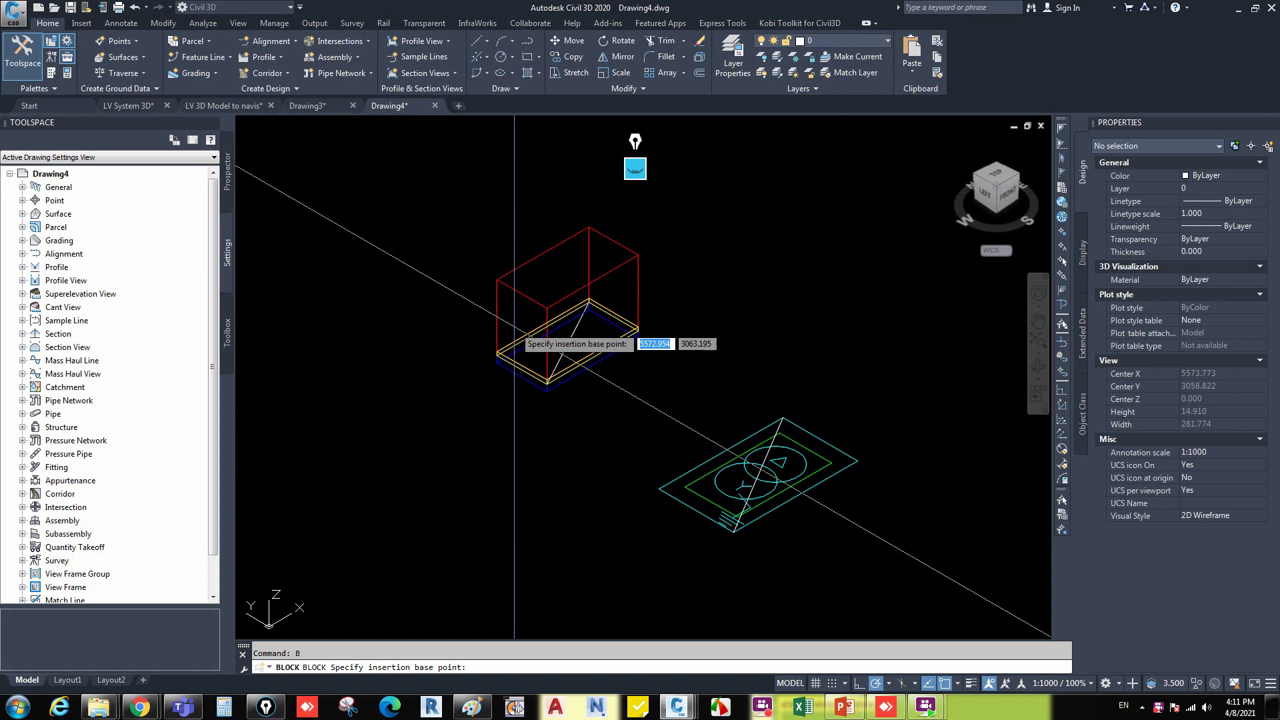
left_click(566, 343)
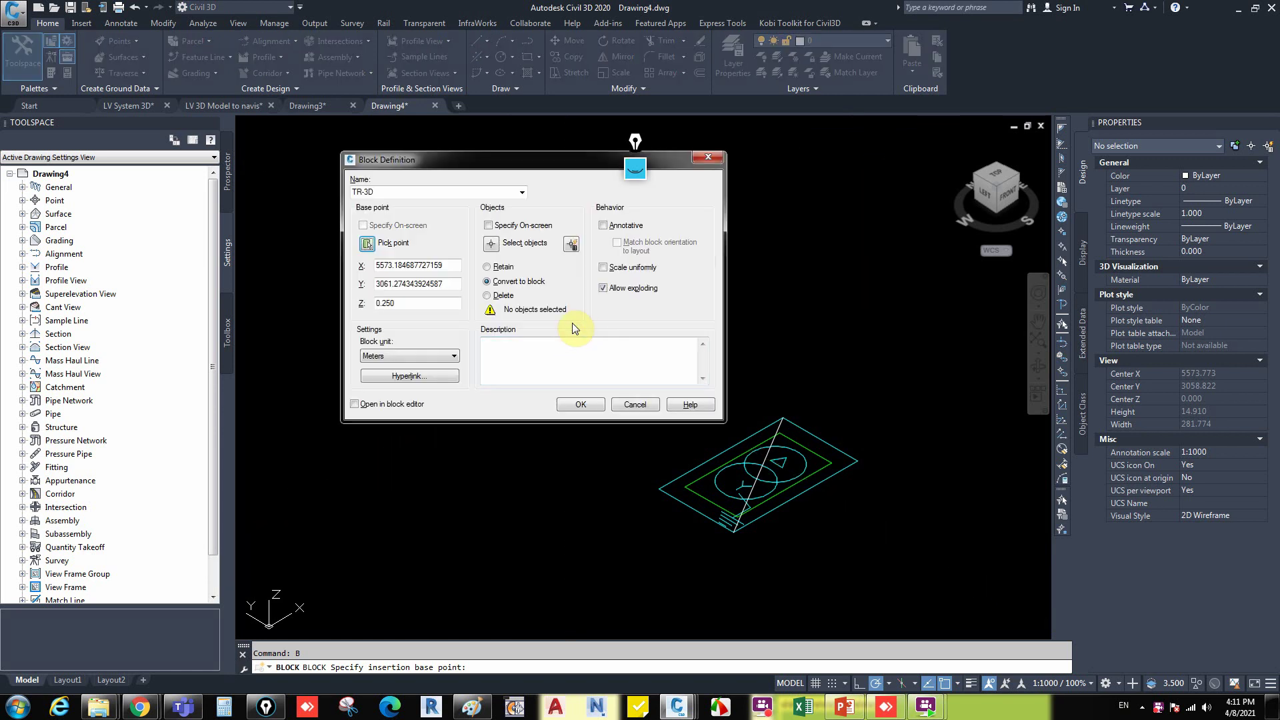
left_click(580, 406)
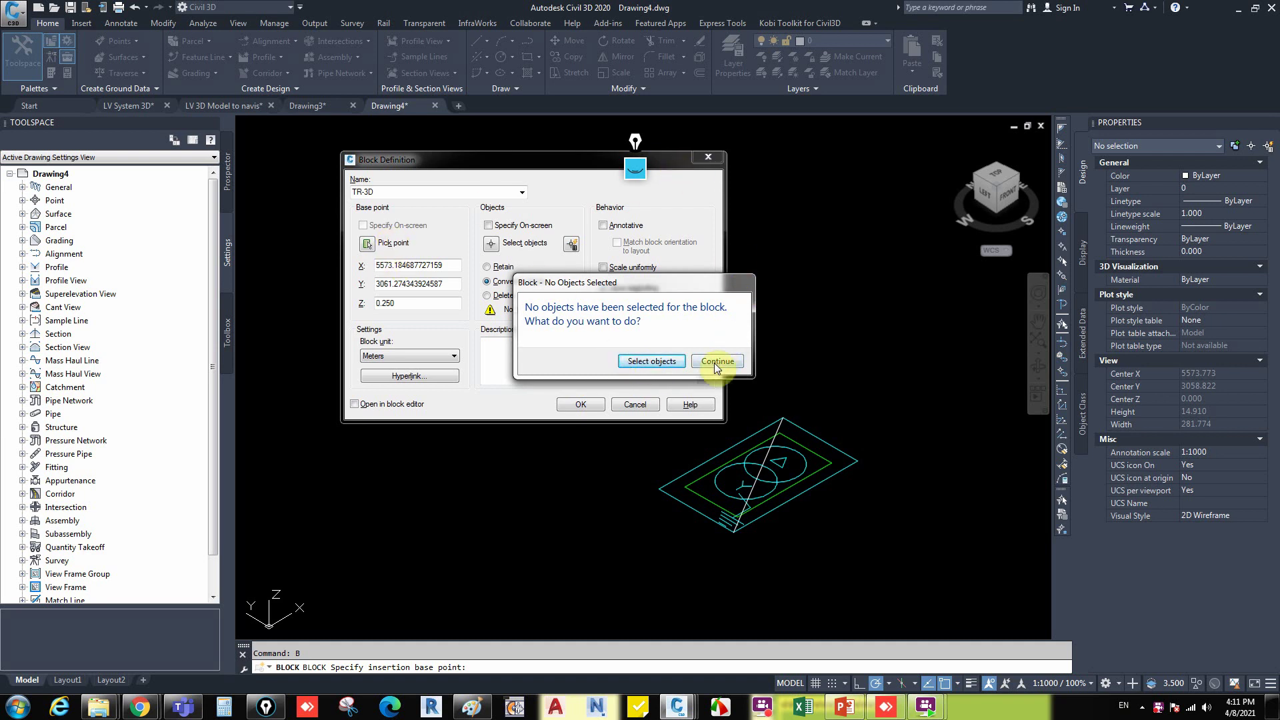
left_click(635, 364)
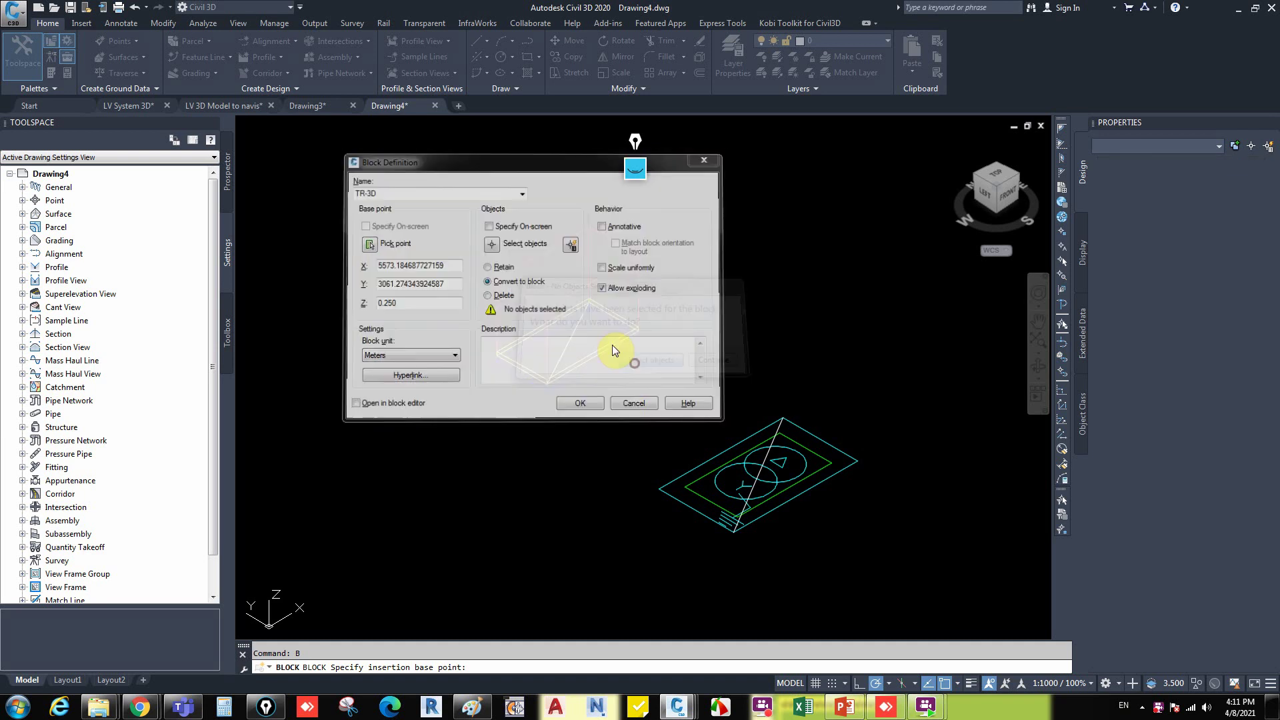
left_click(403, 183)
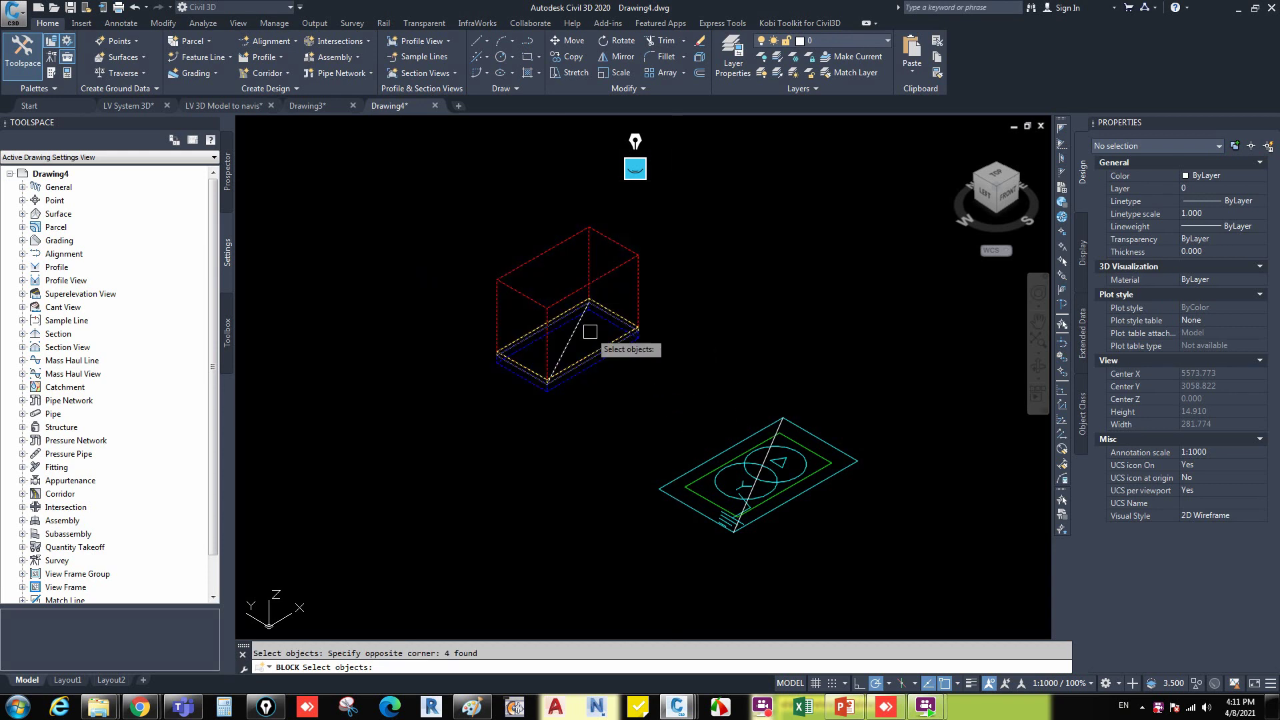
key("Return")
left_click(367, 245)
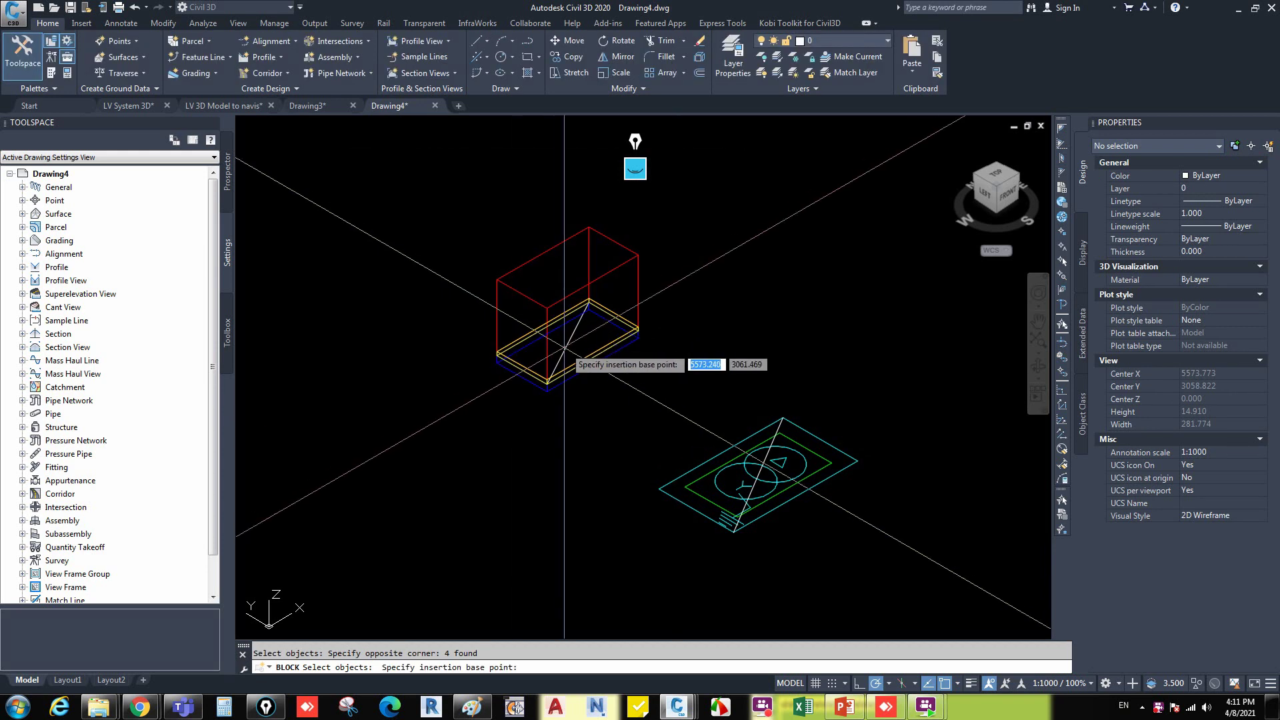
left_click(567, 345)
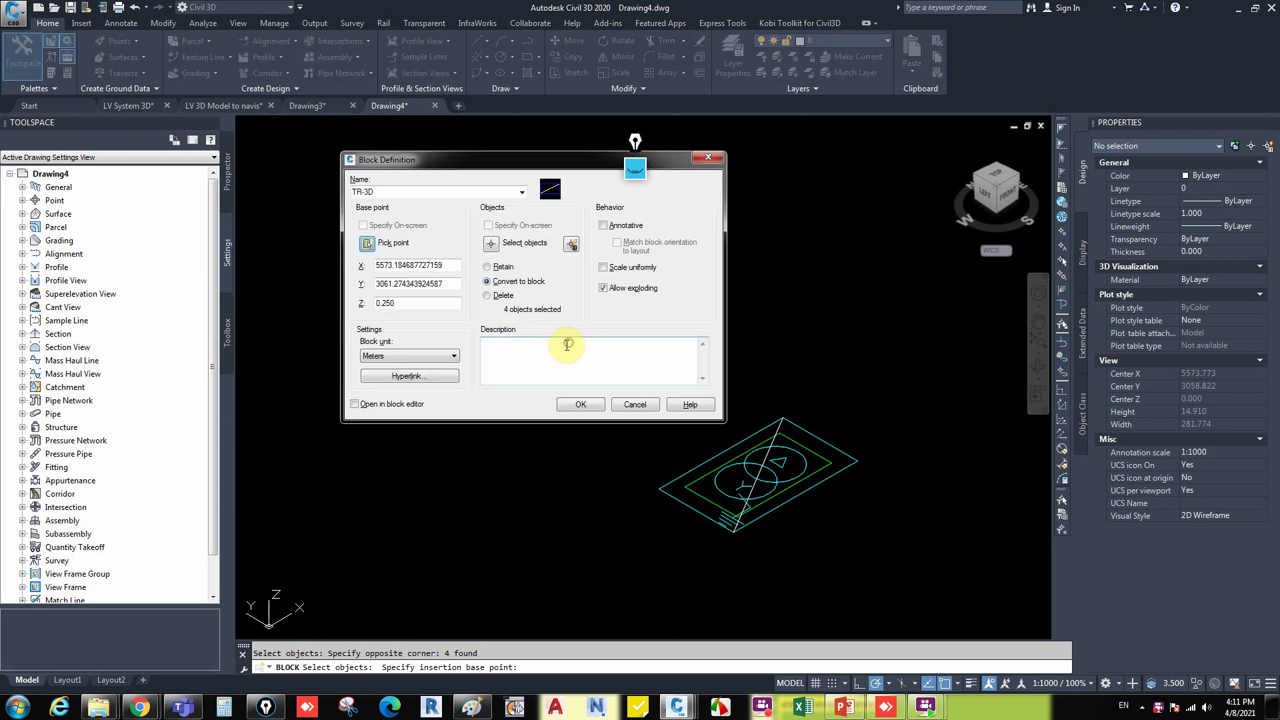
left_click(578, 405)
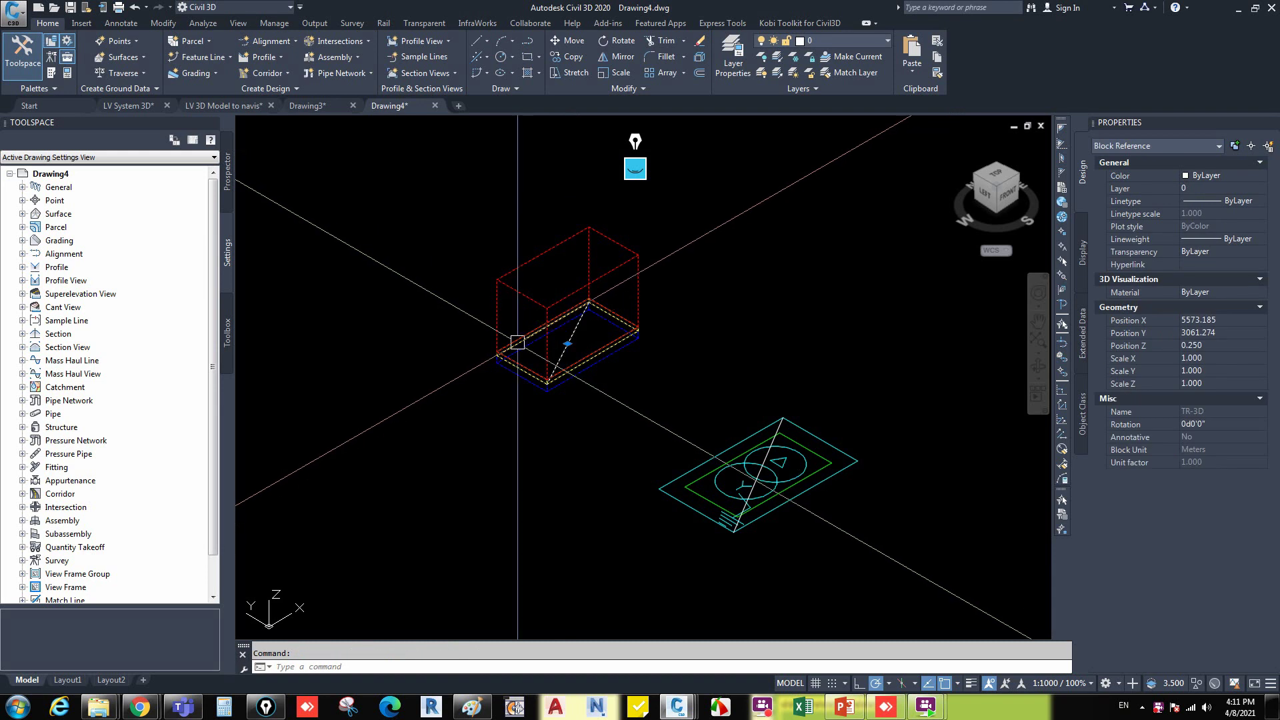
Move the TR-3D block so that it sits beside the 2D transformer symbol.
key("Escape")
left_click(575, 380)
middle_click_drag(578, 384, 585, 366)
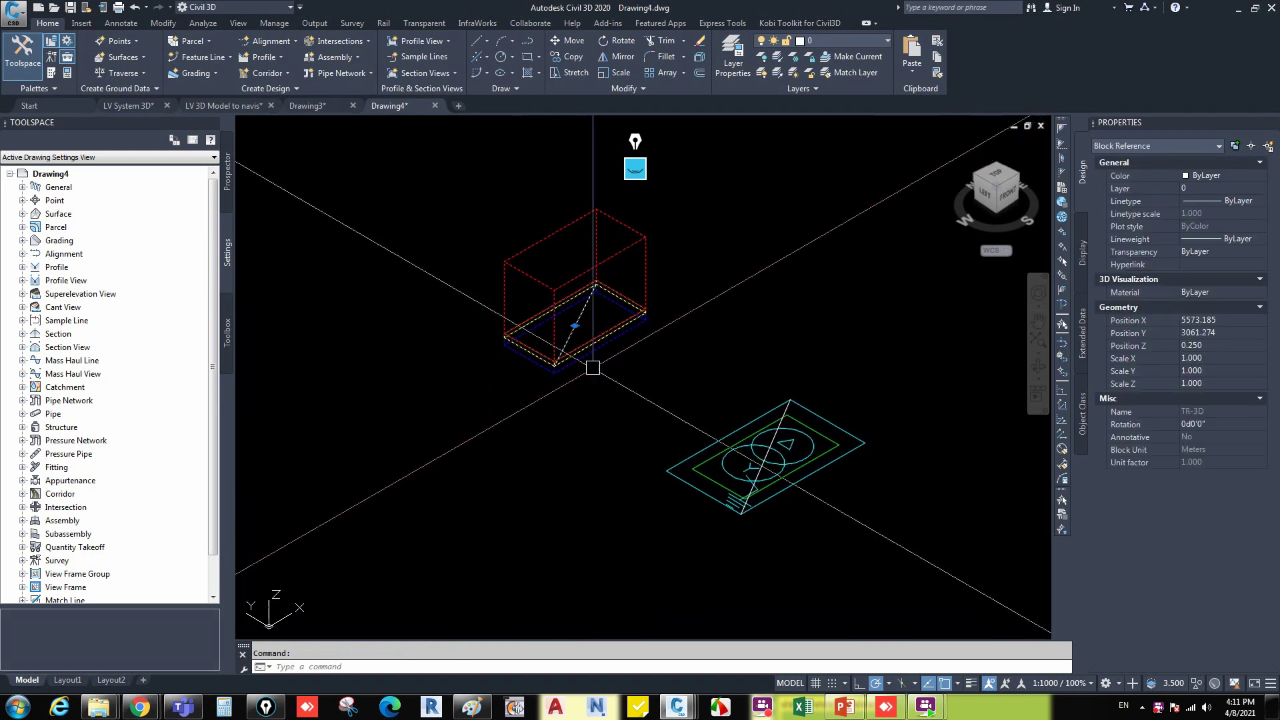
type("m")
key("space")
left_click(588, 340)
left_click(494, 484)
key("Escape")
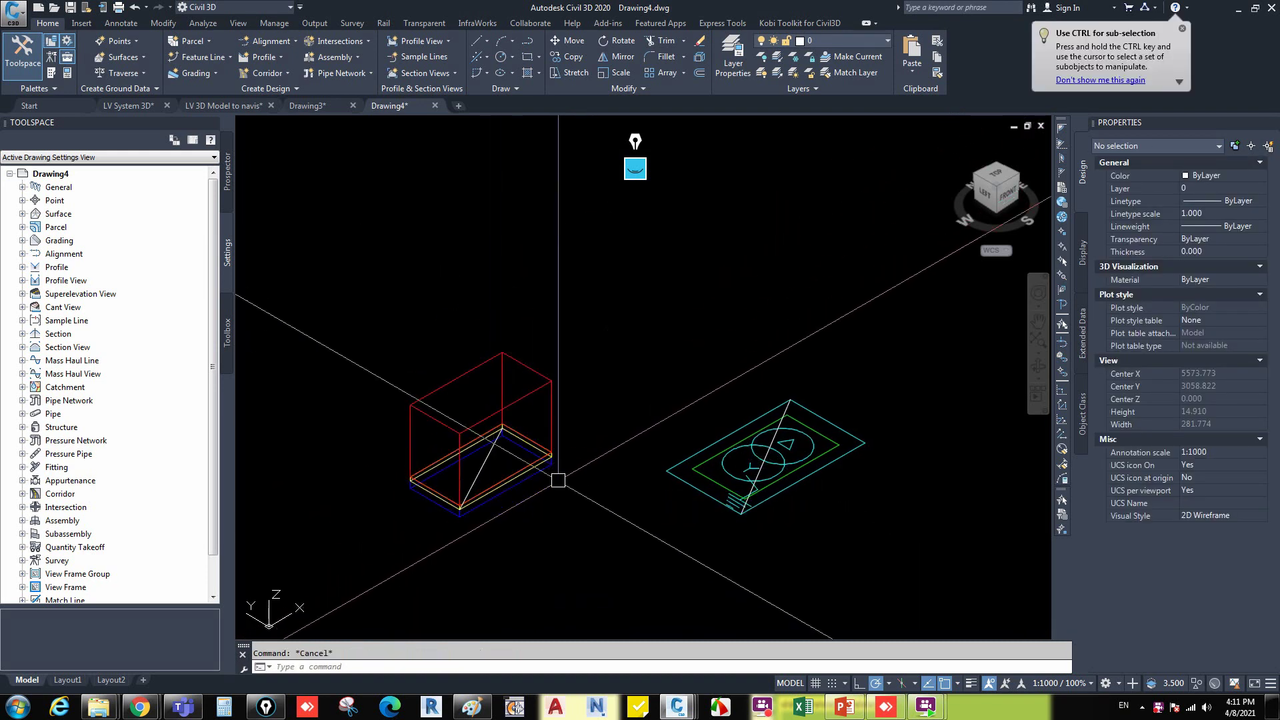
middle_click_drag(558, 480, 544, 421)
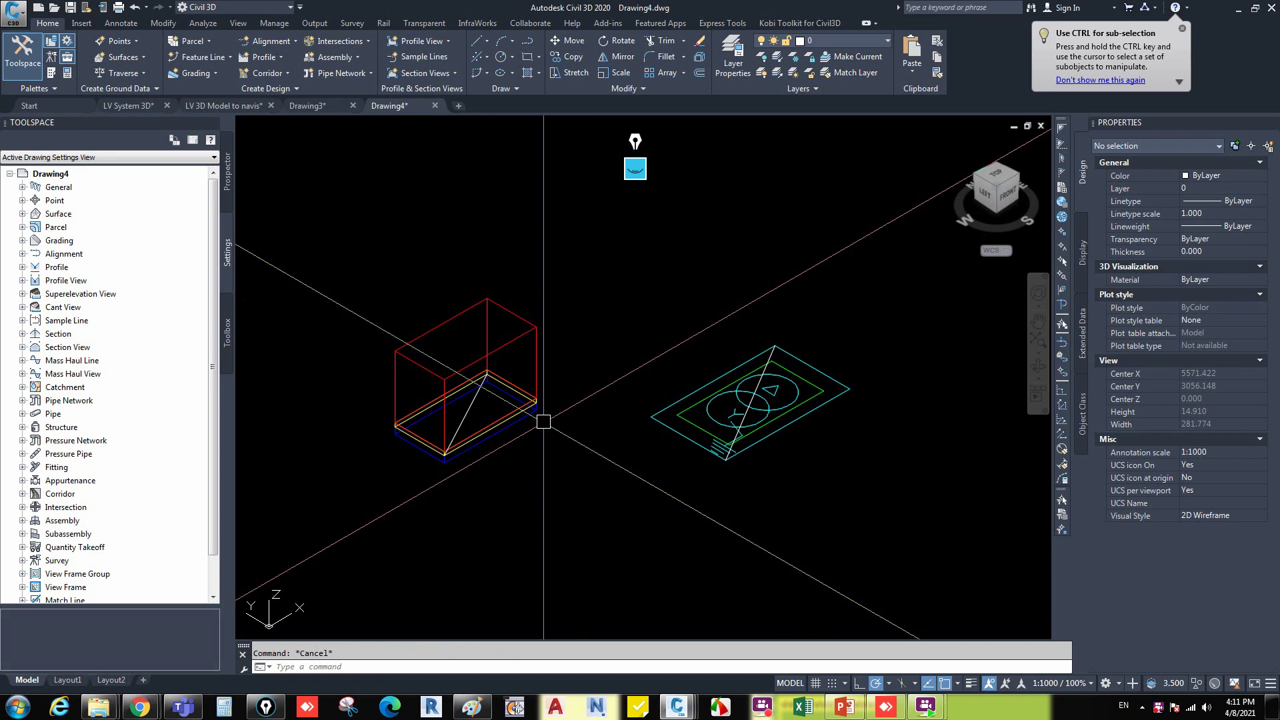
Run AECCMVBLOCKDEFEDIT and create a new multi-view block definition named TR-MV.
type("AE")
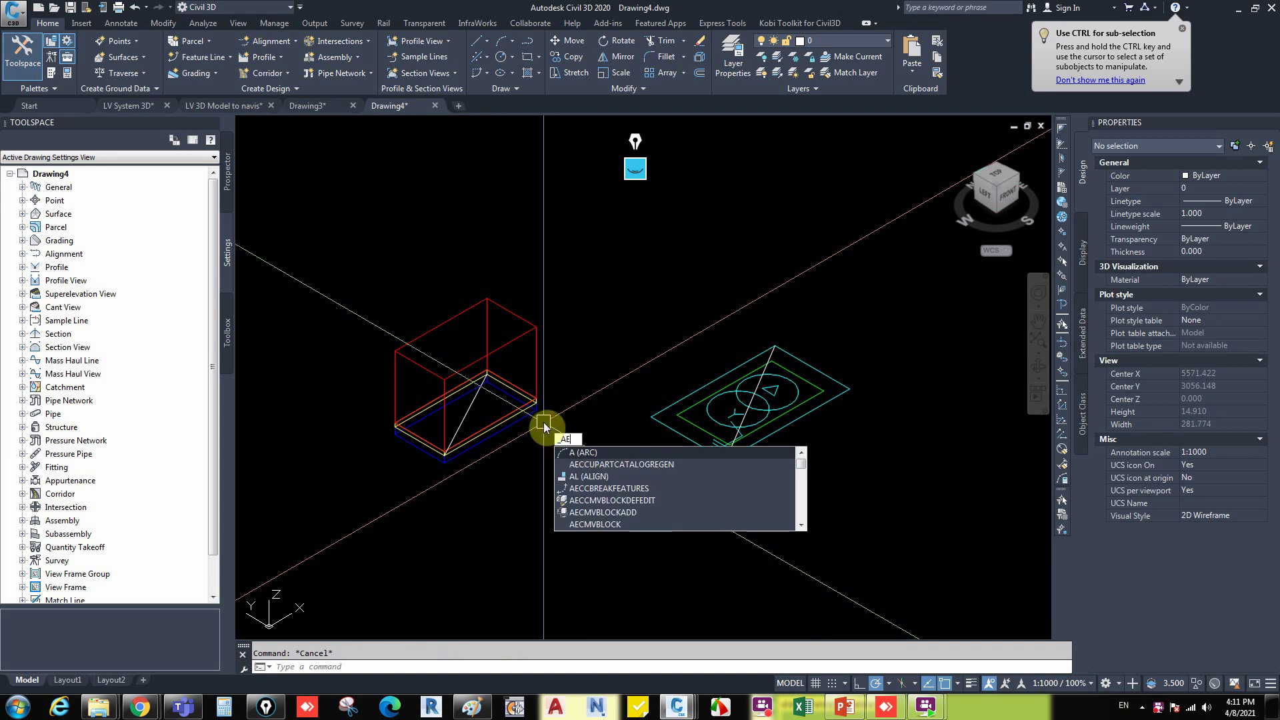
type("CCMV")
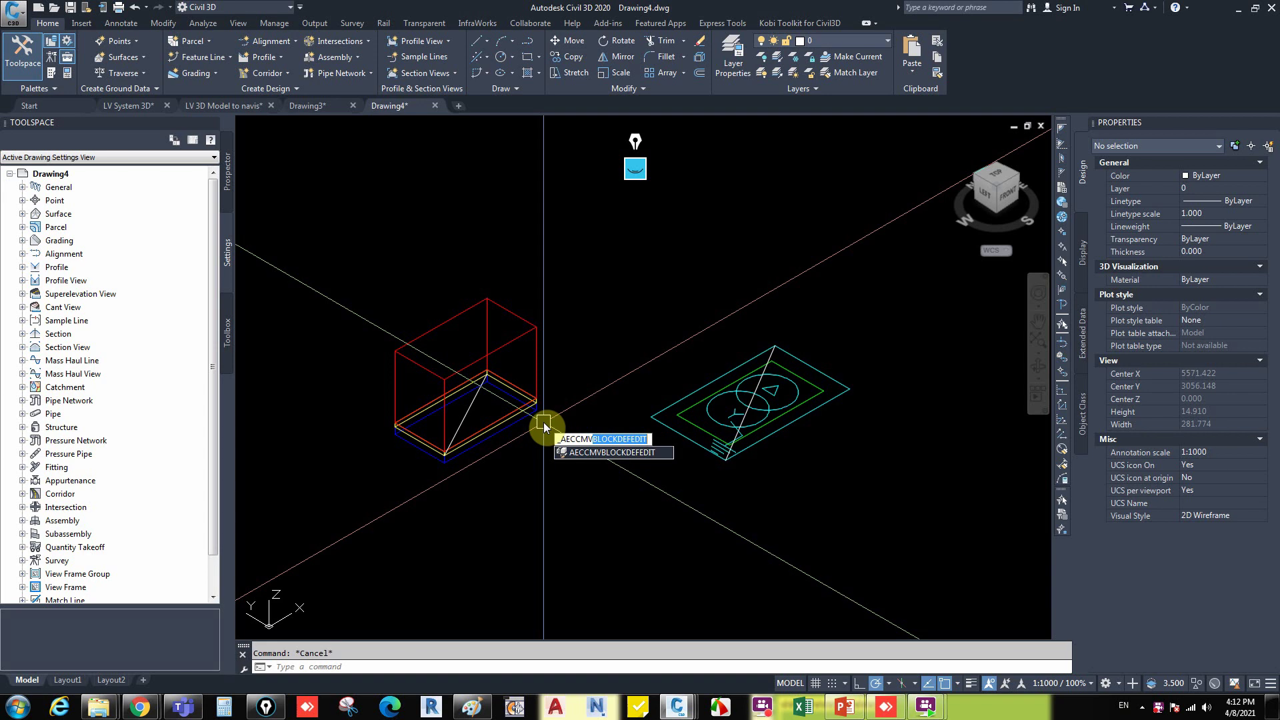
key("Return")
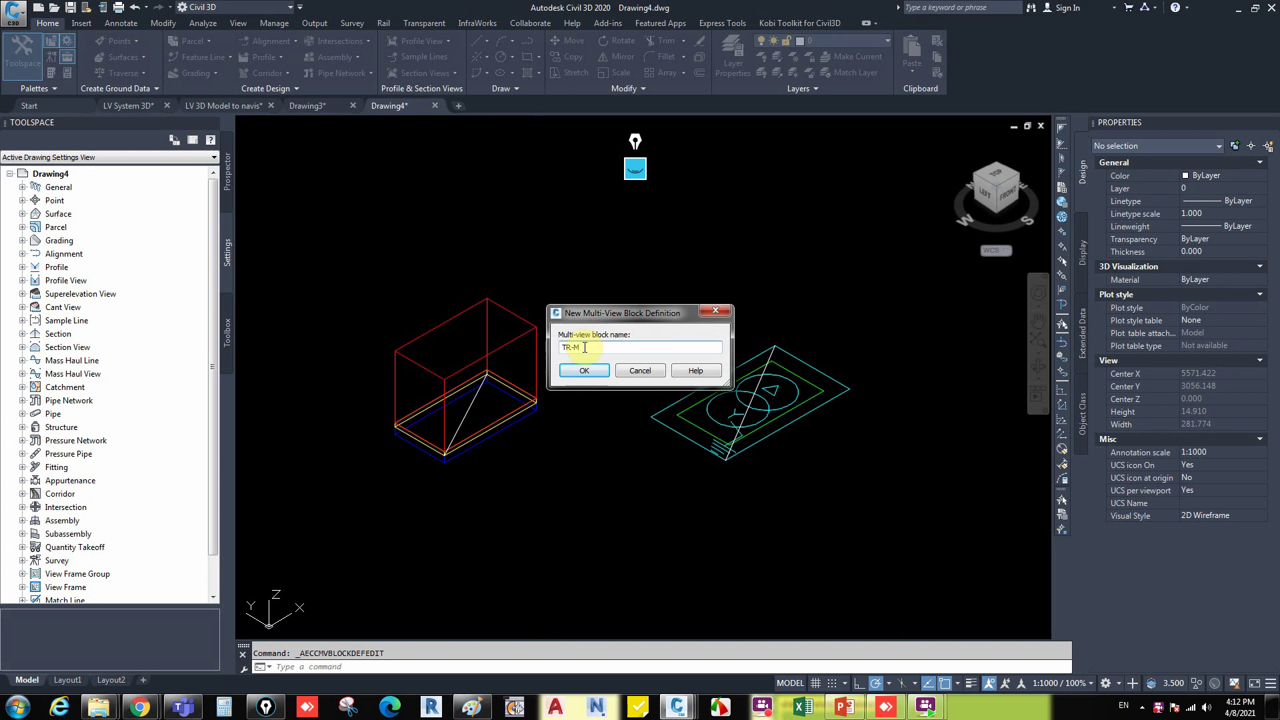
left_click(590, 370)
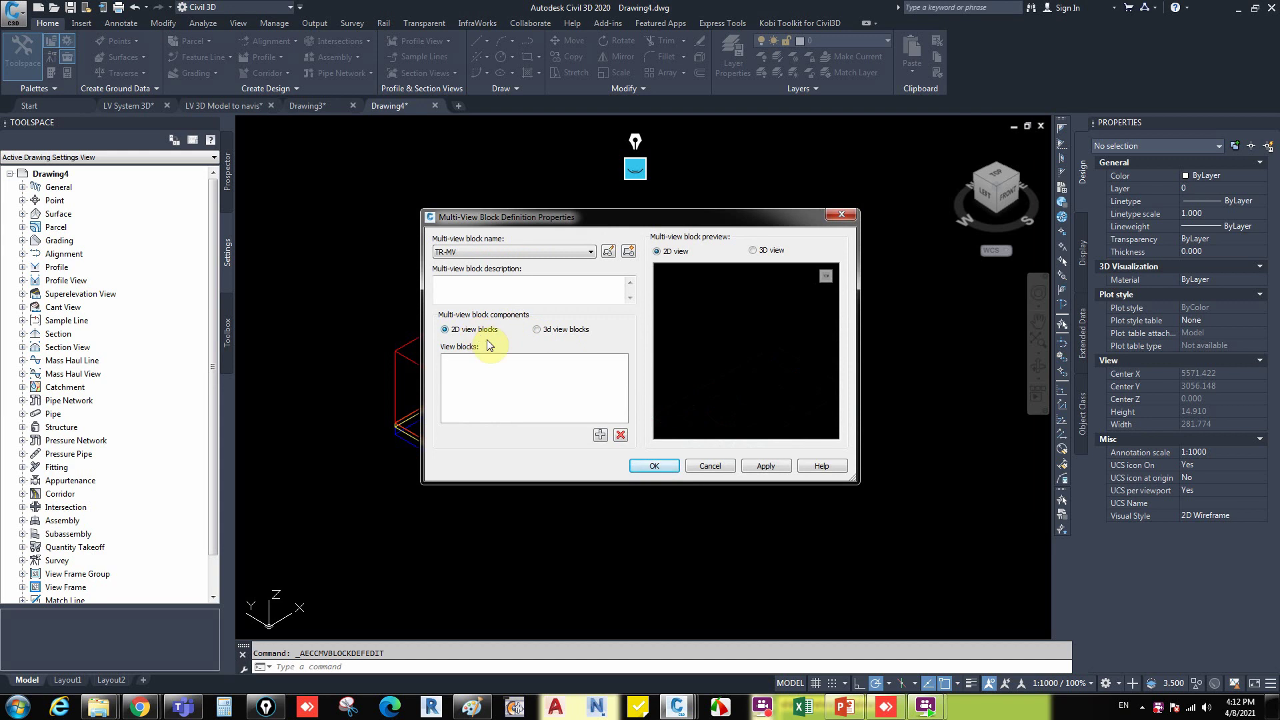
Add the block TR-2D to the 2D view blocks of the TR-MV definition.
left_click(600, 435)
left_click(586, 323)
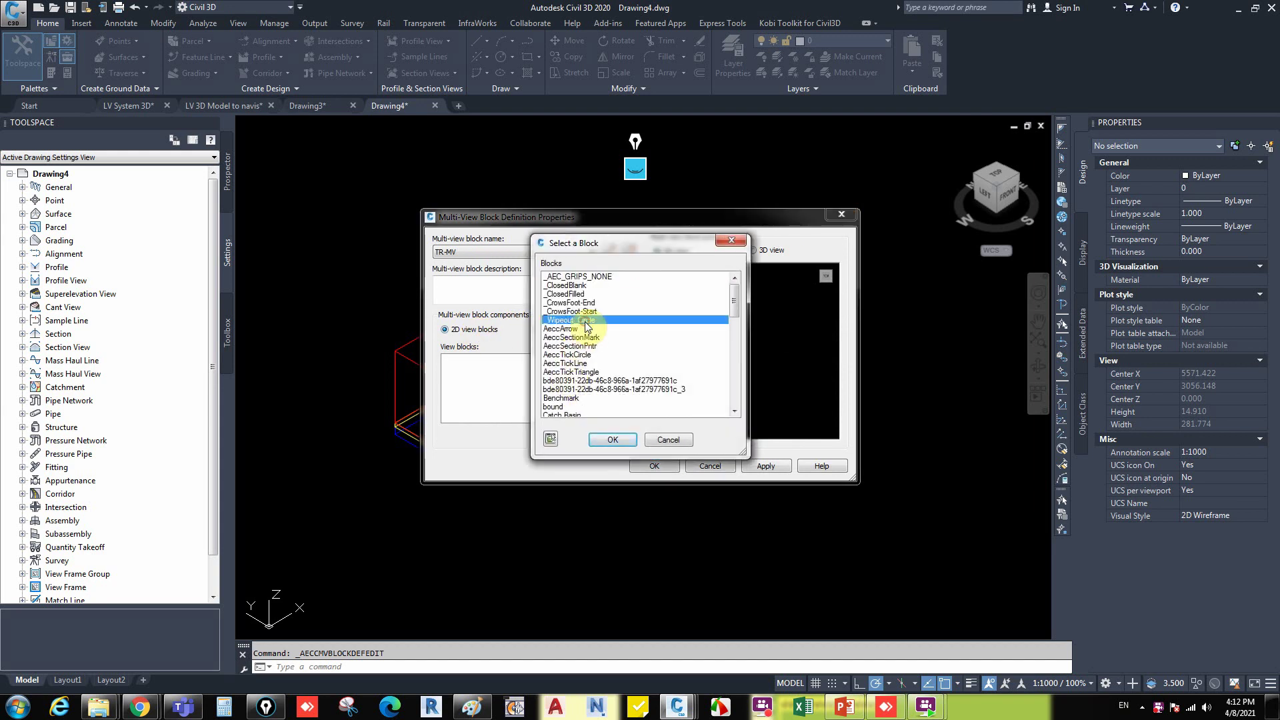
key("t")
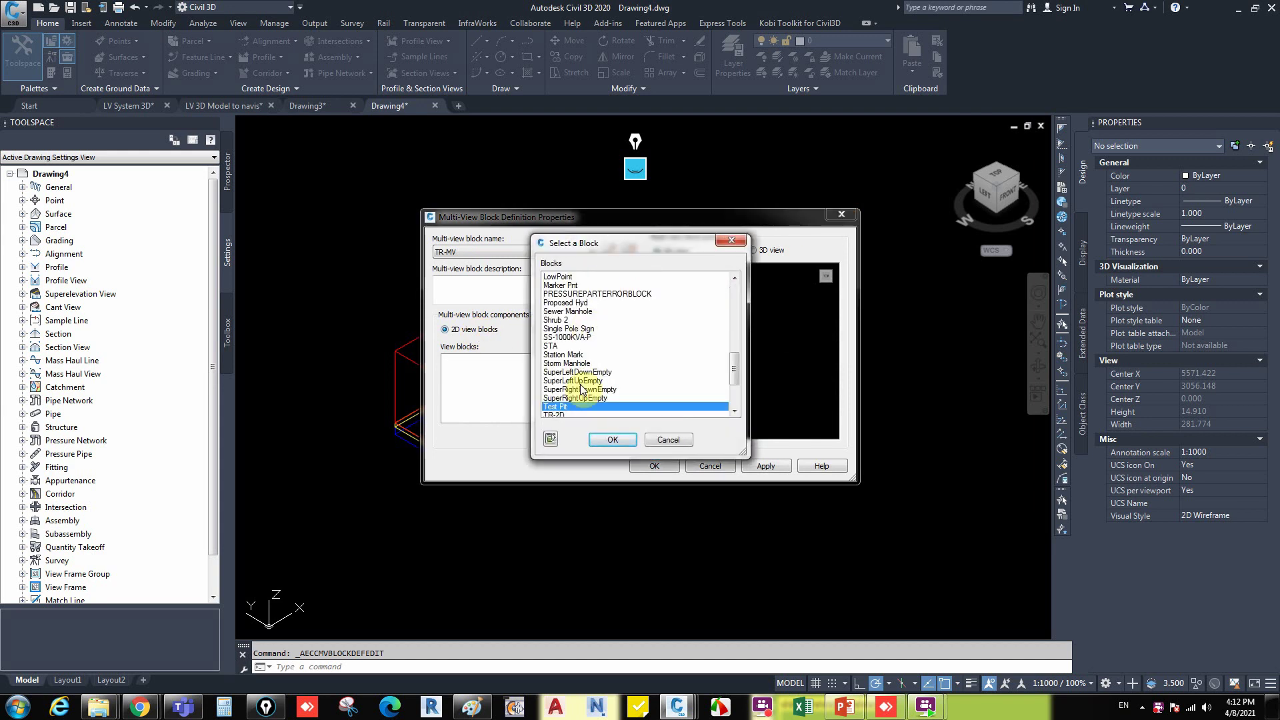
left_click(565, 413)
left_click(612, 440)
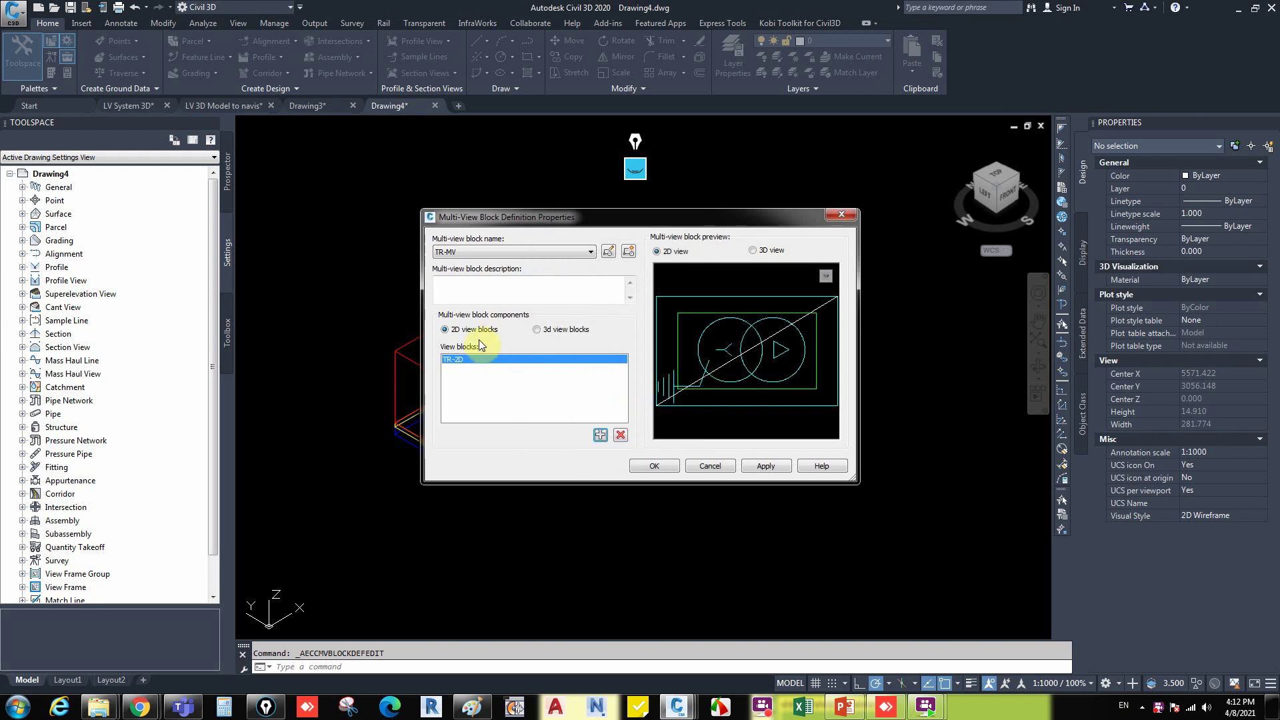
Add the block TR-3D to the 3D view blocks of TR-MV, preview the 3D view, and accept the definition.
left_click(470, 331)
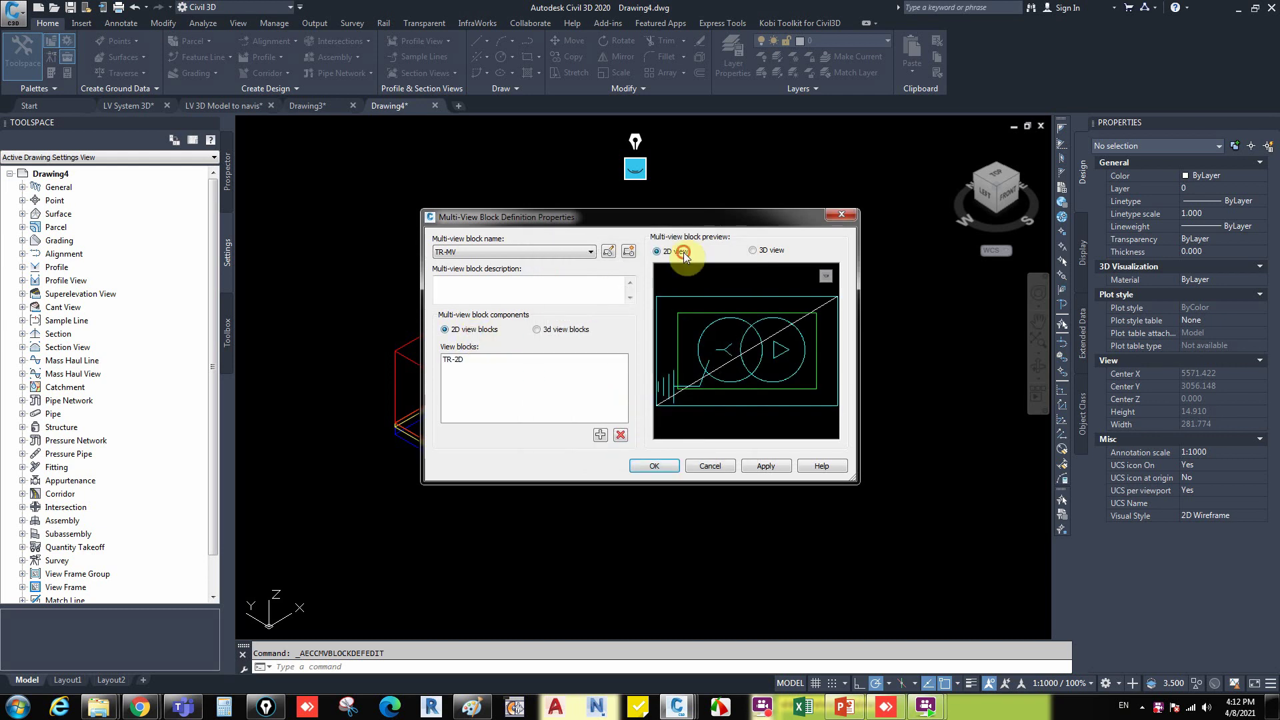
left_click(598, 435)
scroll(557, 375, "up", 2)
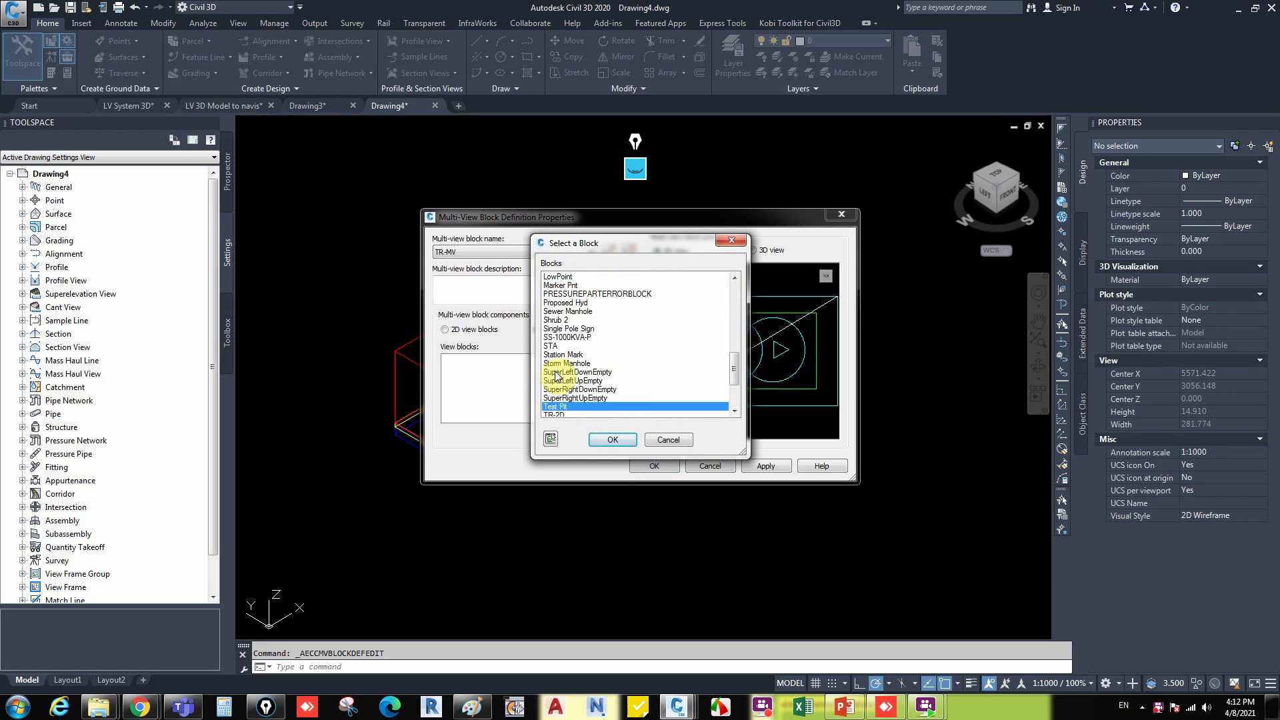
scroll(577, 410, "down", 1)
left_click(570, 399)
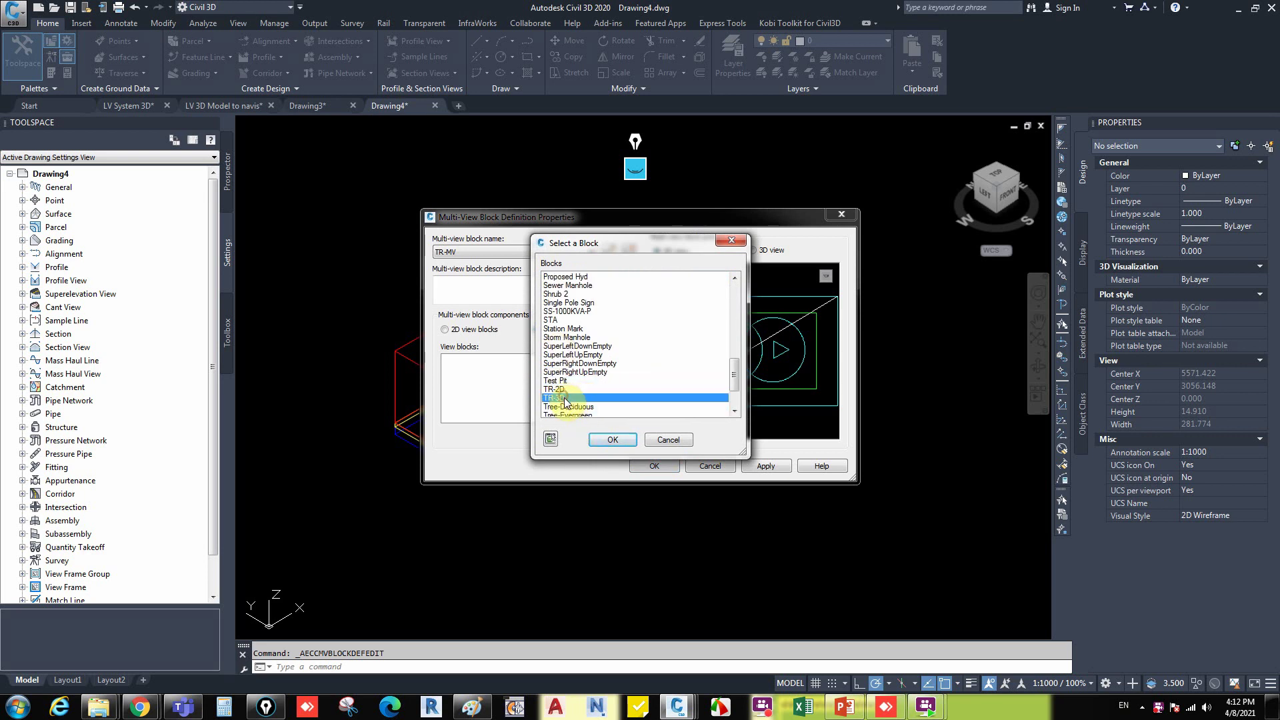
left_click(612, 440)
left_click(753, 251)
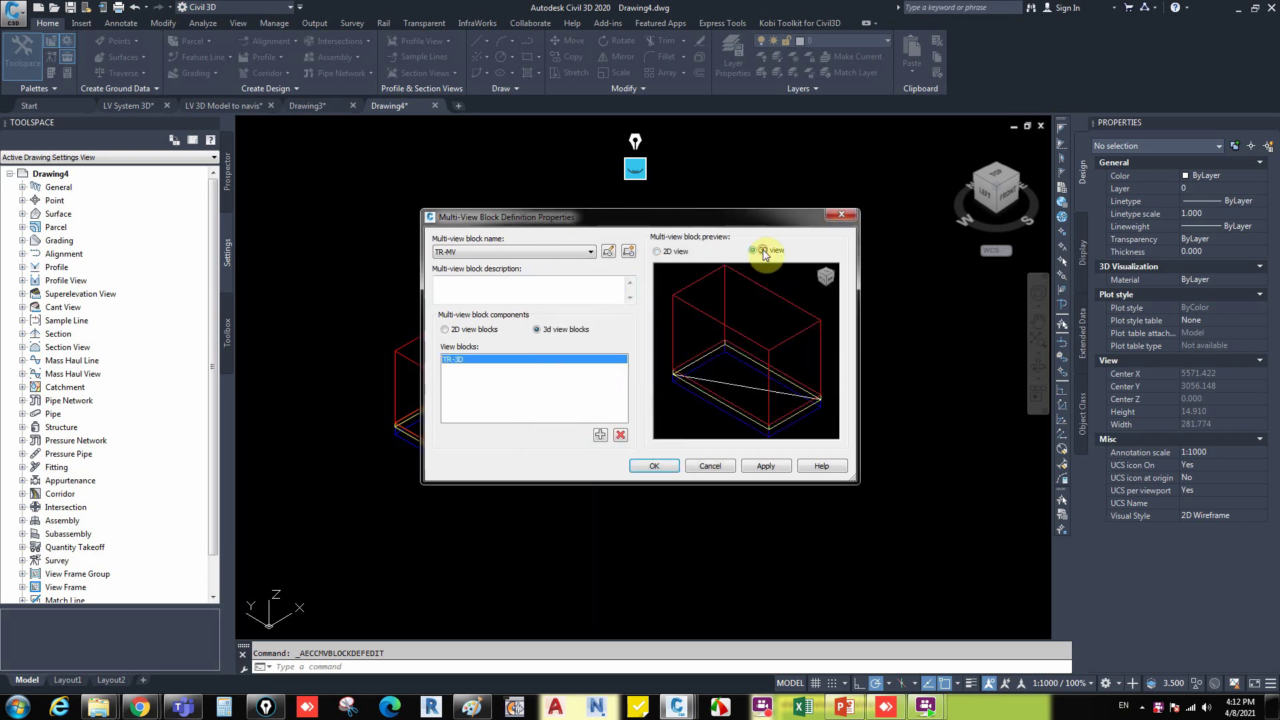
left_click(653, 461)
Run AECMVBLOCKADD and insert one TR-MV multi-view block in the empty area in front of the 2D and 3D blocks.
scroll(534, 394, "down", 3)
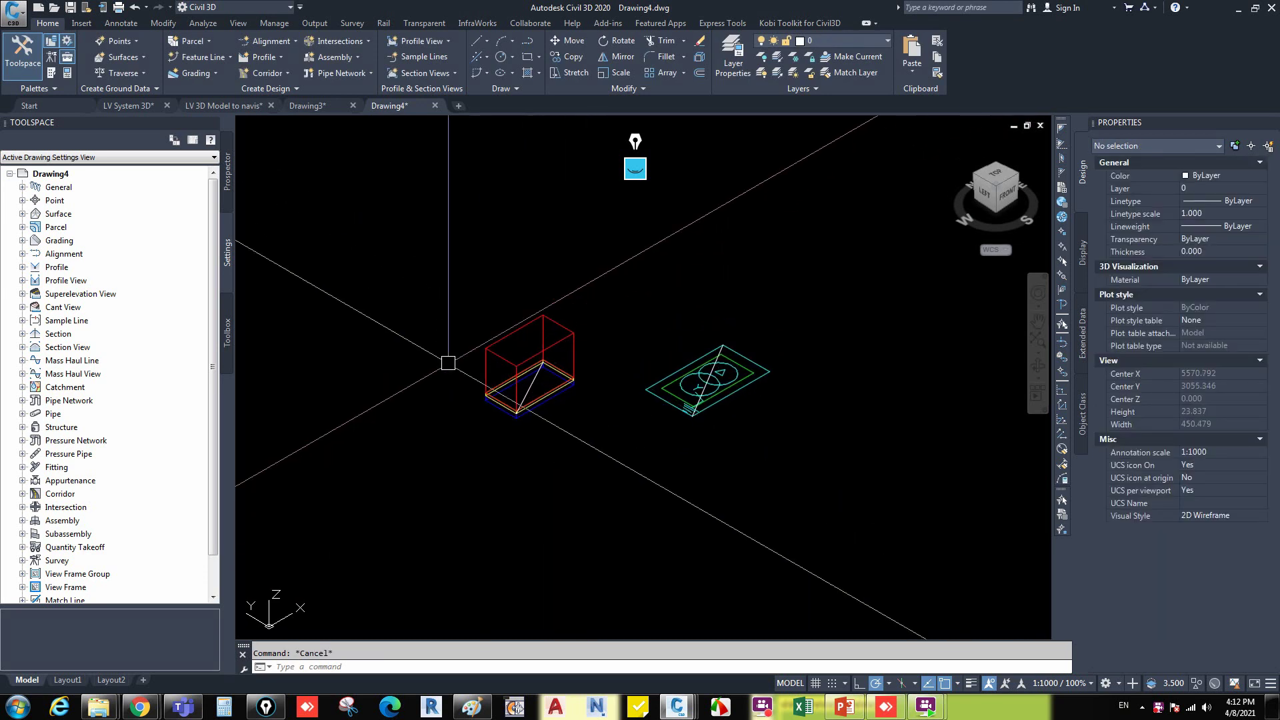
middle_click_drag(448, 363, 489, 369)
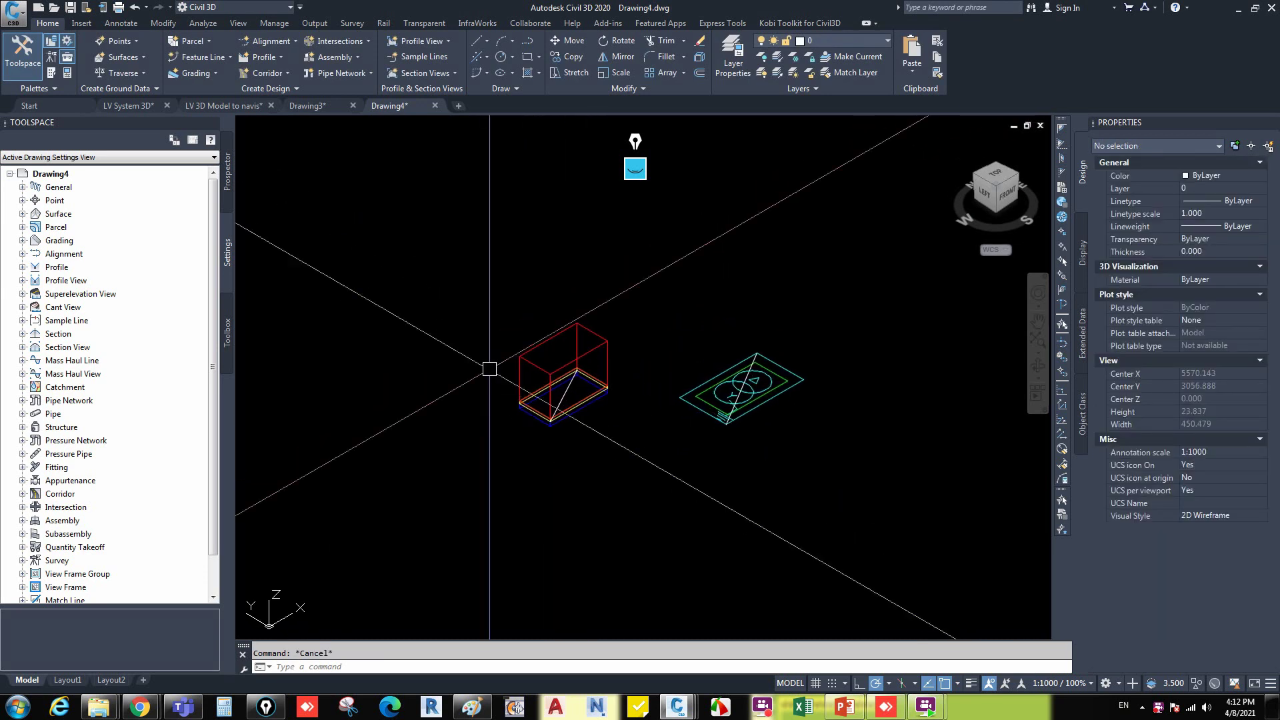
type("_AECC")
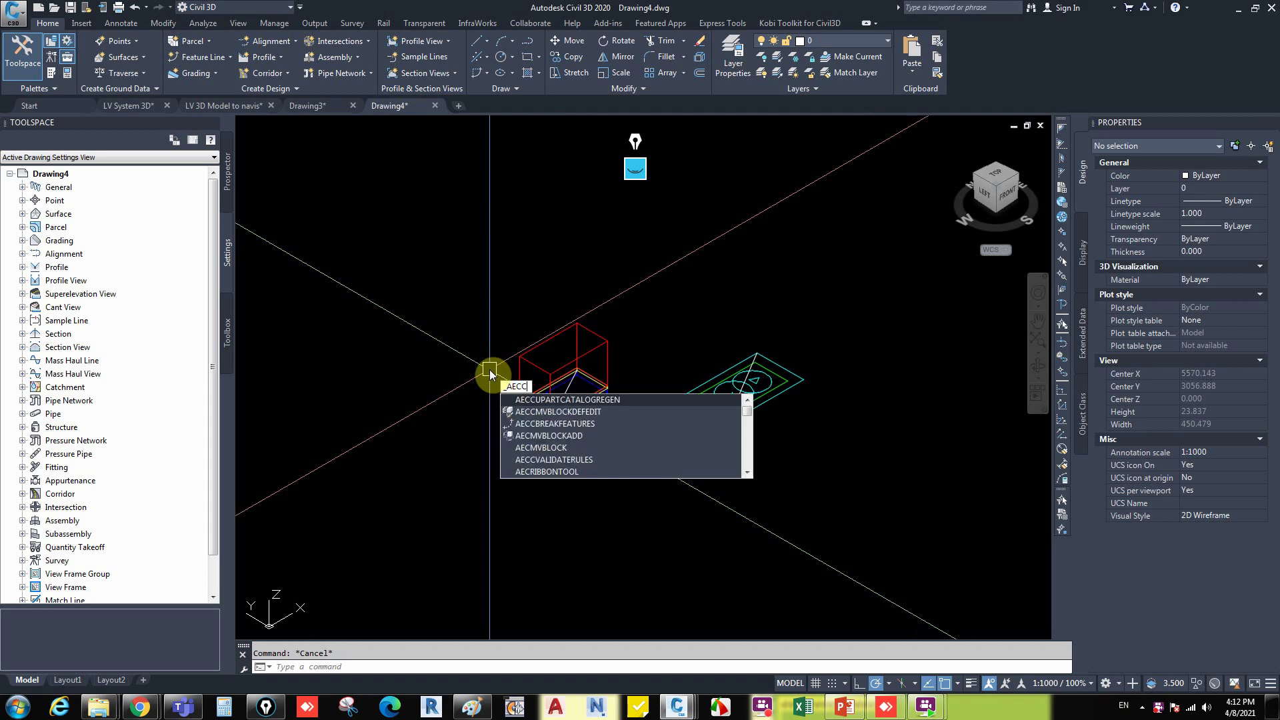
type("M")
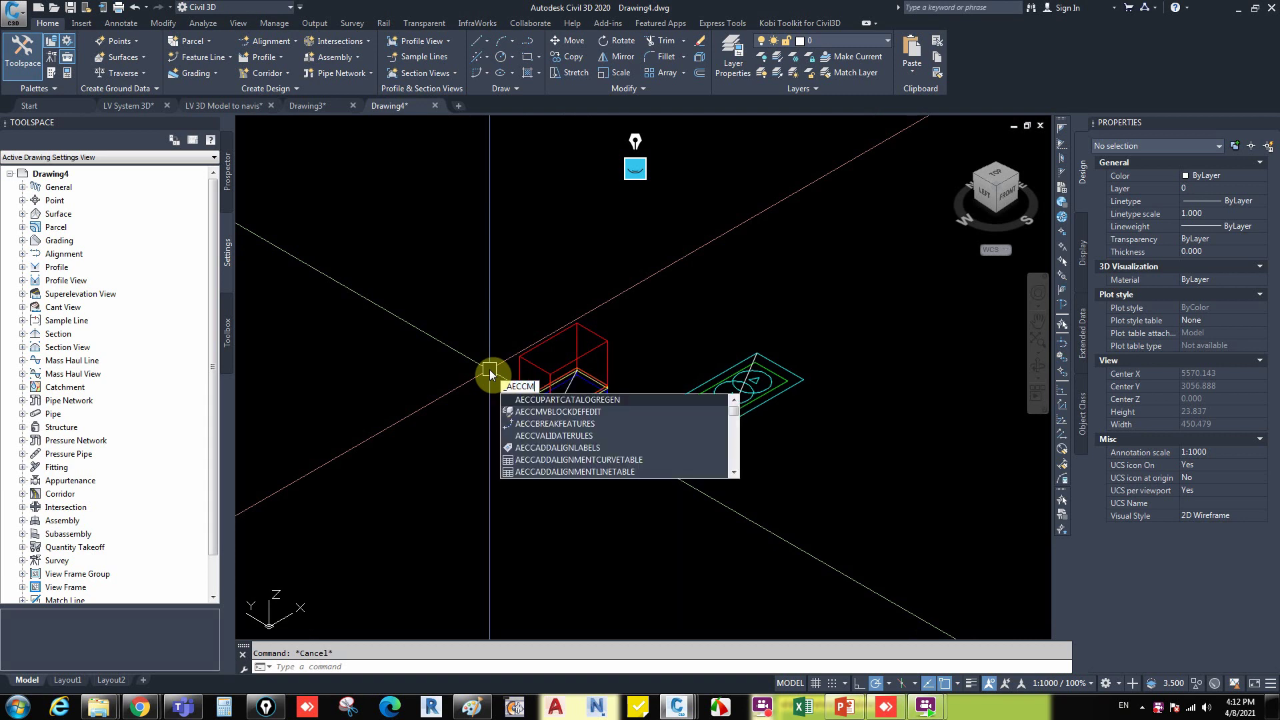
type("VBL")
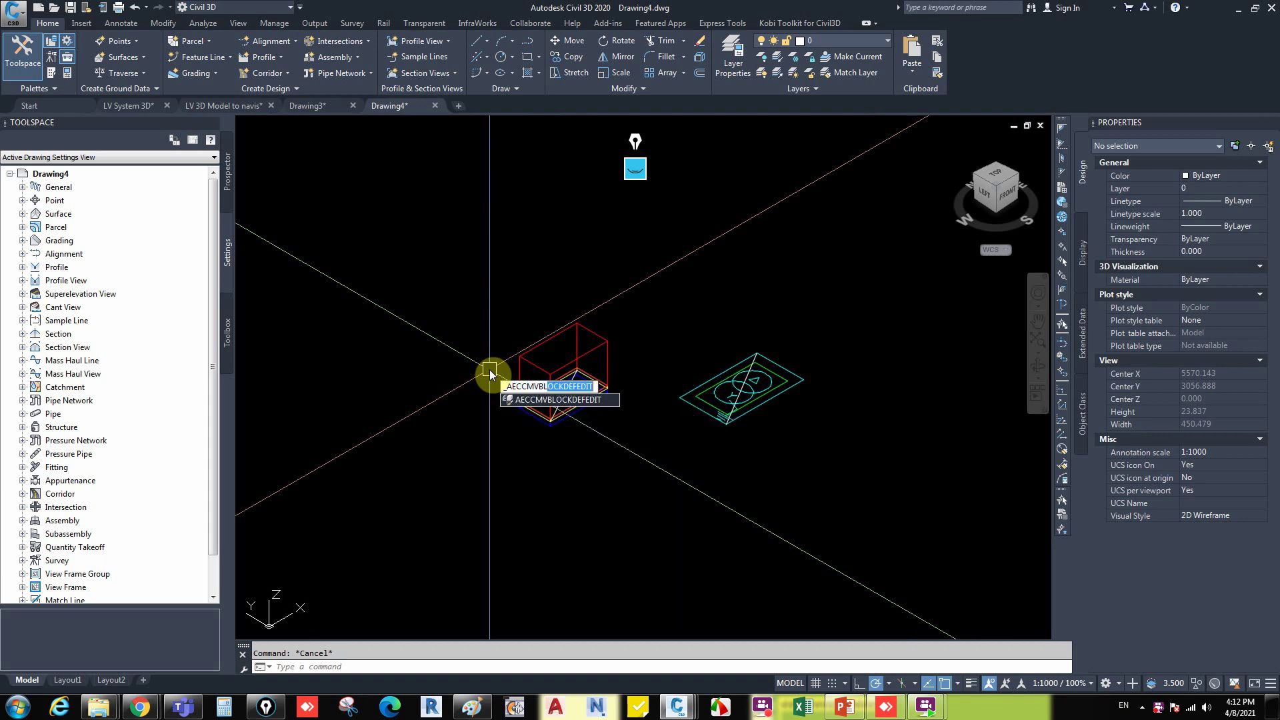
type("OCKADD")
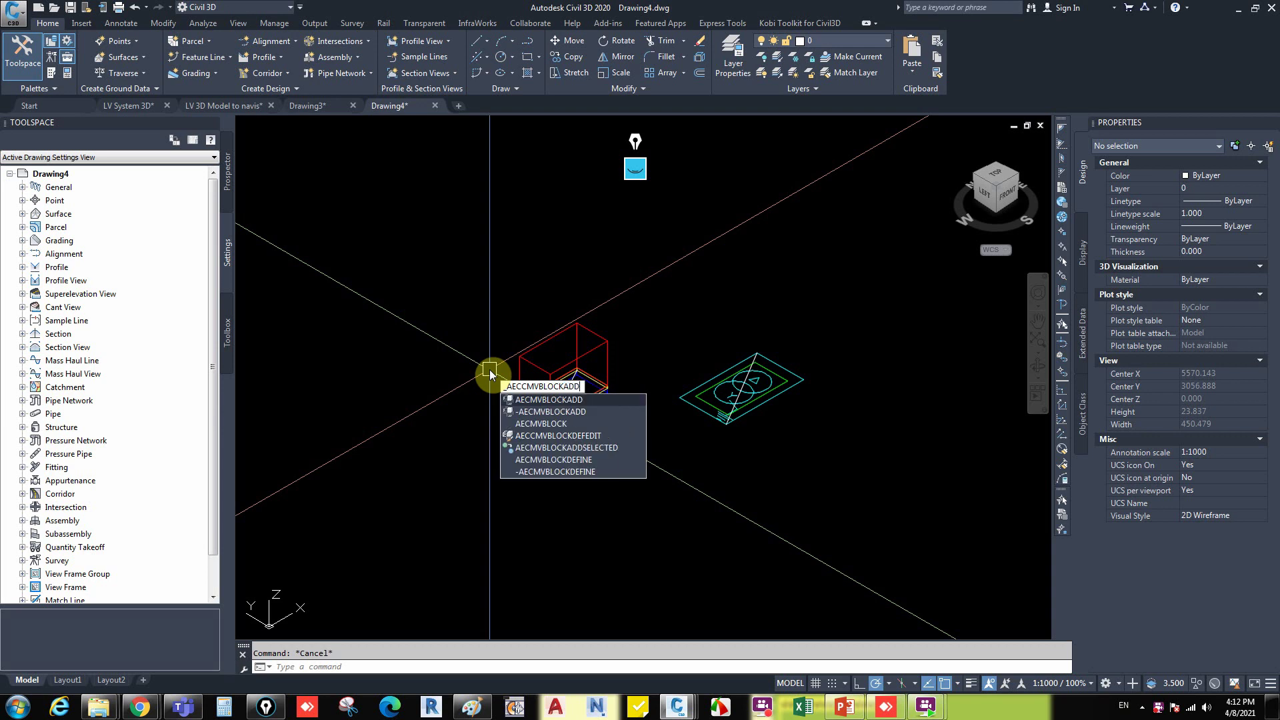
key("Return")
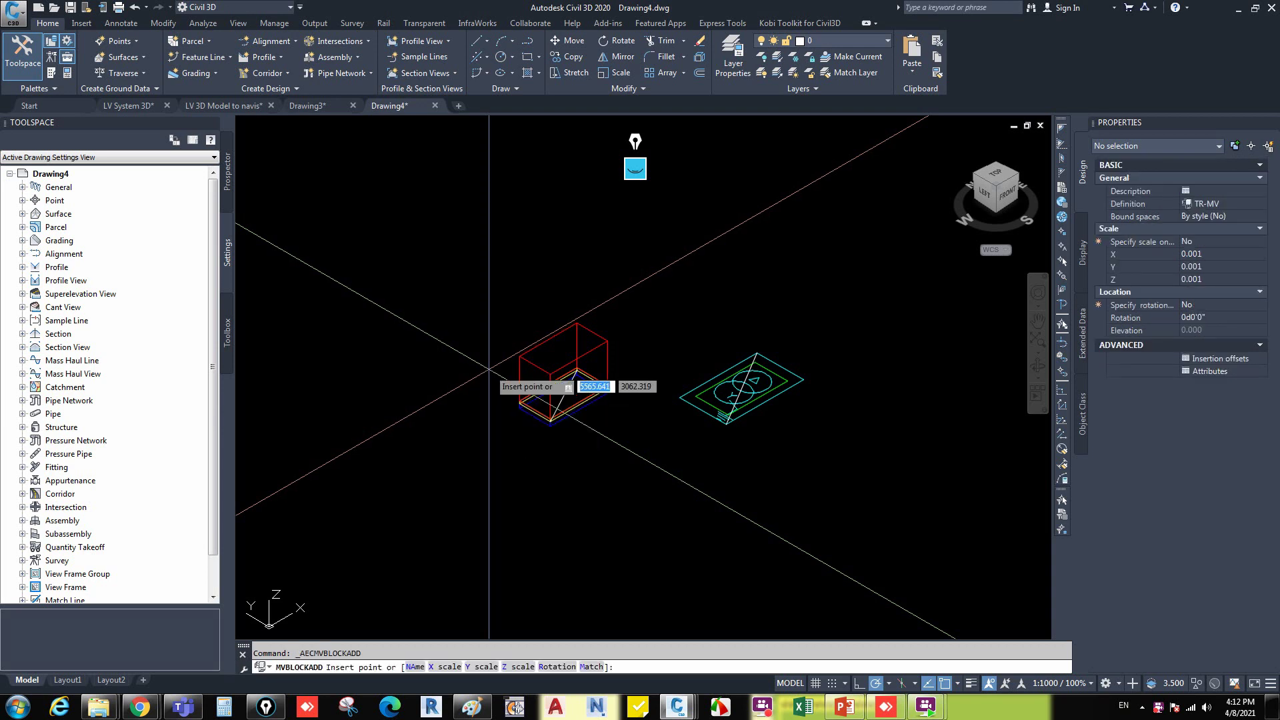
left_click(615, 502)
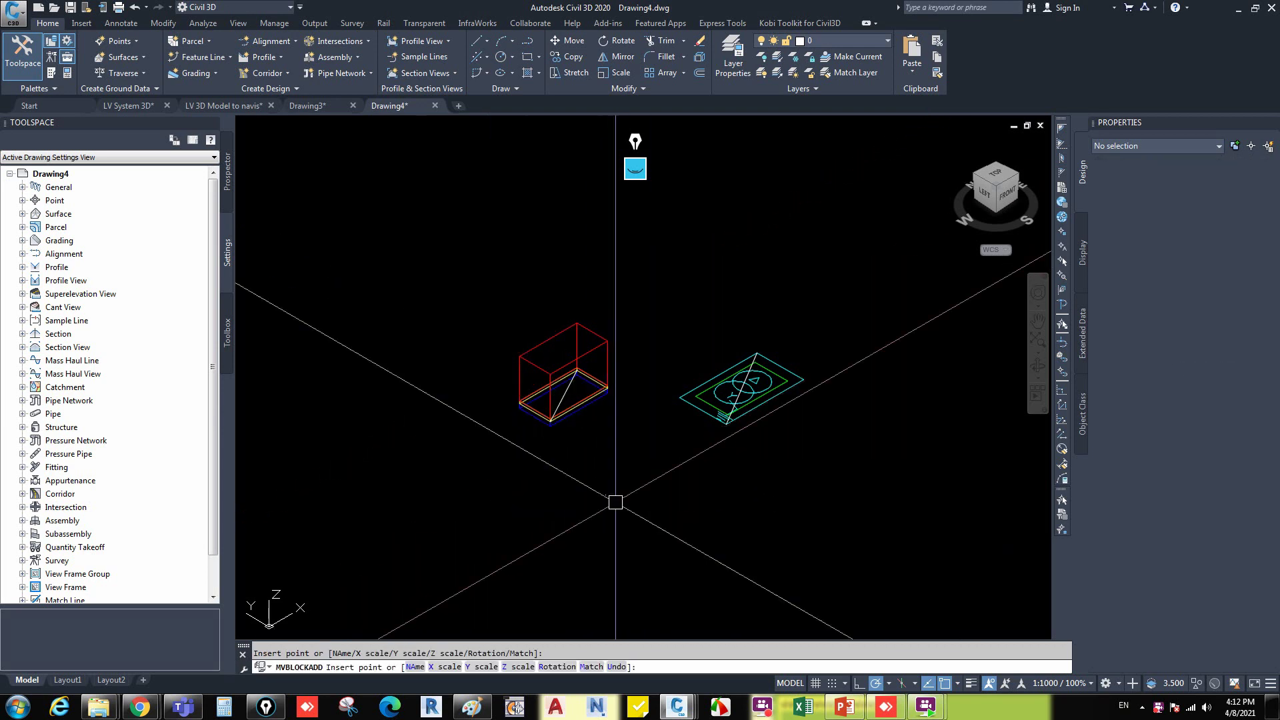
key("Escape")
key("Escape")
Set the X, Y and Z scale of the inserted TR-MV multi-view block to 1.000.
left_click(615, 502)
left_click(603, 489)
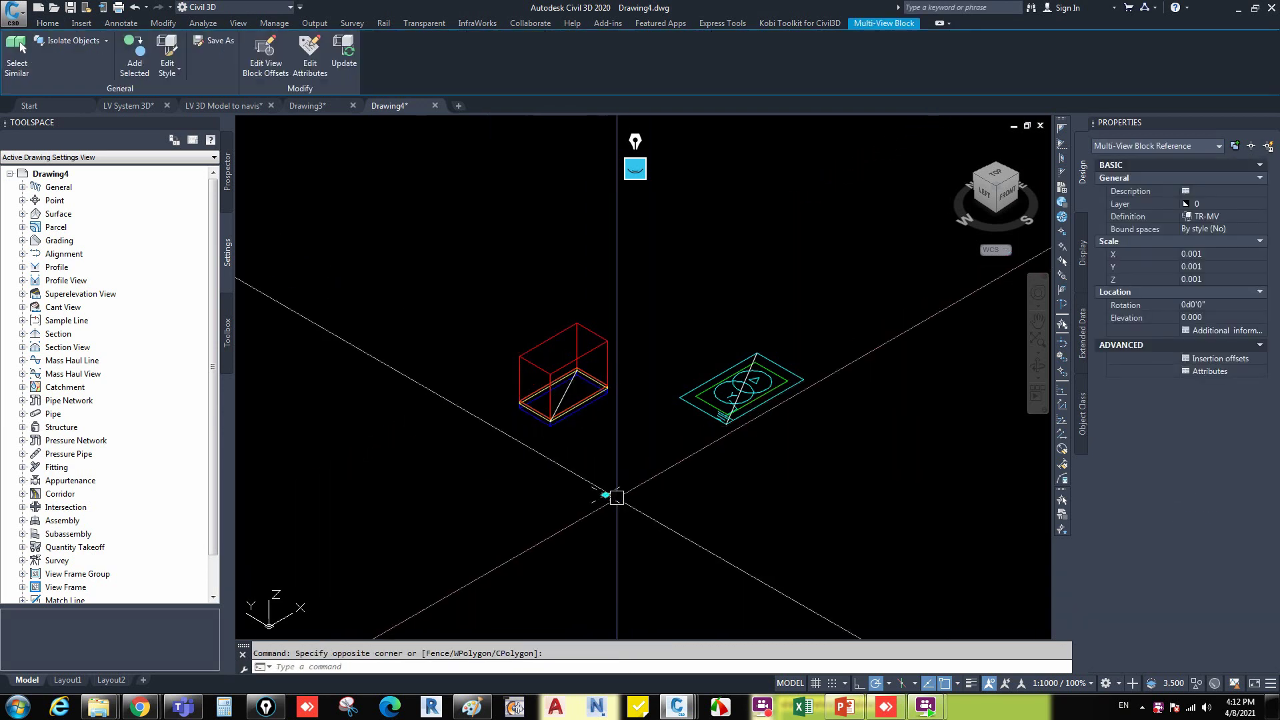
left_click(1210, 255)
key("Return")
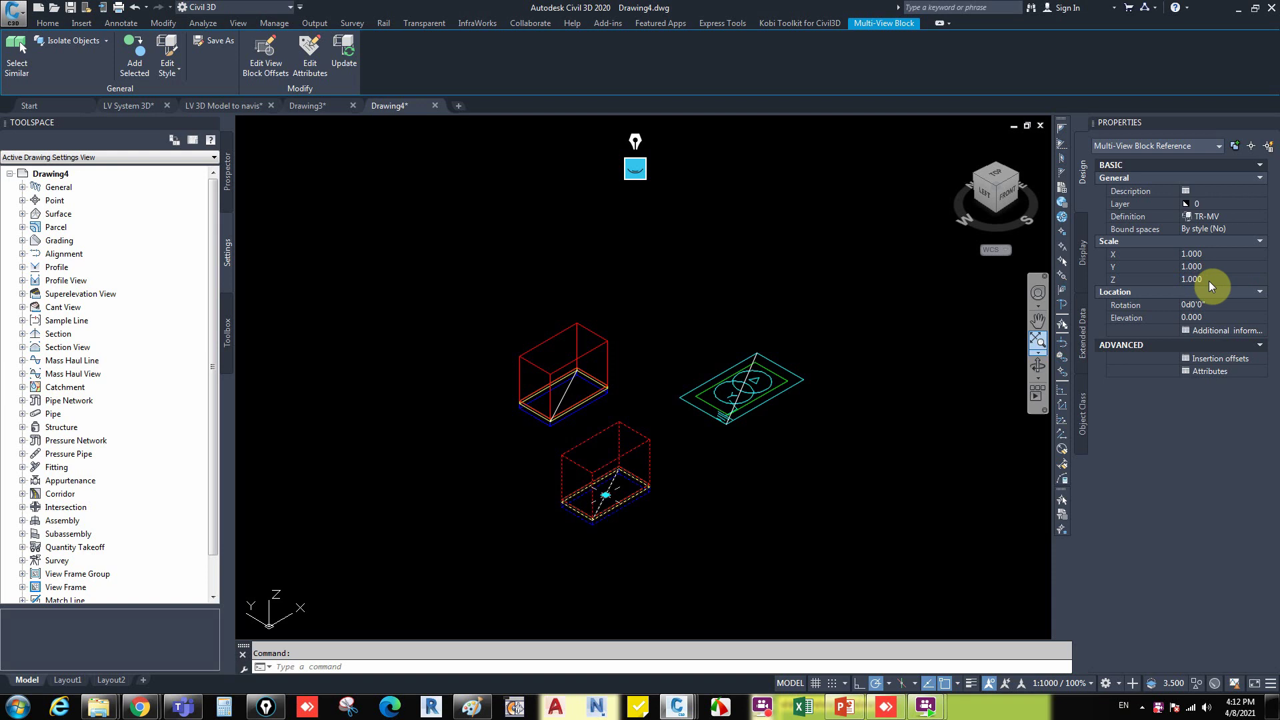
key("Escape")
middle_click_drag(644, 450, 697, 398)
left_click(640, 407)
key("Escape")
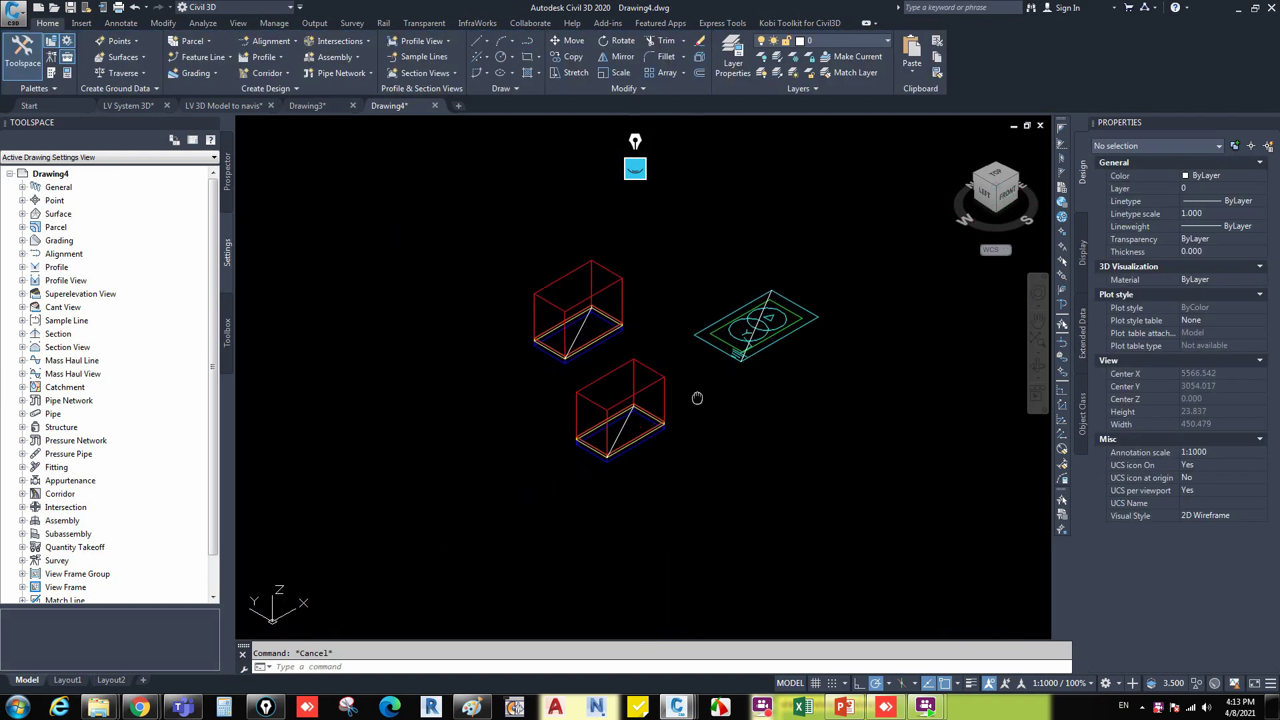
scroll(734, 346, "up", 4)
left_click(777, 303)
scroll(783, 298, "up", 3)
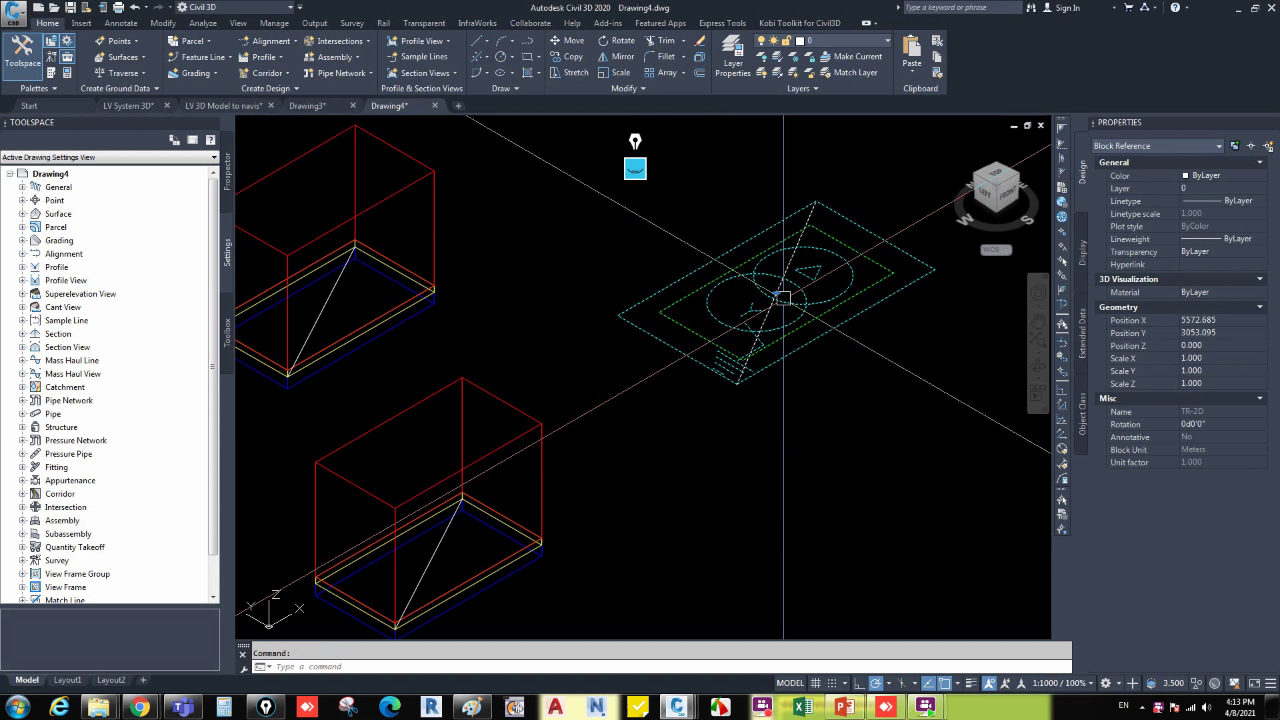
double_click(803, 267)
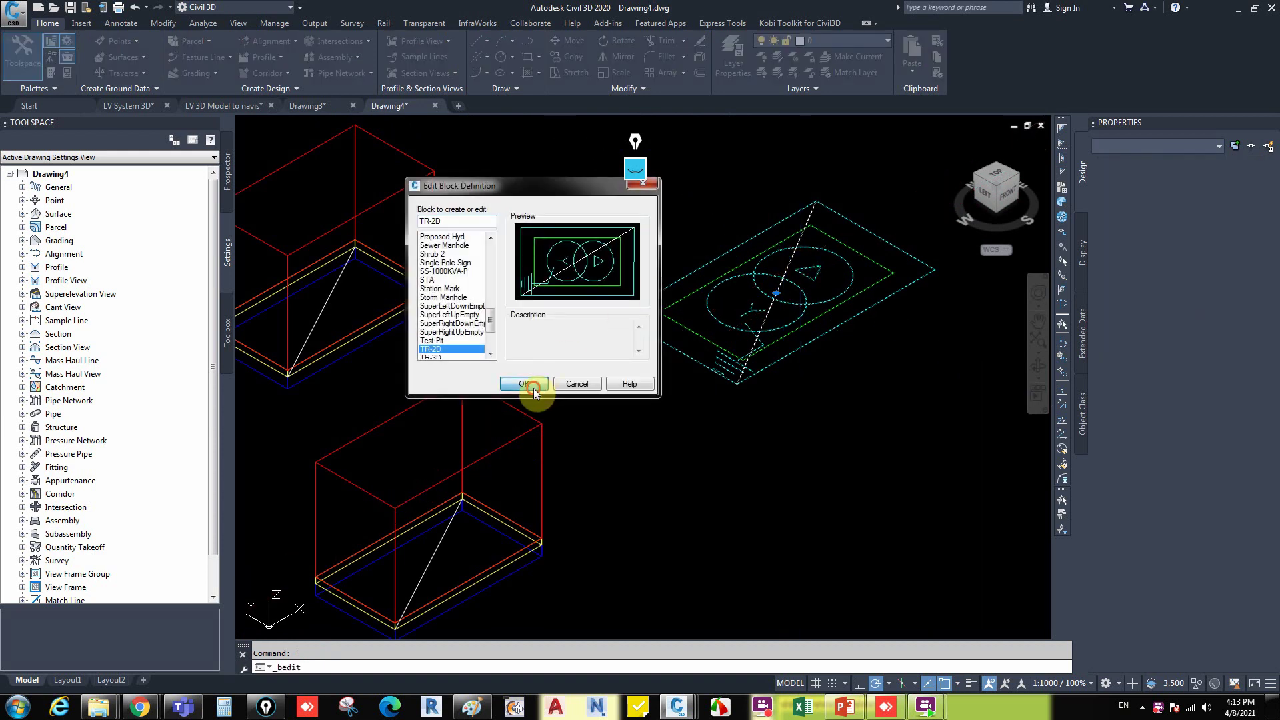
left_click(534, 387)
left_click(690, 320)
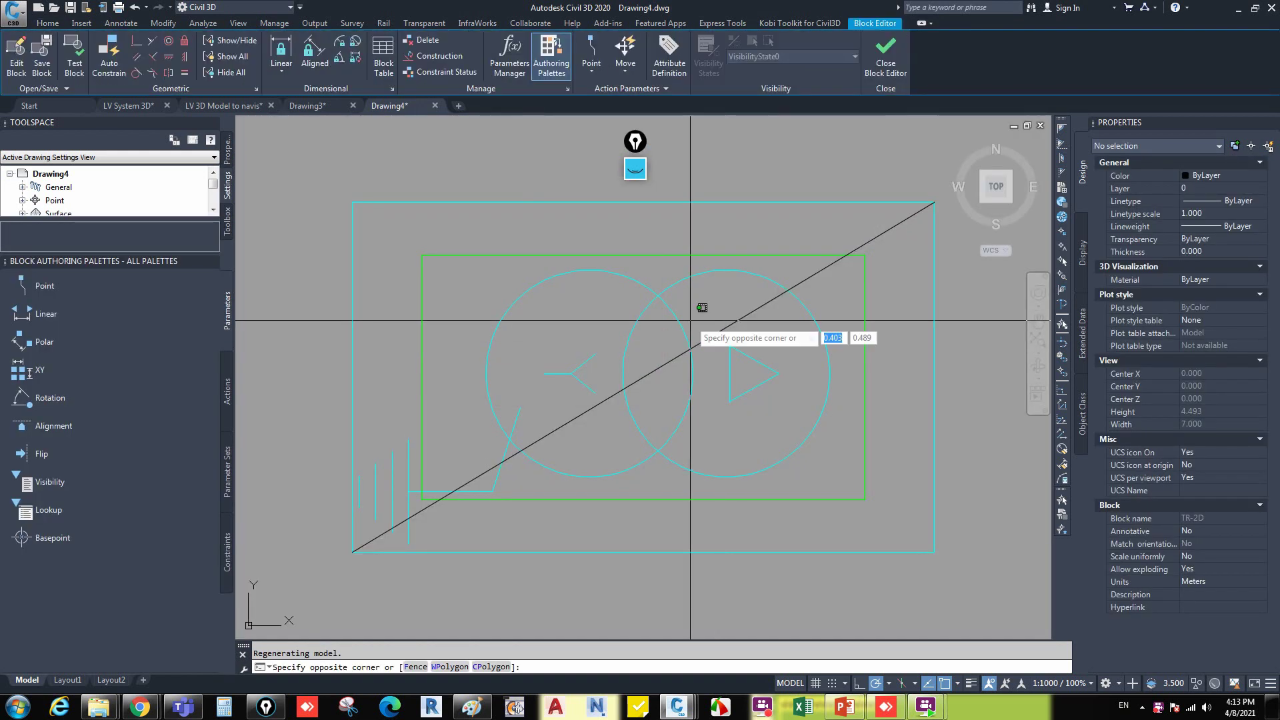
key("Escape")
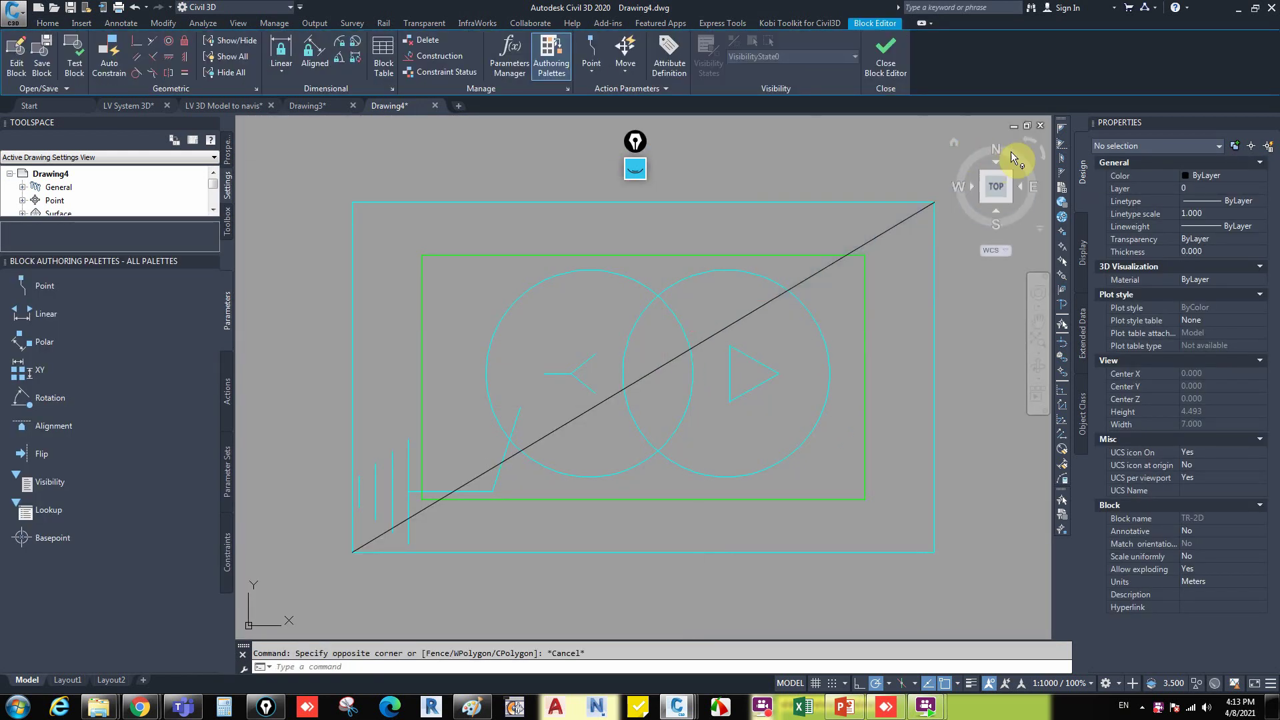
left_click(882, 72)
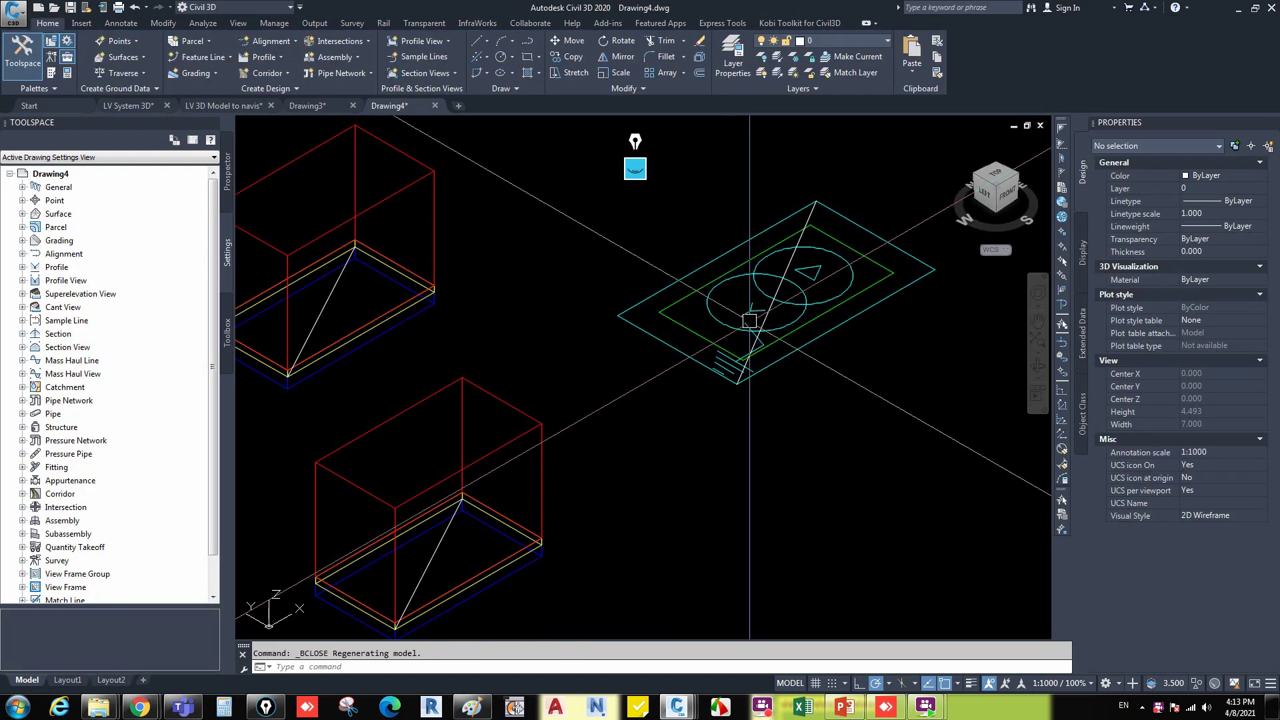
Delete the diagonal polyline from the TR-2D block definition in the Block Editor and save the changes to TR-2D.
middle_click_drag(491, 491, 510, 468)
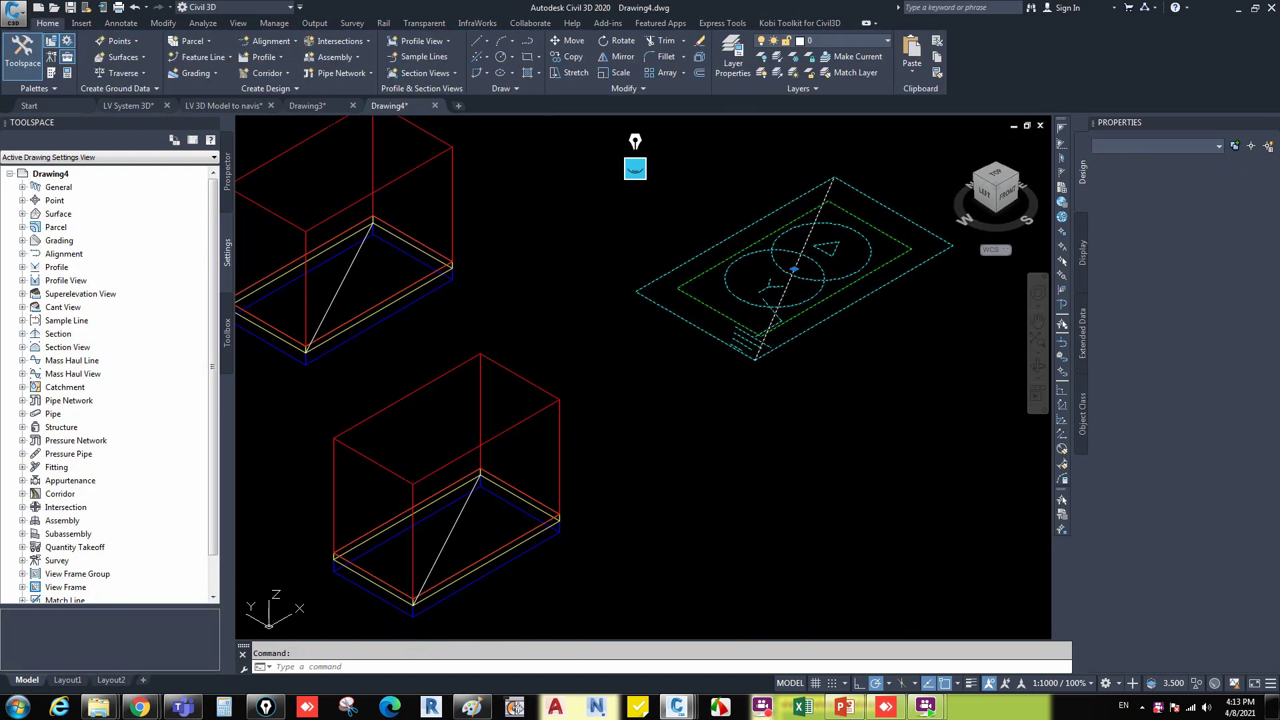
double_click(761, 277)
left_click(524, 384)
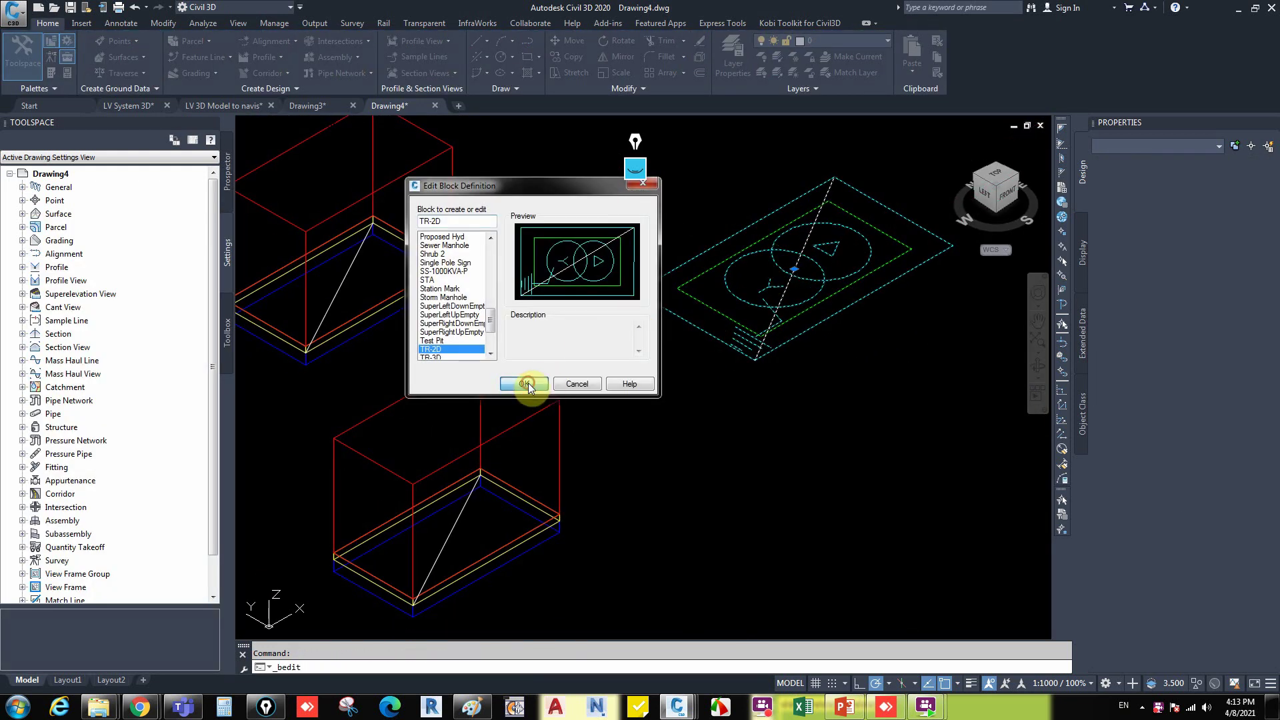
left_click(757, 312)
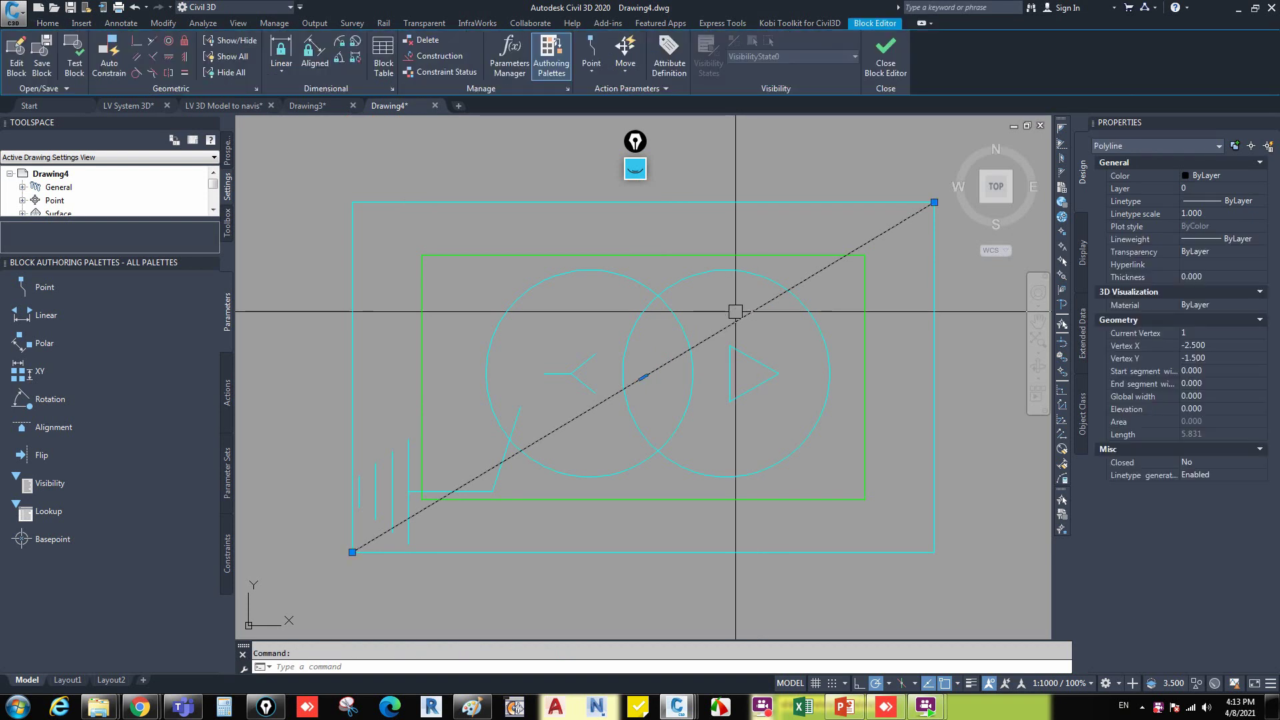
key("Delete")
left_click(582, 353)
double_click(582, 352)
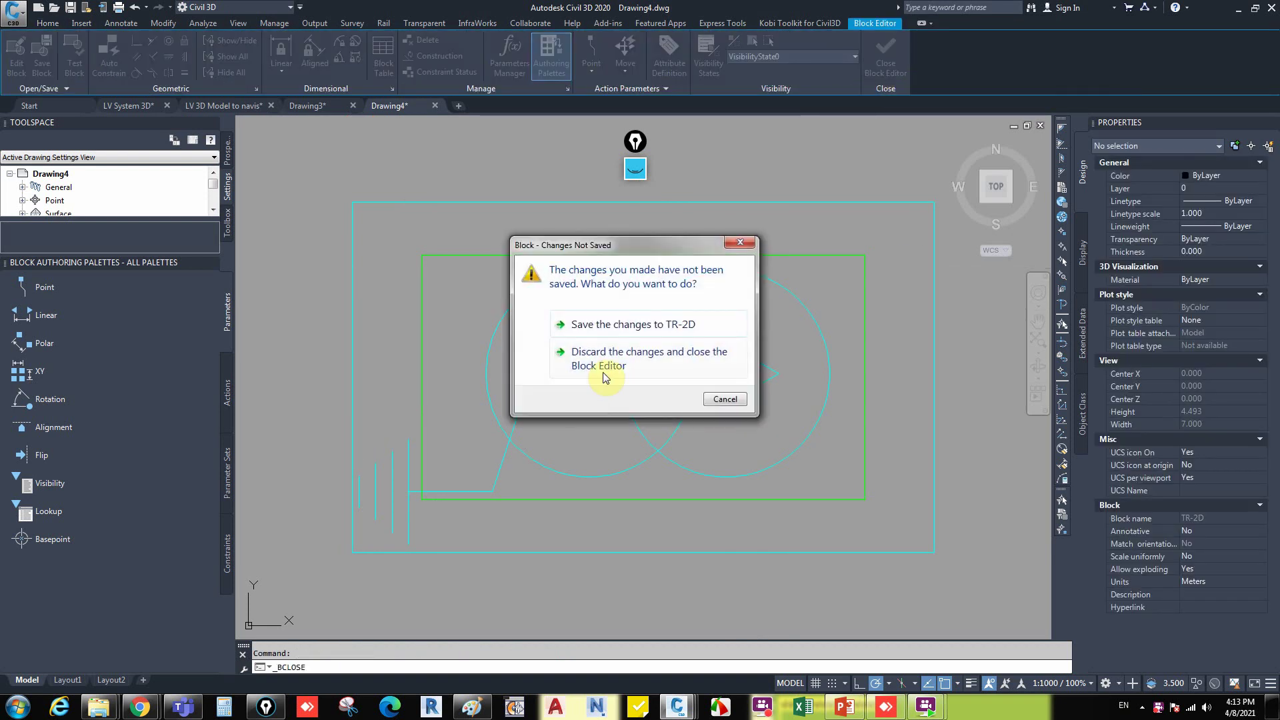
left_click(606, 324)
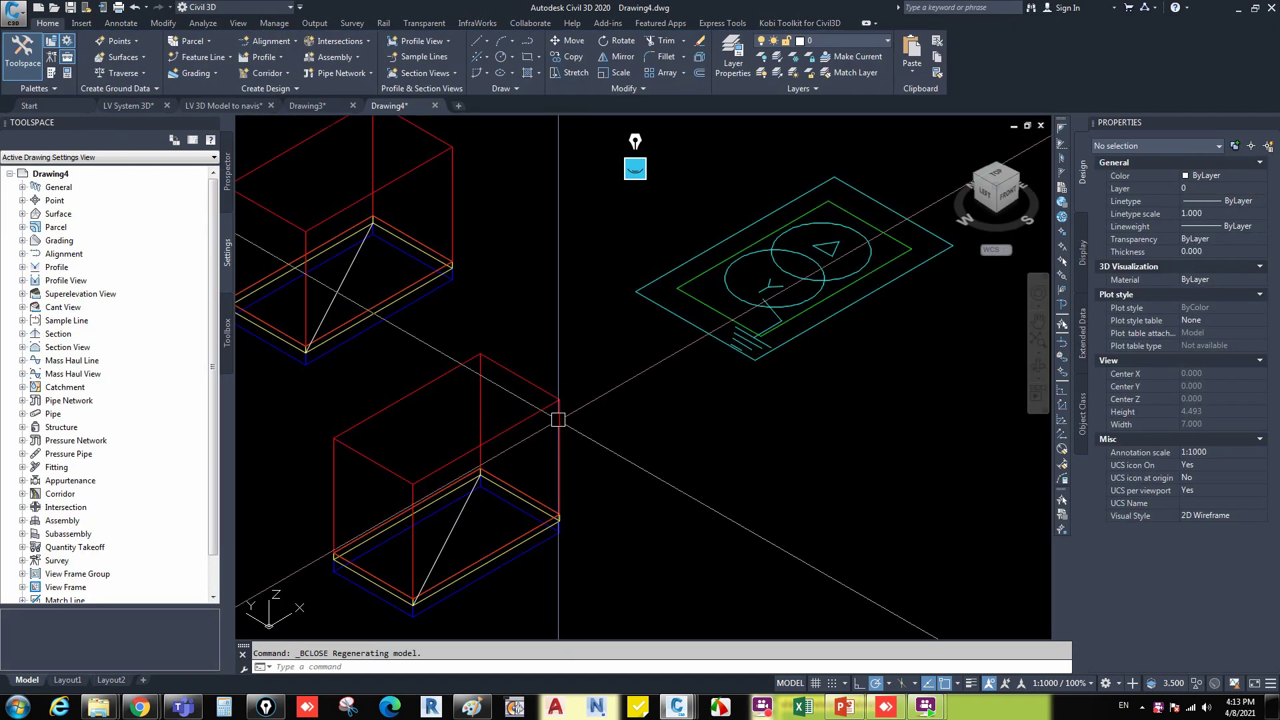
Erase the standalone TR-2D block reference from the drawing in top view, keeping the multi-view block.
scroll(554, 420, "down", 3)
mouse_move(553, 420)
middle_mouse_down()
mouse_move(565, 386)
mouse_move(612, 393)
middle_mouse_up()
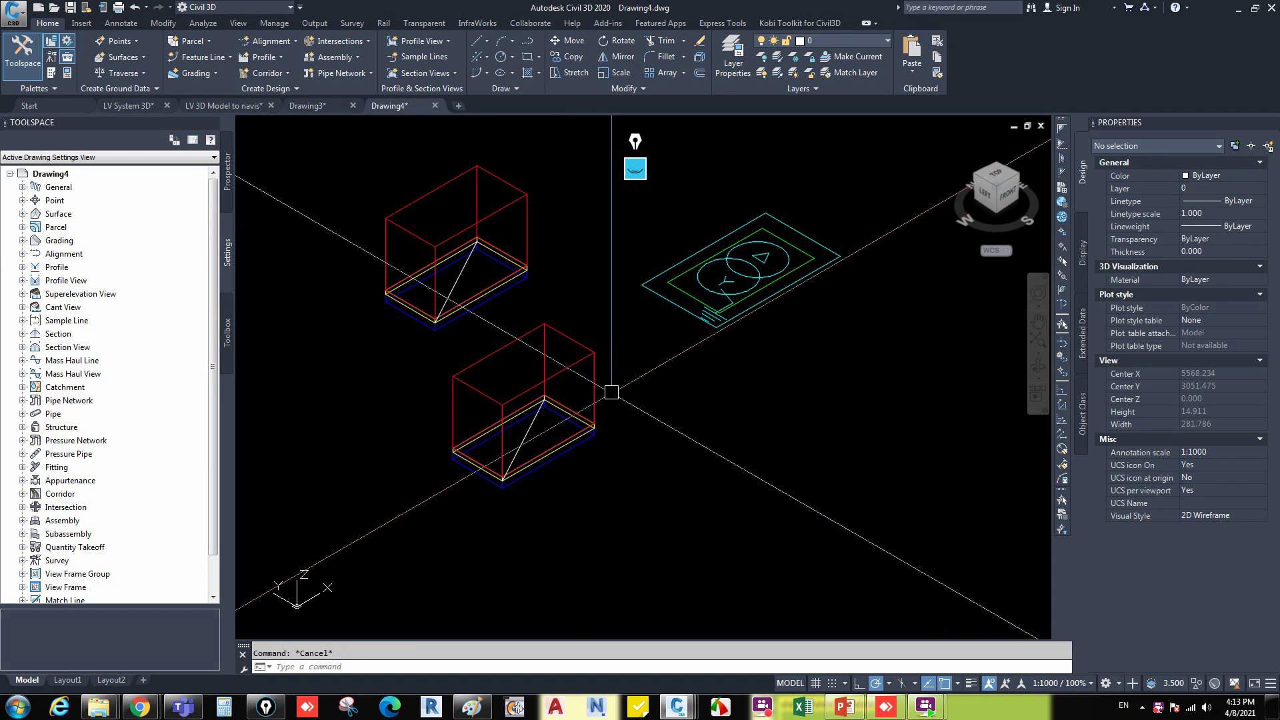
left_click(995, 174)
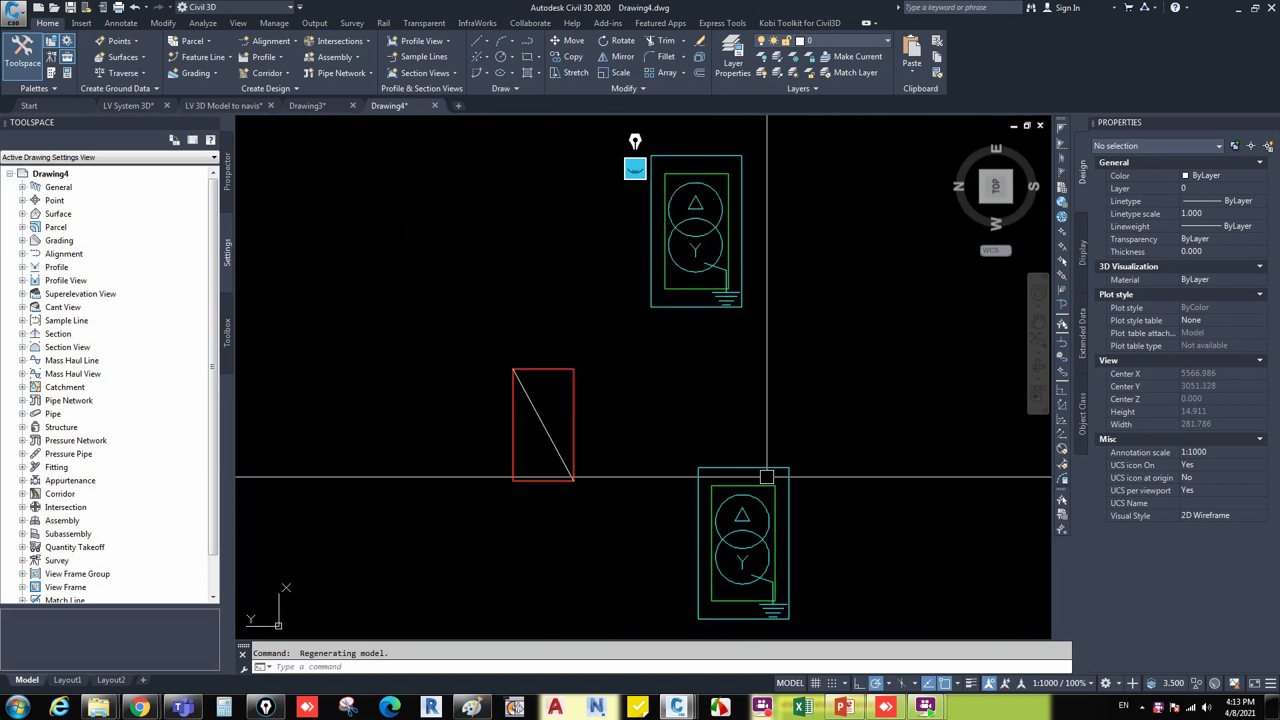
scroll(791, 363, "down", 3)
left_click(771, 329)
left_click(647, 264)
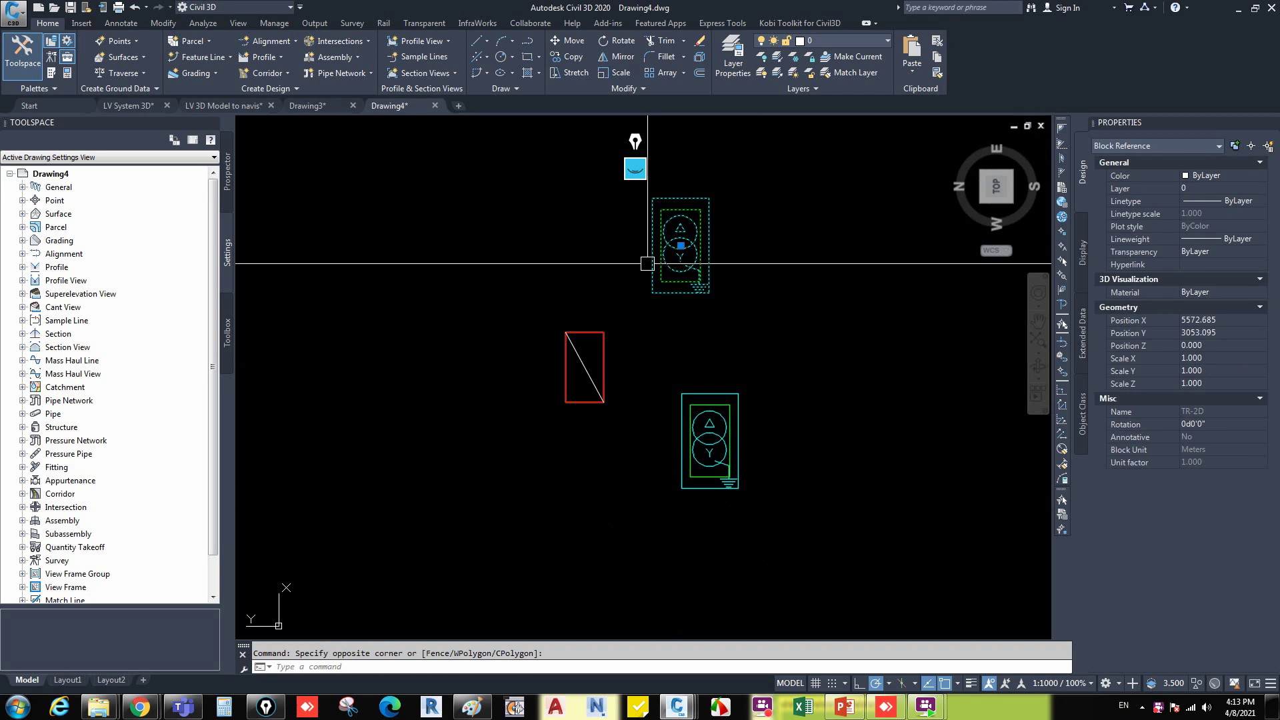
key("Delete")
Erase the standalone TR-3D block reference, the red rectangle with the diagonal in top view.
middle_click_drag(780, 329, 685, 248)
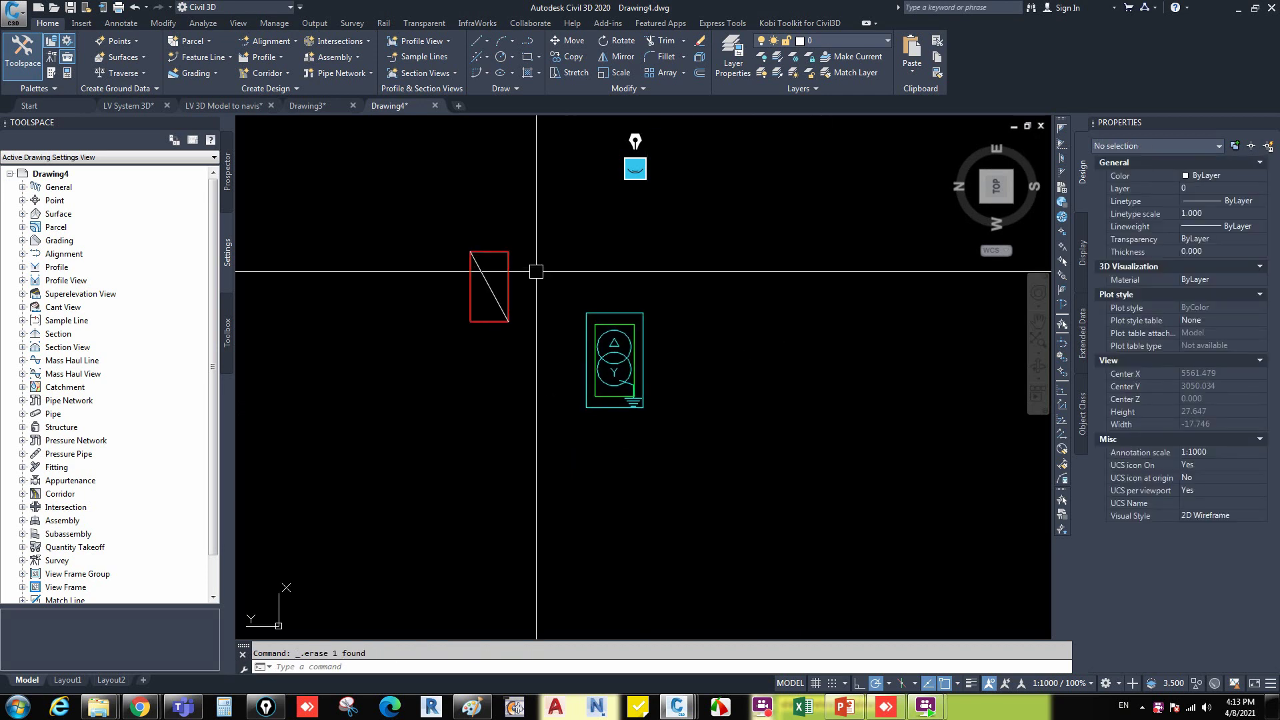
left_click(534, 271)
left_click(454, 288)
left_click(458, 286)
key("Delete")
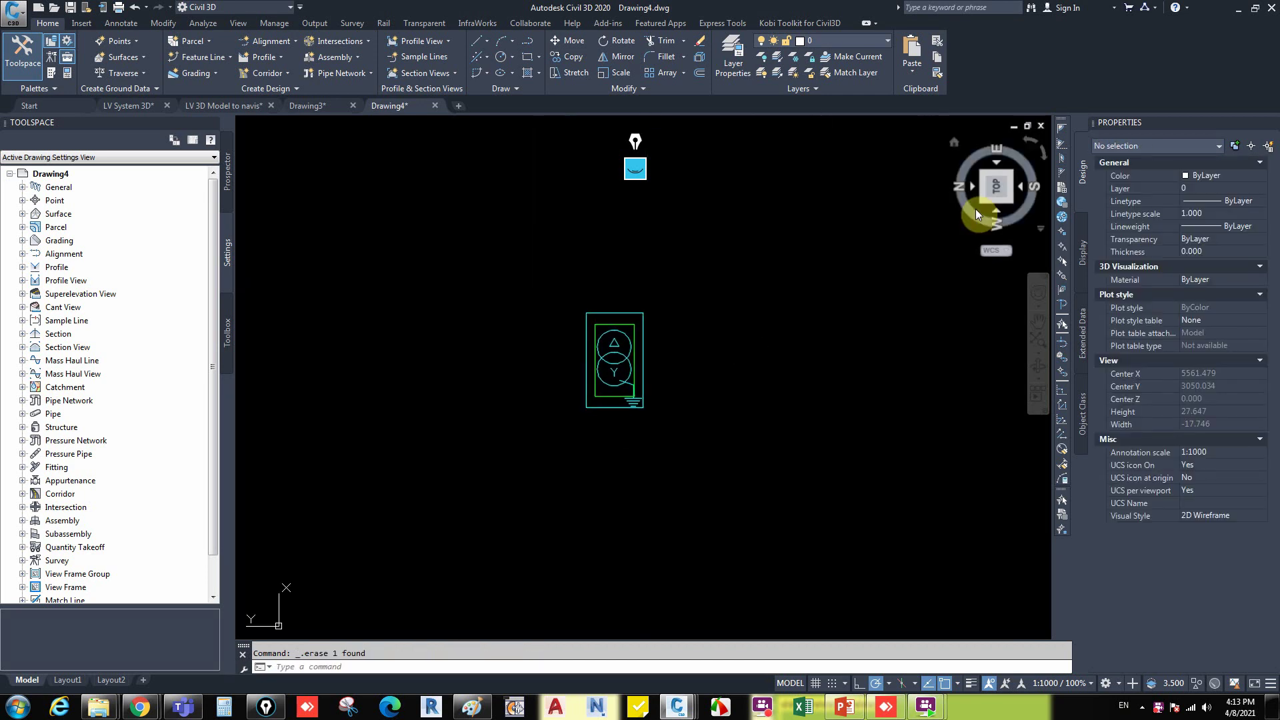
Examine how the TR-MV multi-view block displays in an isometric view and in the top view.
left_click(982, 199)
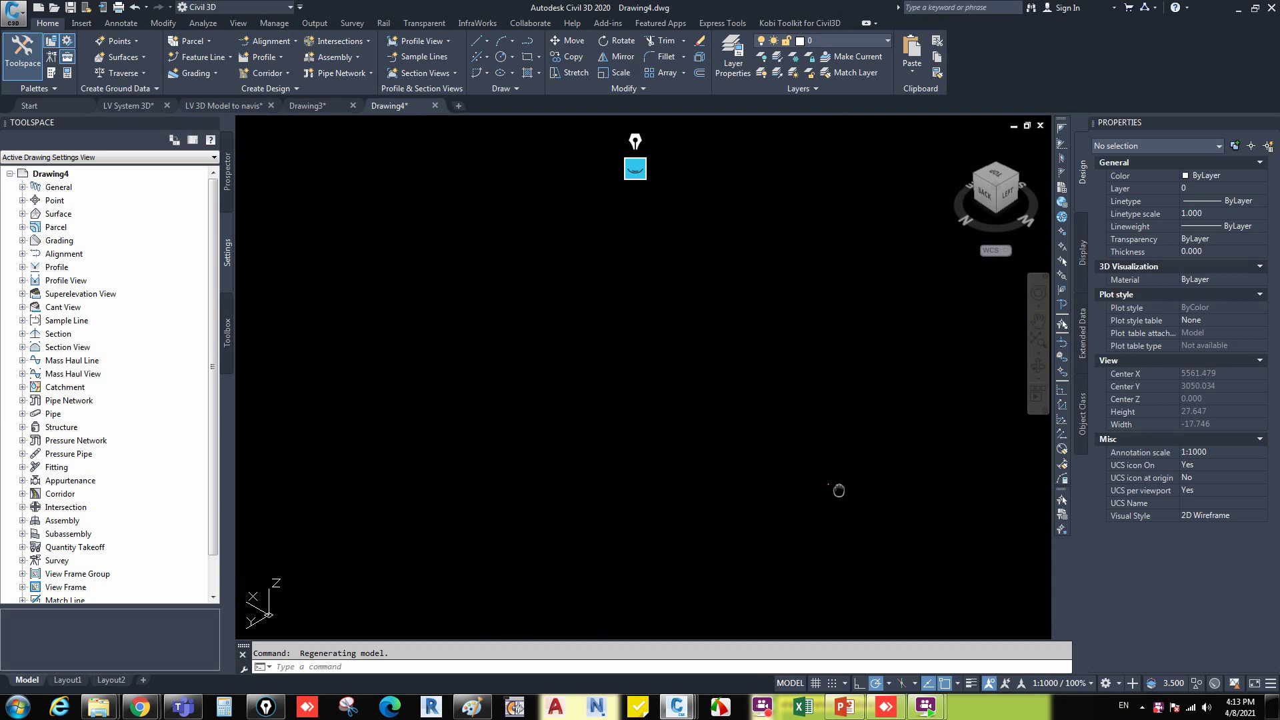
left_click(996, 179)
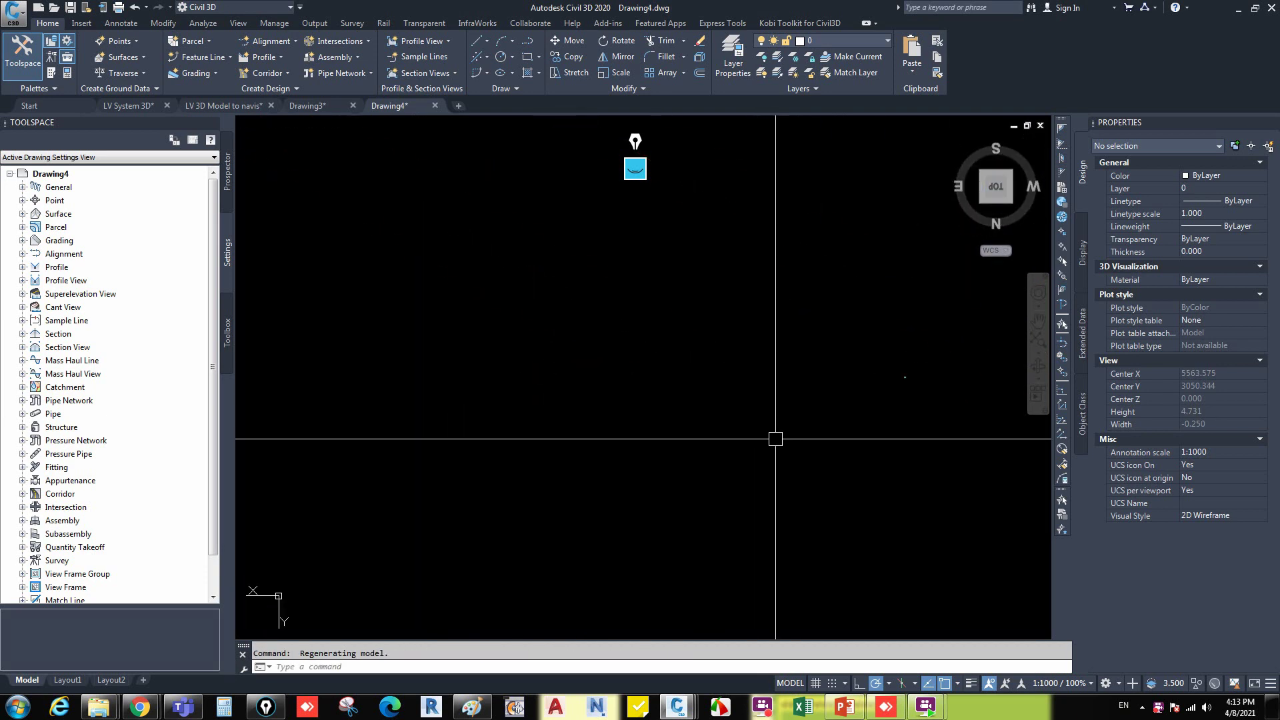
key("ctrl+a")
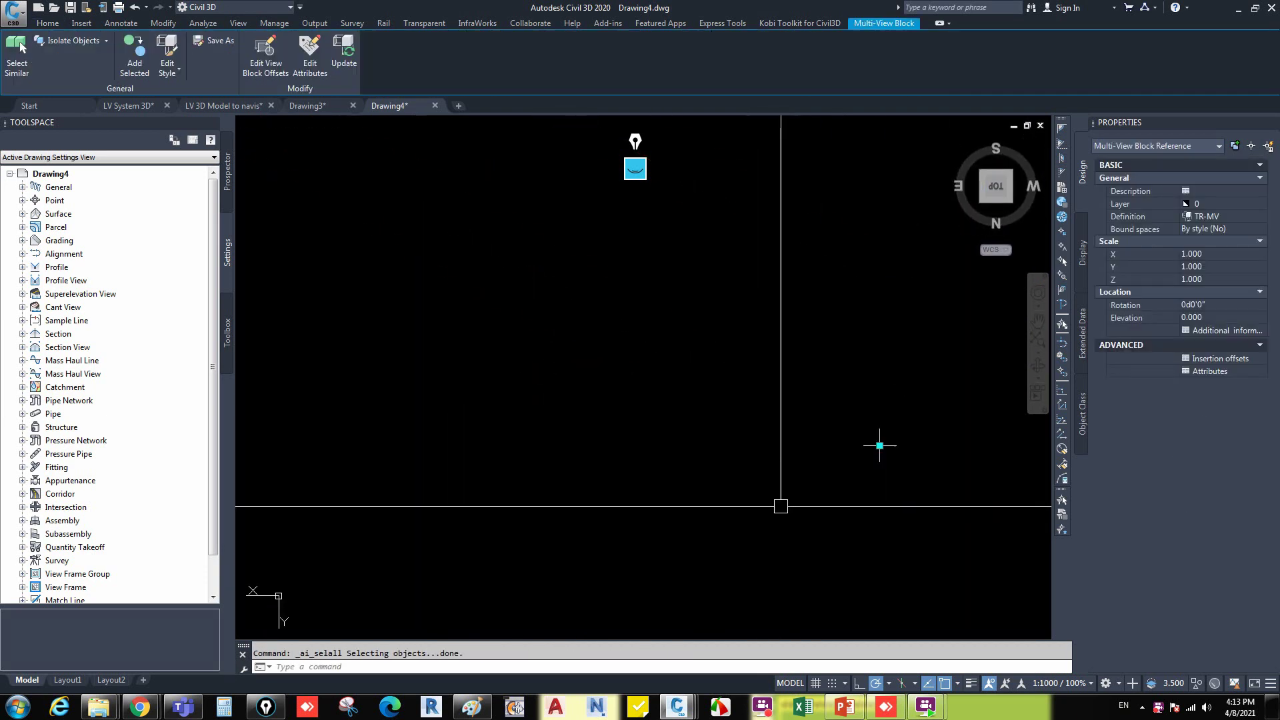
key("Escape")
middle_click_drag(993, 366, 815, 377)
scroll(734, 375, "up", 5)
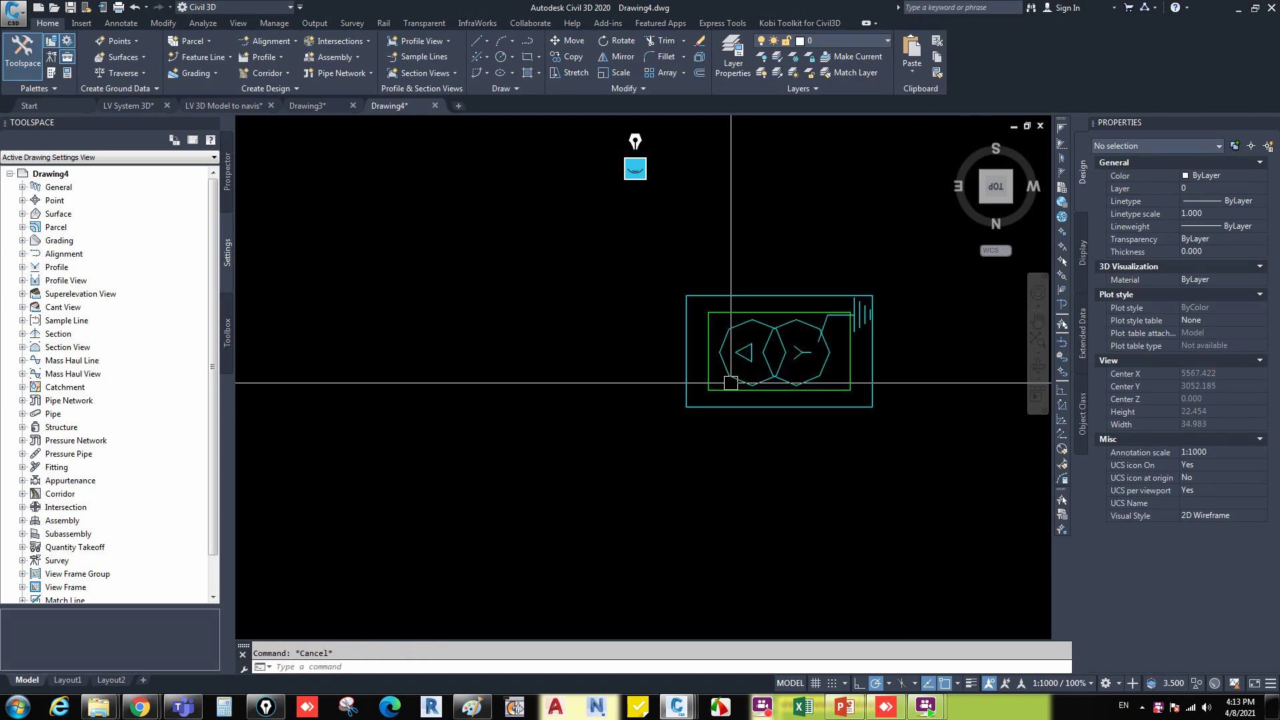
middle_click_drag(718, 387, 649, 396)
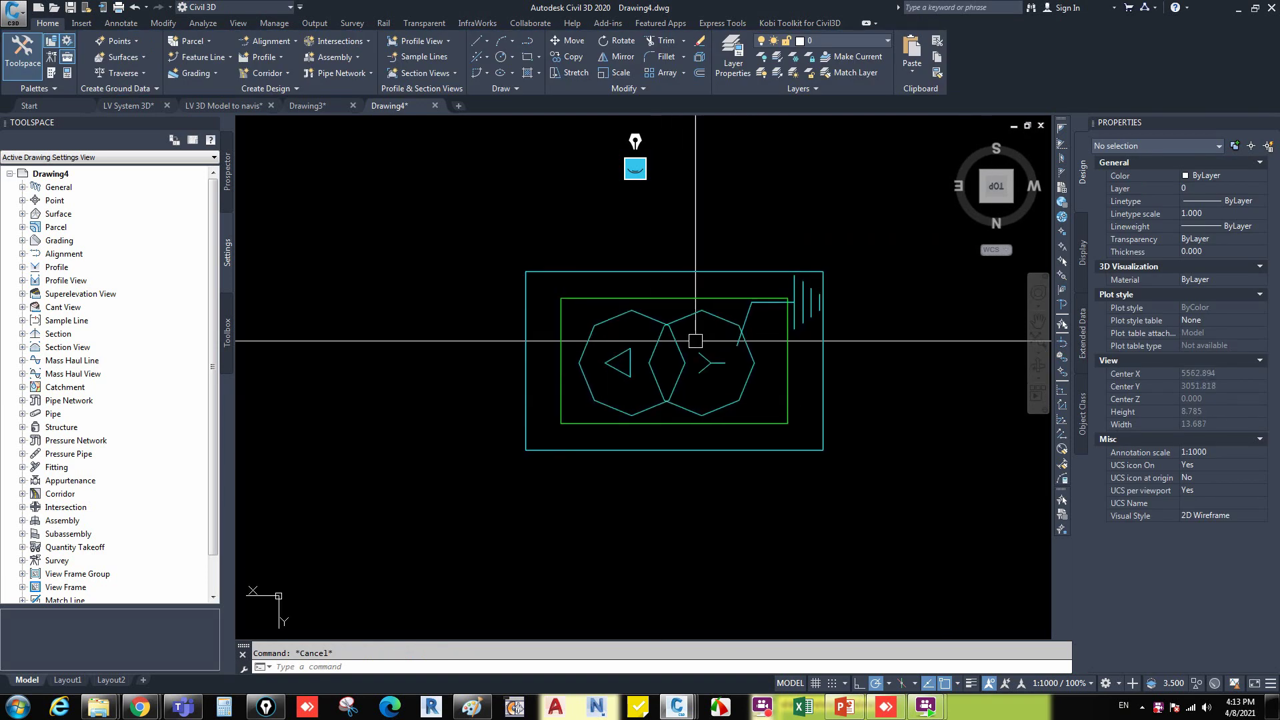
Start a block definition named TR-MODEL in the isometric view, with its base point at the centre of the transformer's base.
left_click(984, 202)
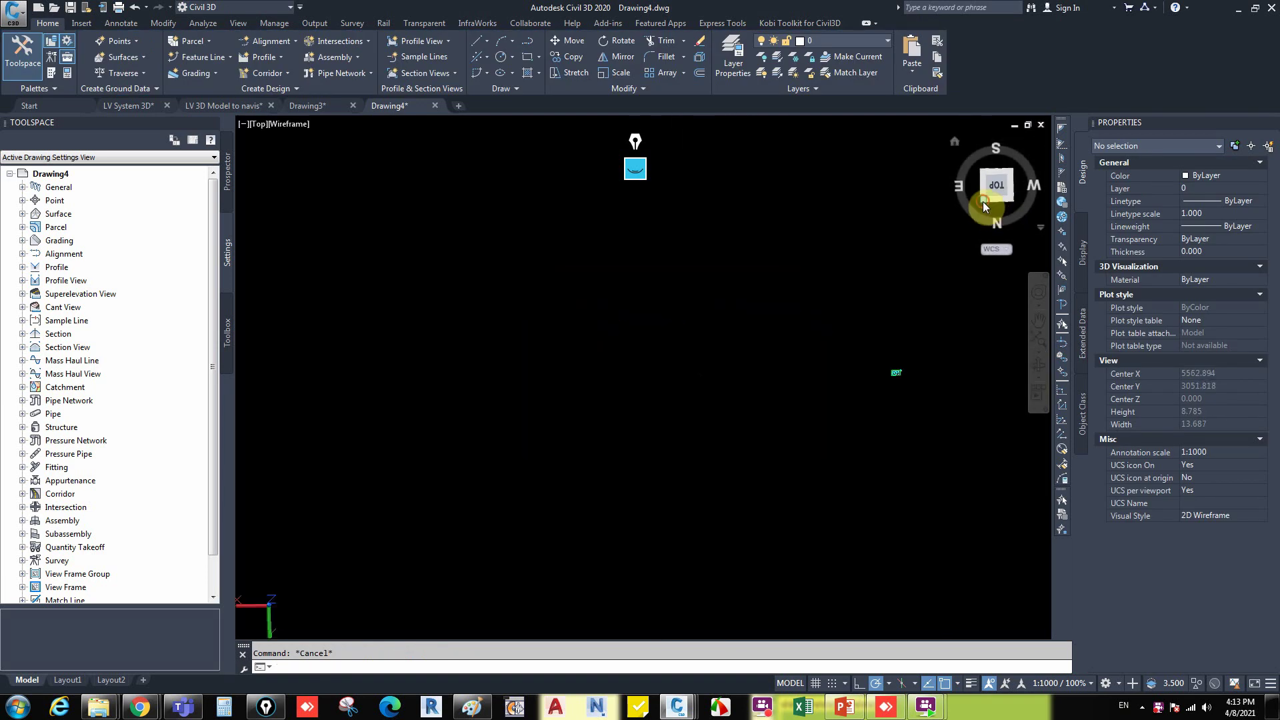
left_click(828, 270)
scroll(842, 239, "up", 5)
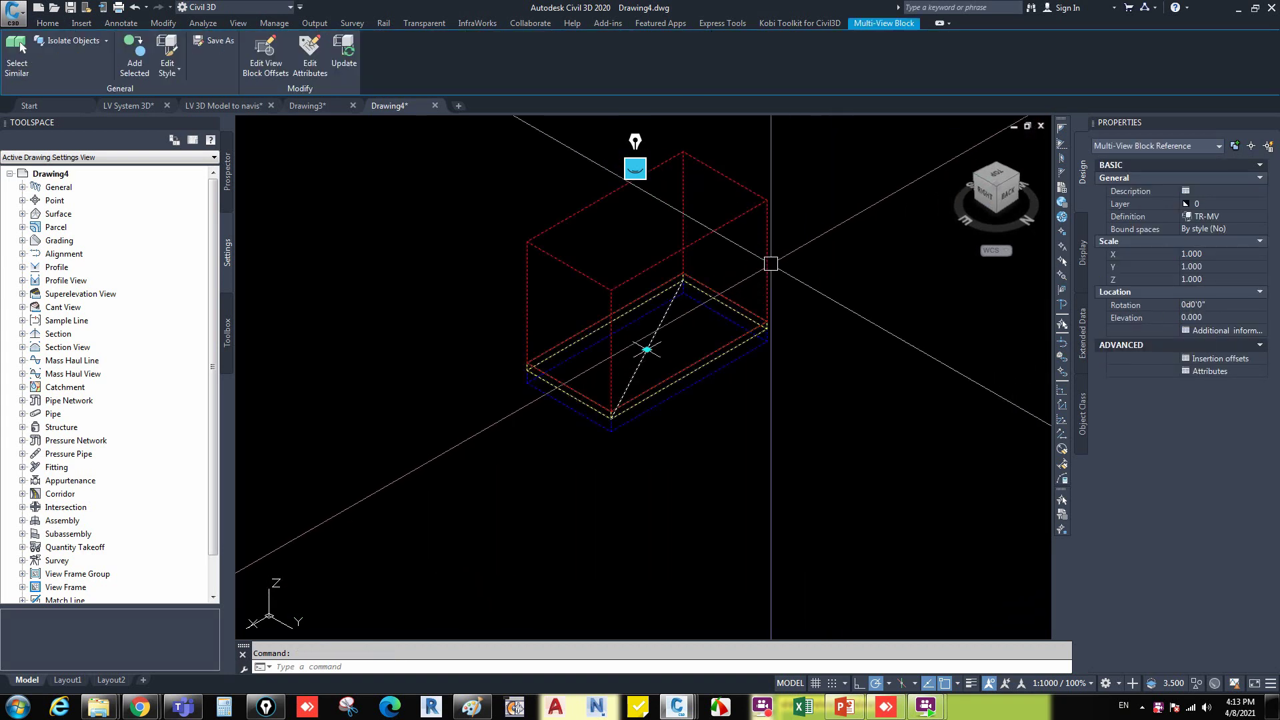
scroll(754, 327, "down", 6)
scroll(672, 362, "up", 4)
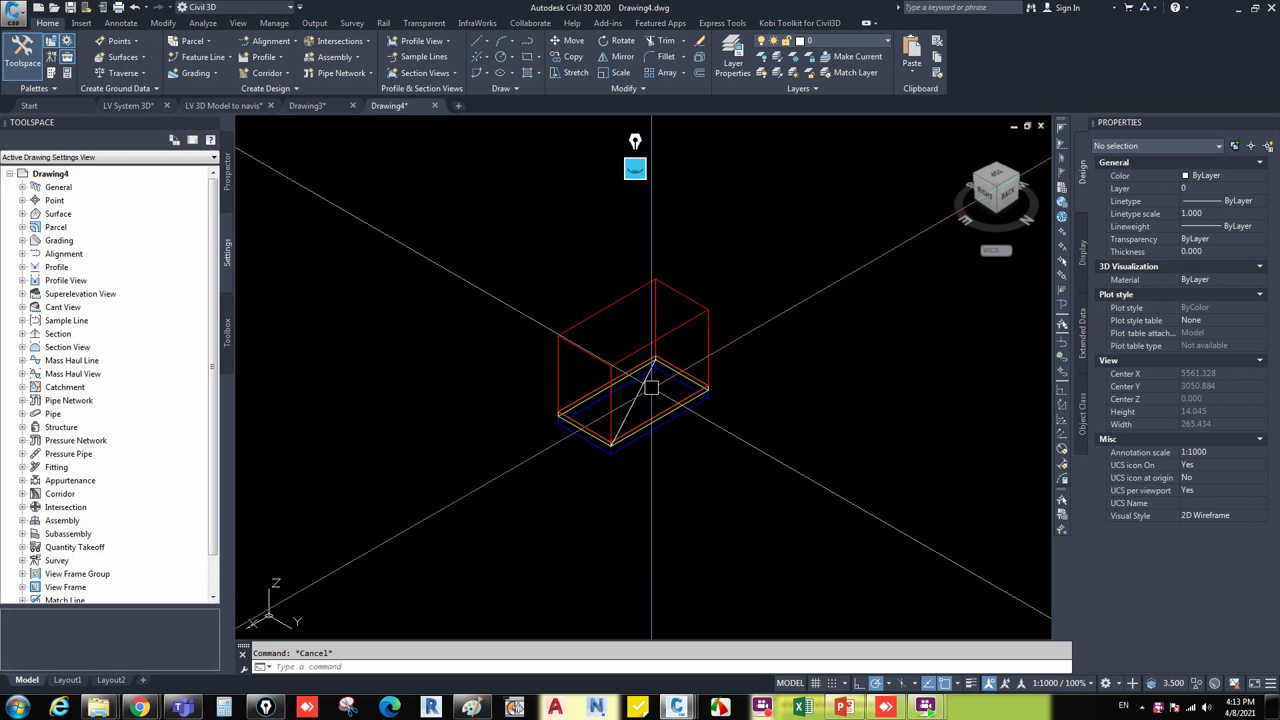
type("B")
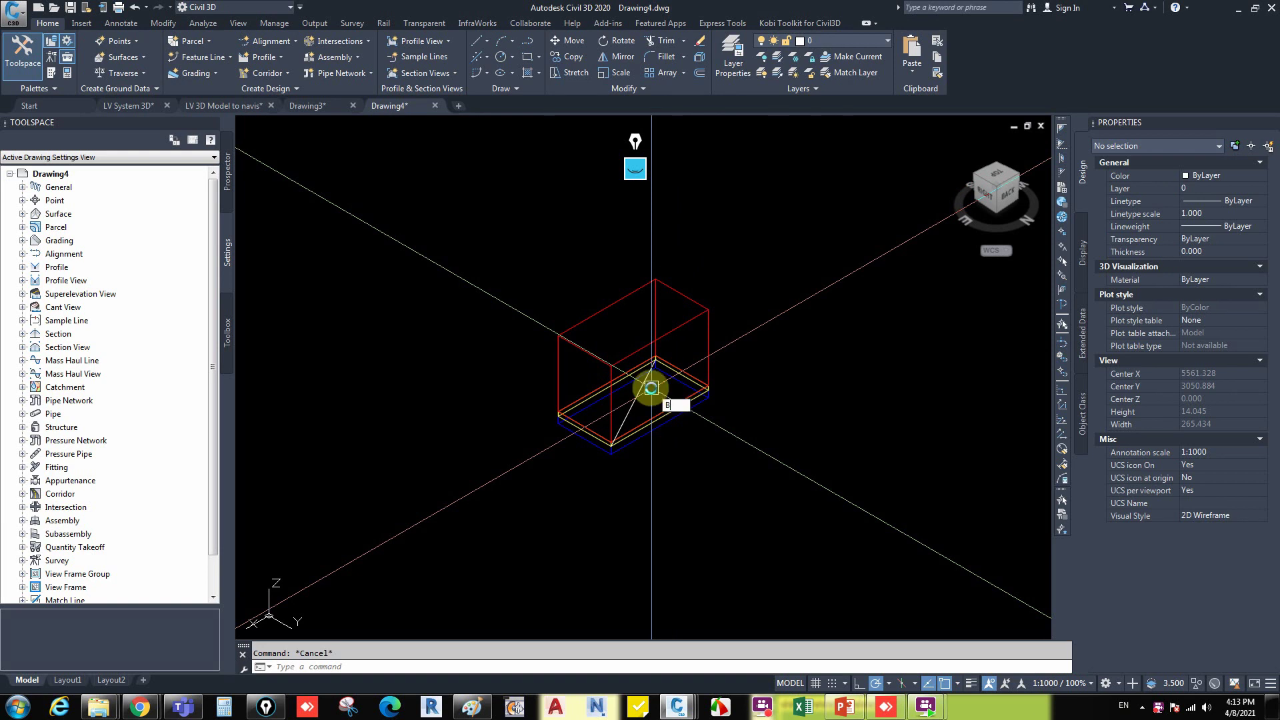
key("Return")
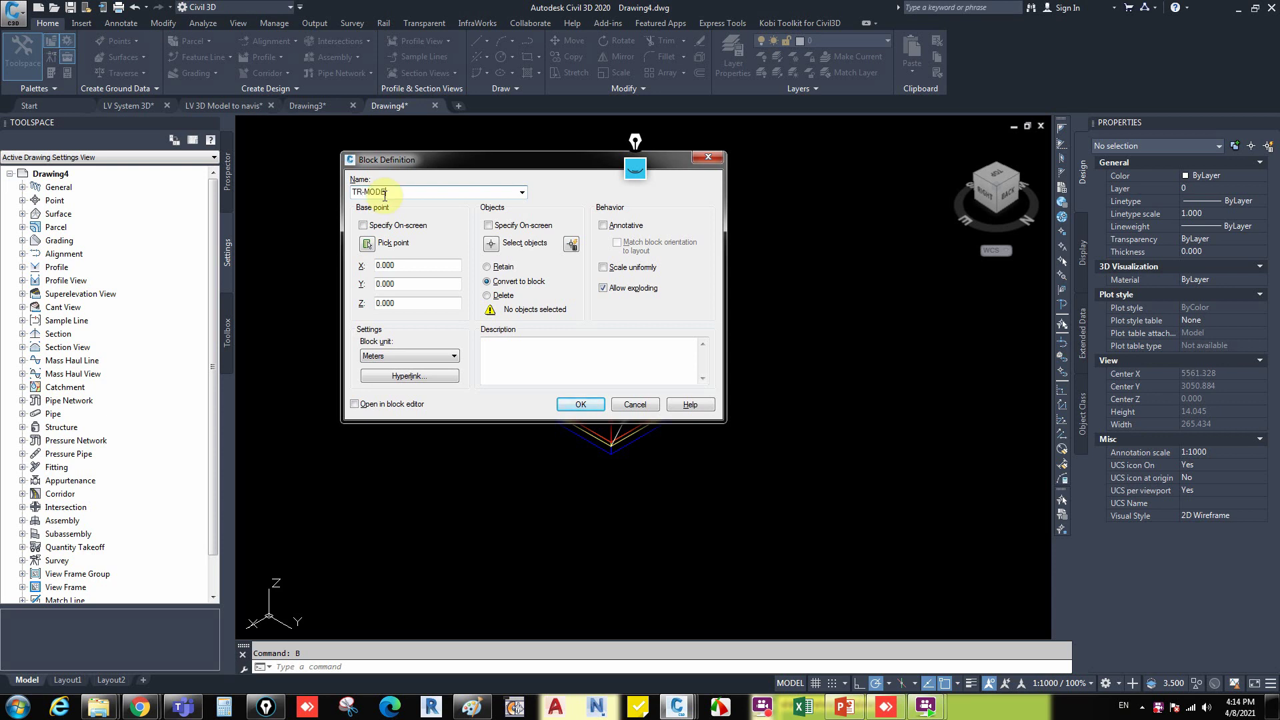
left_click(369, 243)
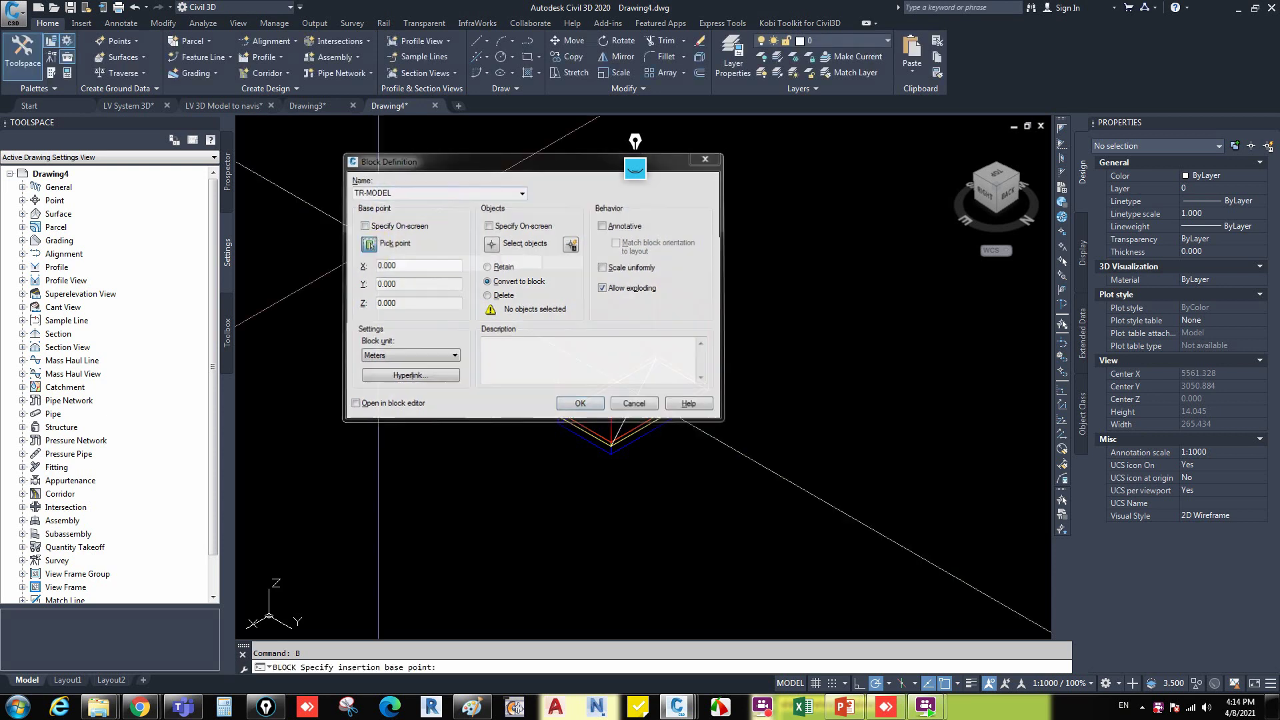
left_click(633, 404)
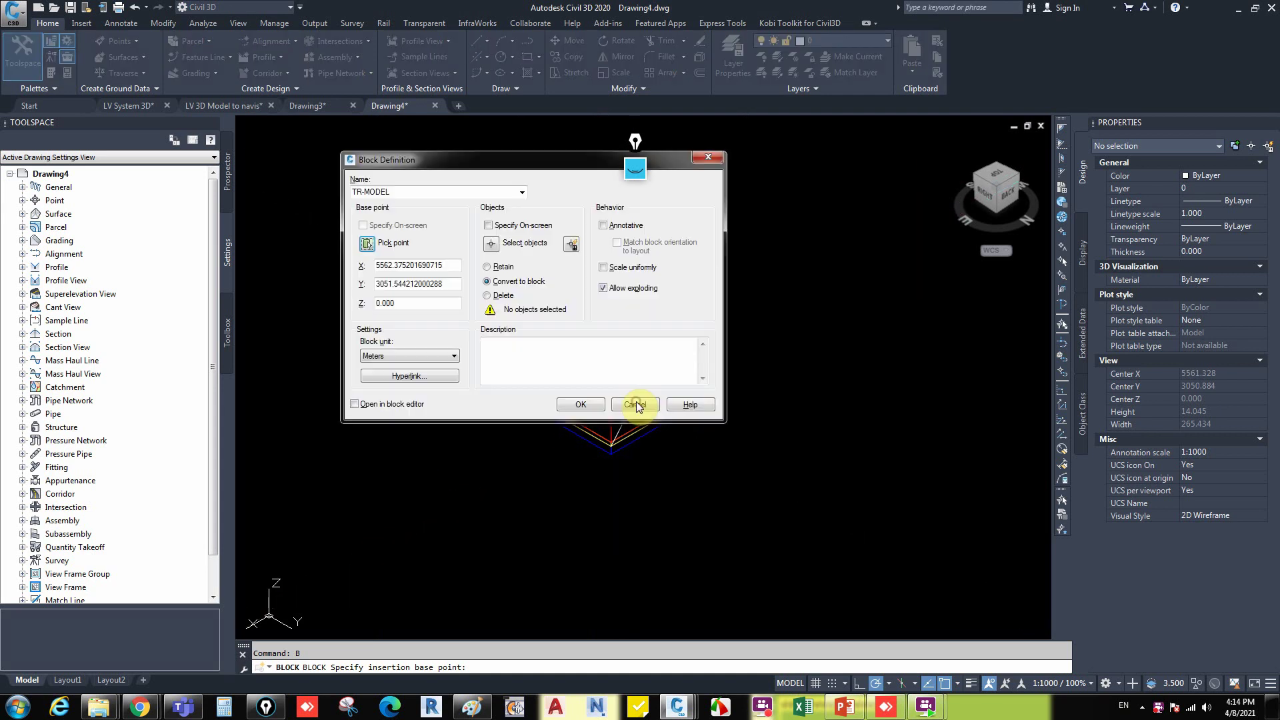
Select the TR-MV multi-view block as the object for TR-MODEL, pick the base point again, and create the block in metres.
left_click(582, 404)
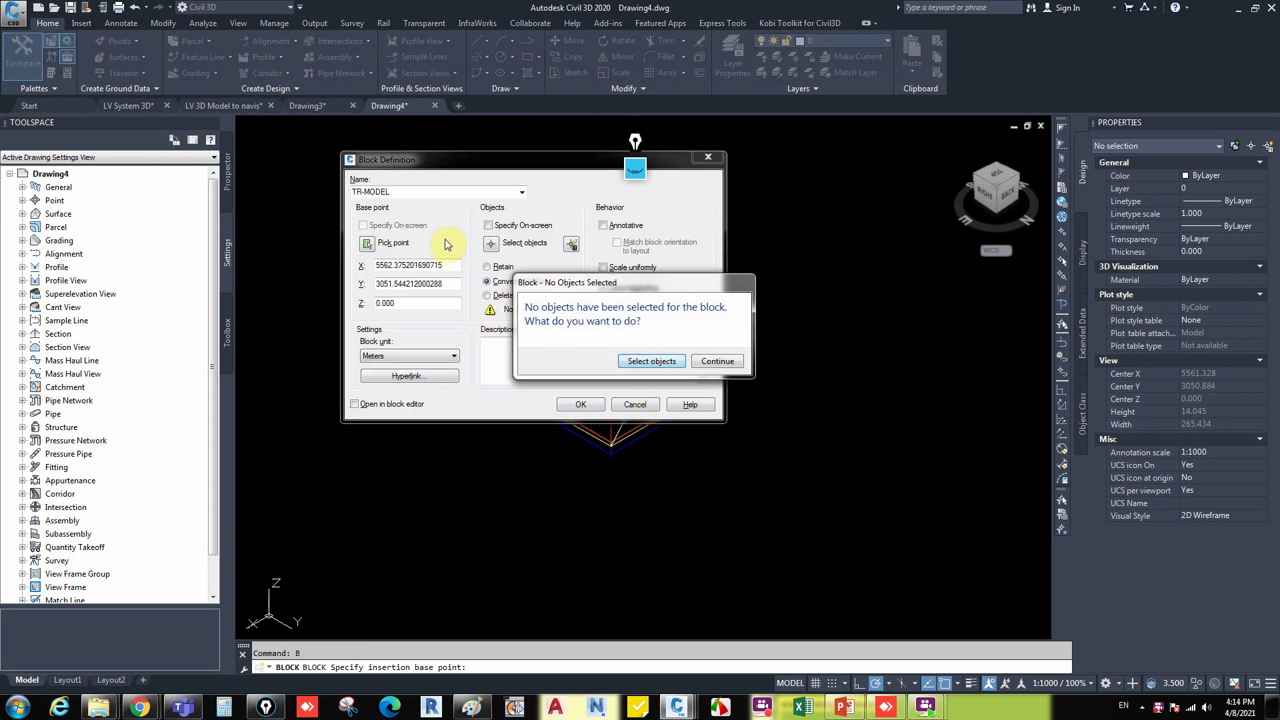
left_click(665, 363)
left_click(467, 241)
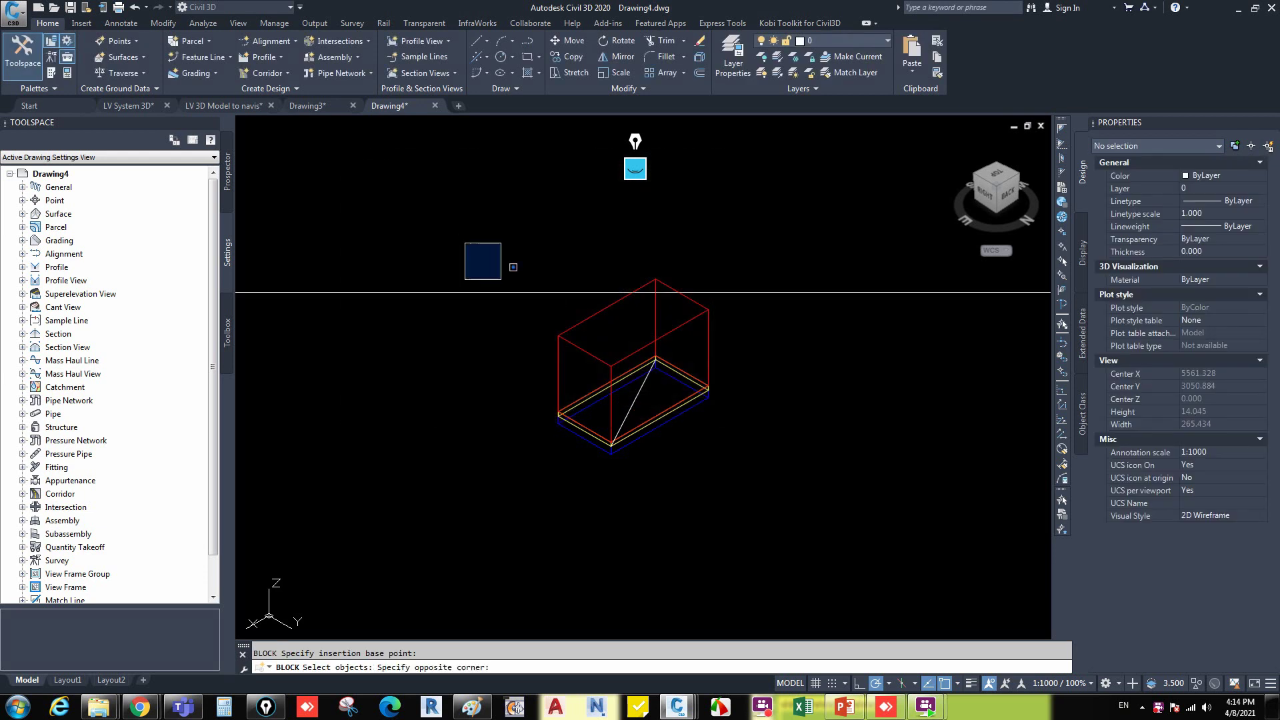
left_click(751, 463)
key("Return")
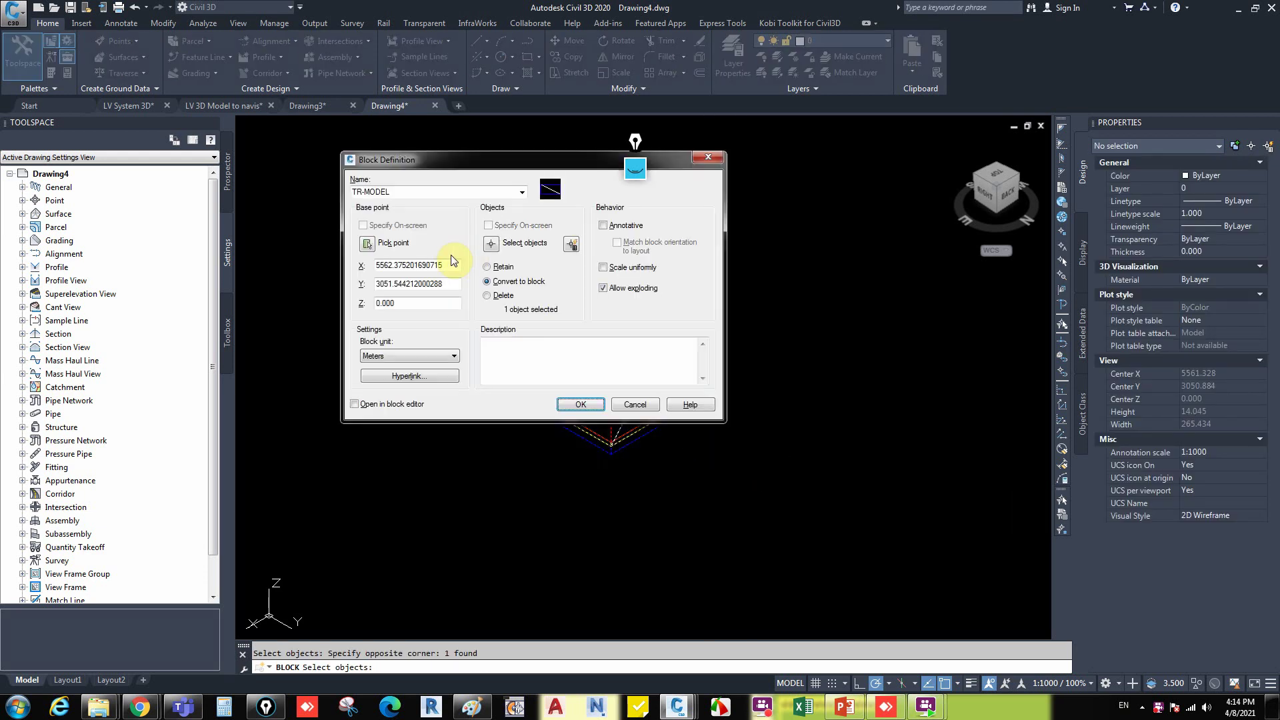
left_click(367, 244)
left_click(609, 443)
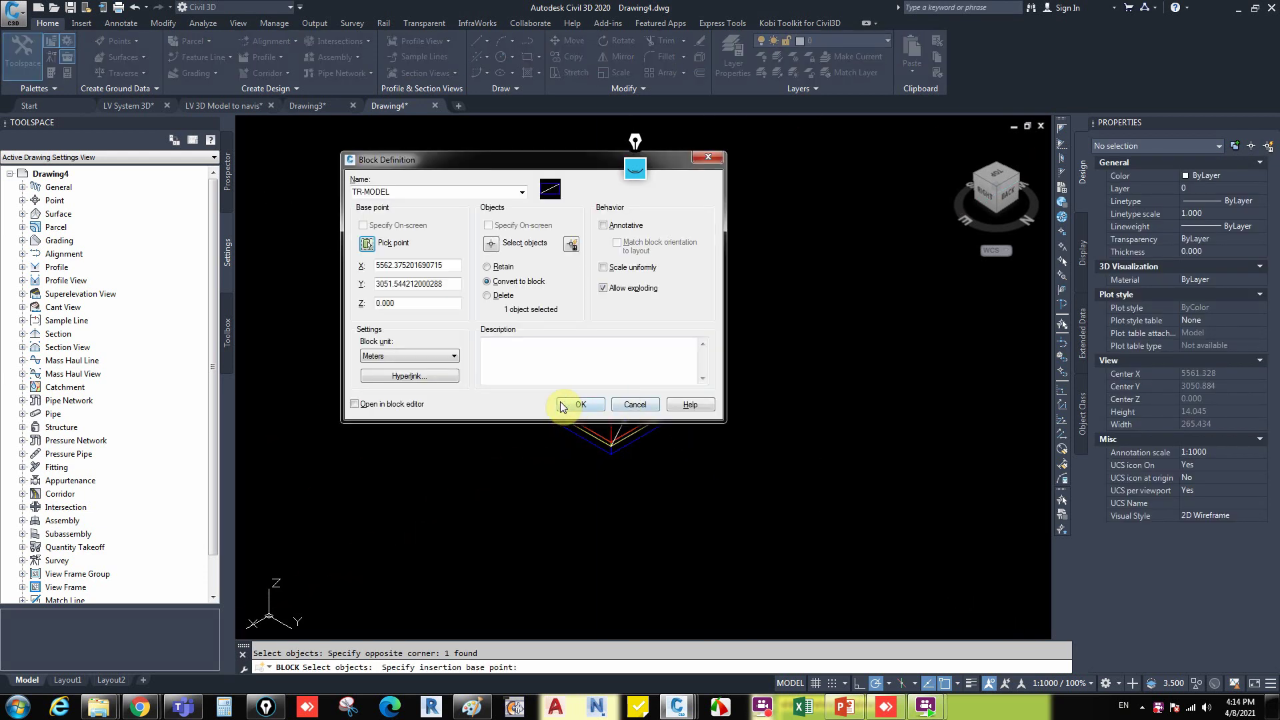
left_click(564, 404)
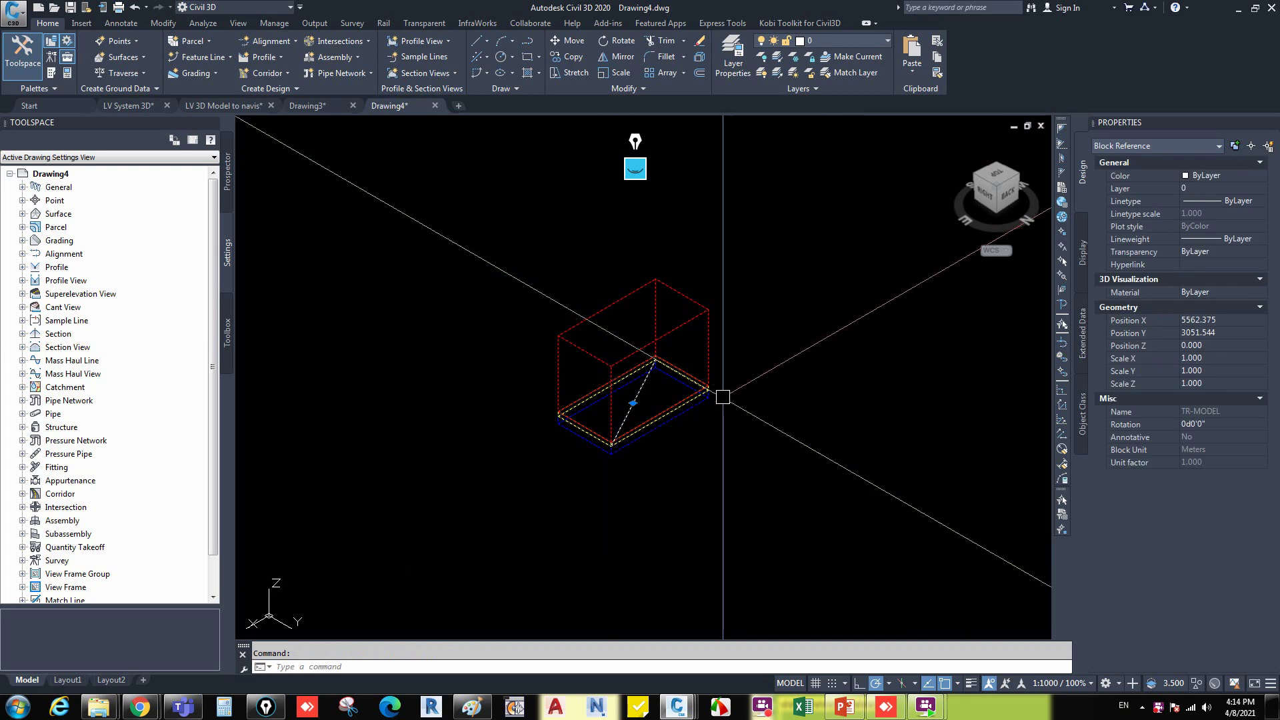
Examine TR-MODEL in the Block Editor from the top and in an isometric view, and close the editor saving the changes to TR-MODEL.
double_click(641, 386)
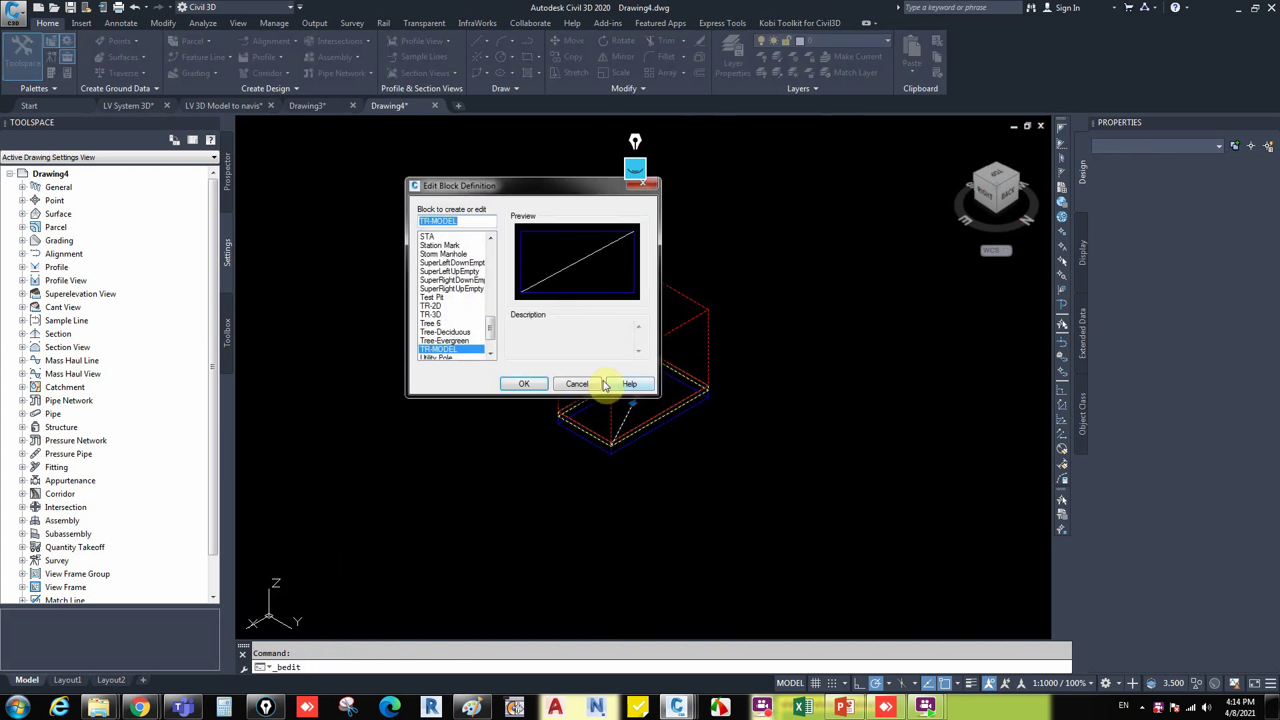
left_click(525, 384)
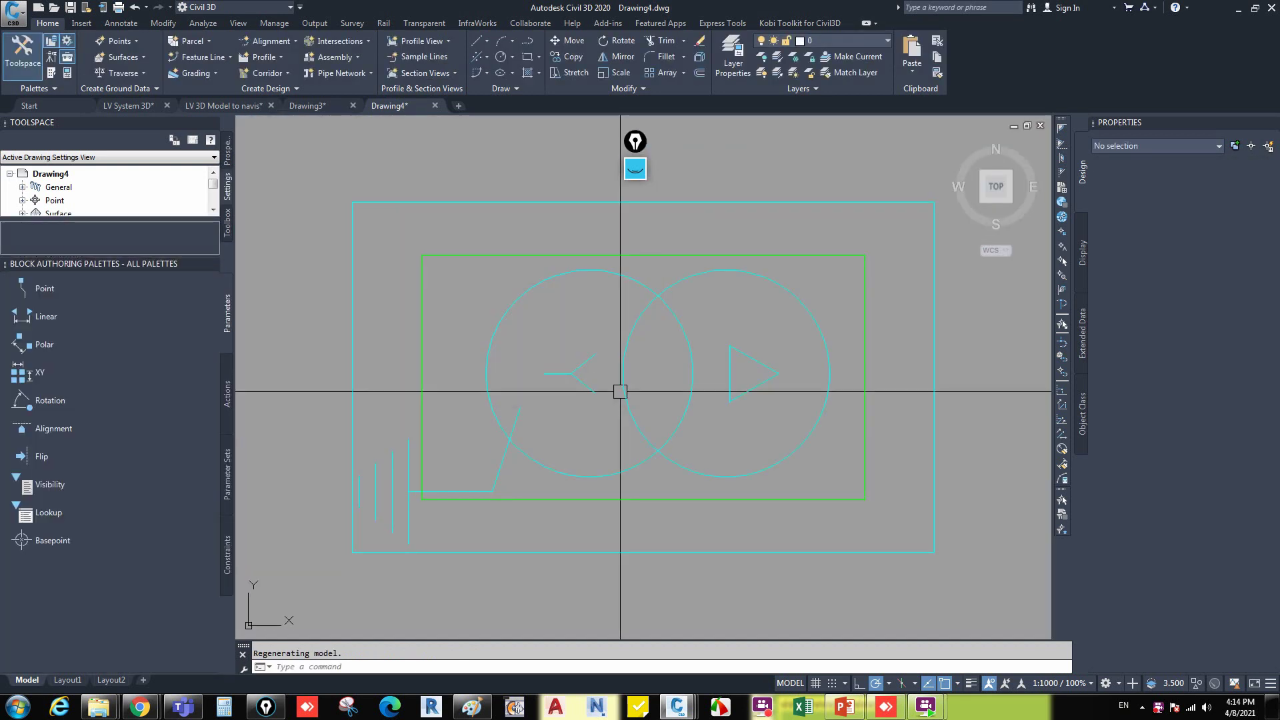
scroll(612, 342, "down", 5)
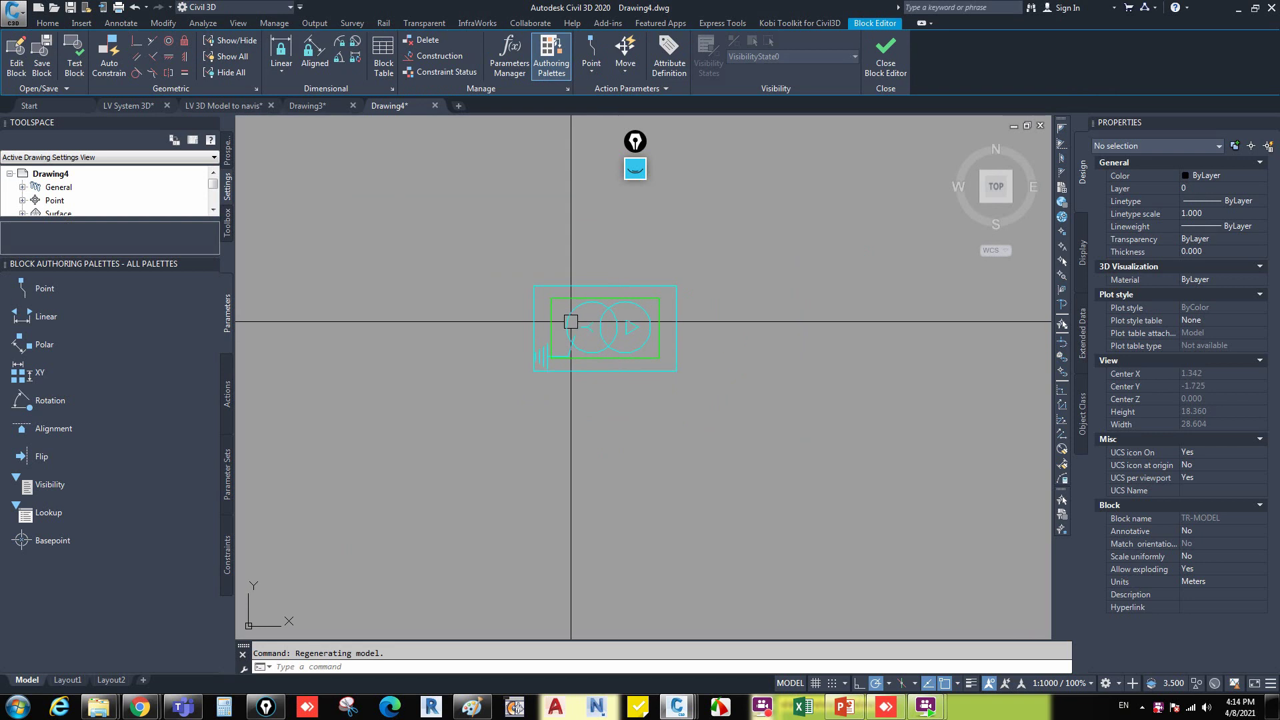
scroll(566, 320, "up", 4)
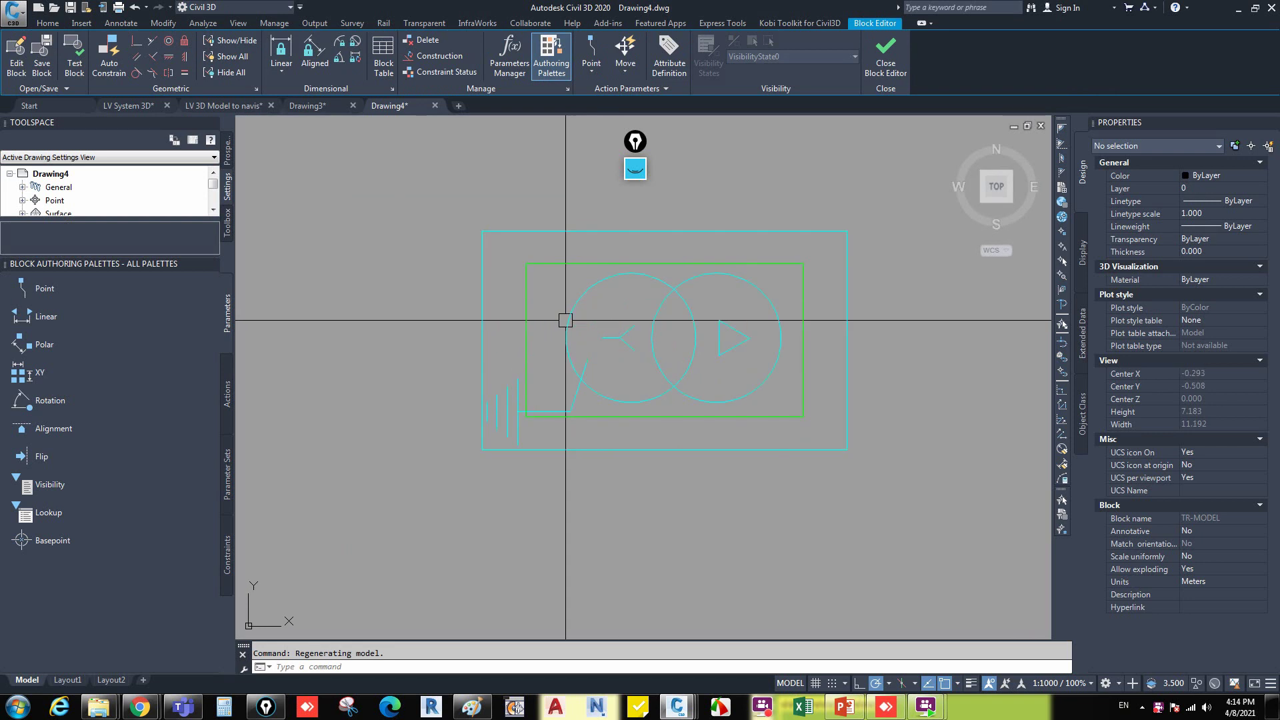
left_click(984, 202)
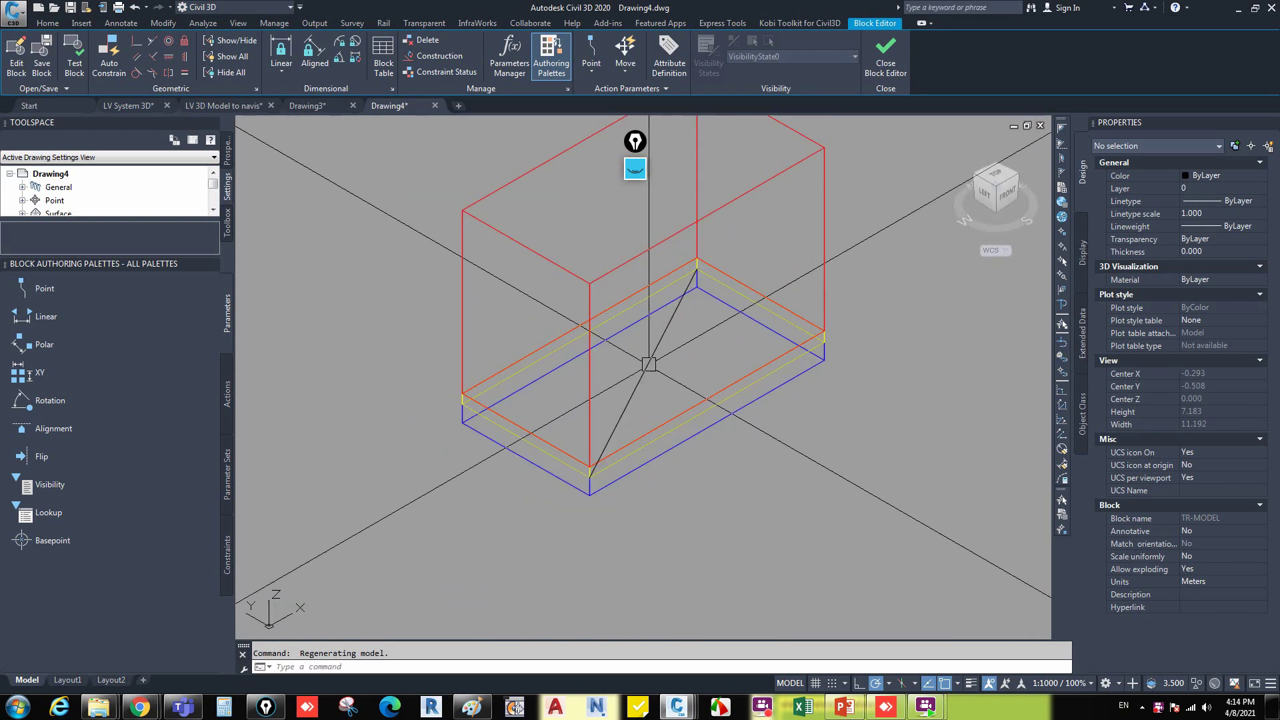
left_click(647, 363)
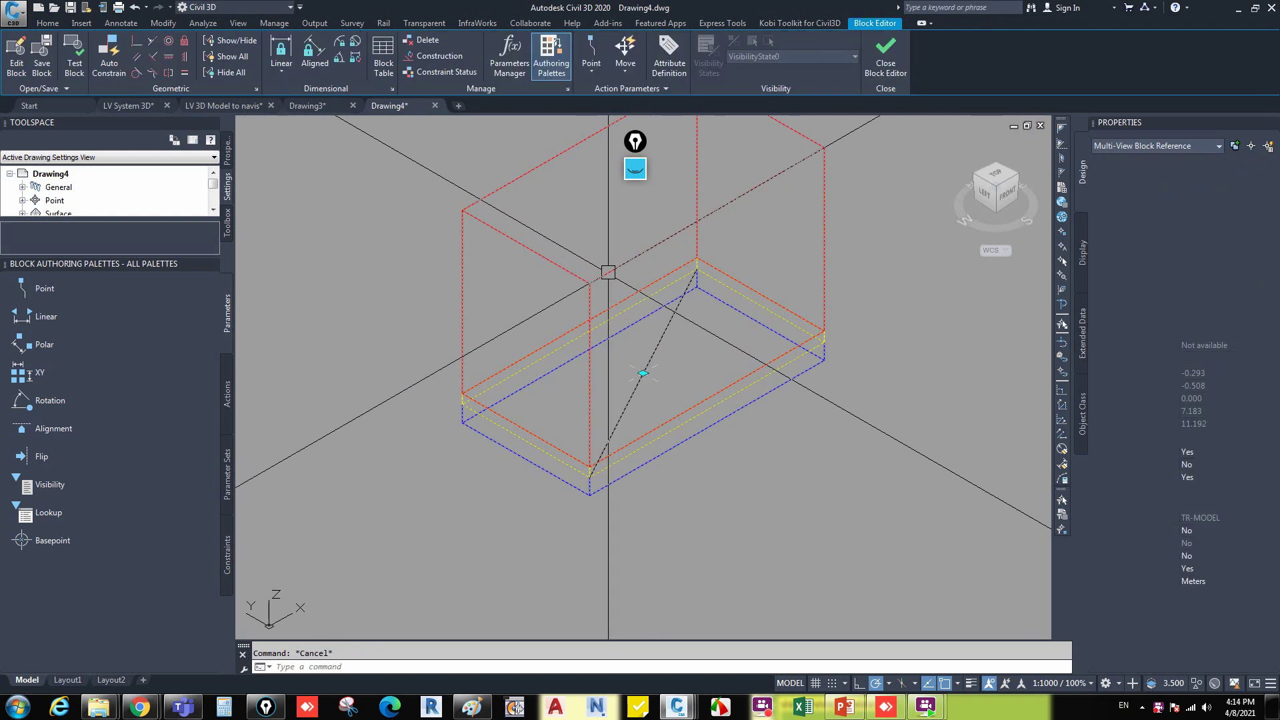
key("Escape")
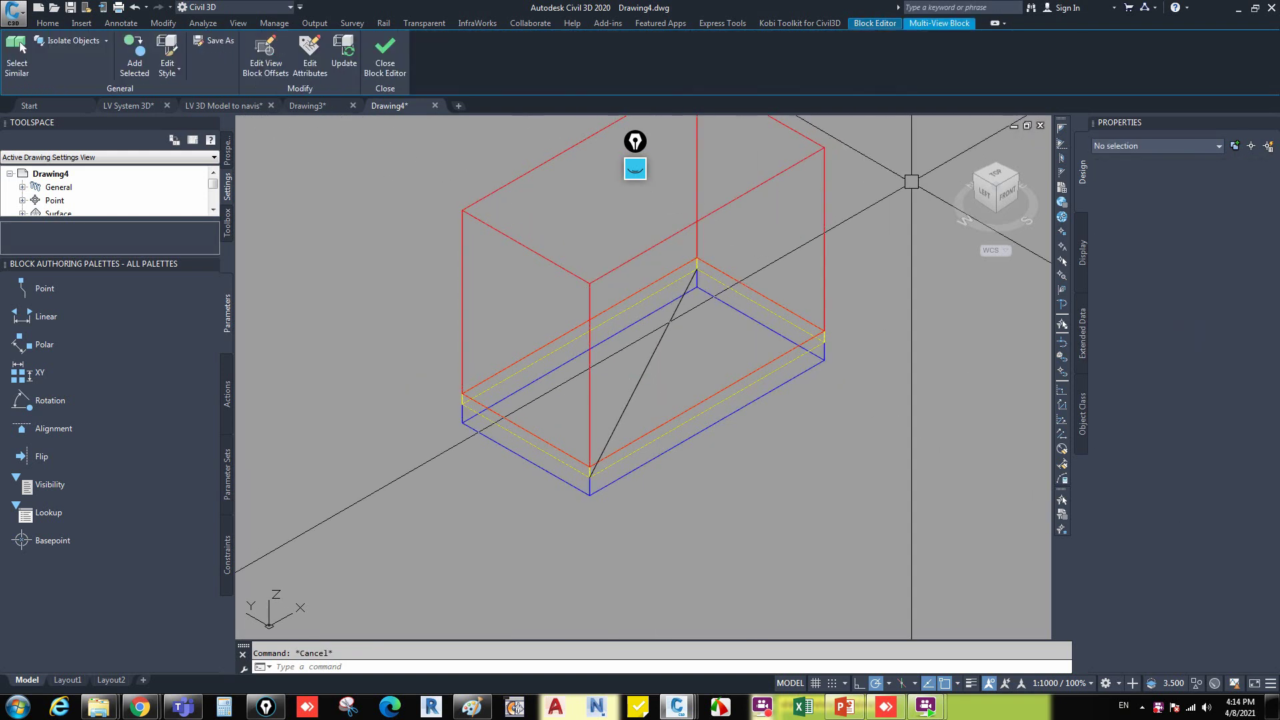
left_click(881, 59)
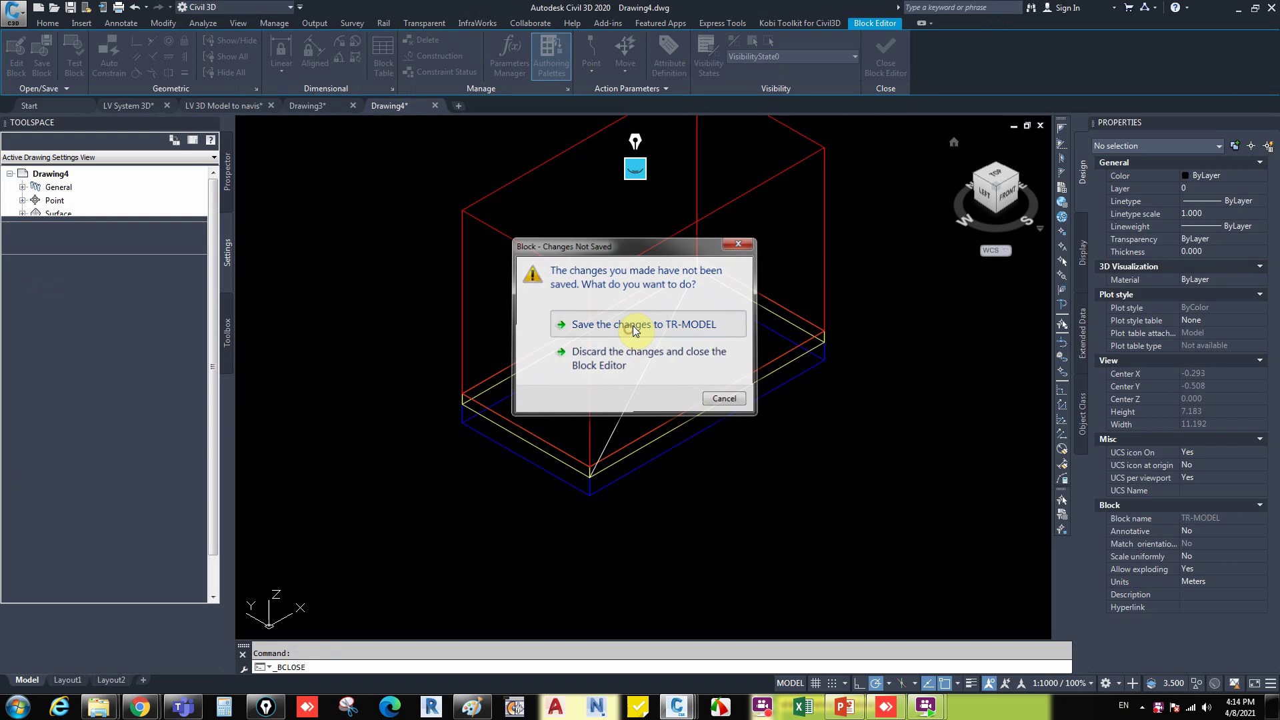
left_click(633, 325)
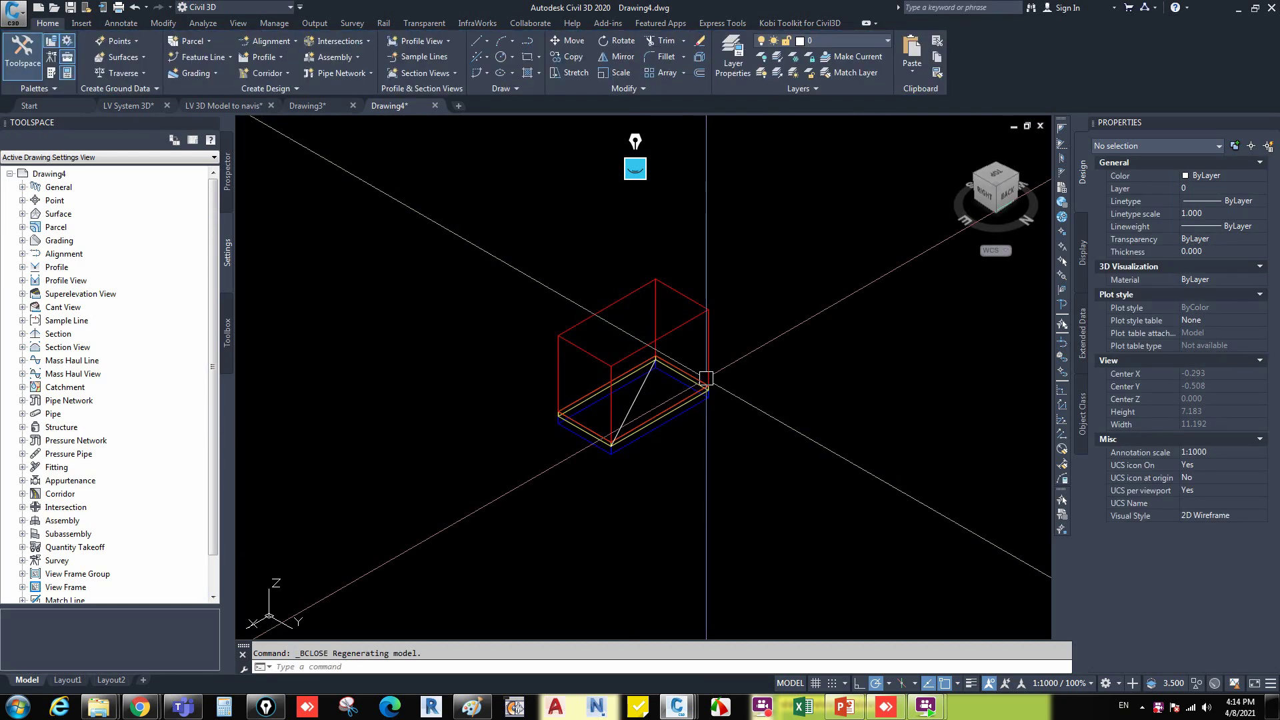
key("Escape")
scroll(706, 378, "down", 3)
scroll(672, 343, "up", 3)
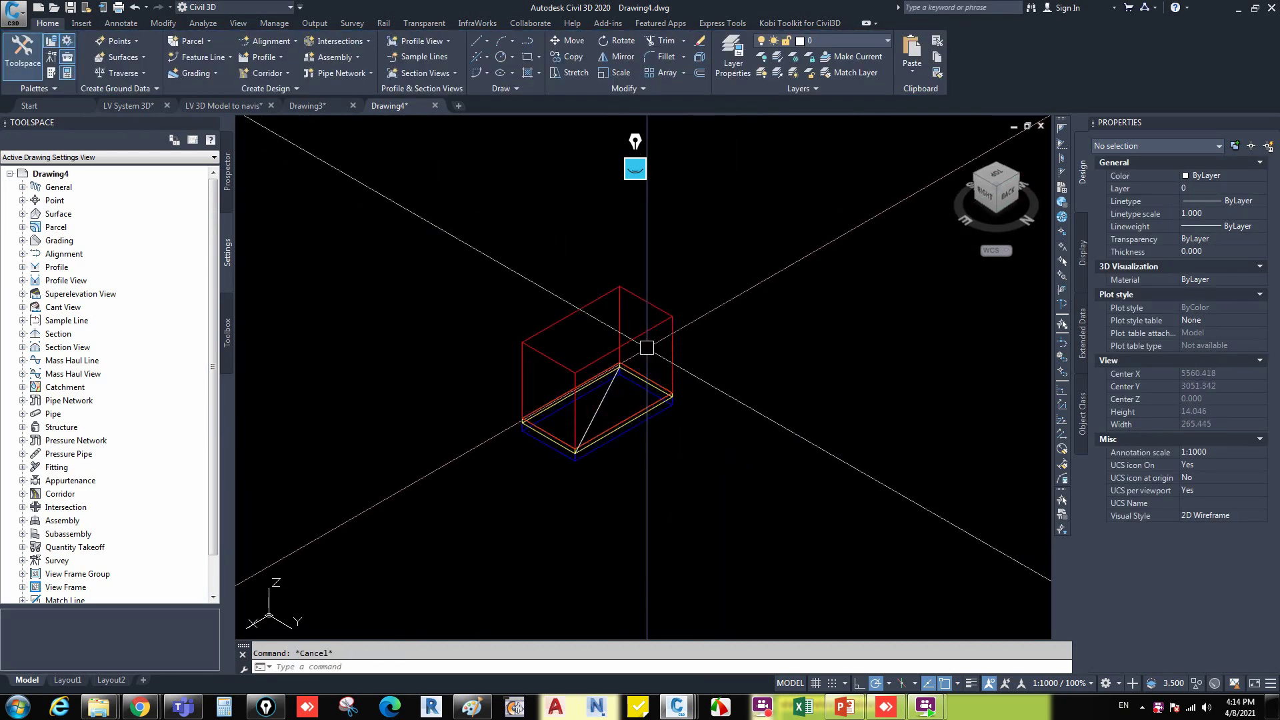
scroll(686, 357, "up", 2)
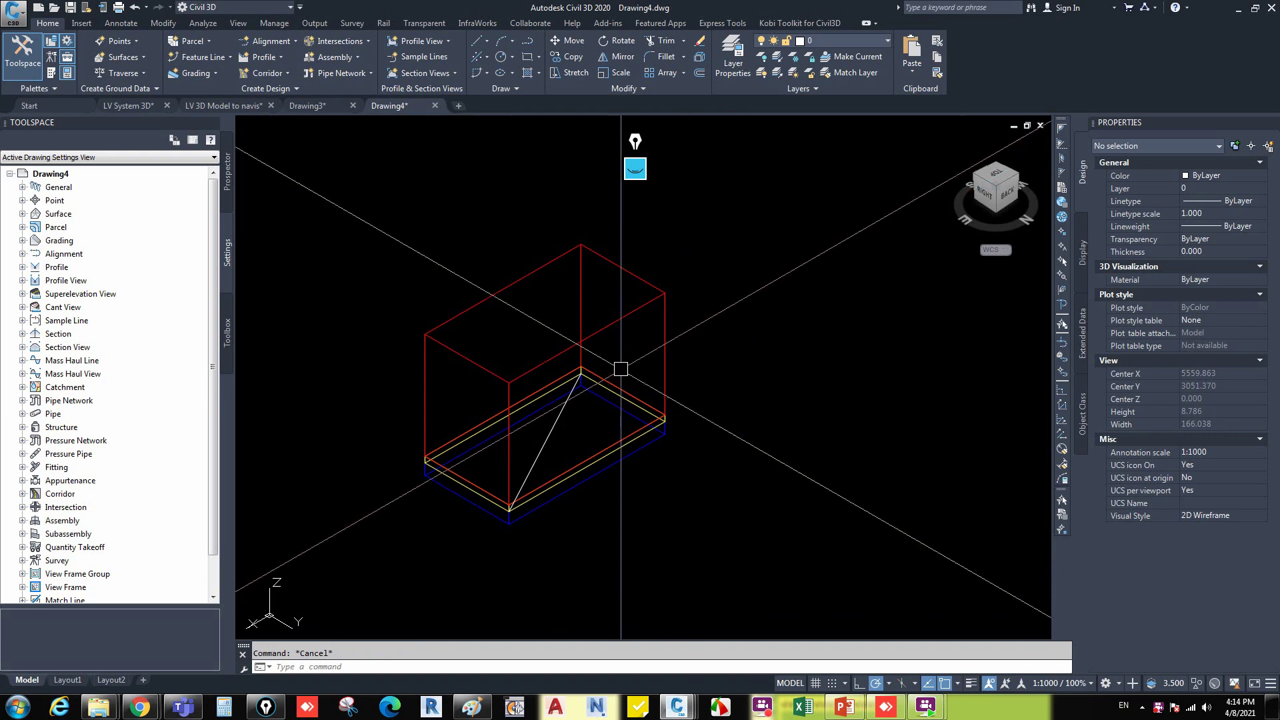
type("B")
key("Return")
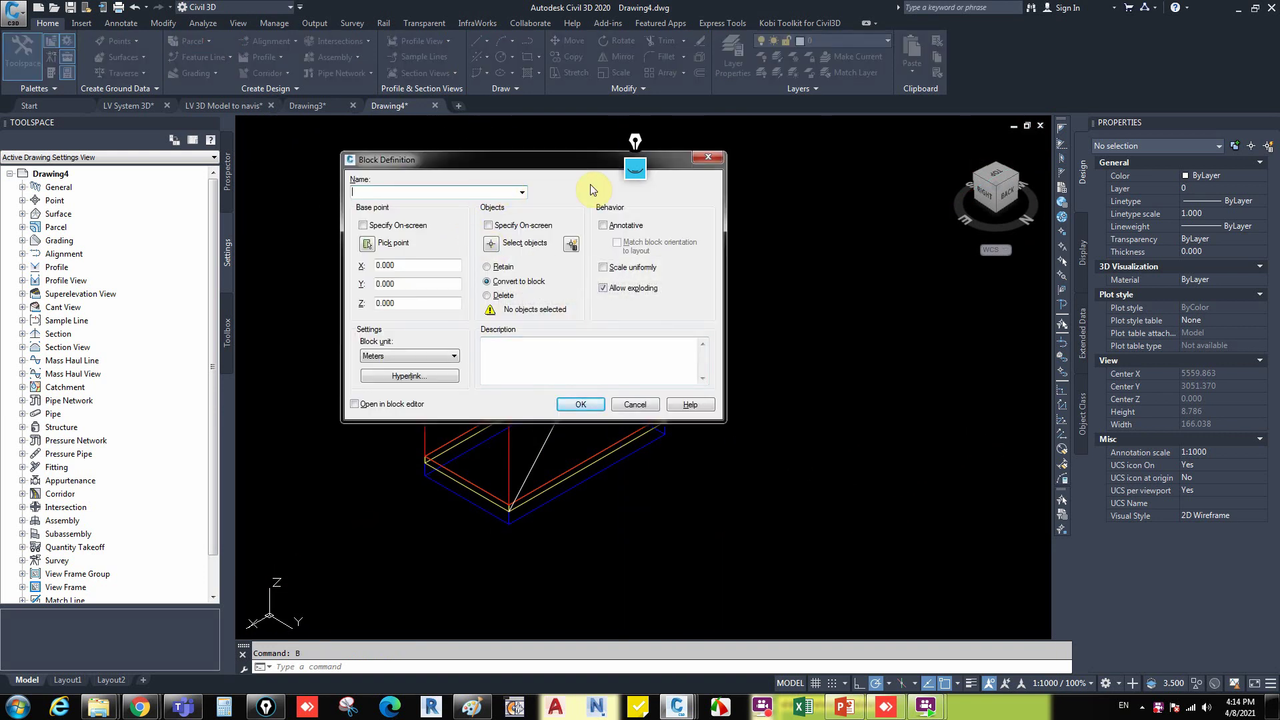
key("Escape")
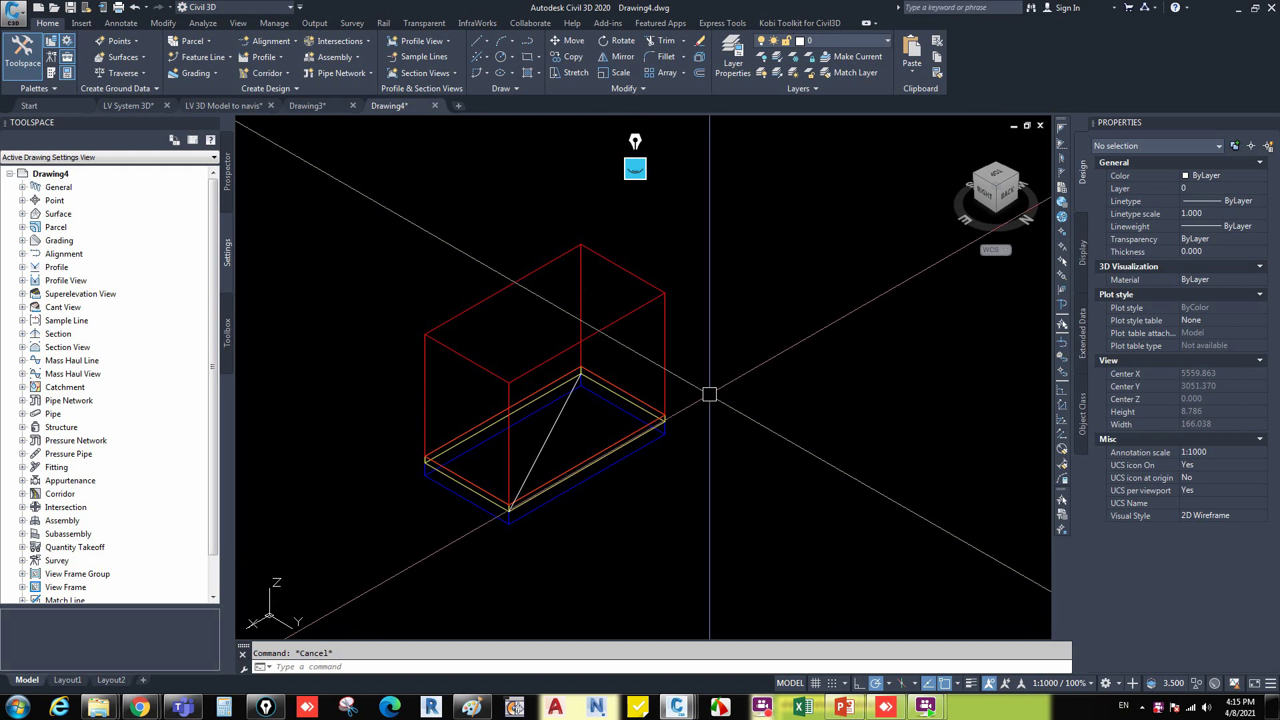
type("wb")
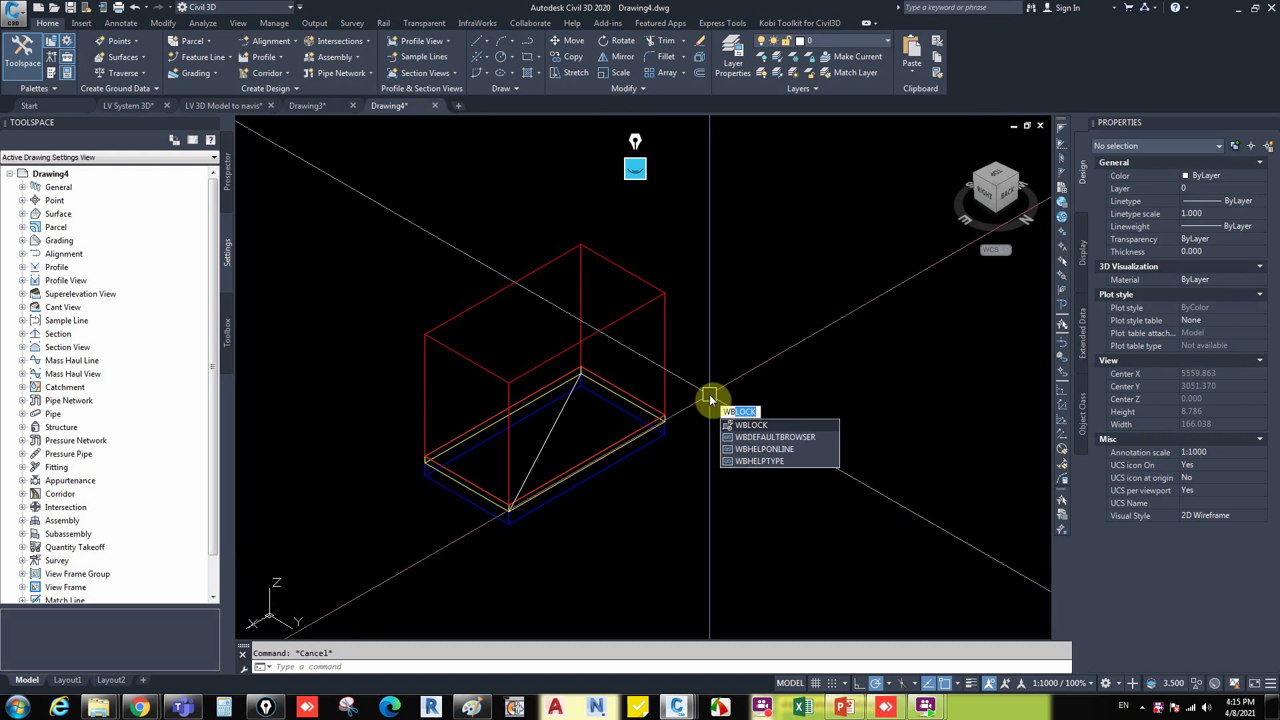
key("Return")
left_click(521, 242)
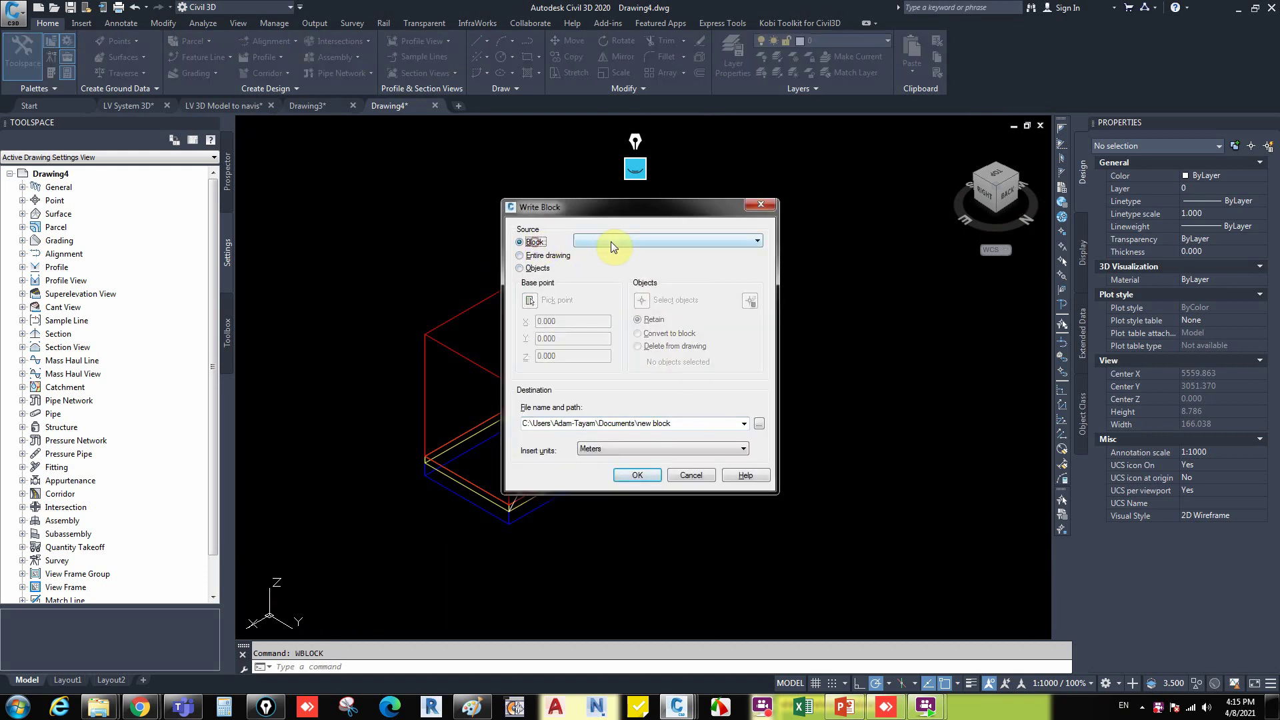
left_click(611, 241)
type("T")
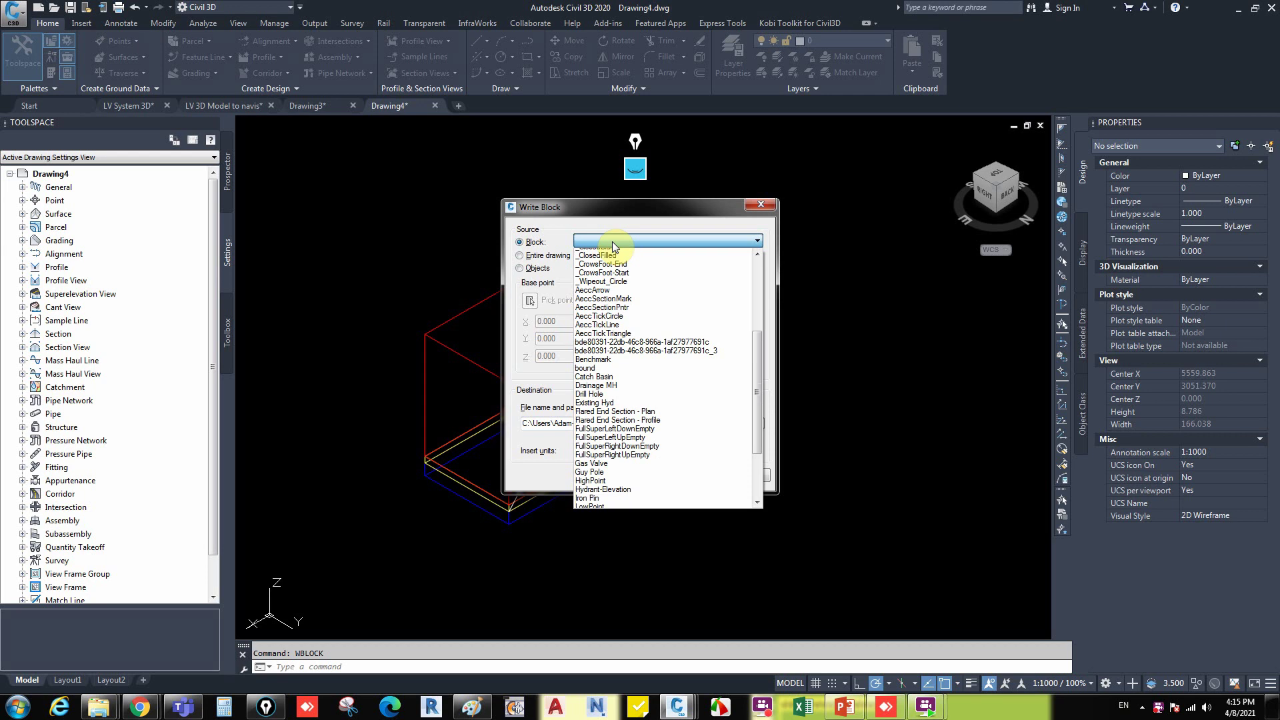
type("R")
left_click(612, 242)
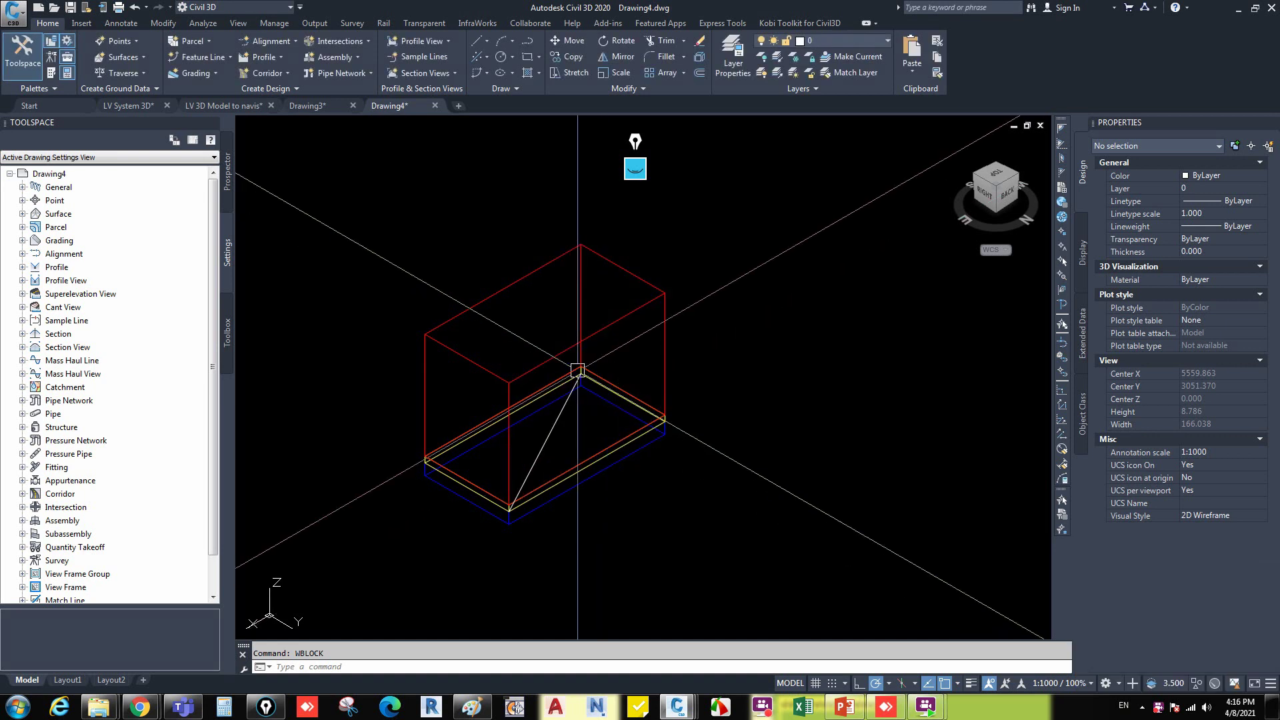
Start the Write Block command with an existing block as the source and browse the list of the drawing's blocks.
type("WB")
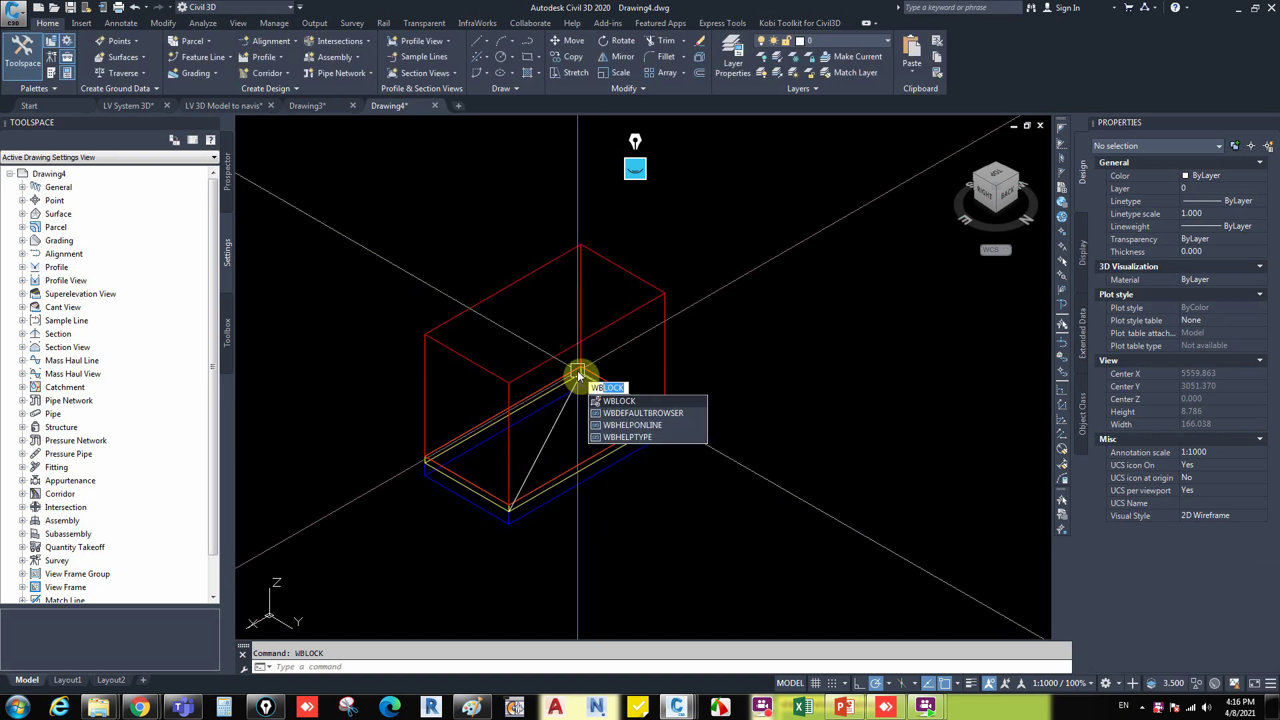
key("Return")
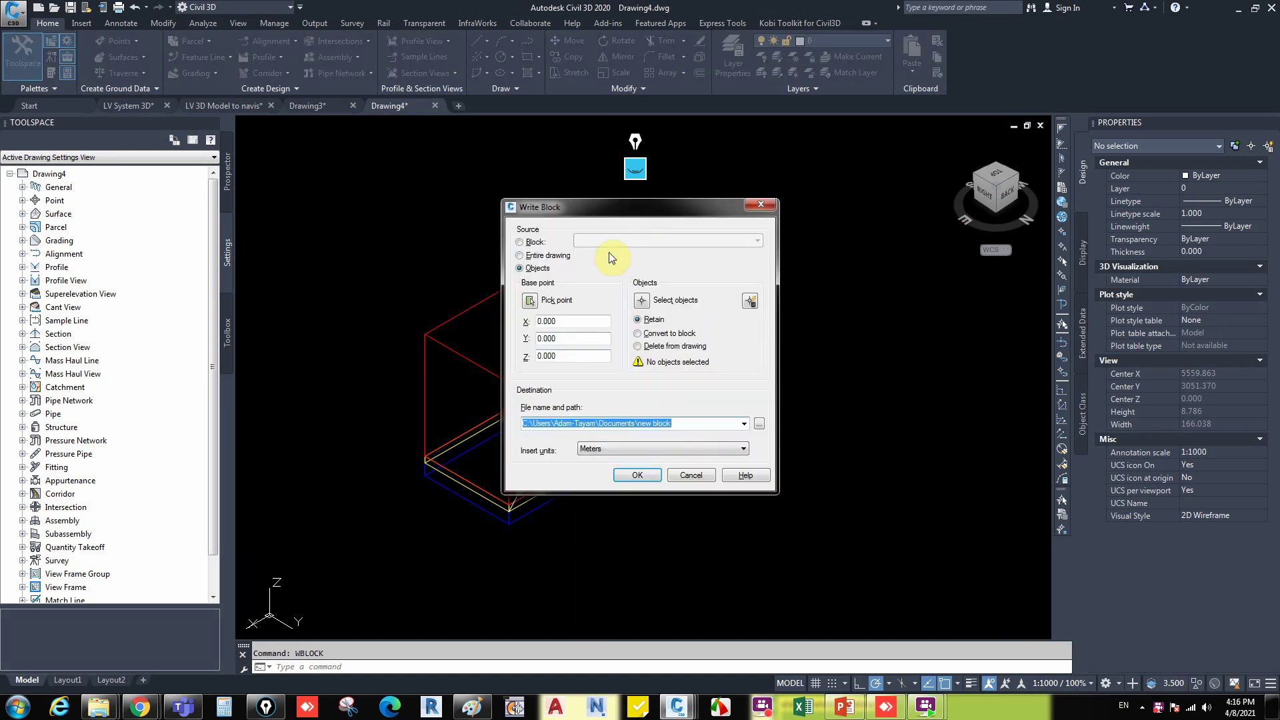
left_click(520, 242)
left_click(707, 241)
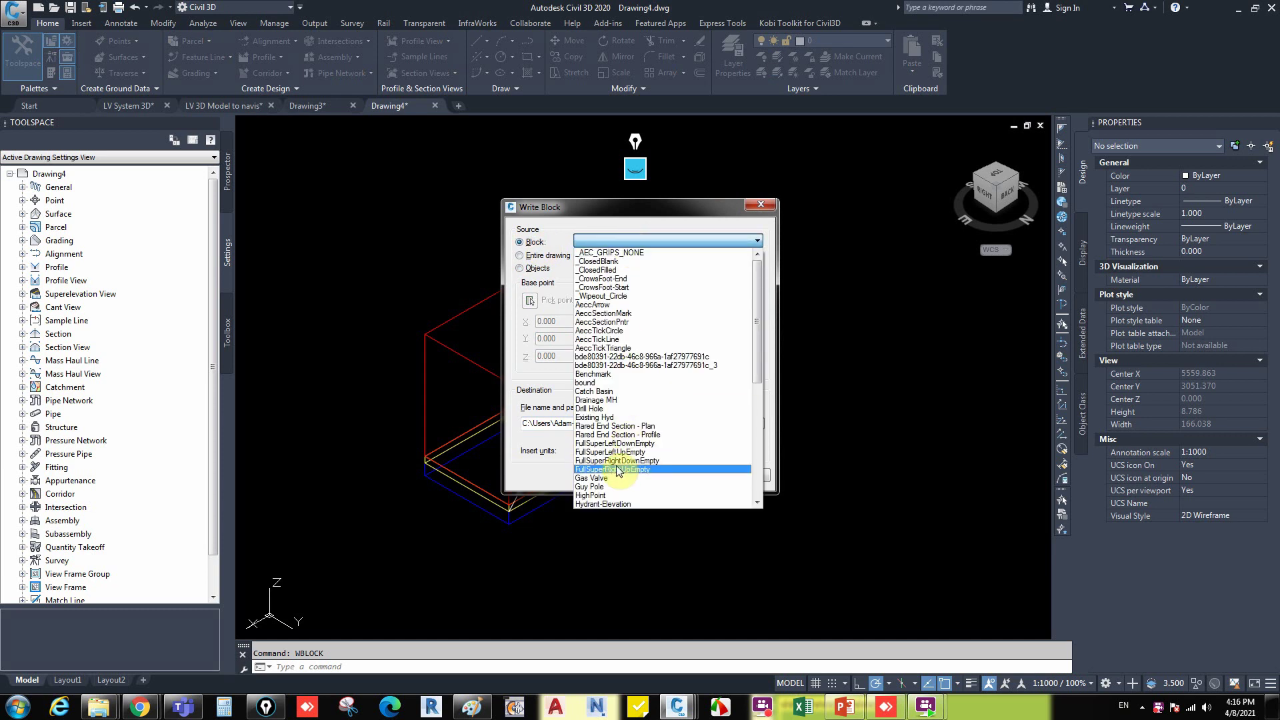
scroll(620, 426, "down", 3)
scroll(618, 460, "down", 2)
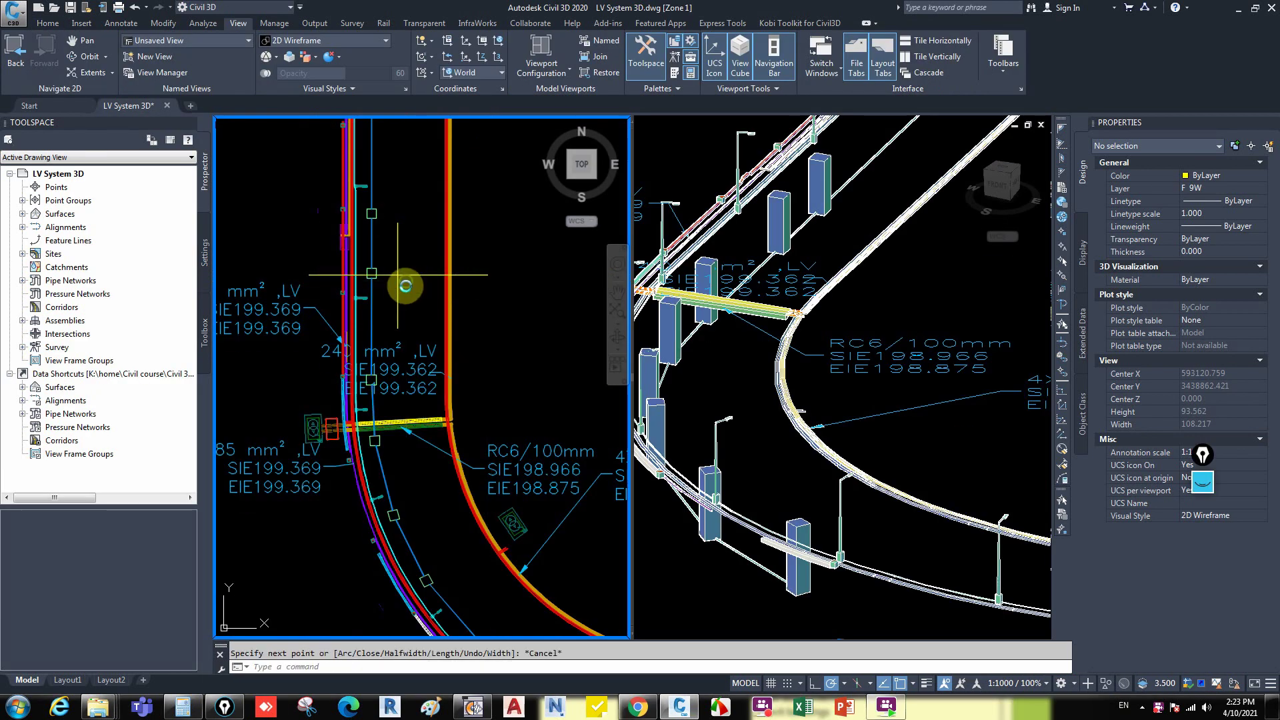
Measure the distance from the crossing of the two yellow lines to the east end of the horizontal line.
middle_click_drag(406, 280, 406, 293)
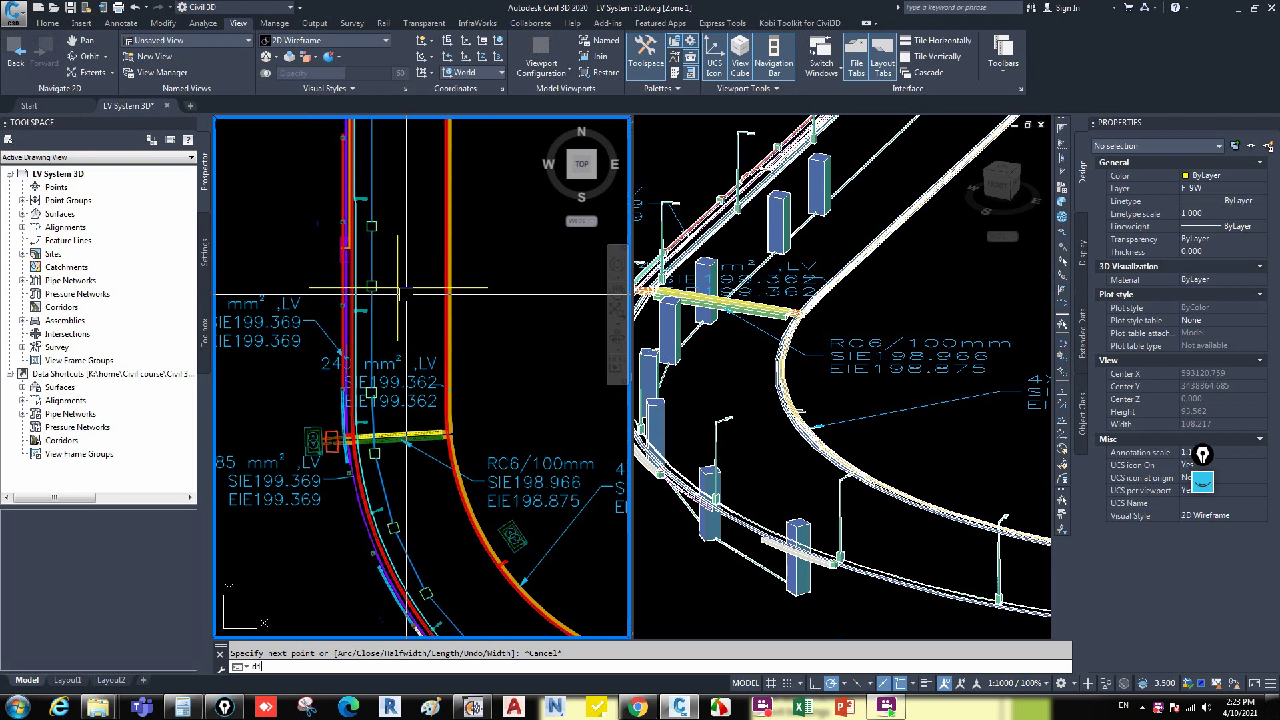
key("Return")
left_click(398, 288)
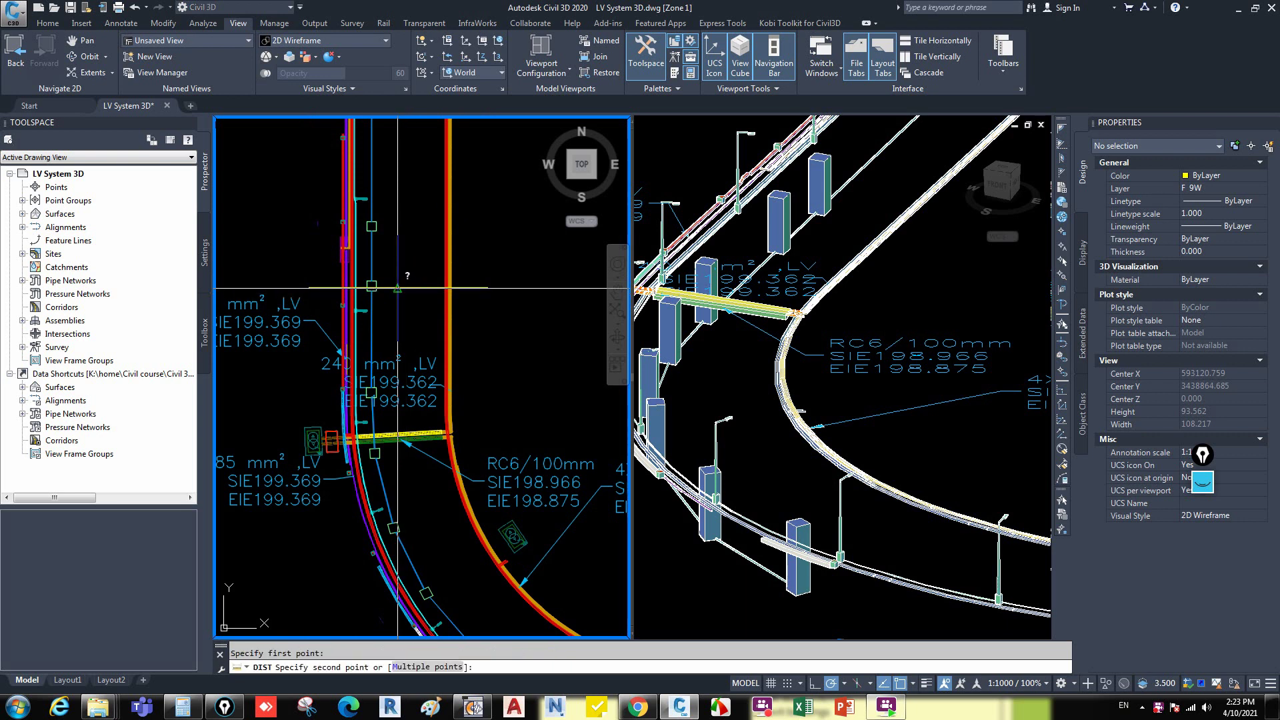
left_click(487, 287)
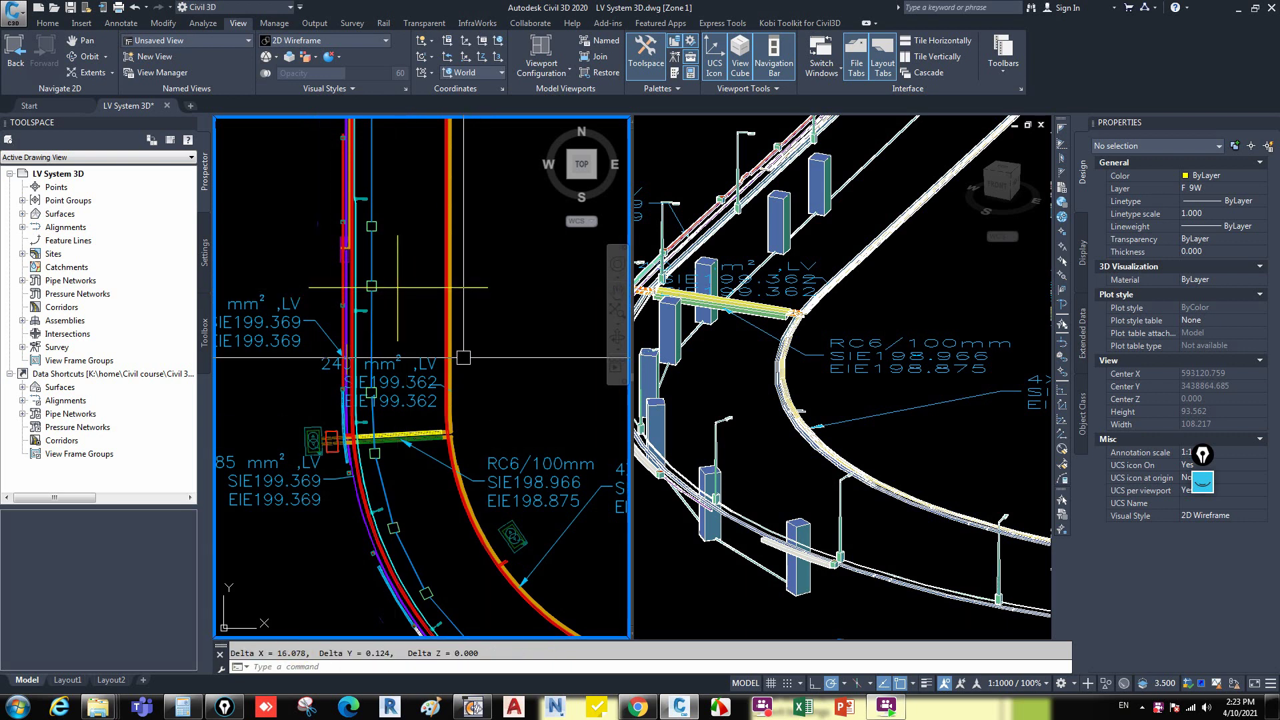
key("Return")
left_click(398, 287)
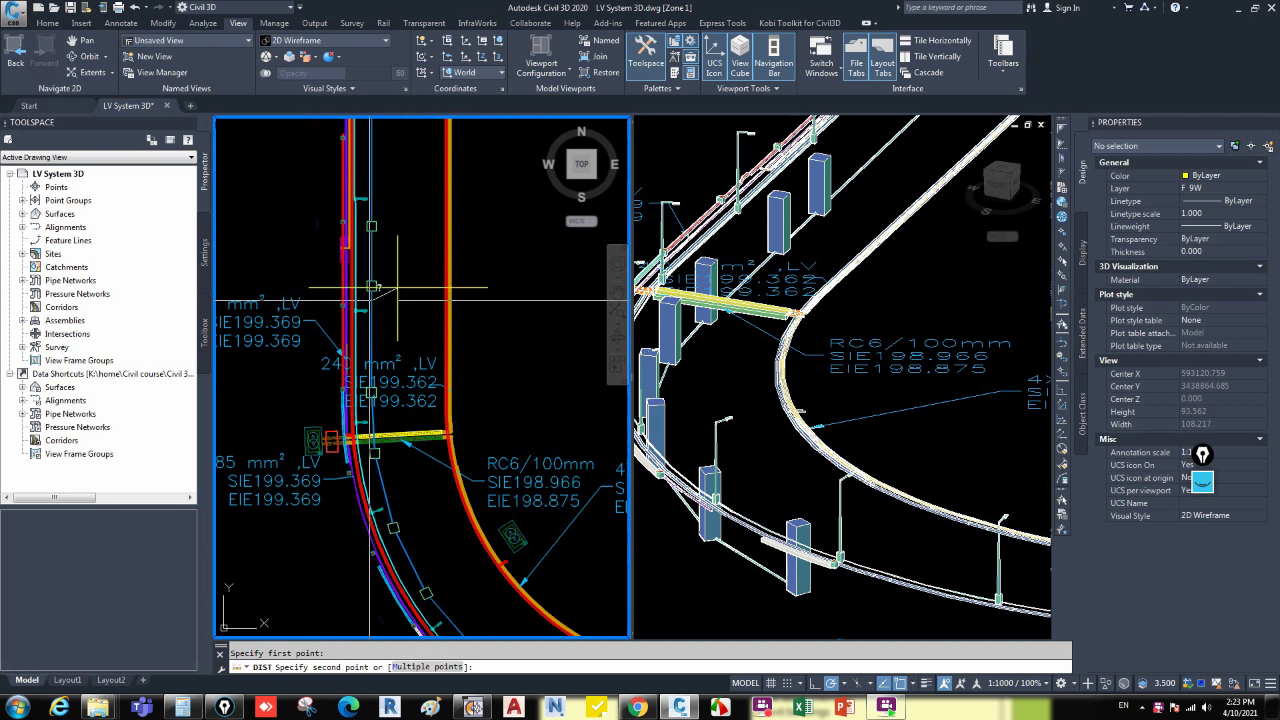
key("Escape")
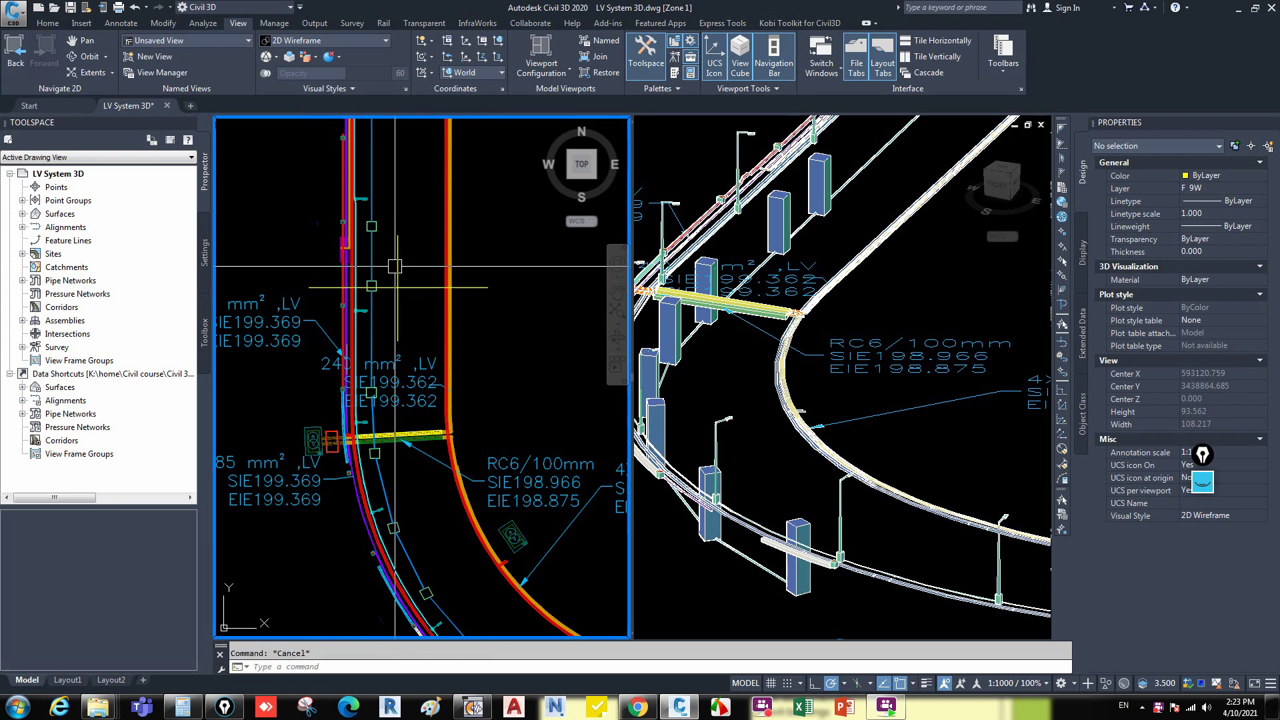
Create a centerline alignment from the short vertical polyline, with the Proposed style, no labels, and the existing entity erased.
left_click(396, 266)
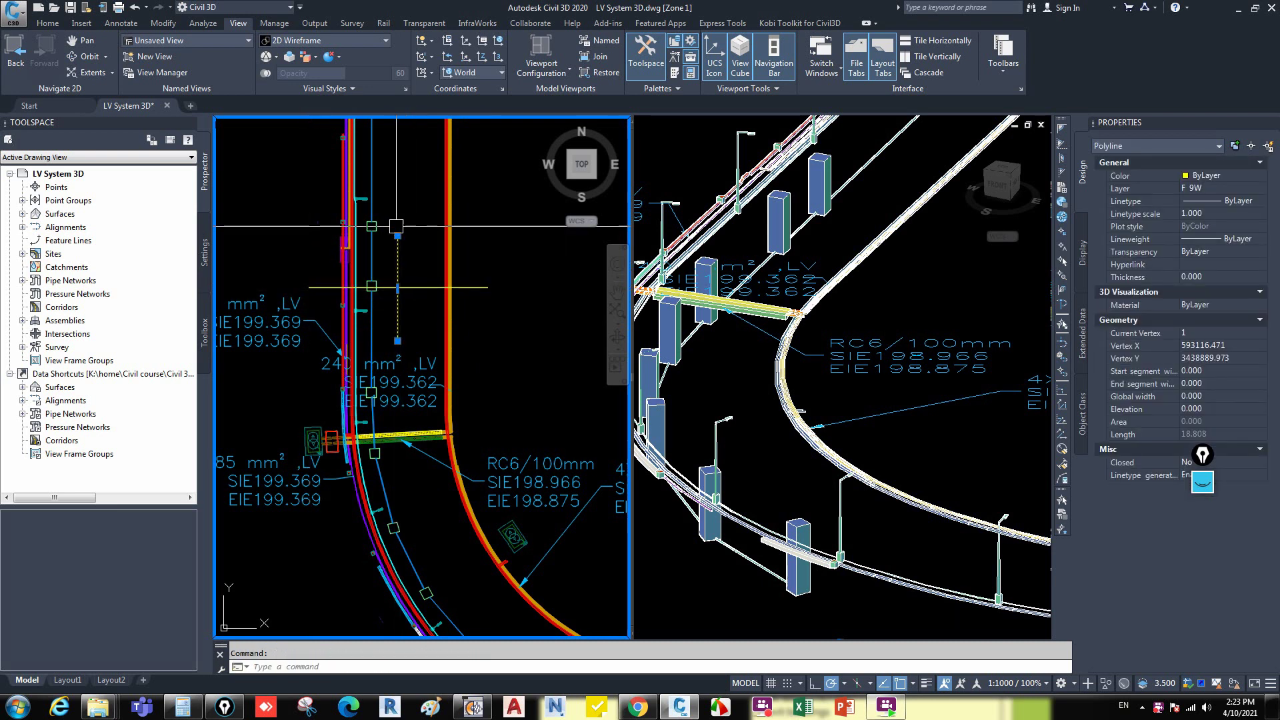
left_click(48, 25)
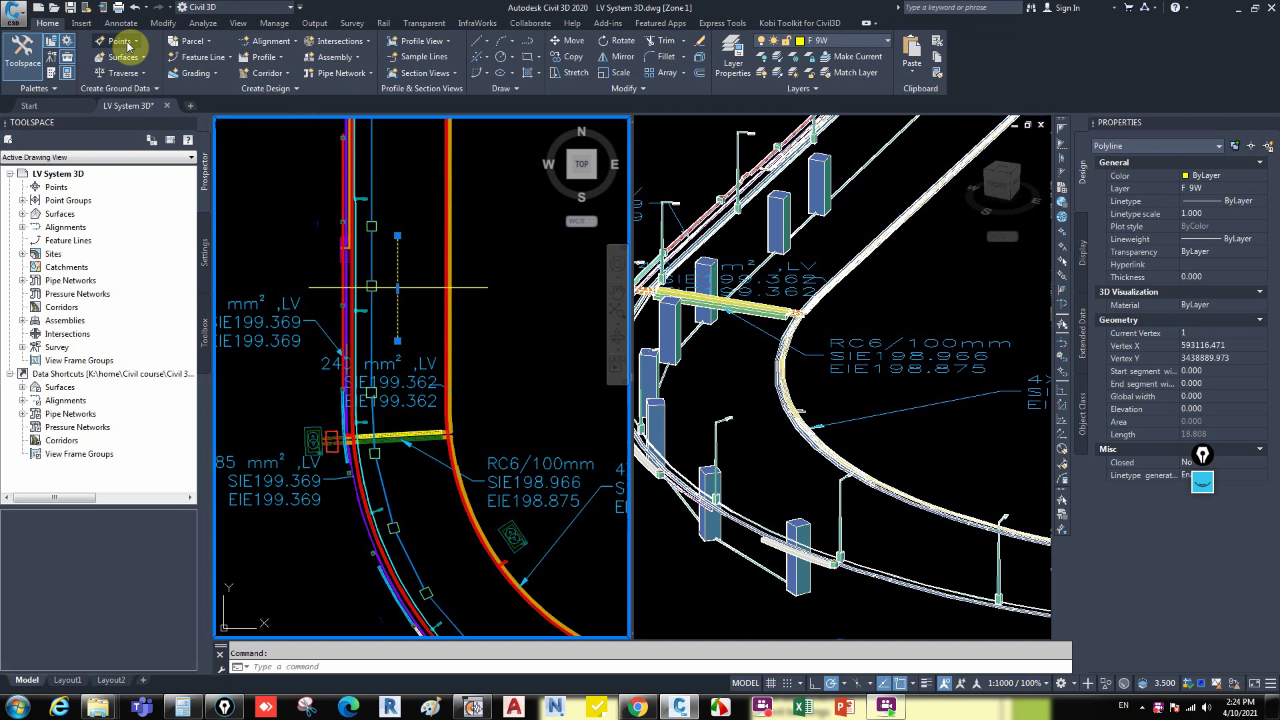
left_click(270, 41)
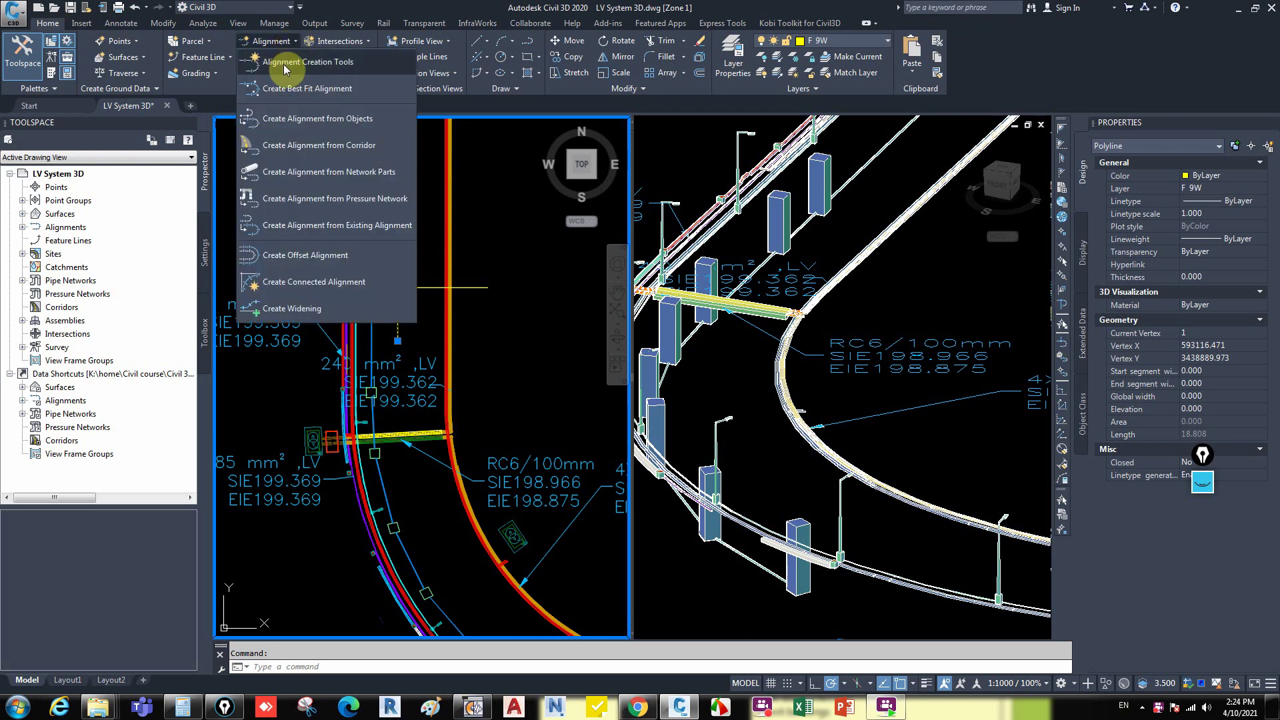
left_click(294, 123)
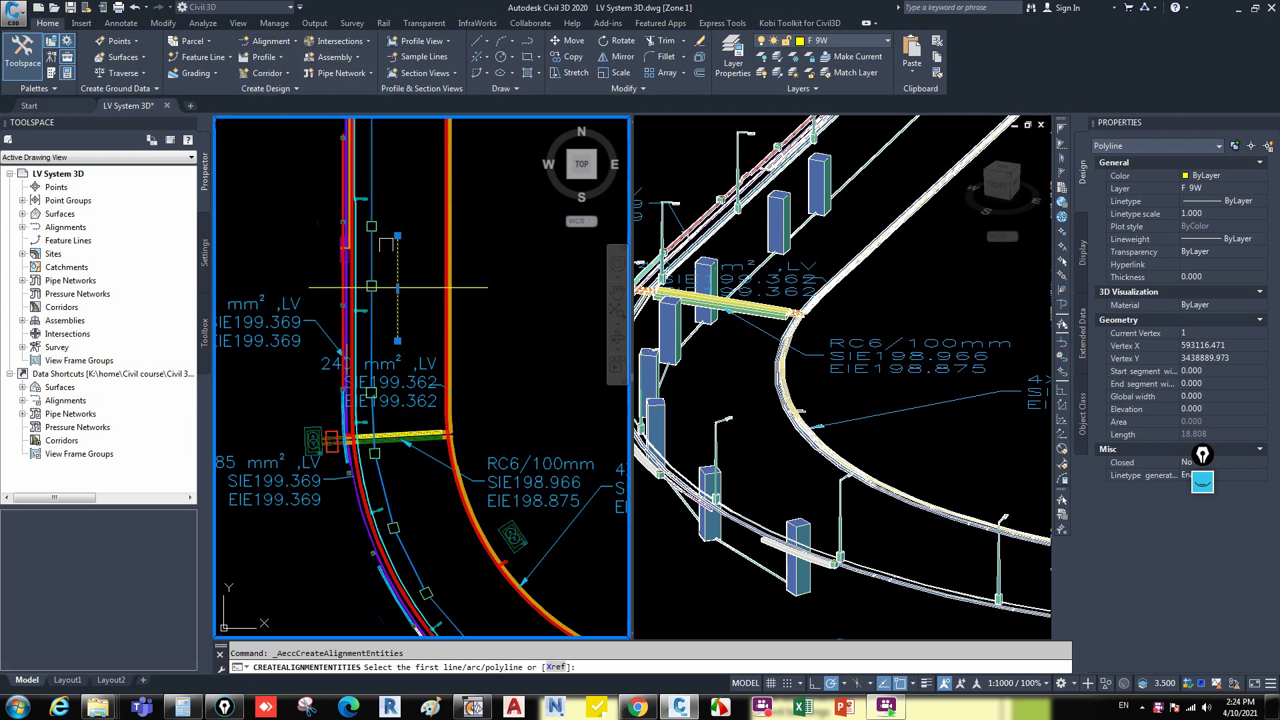
left_click(398, 268)
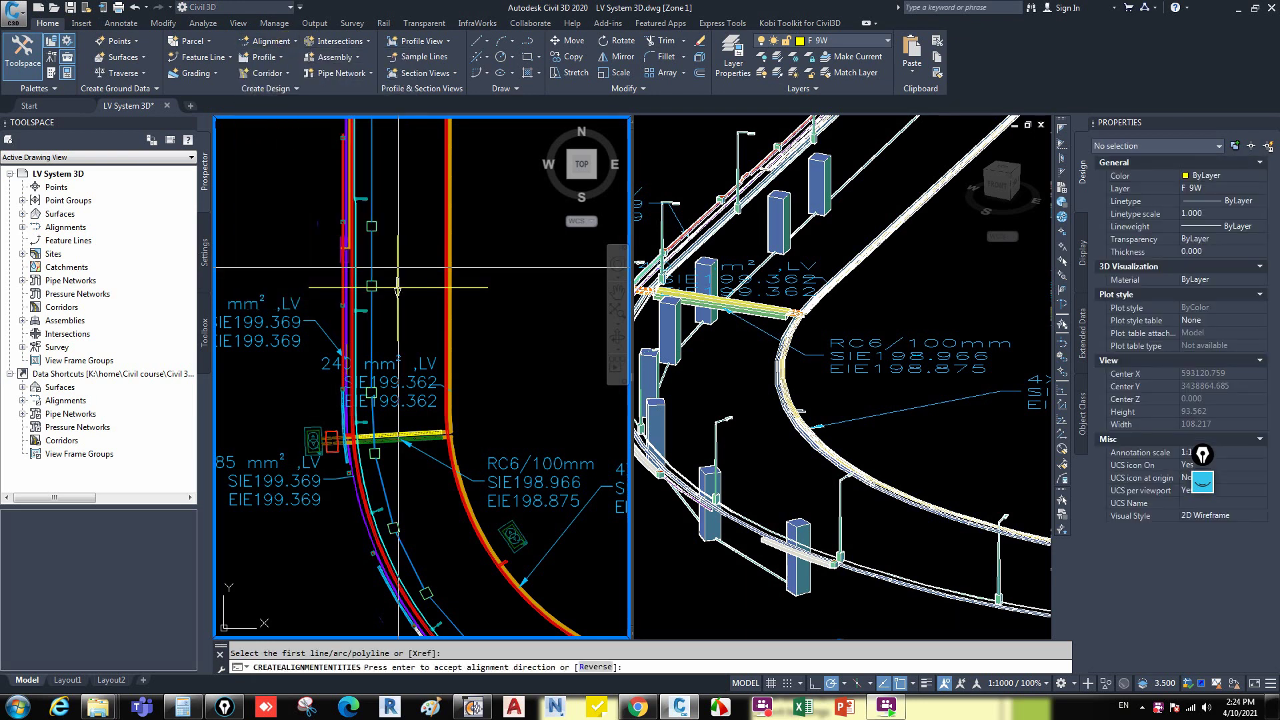
key("Return")
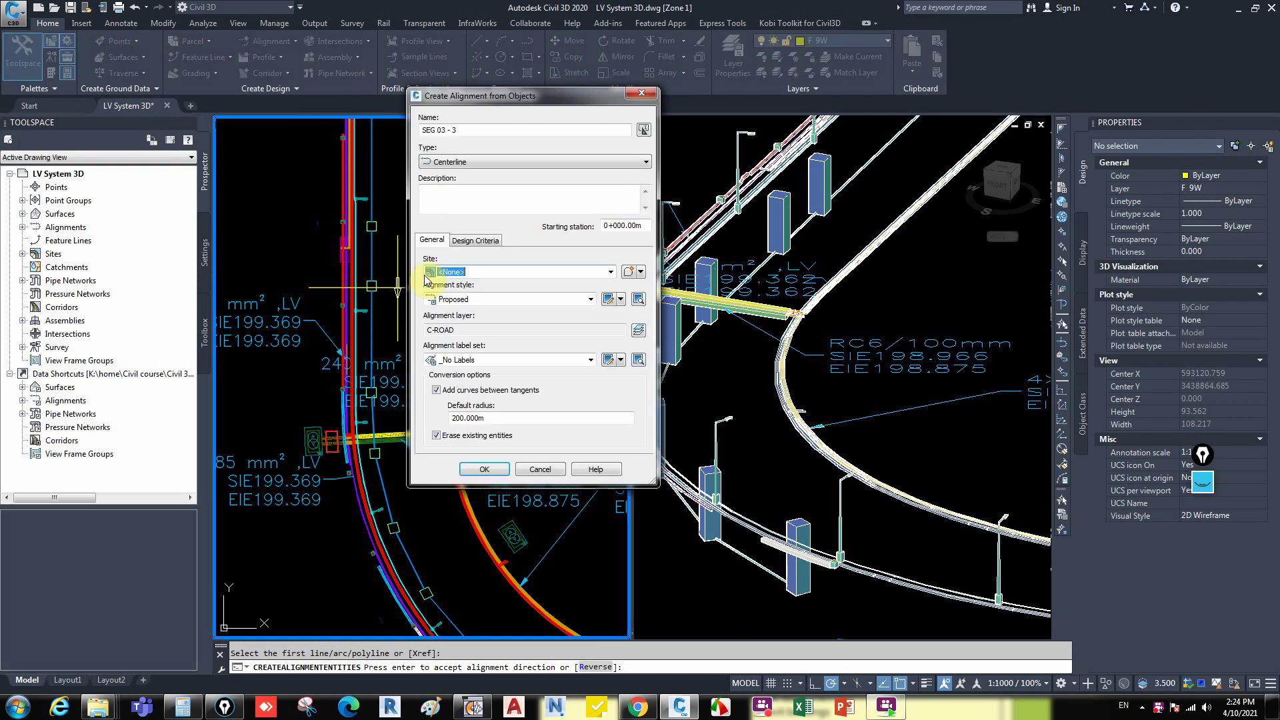
left_click(485, 469)
key("Escape")
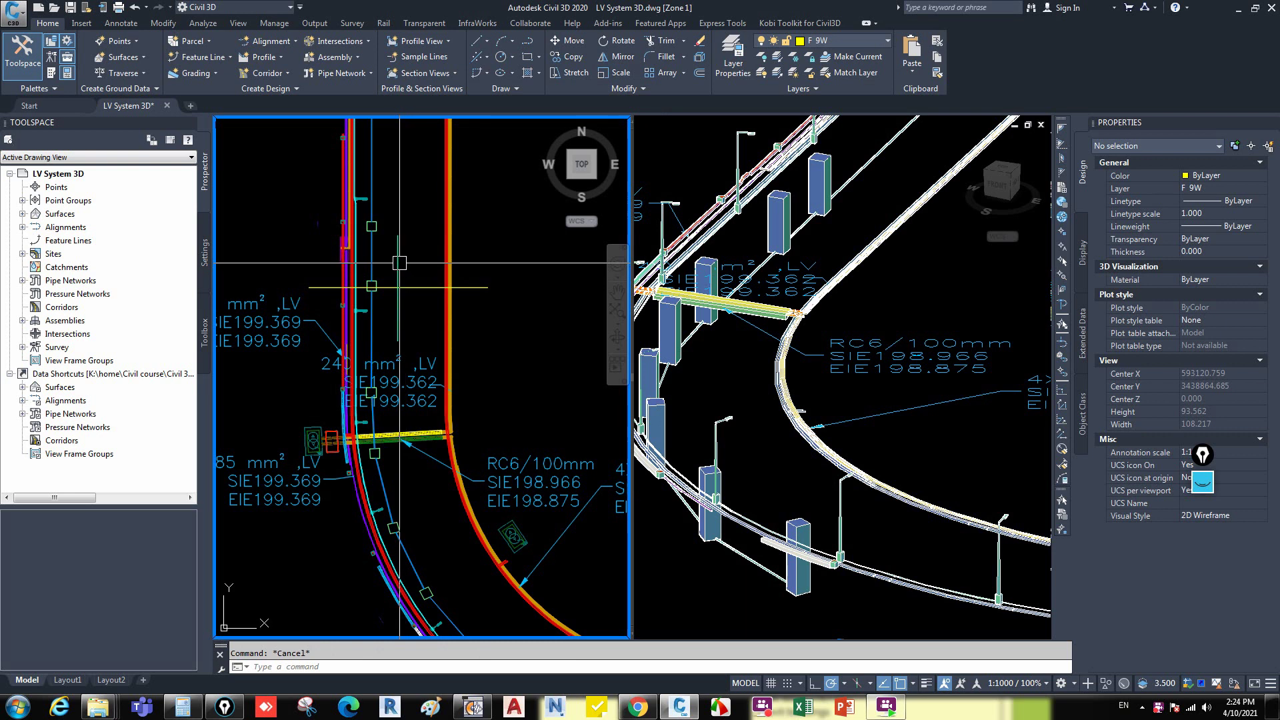
left_click(399, 262)
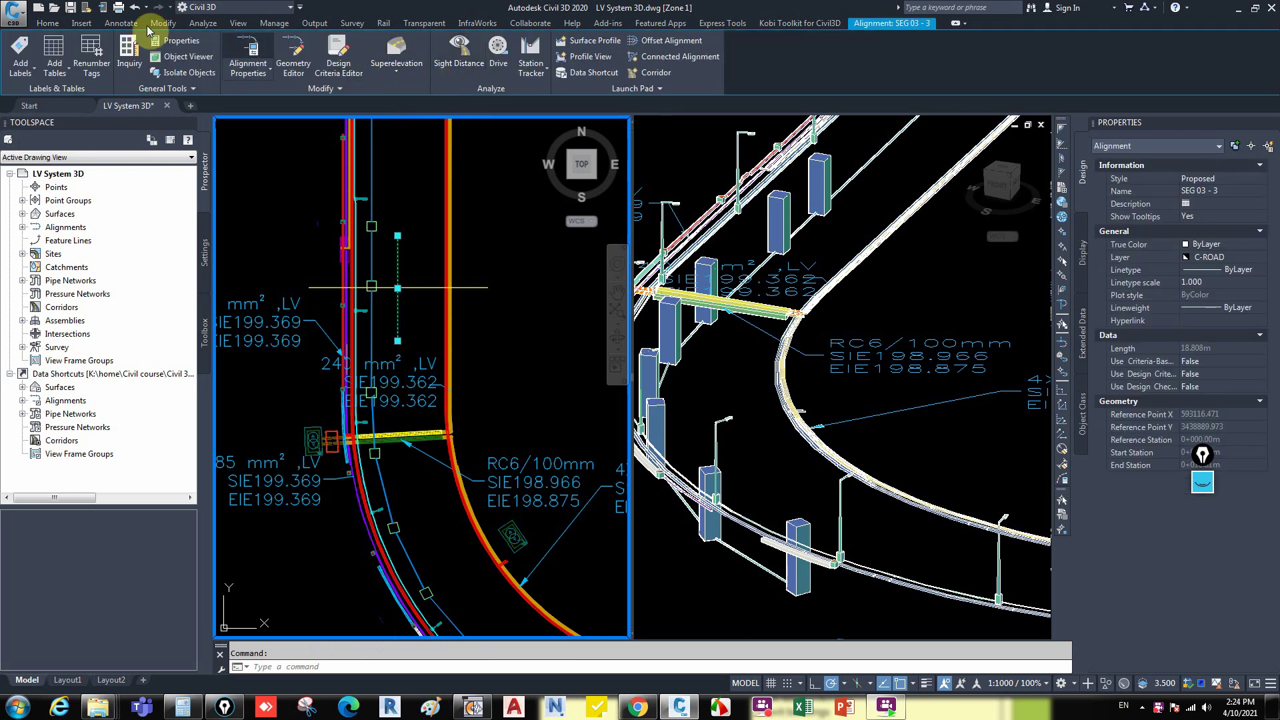
key("Escape")
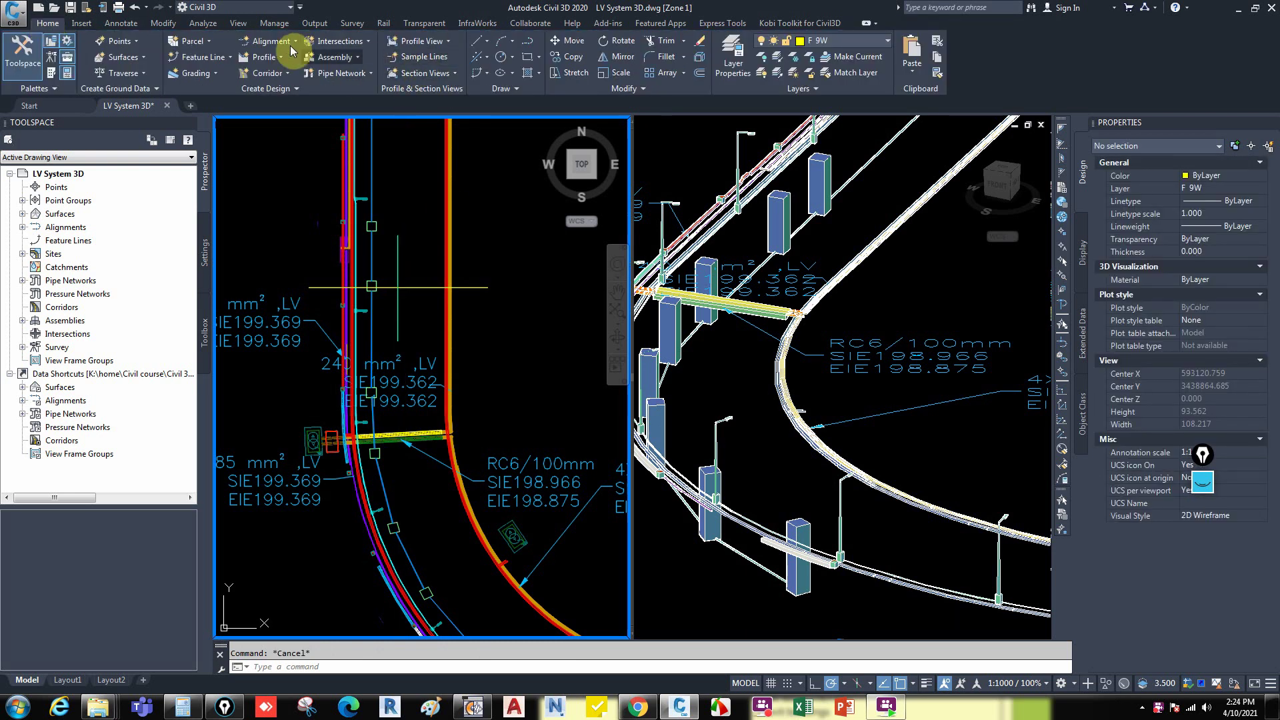
Create a sample line group on the short vertical alignment with the Road Sample Line style and Section Name labels.
left_click(435, 56)
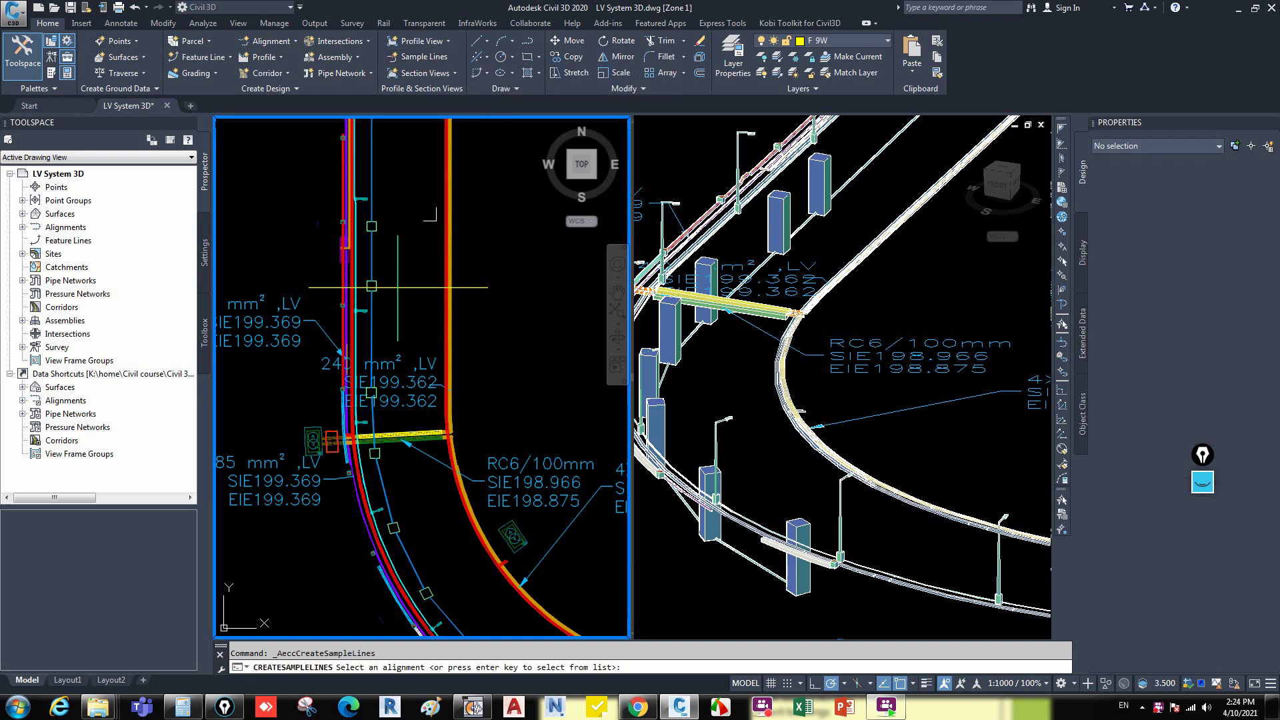
left_click(398, 287)
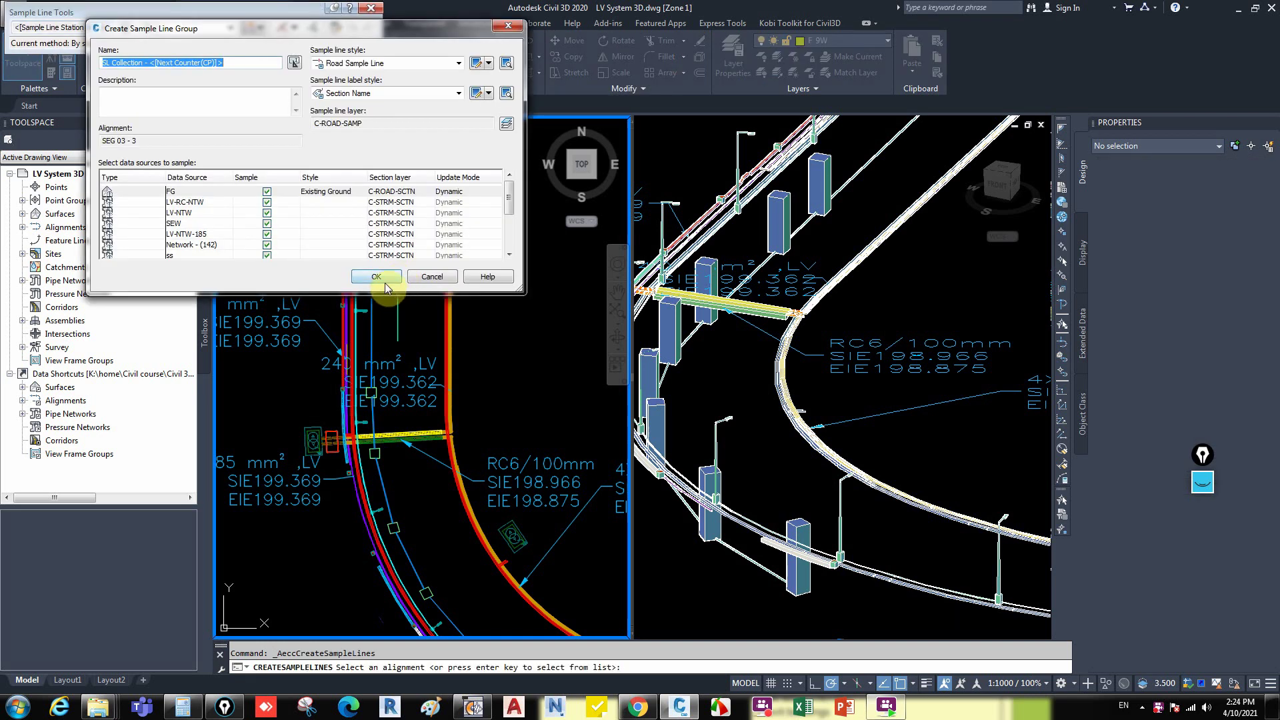
left_click(377, 278)
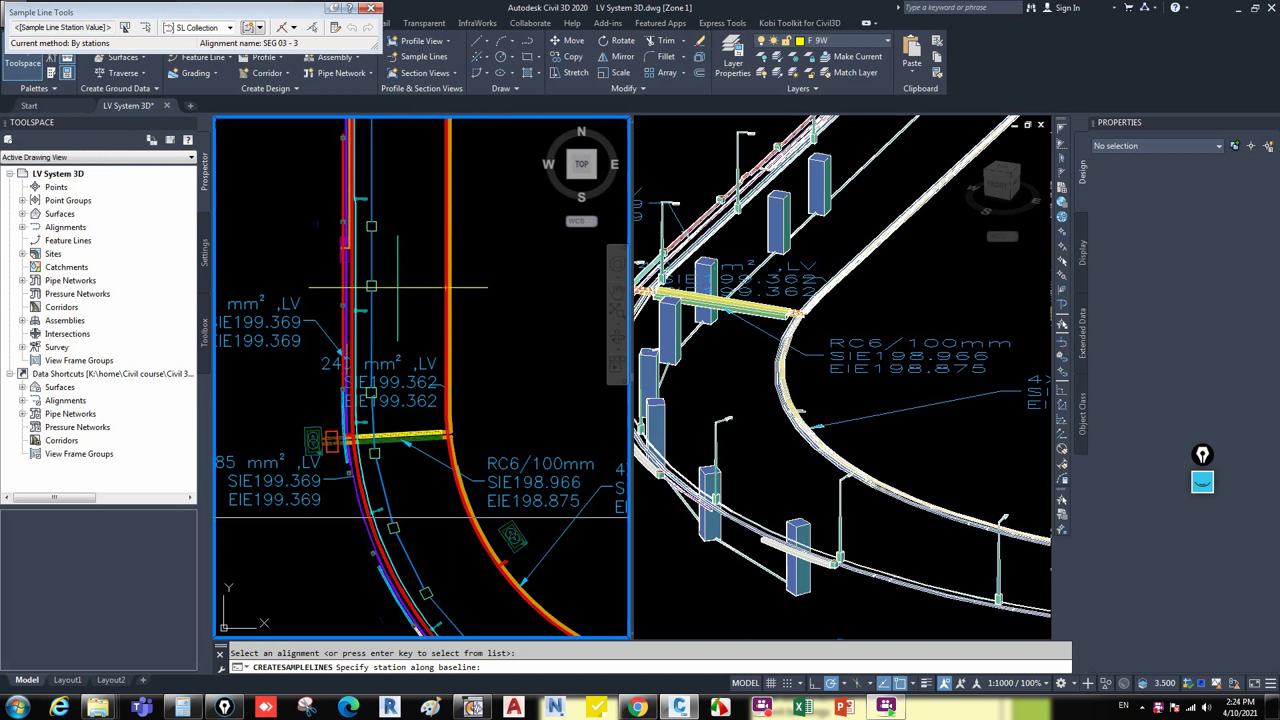
Add a sample line at the station of the horizontal yellow line, with left and right swath widths of 16 m.
left_click(483, 288)
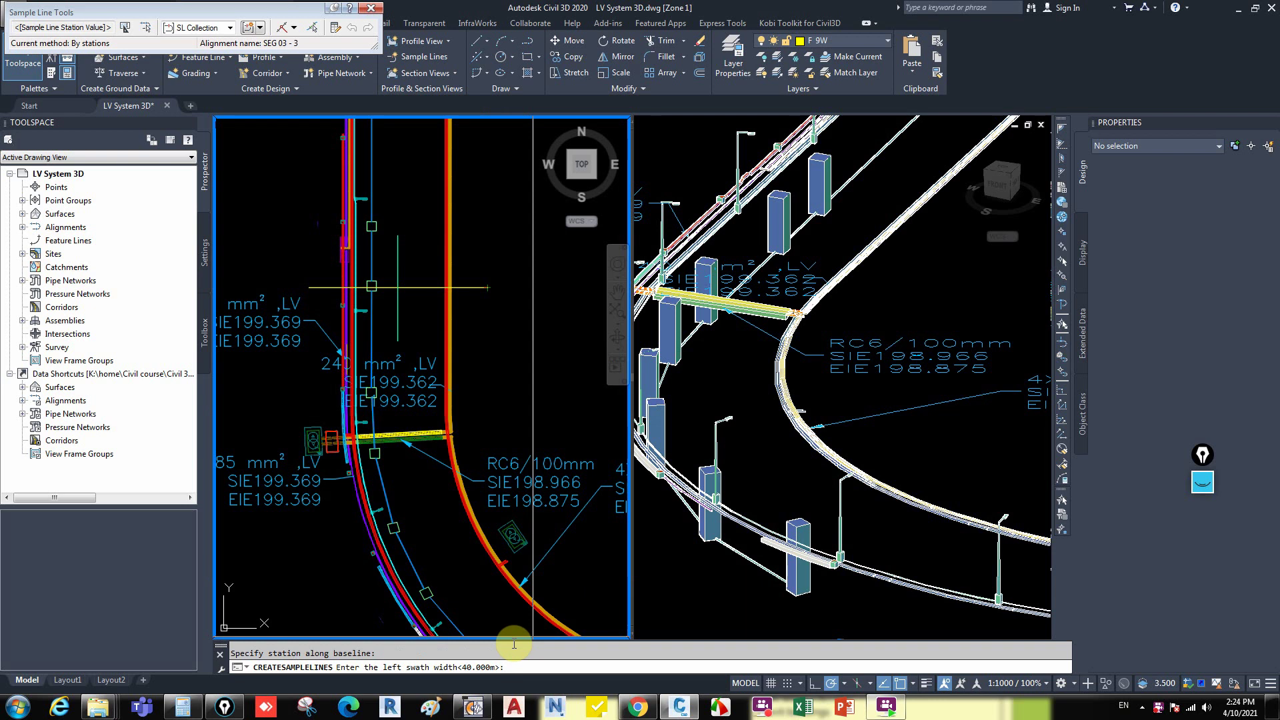
left_click(511, 667)
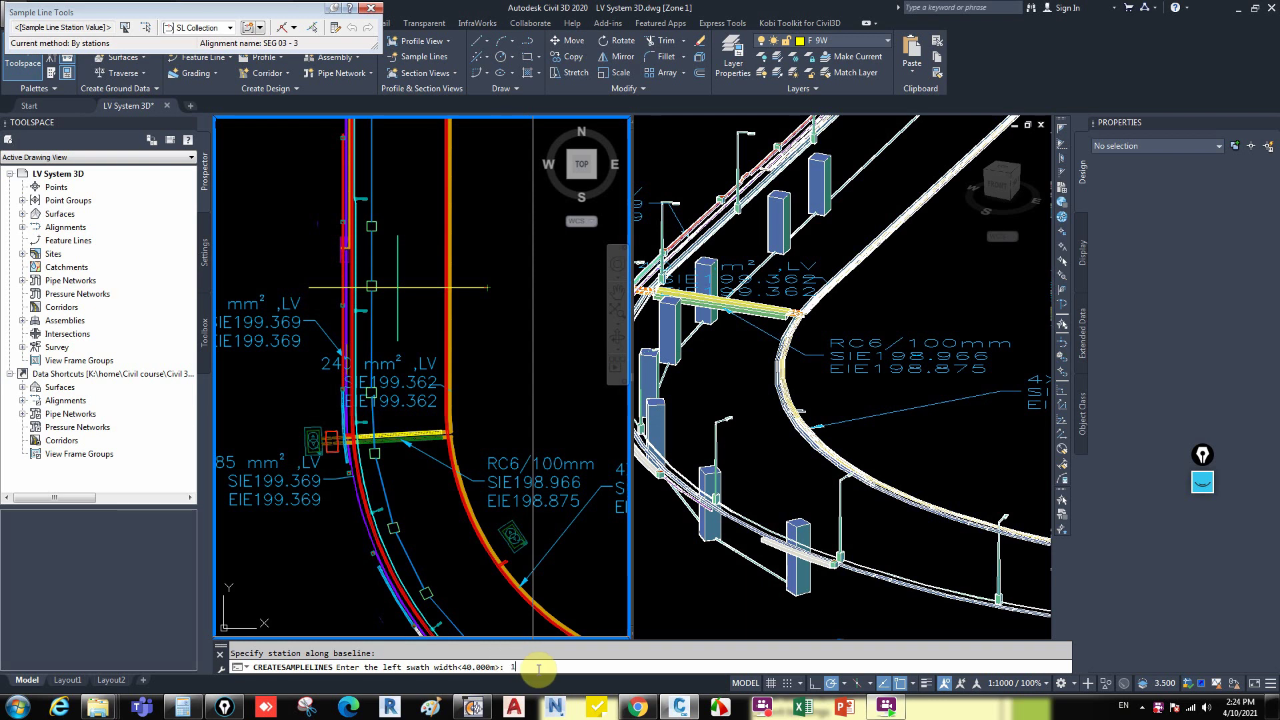
type("16")
key("Return")
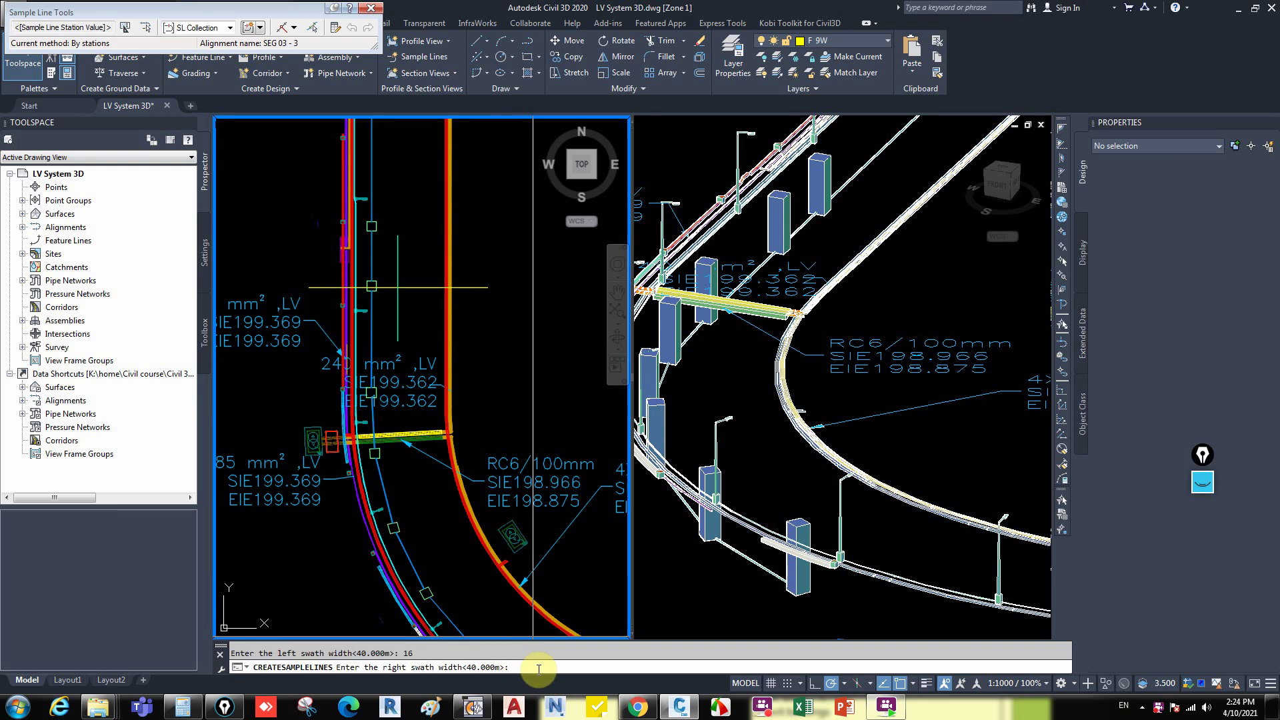
type("16")
key("Return")
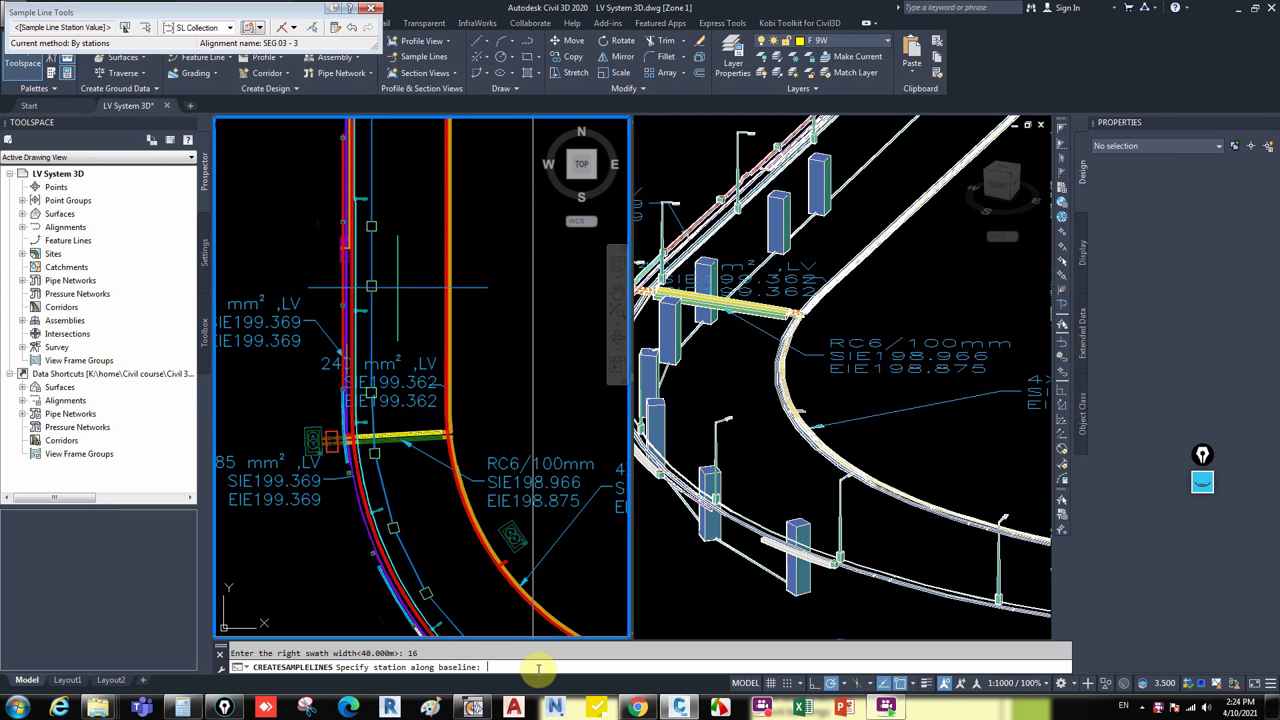
key("Return")
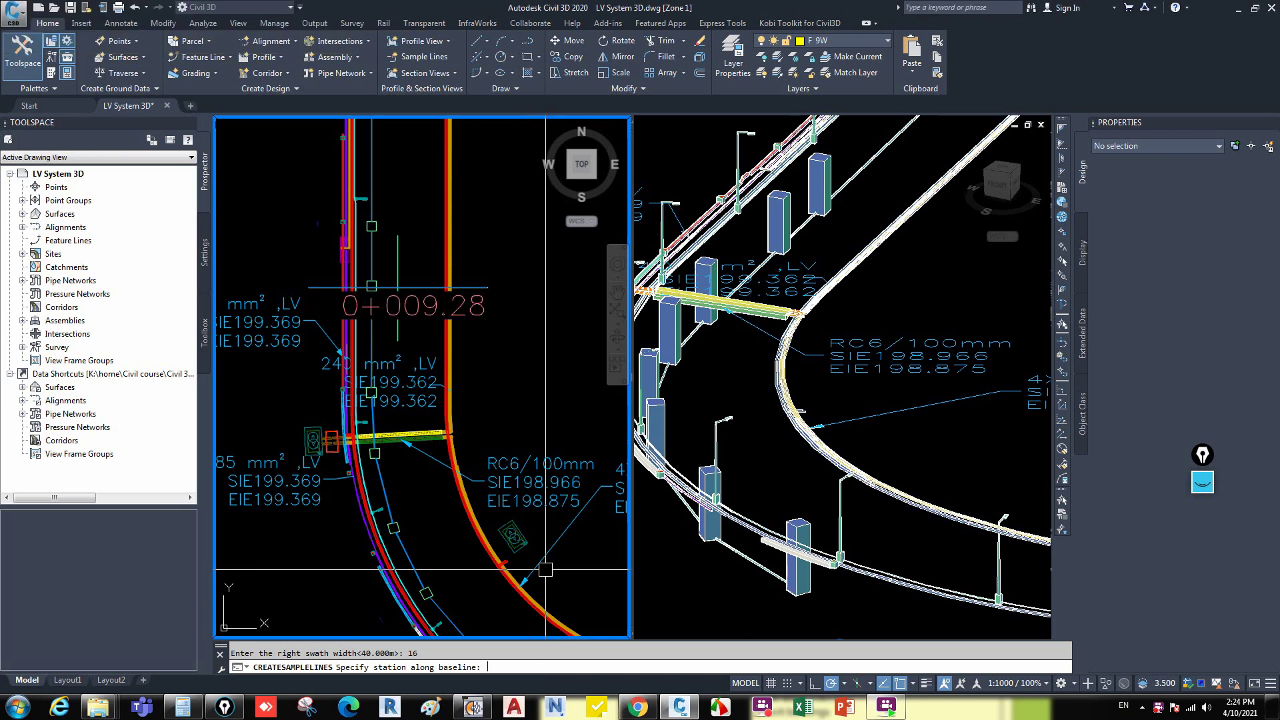
key("Escape")
Select the station label of the new sample line.
left_click(428, 300)
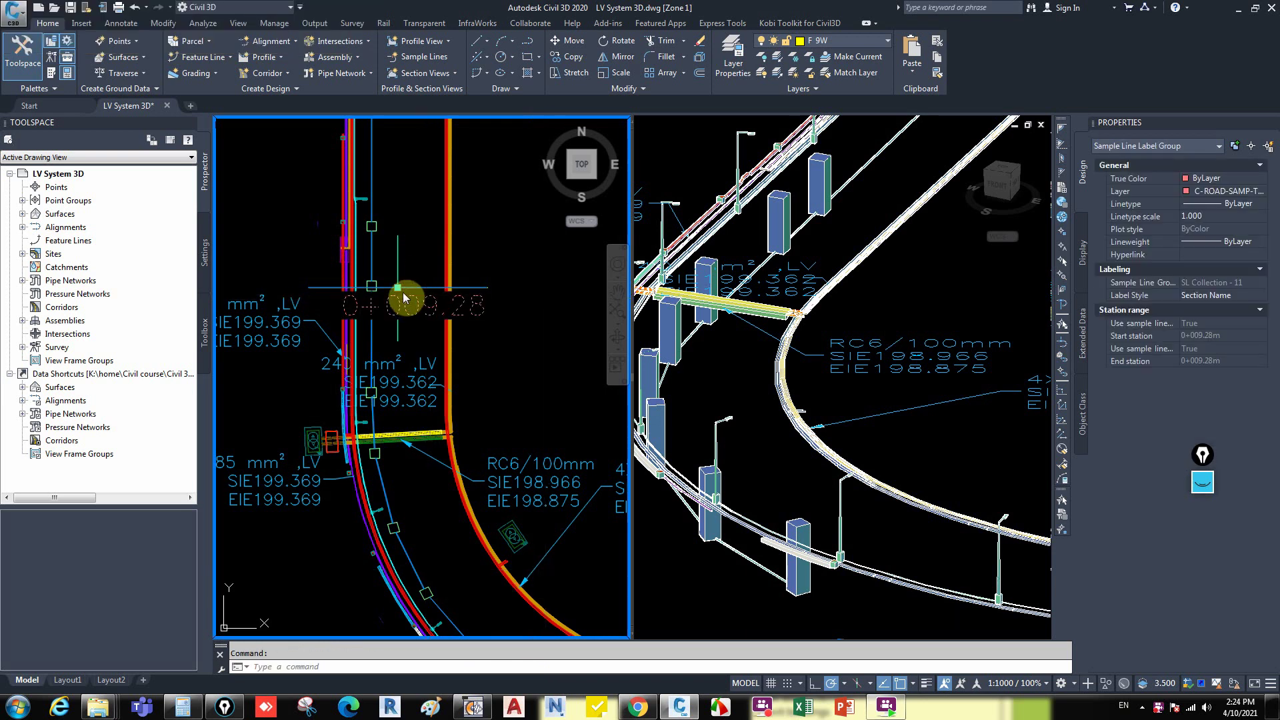